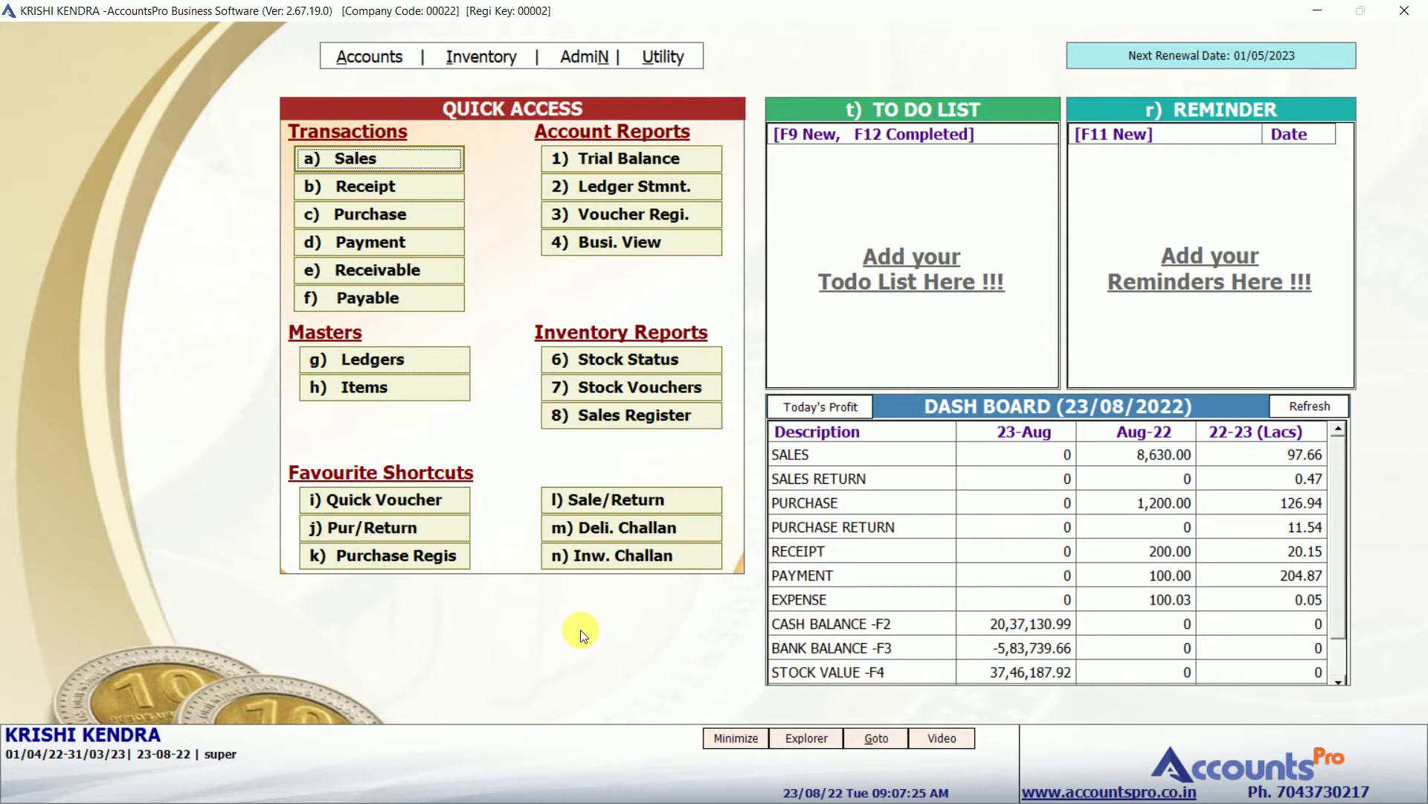
Browse the quick access shortcuts and the SALES RETURN and SALES dashboard rows.
{"action": "key", "text": "n"}
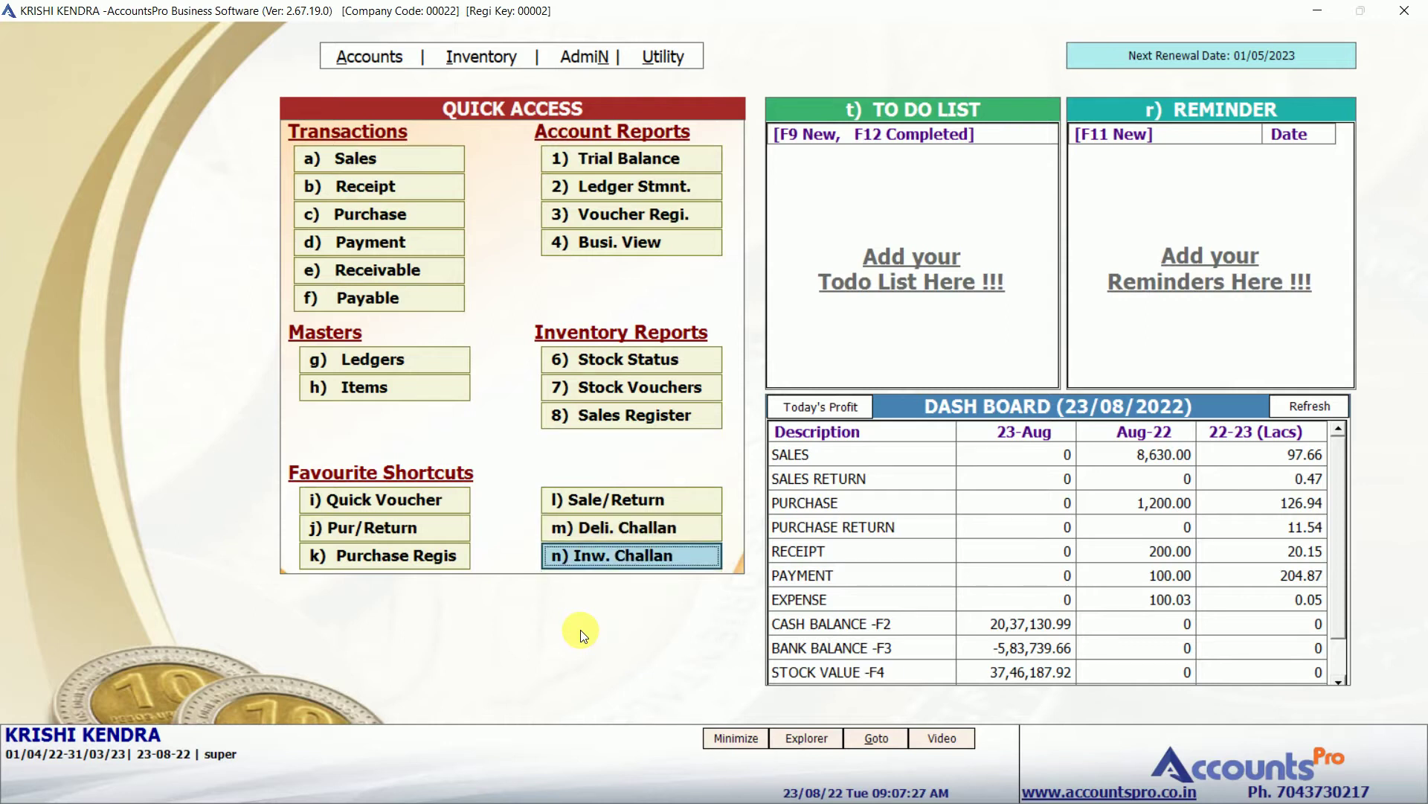
{"action": "left_click", "coordinate": [445, 160]}
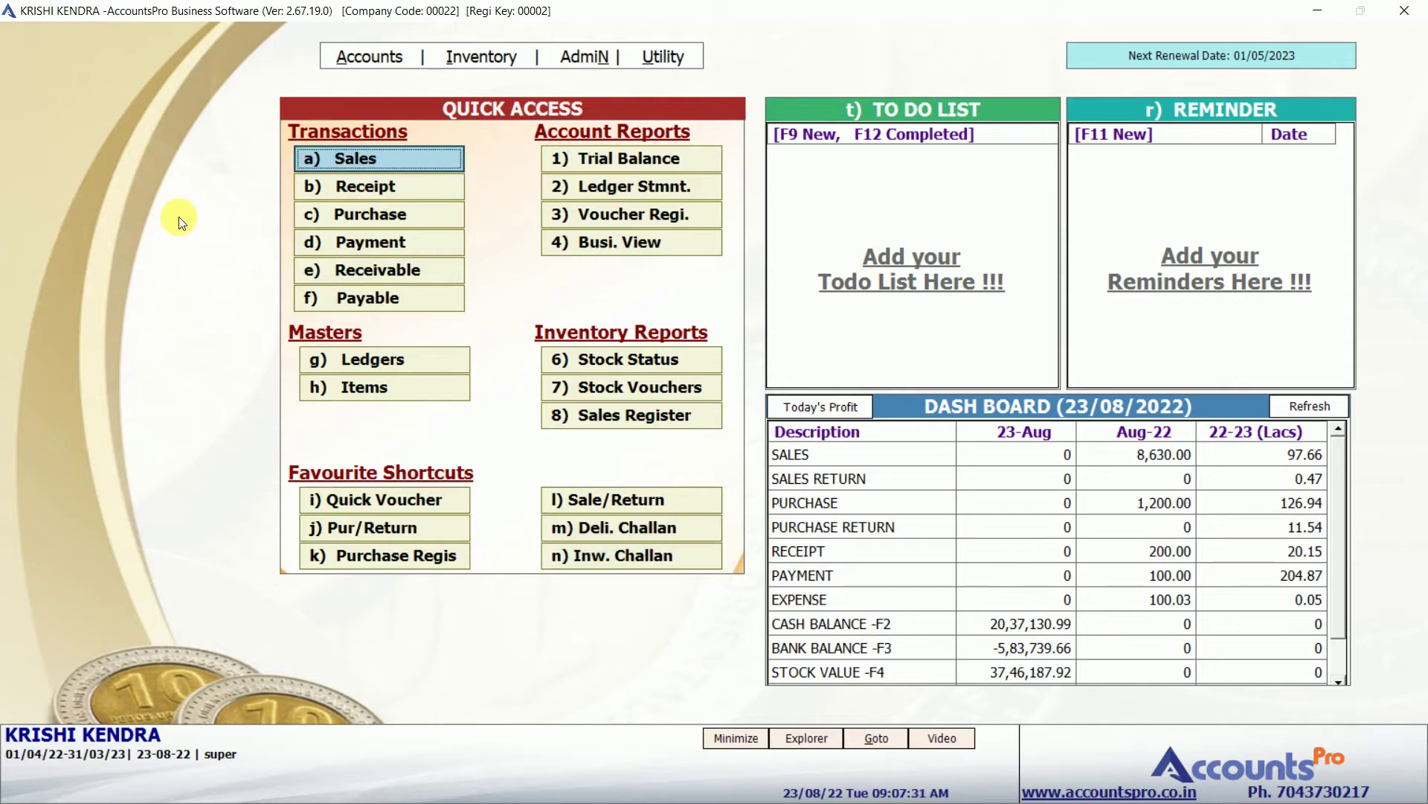
{"action": "key", "text": "Down"}
{"action": "key", "text": "Down"}
{"action": "key", "text": "Down"}
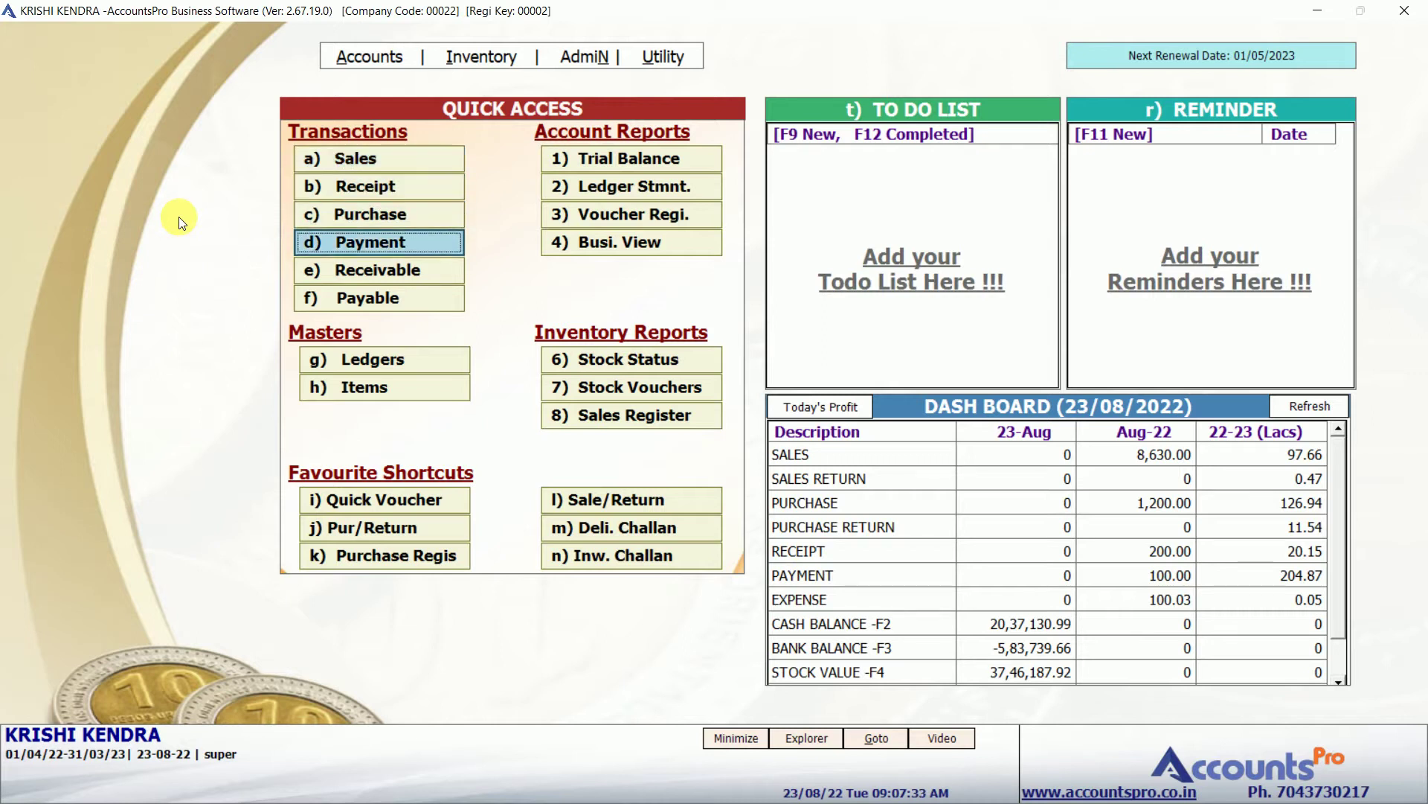
{"action": "key", "text": "Down"}
{"action": "key", "text": "Down"}
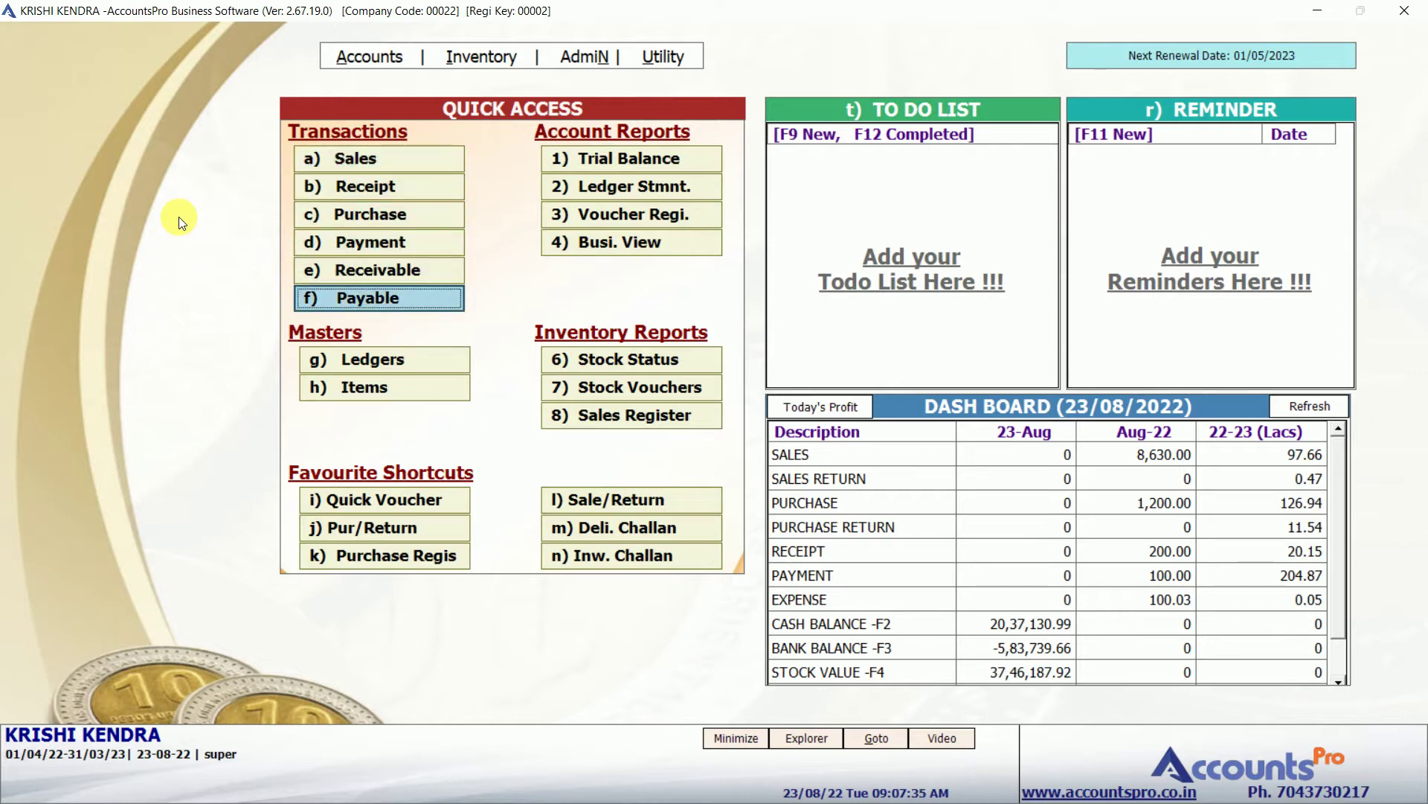
{"action": "key", "text": "Down"}
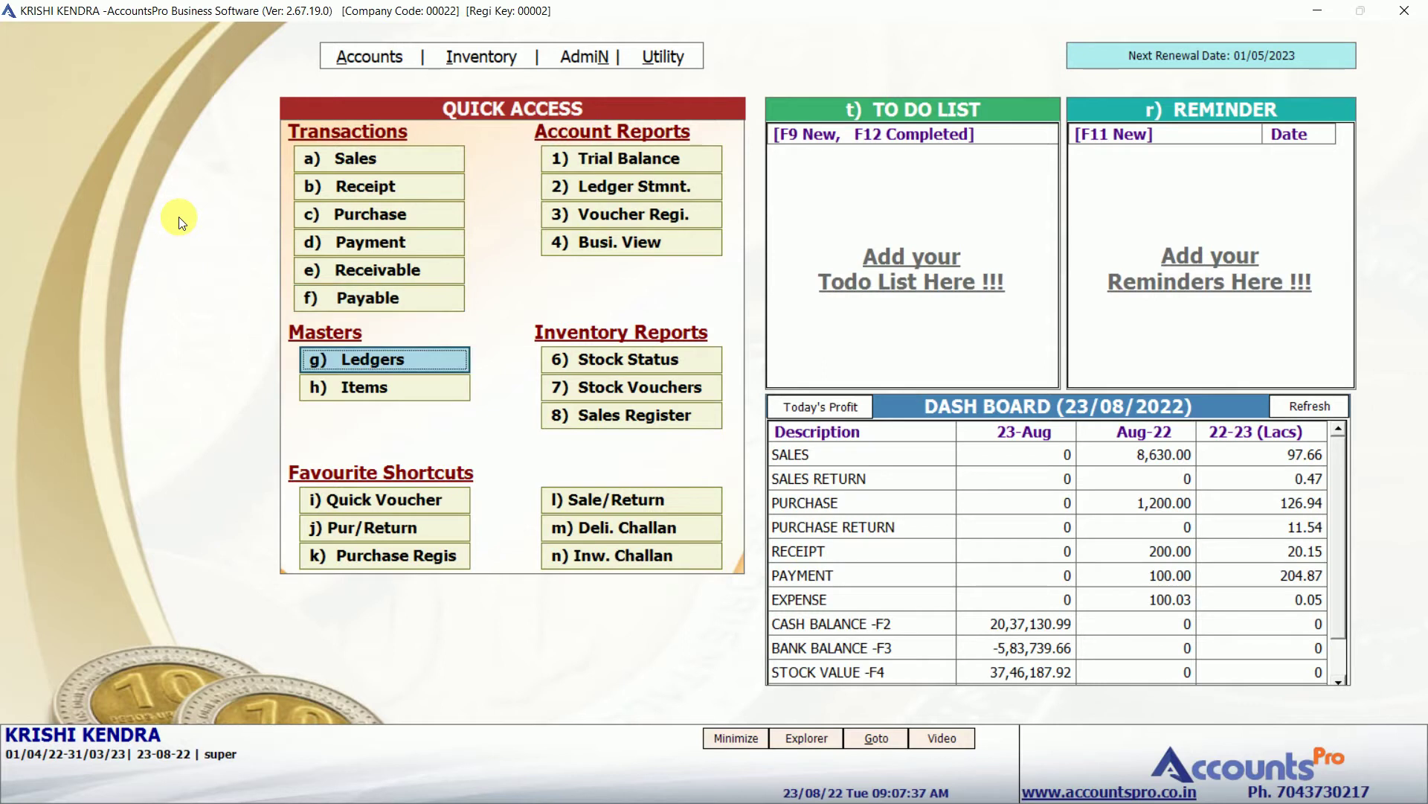
{"action": "key", "text": "Down"}
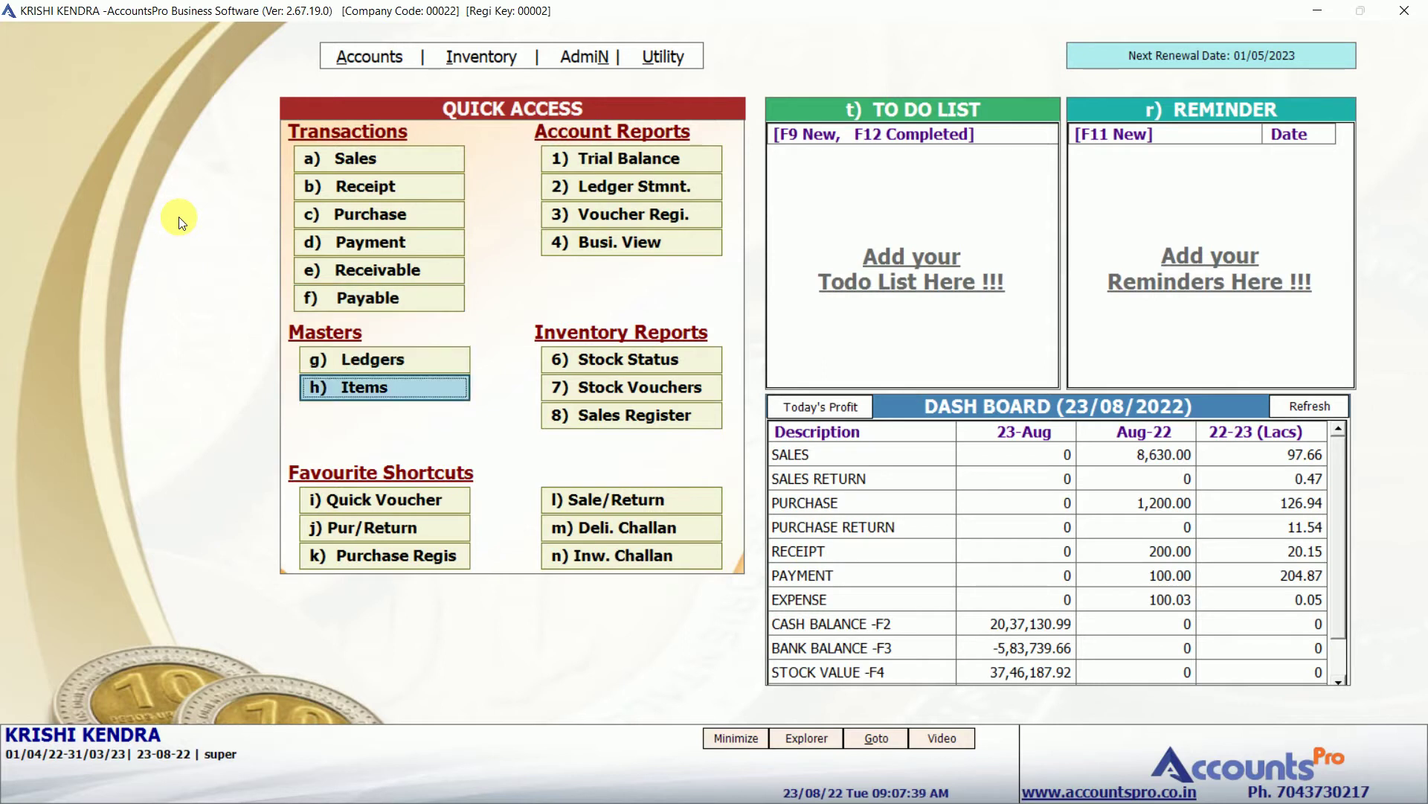
{"action": "key", "text": "Down"}
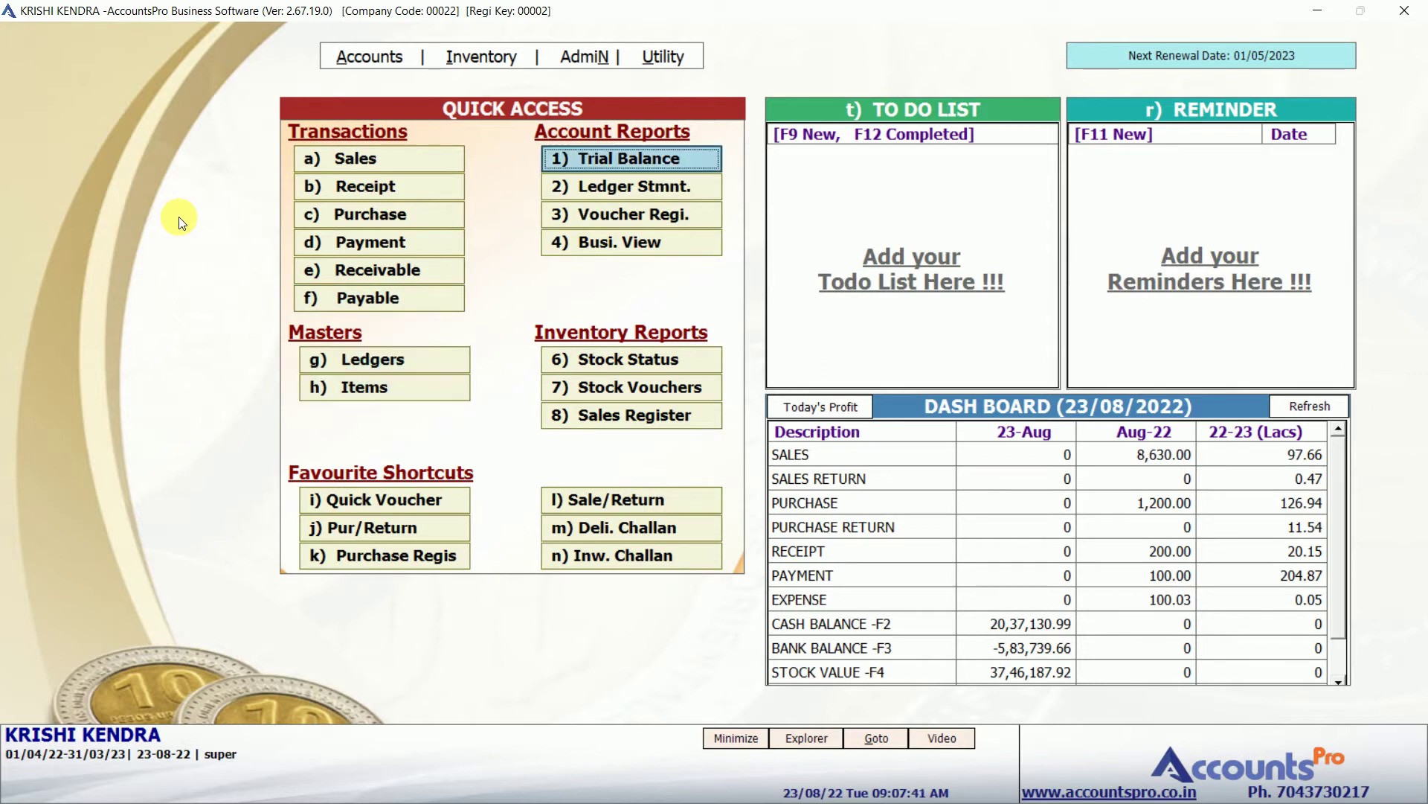
{"action": "key", "text": "Down"}
{"action": "key", "text": "Down"}
{"action": "key", "text": "Down"}
{"action": "key", "text": "Down"}
{"action": "key", "text": "Down"}
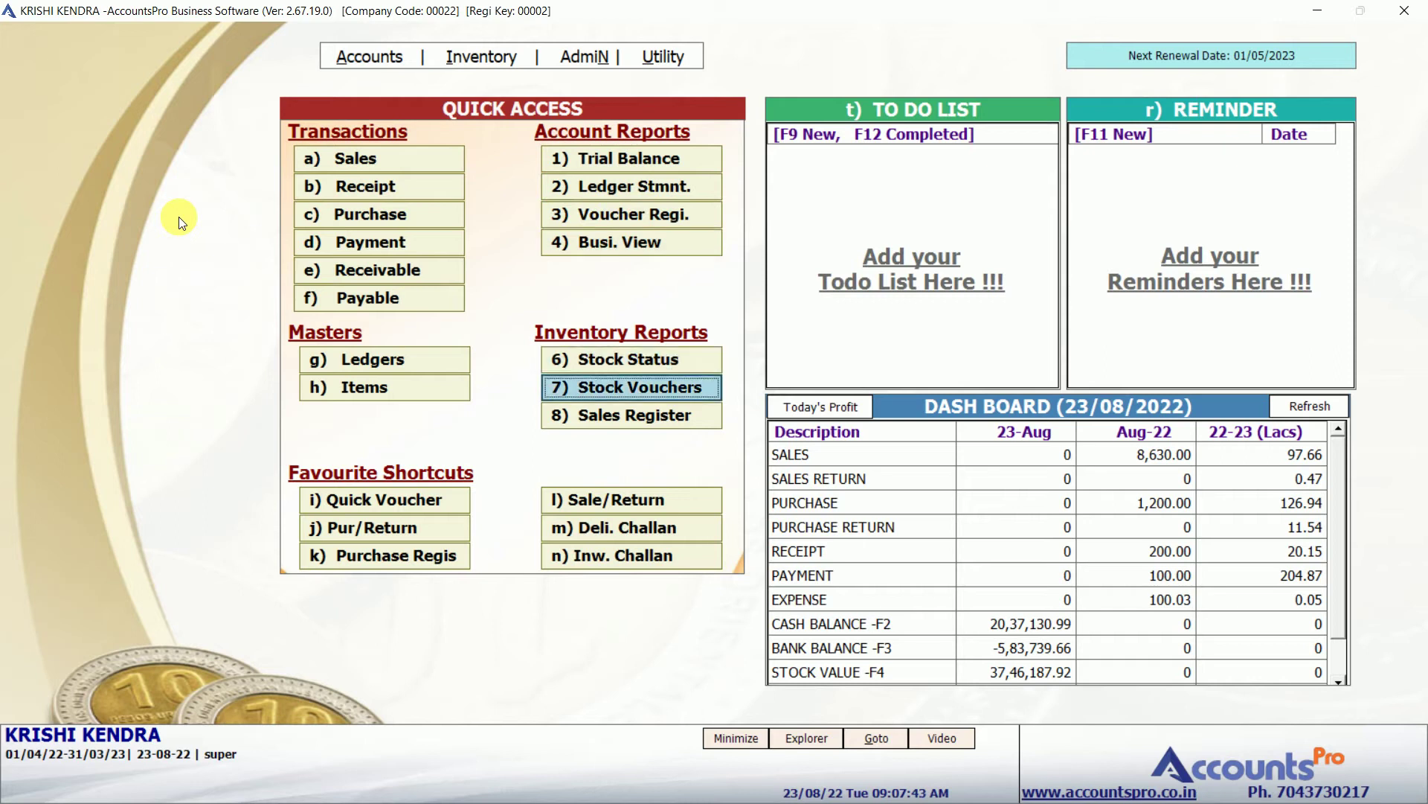
{"action": "key", "text": "Down"}
{"action": "key", "text": "Down"}
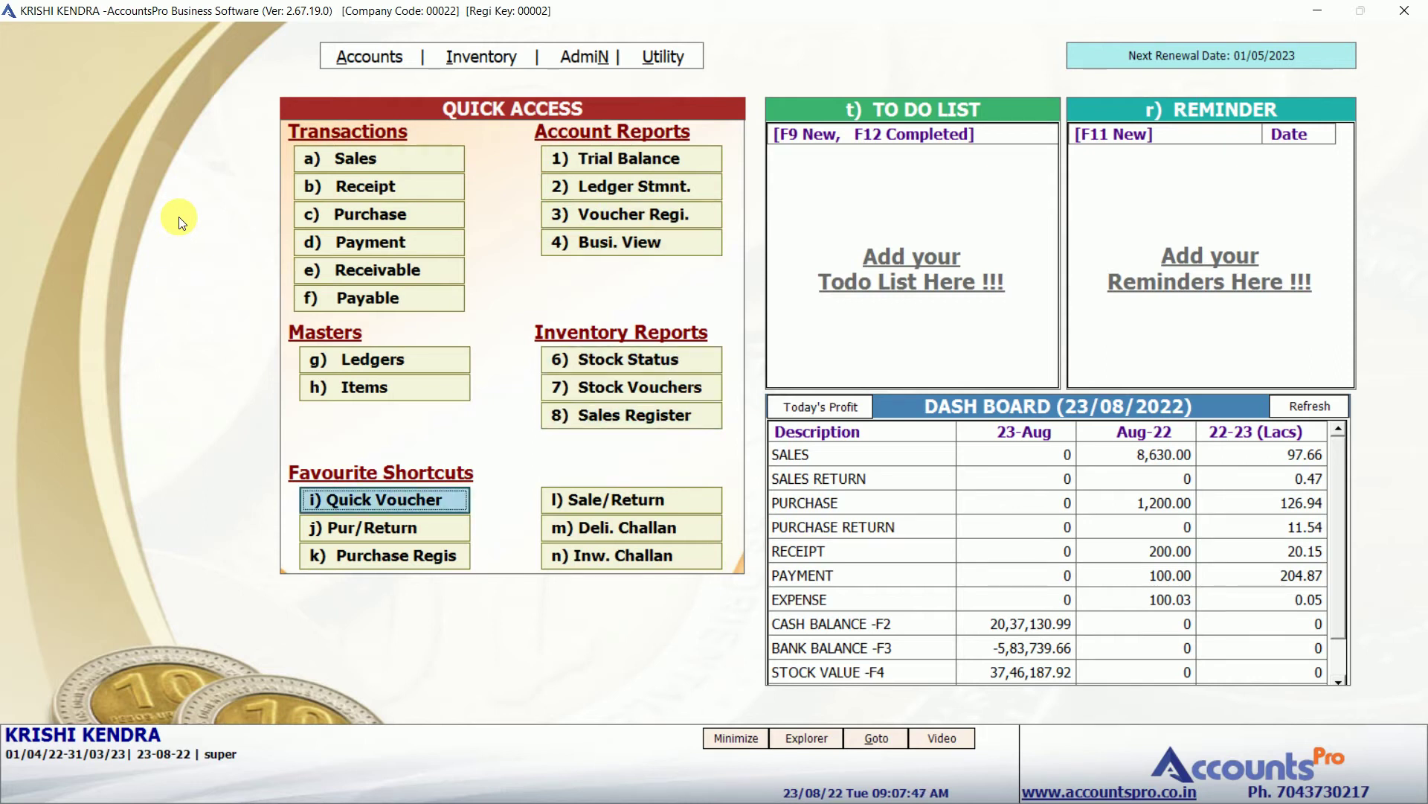
{"action": "key", "text": "Down"}
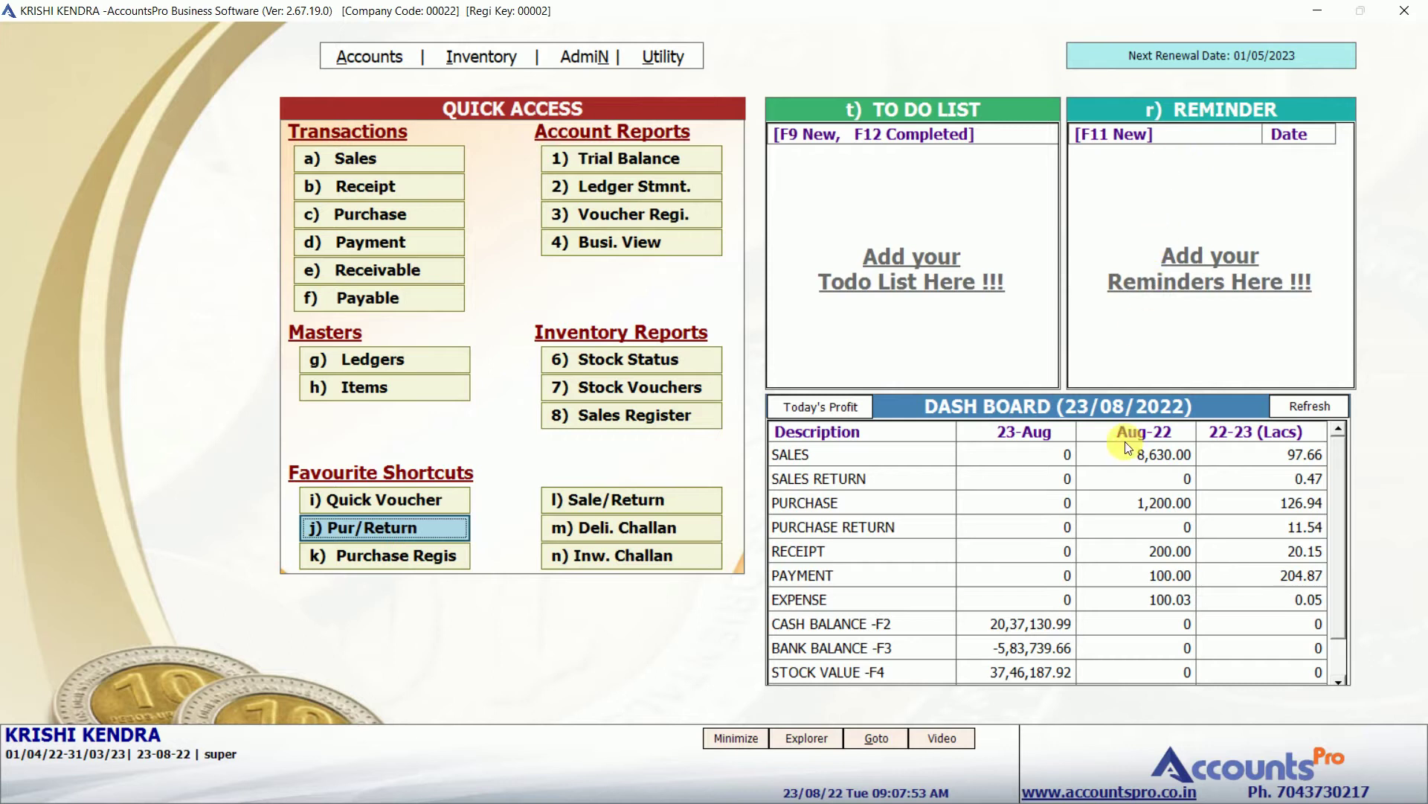
{"action": "left_click", "coordinate": [1121, 483]}
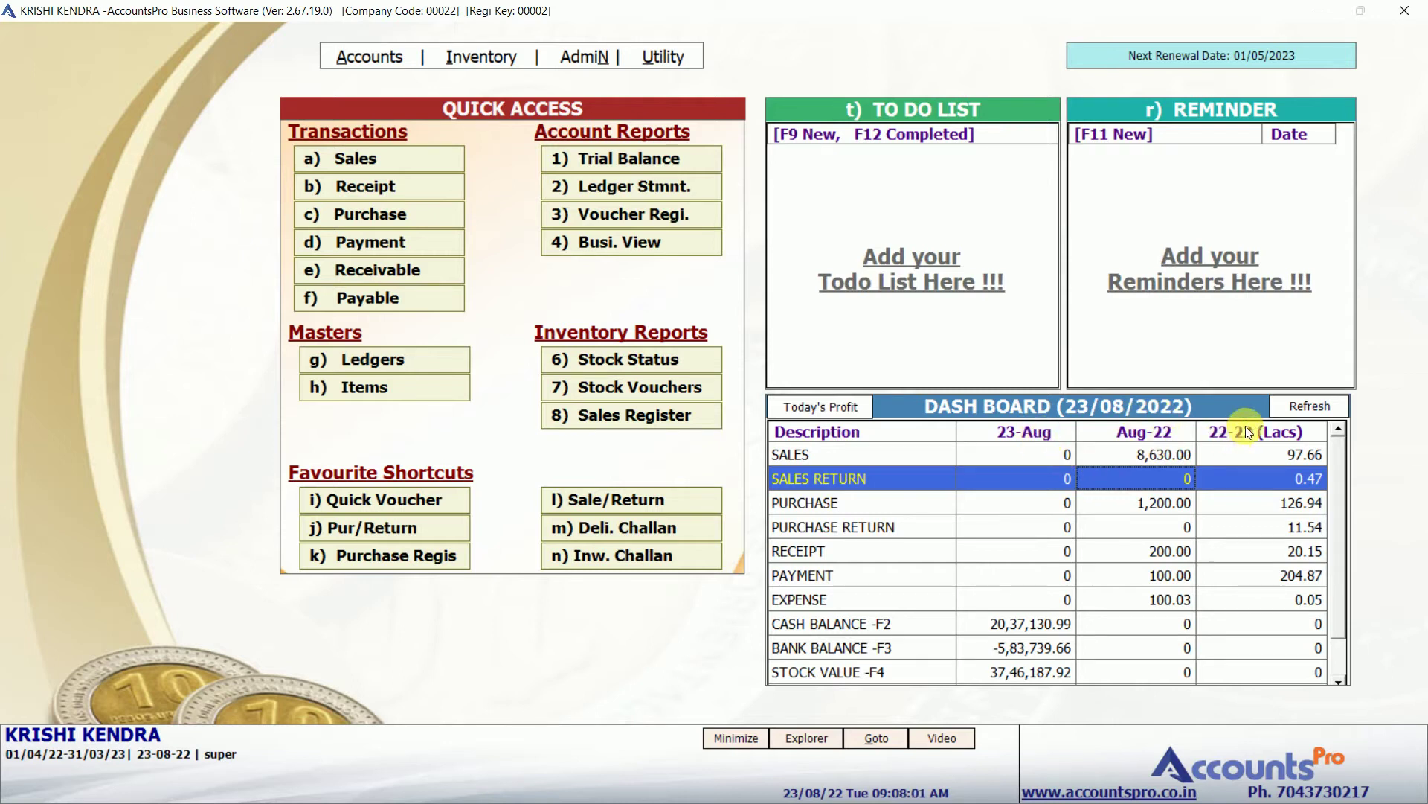
{"action": "left_click", "coordinate": [1144, 457]}
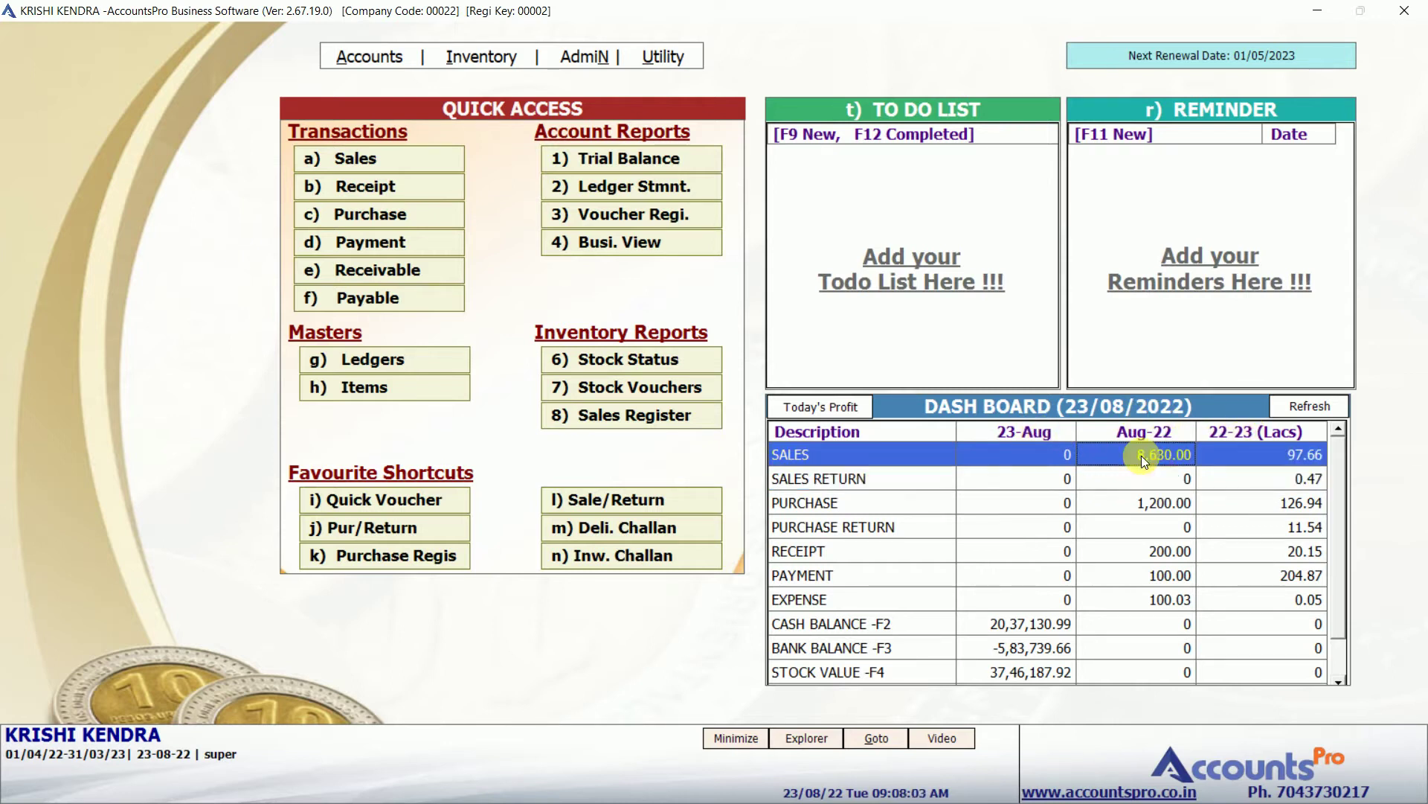
{"action": "left_click", "coordinate": [427, 215]}
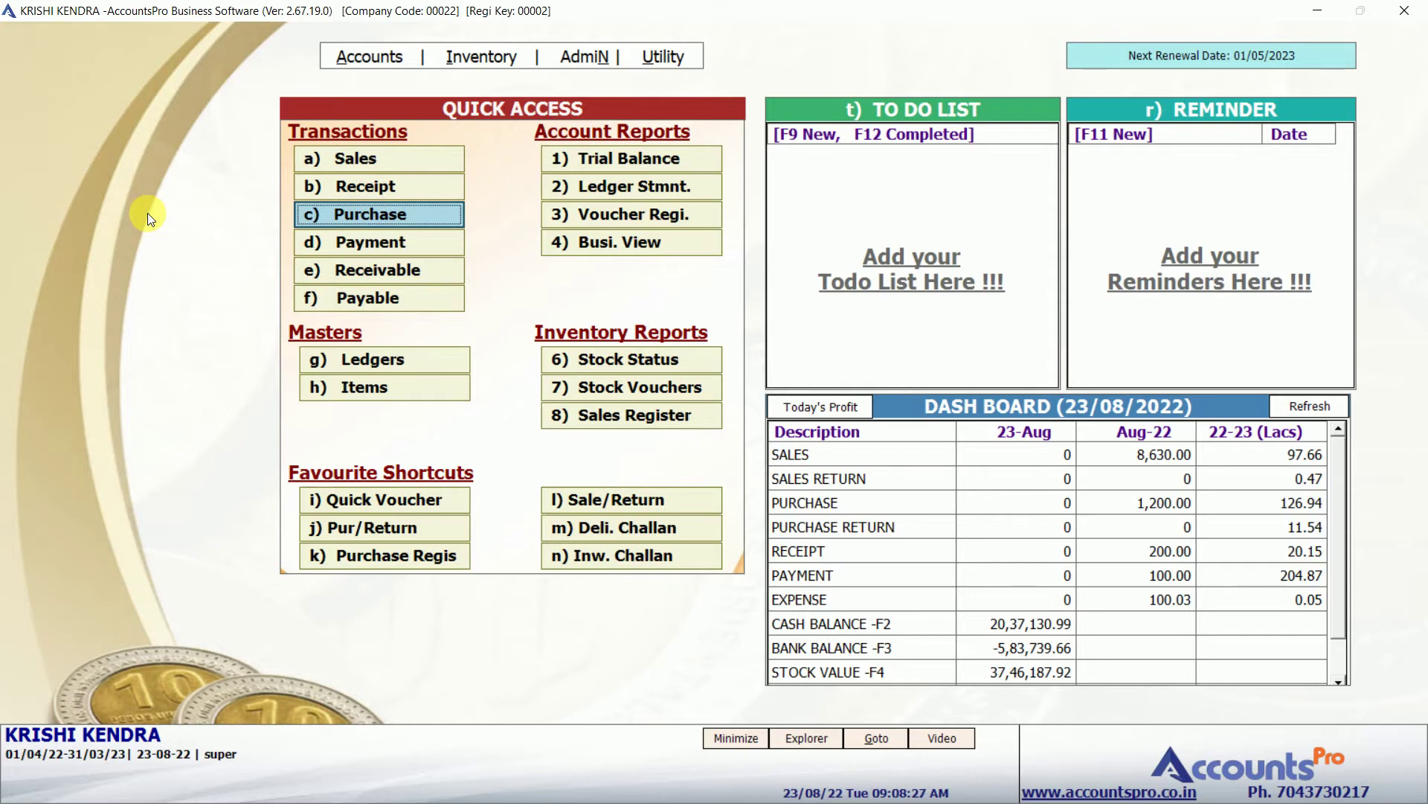
Start inward challan 67 from Inventory and bring up a new ledger for its party.
{"action": "left_click", "coordinate": [342, 216]}
{"action": "left_click", "coordinate": [481, 55]}
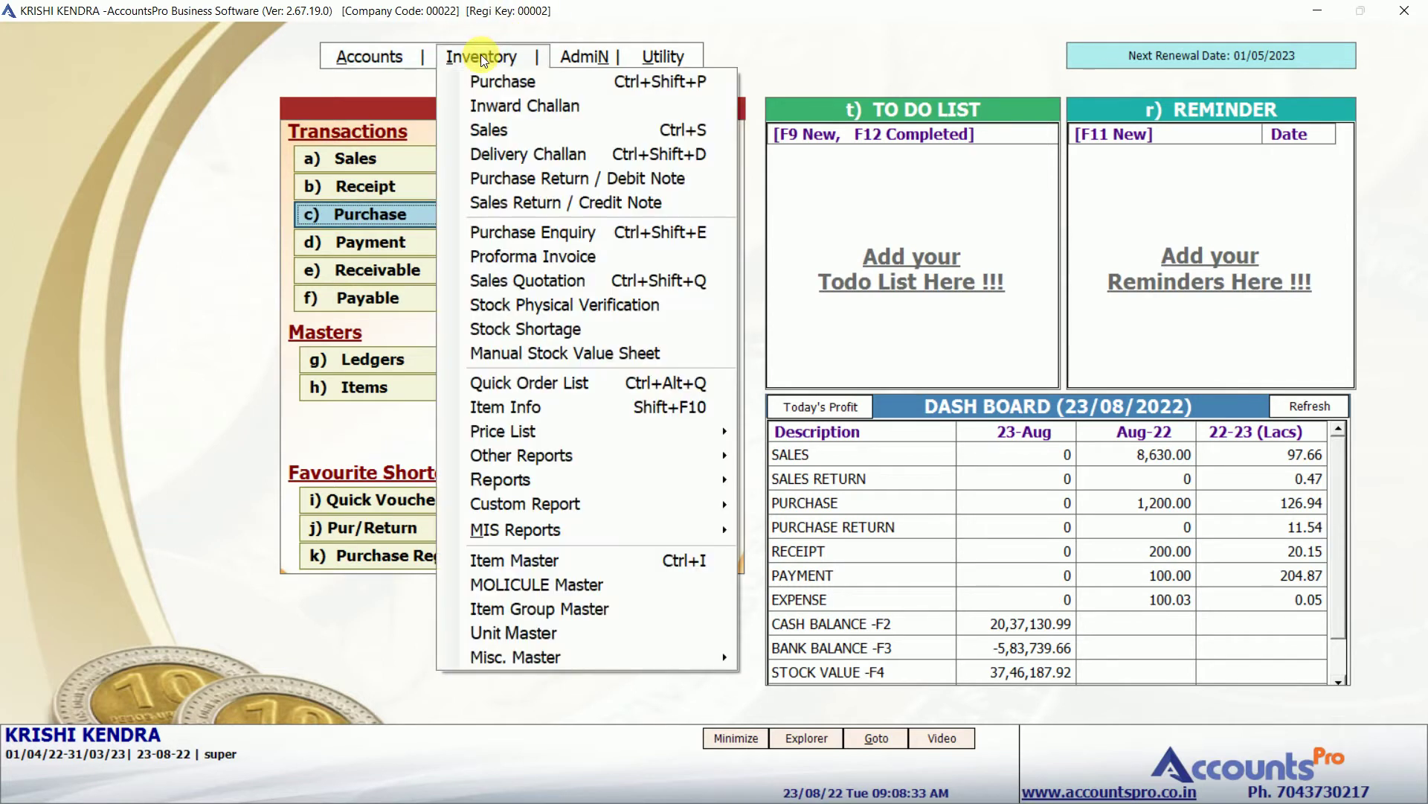
{"action": "left_click", "coordinate": [489, 106]}
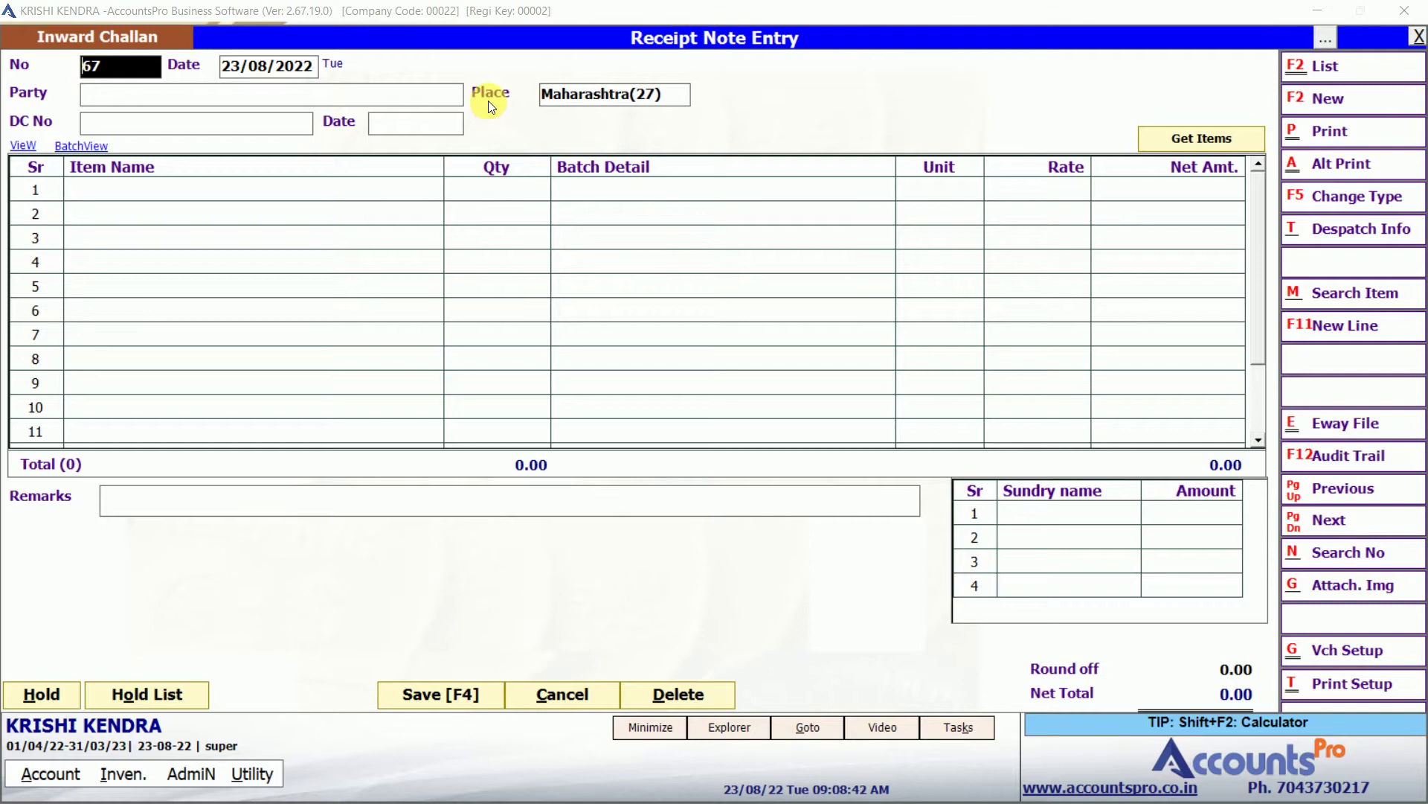
{"action": "key", "text": "Return"}
{"action": "key", "text": "Return"}
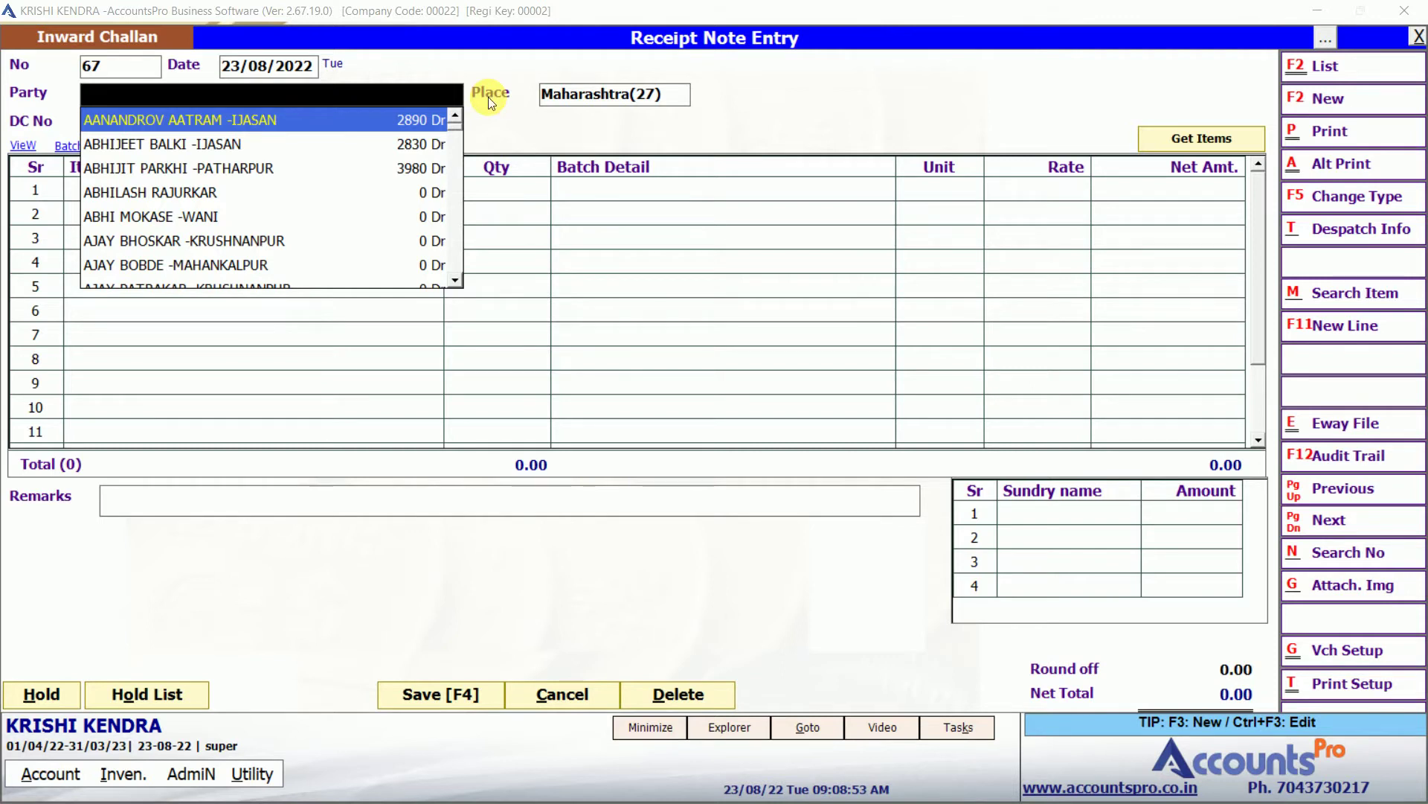
{"action": "key", "text": "F3"}
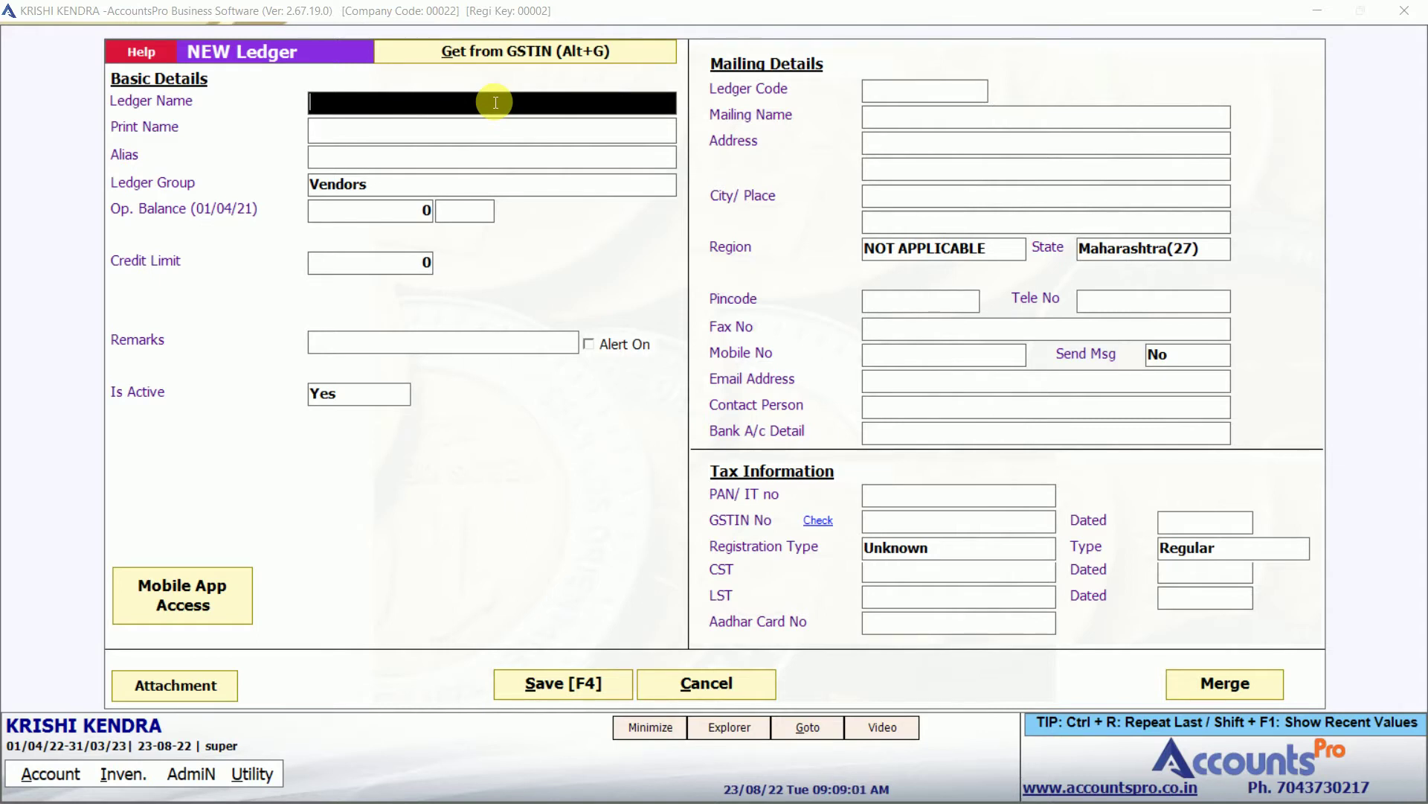
Fetch the supplier's details from its GSTIN, review the 08-08-2022 filing status, and import them.
{"action": "left_click", "coordinate": [517, 53]}
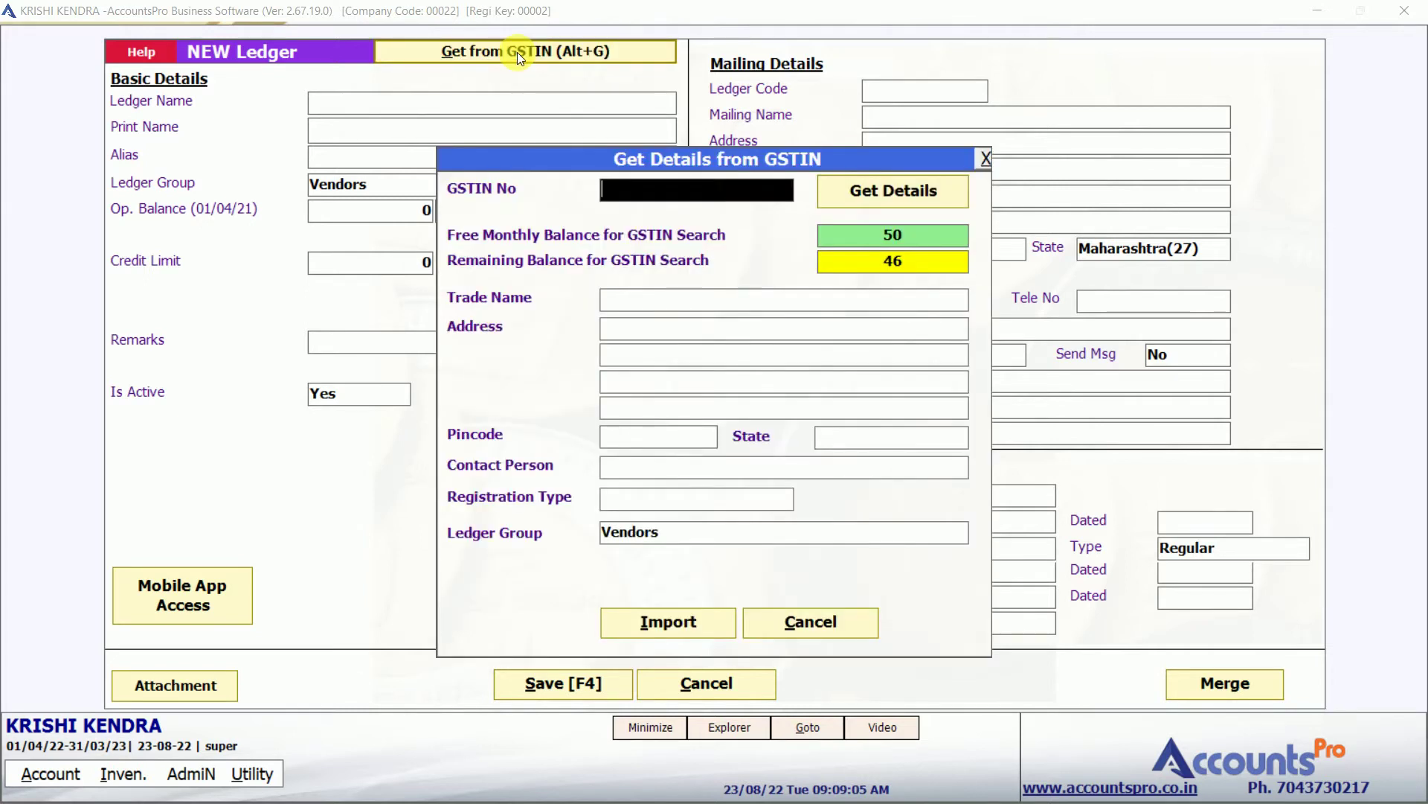
{"action": "left_click", "coordinate": [888, 192]}
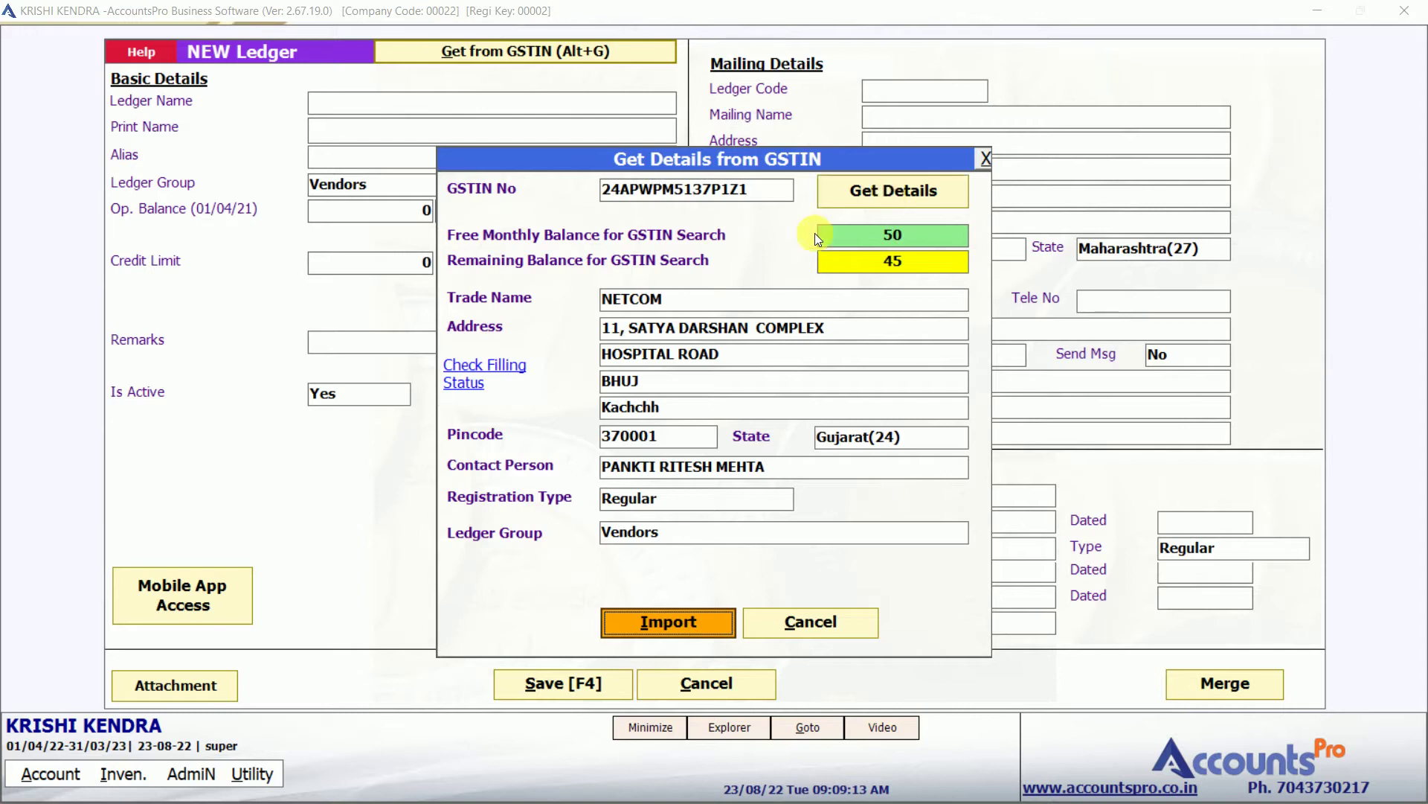
{"action": "left_click", "coordinate": [689, 329]}
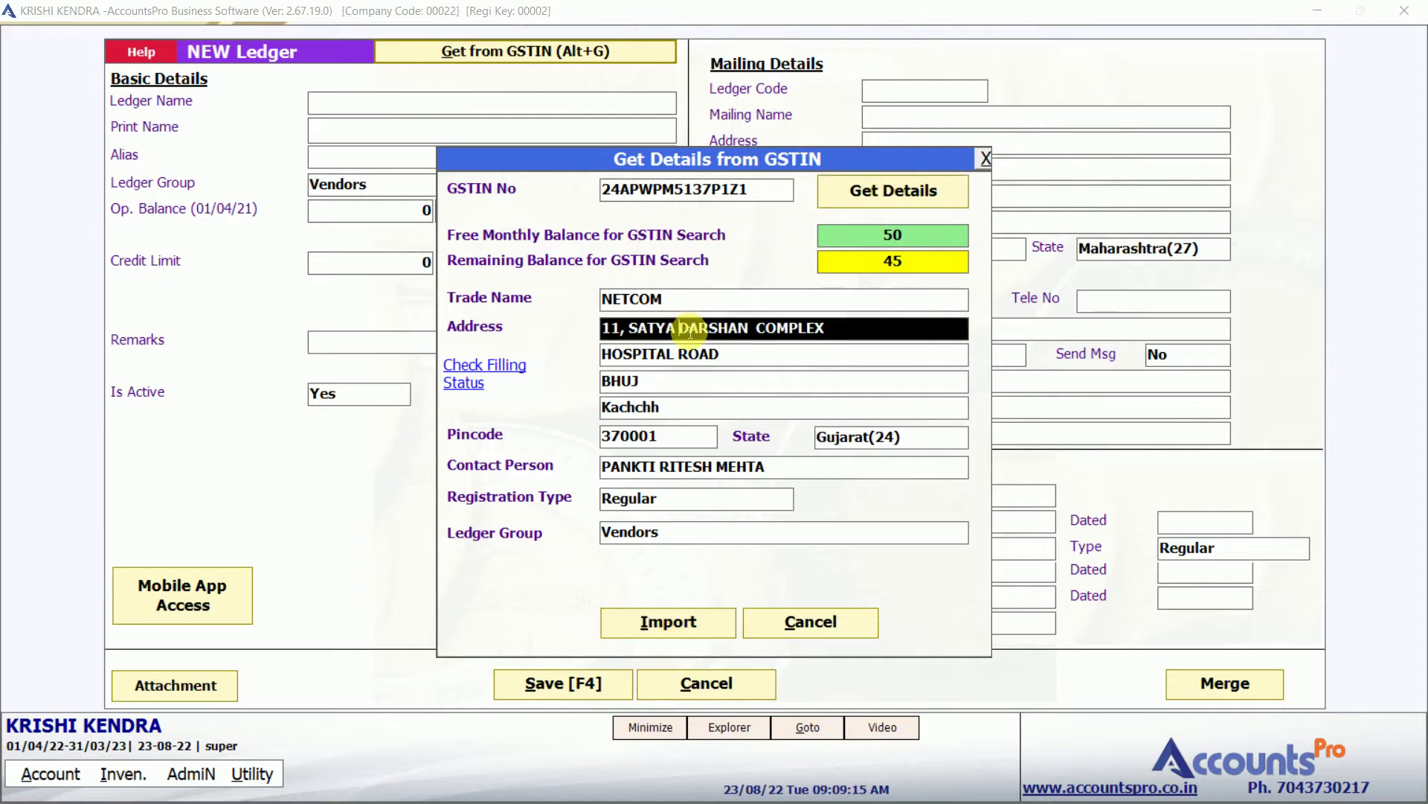
{"action": "left_click", "coordinate": [493, 371]}
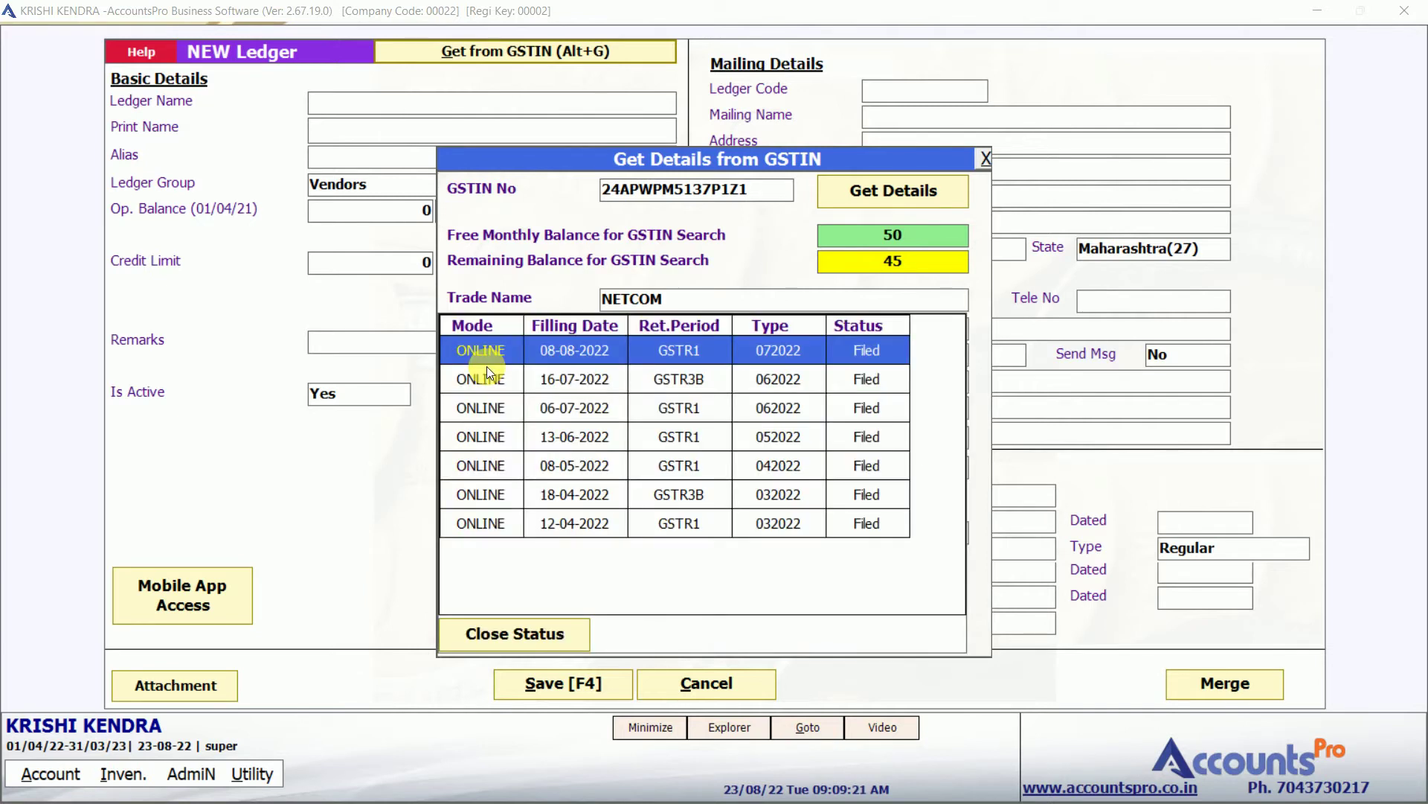
{"action": "left_click", "coordinate": [543, 360]}
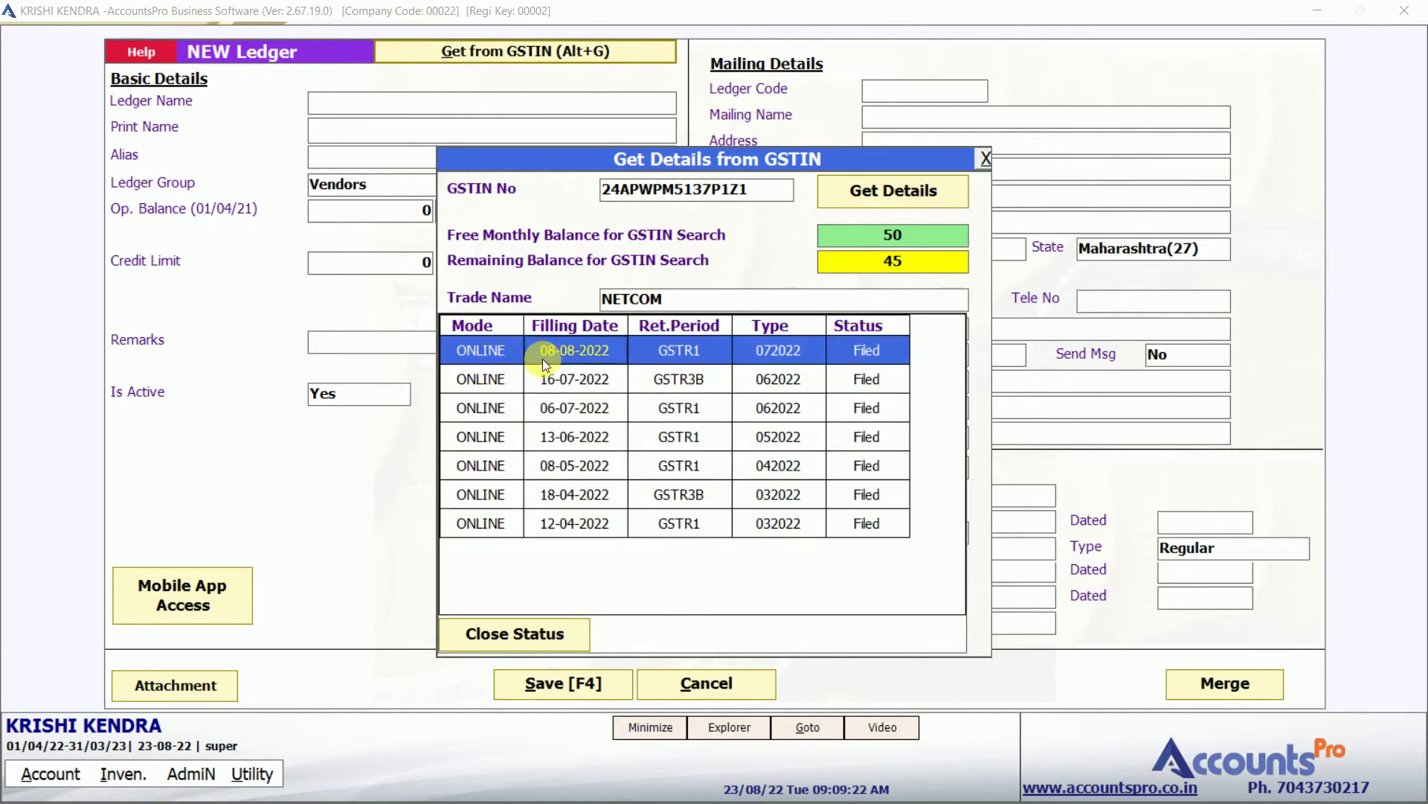
{"action": "left_click", "coordinate": [510, 637]}
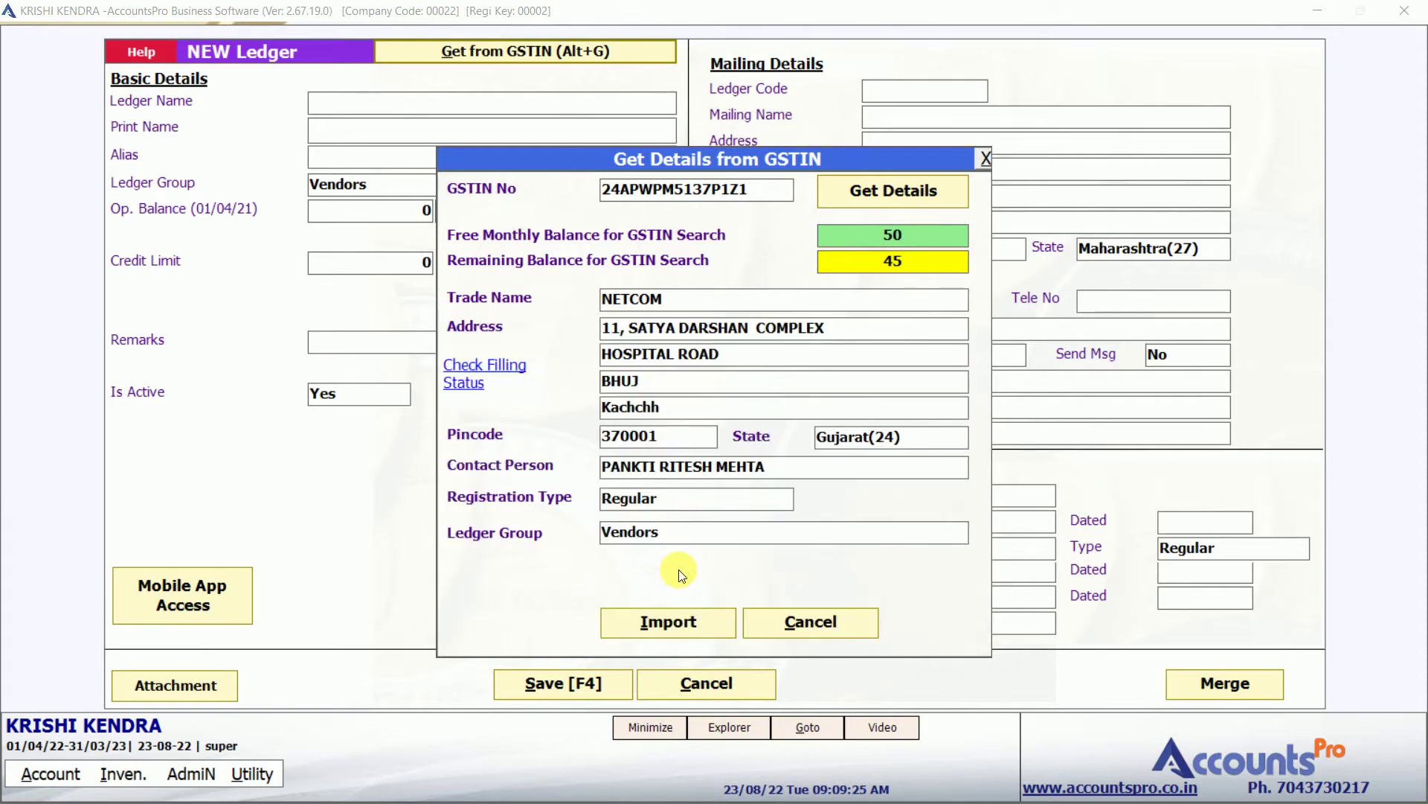
{"action": "left_click", "coordinate": [662, 623]}
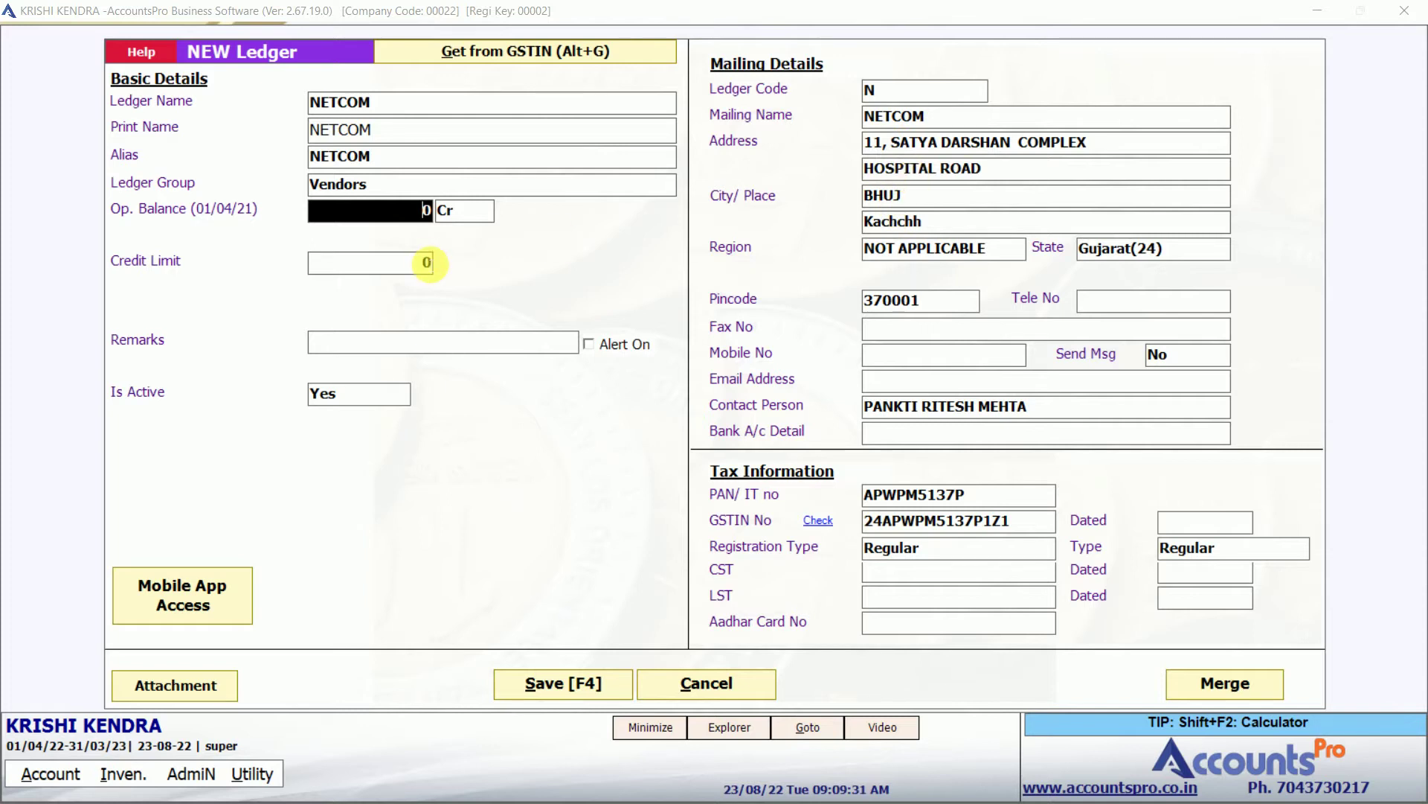
Keep a zero opening balance and save the NETCOM ledger back into the challan.
{"action": "key", "text": "Return"}
{"action": "key", "text": "Return"}
{"action": "key", "text": "Return"}
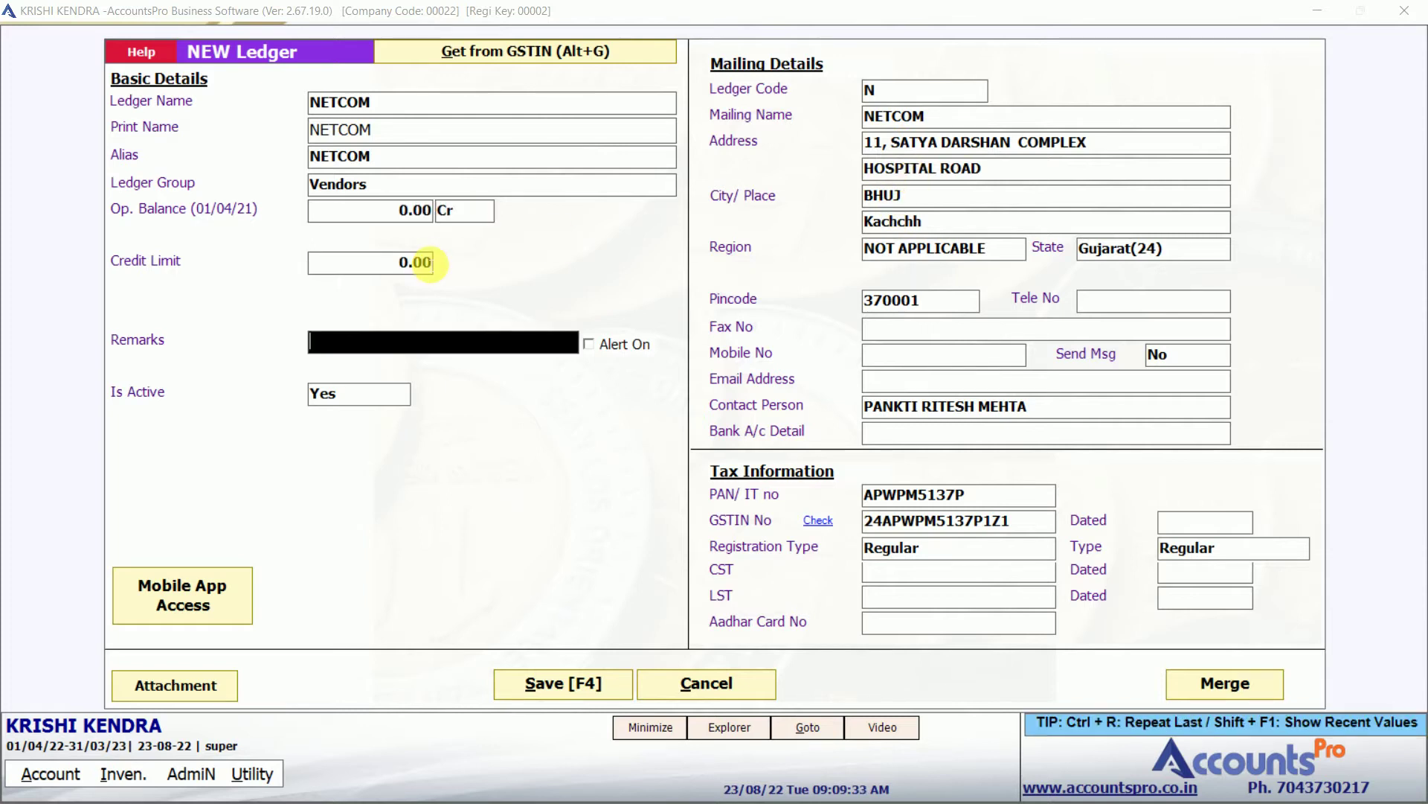
{"action": "key", "text": "Return"}
{"action": "key", "text": "Return"}
{"action": "key", "text": "Return"}
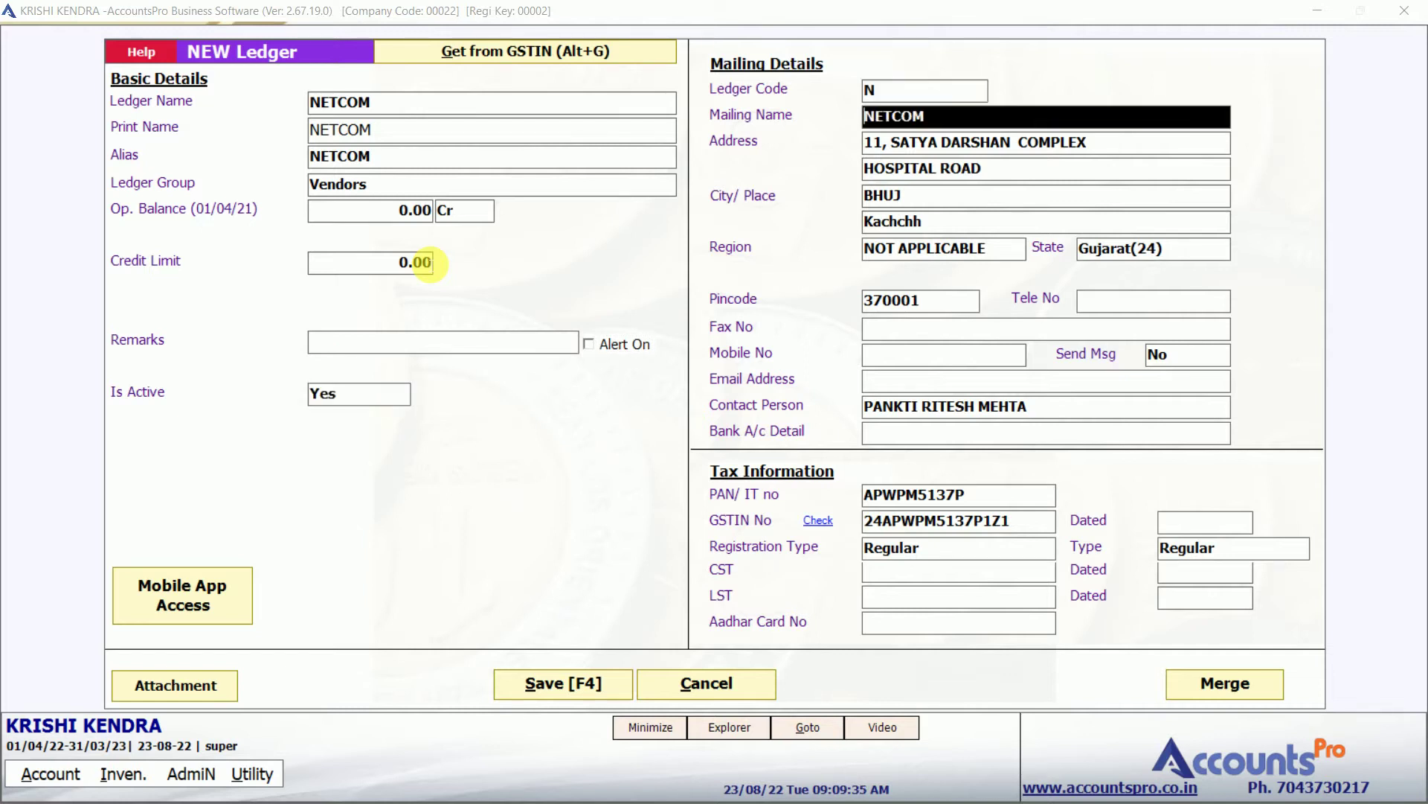
{"action": "key", "text": "Return"}
{"action": "key", "text": "Return"}
{"action": "key", "text": "Return"}
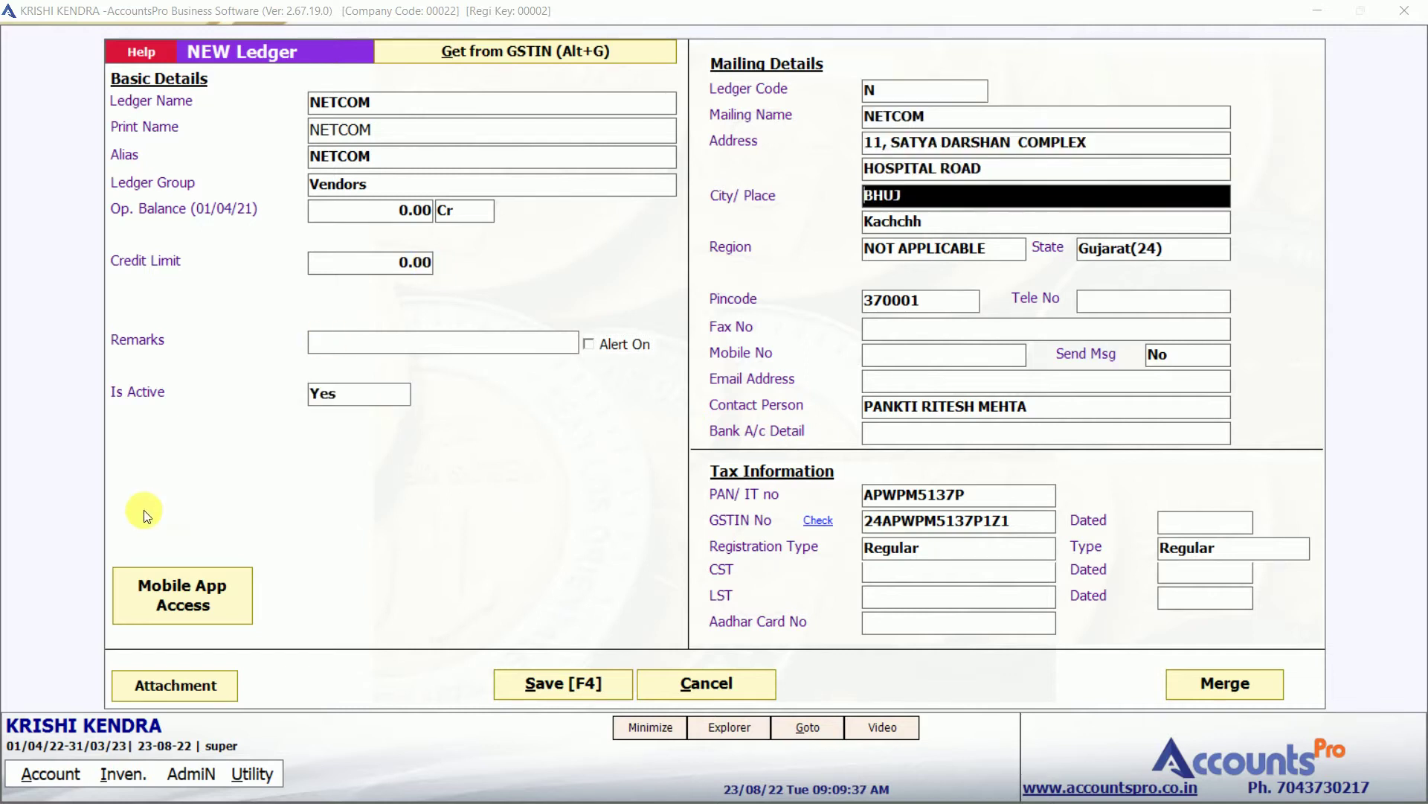
{"action": "left_click", "coordinate": [606, 686]}
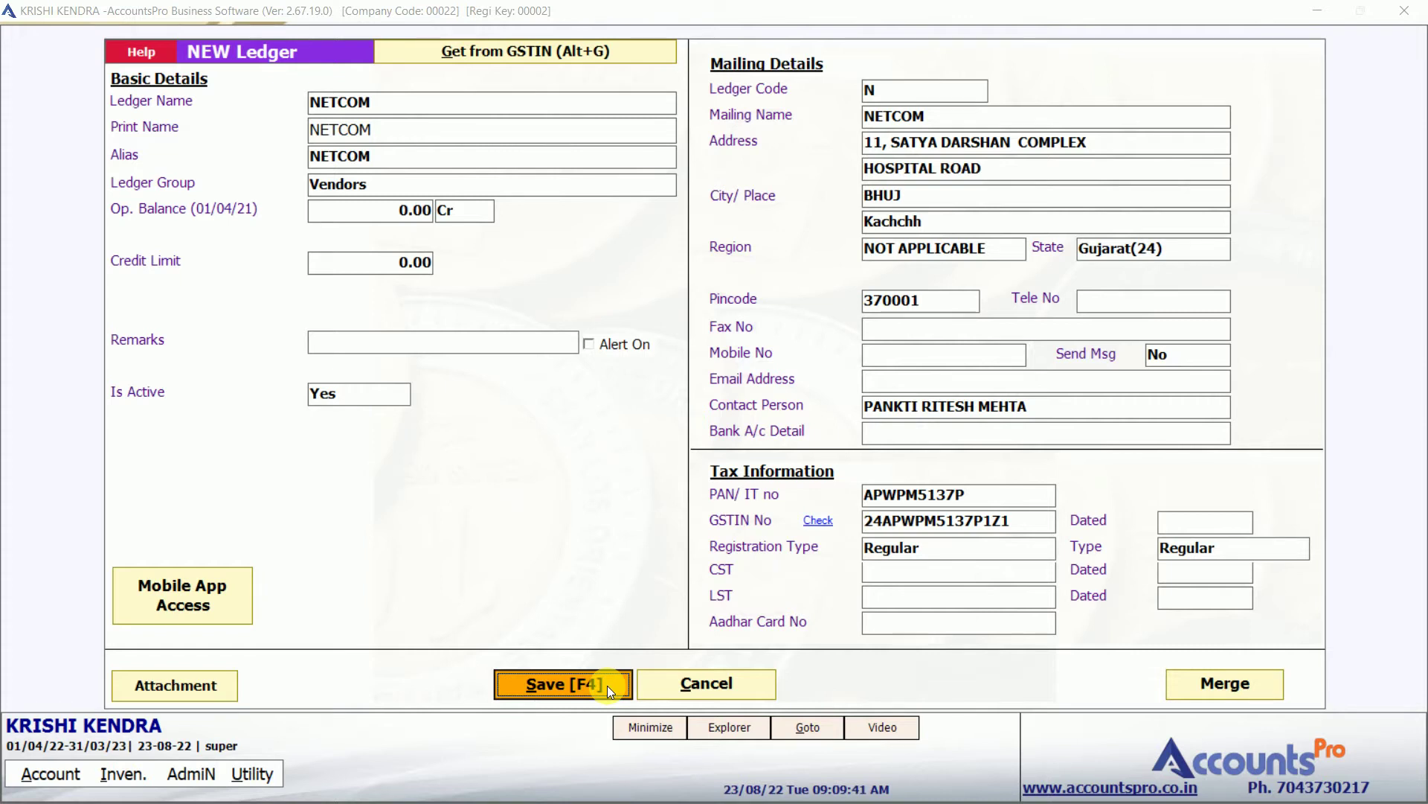
{"action": "left_click", "coordinate": [563, 688]}
Accept NETCOM as party and search 'bg 3028' to put 3028 BGII (ANKUR) 475GM on line 1.
{"action": "key", "text": "Return"}
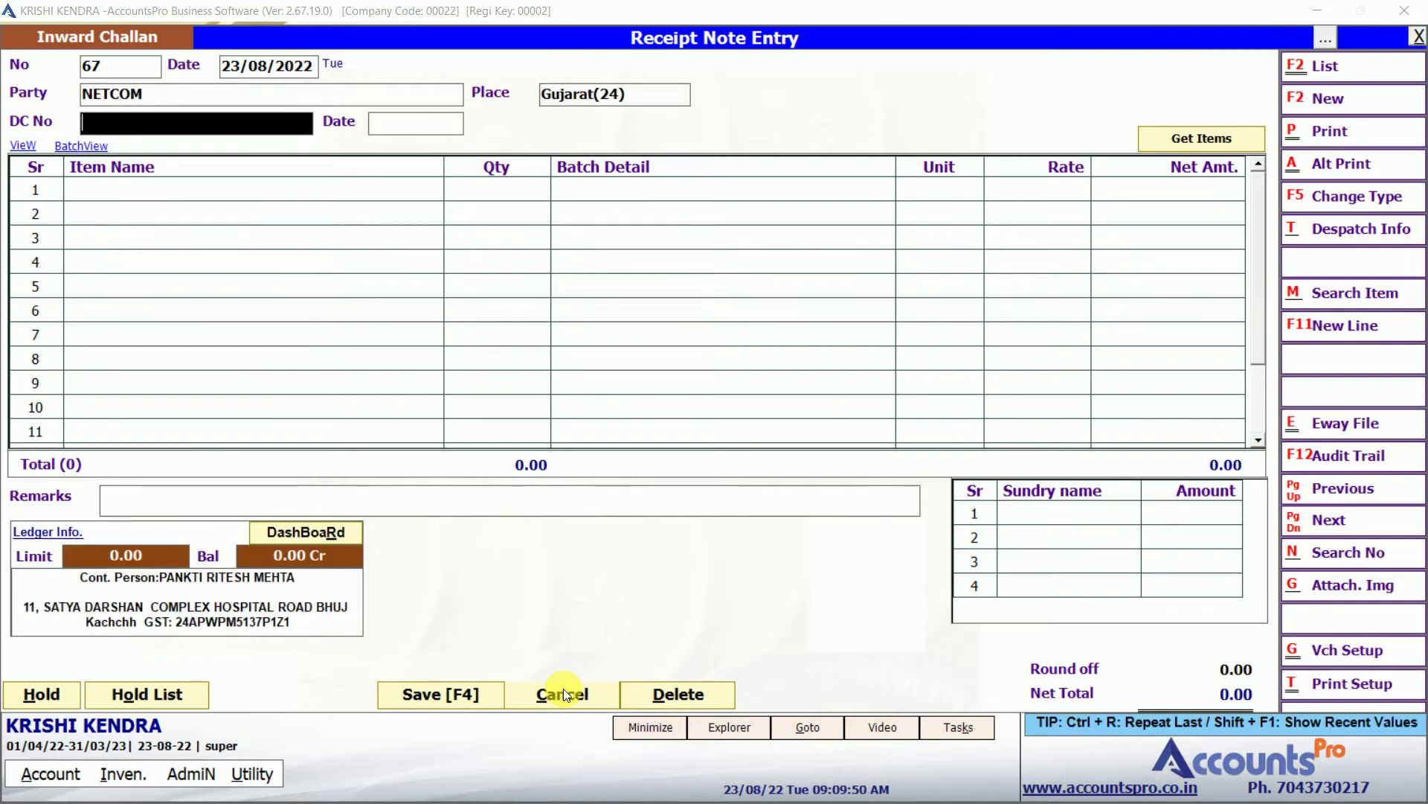
{"action": "key", "text": "Return"}
{"action": "key", "text": "Return"}
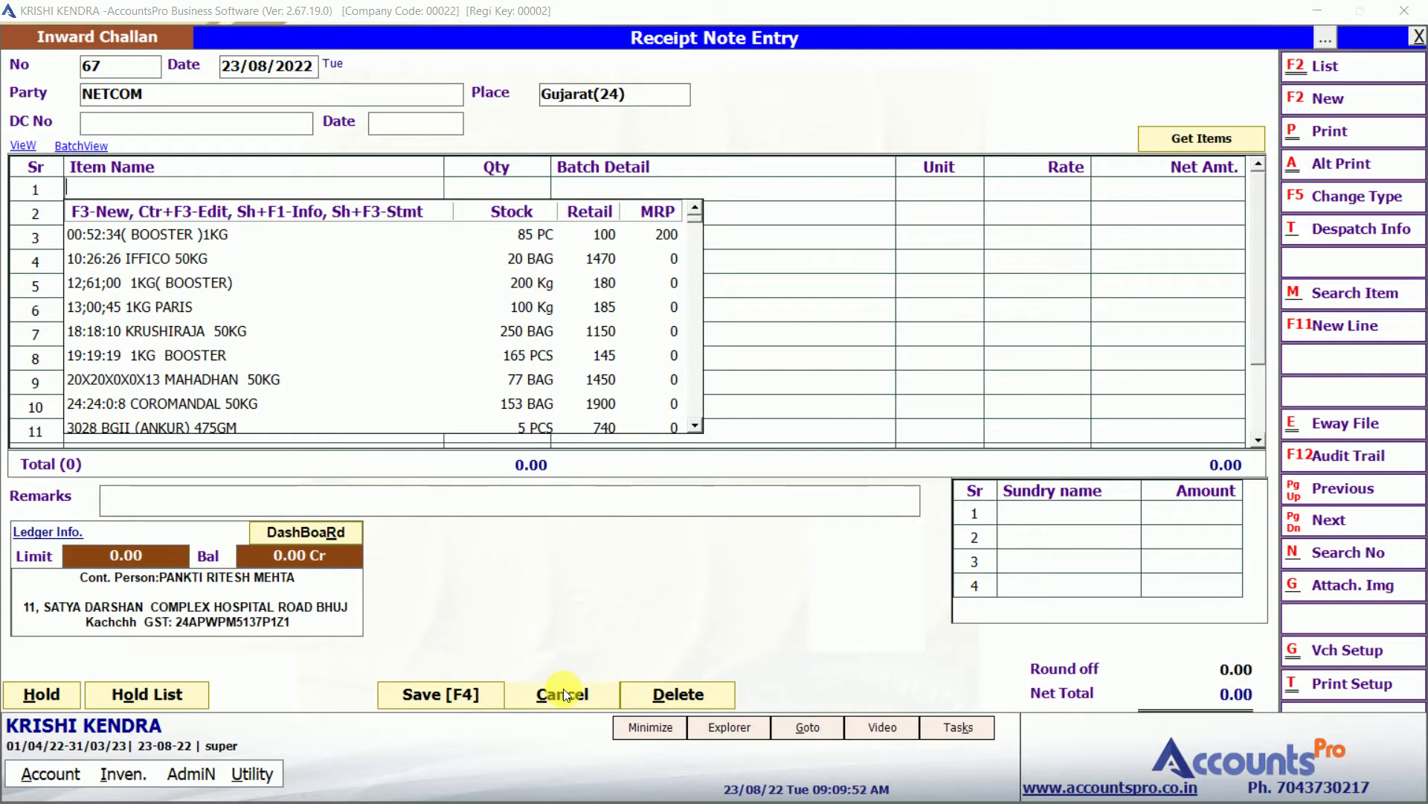
{"action": "type", "text": "3028"}
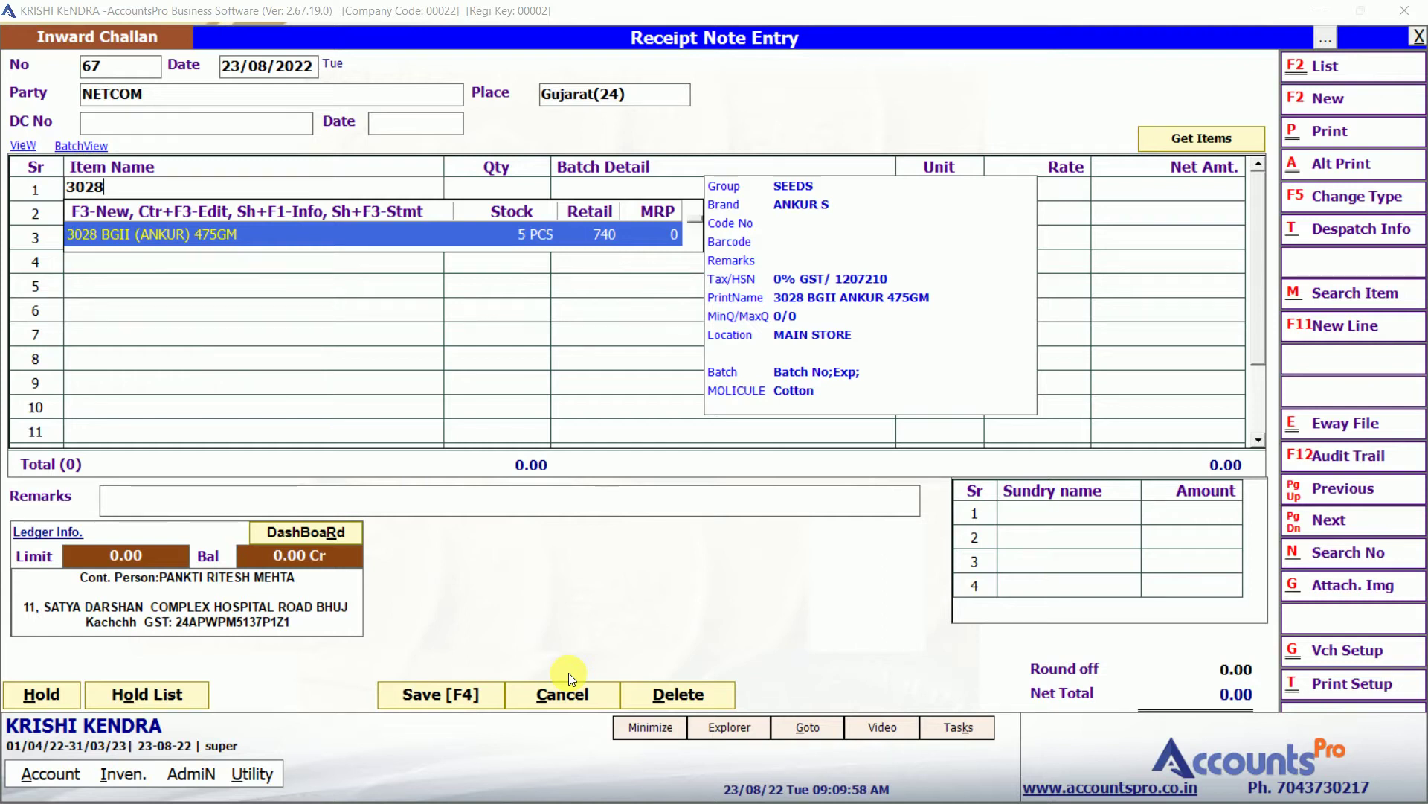
{"action": "key", "text": "BackSpace"}
{"action": "key", "text": "BackSpace"}
{"action": "key", "text": "BackSpace"}
{"action": "key", "text": "BackSpace"}
{"action": "type", "text": "bg 3028"}
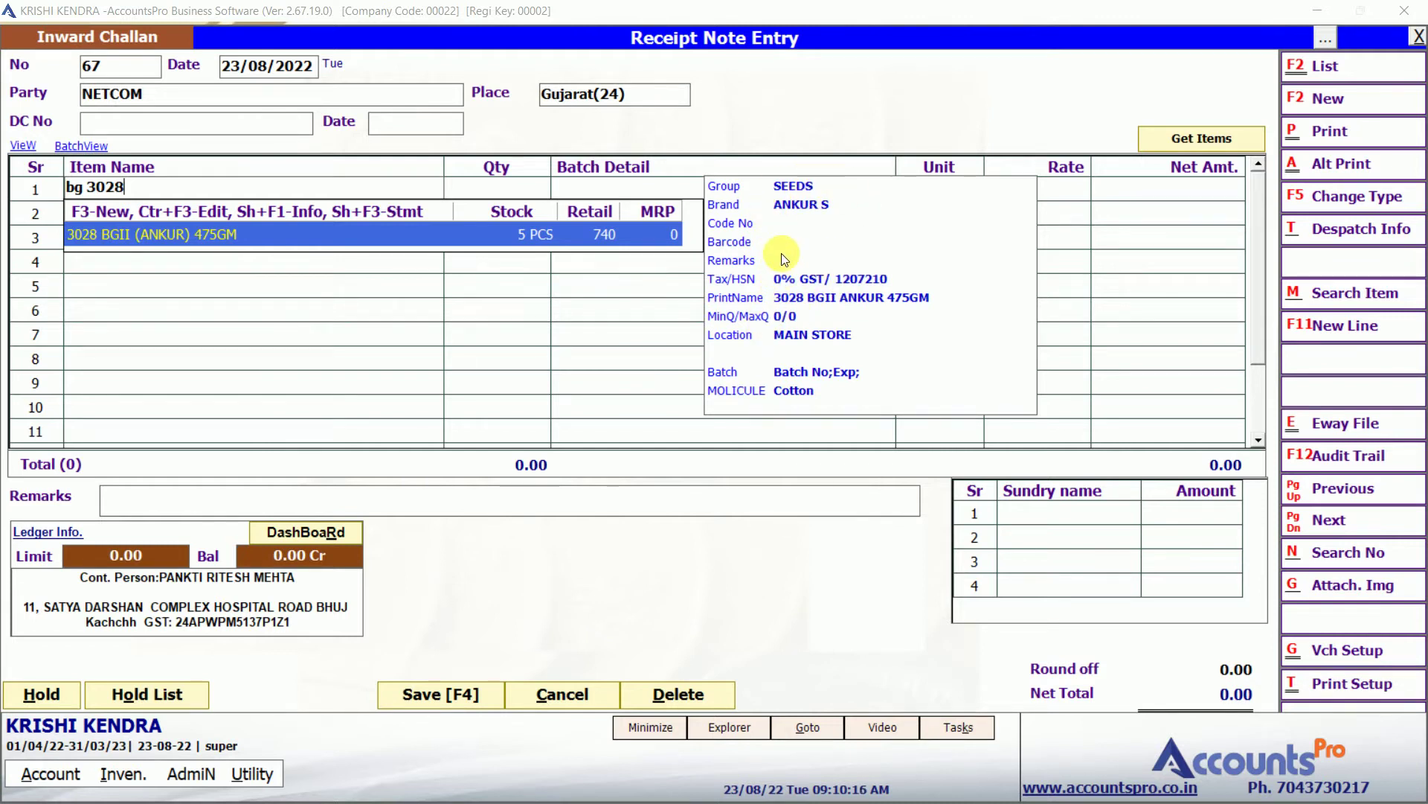
{"action": "key", "text": "Return"}
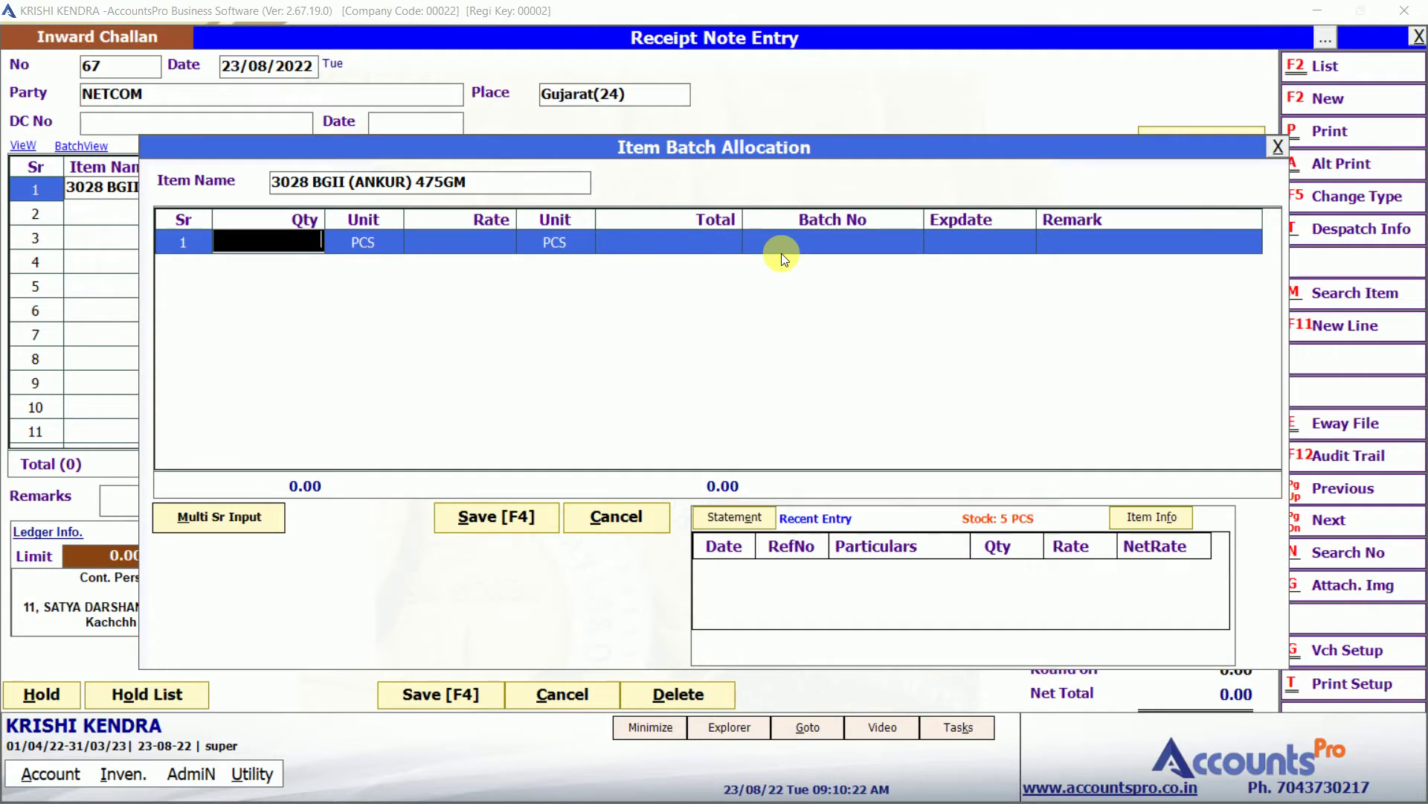
Allocate 10 at rate 500 to batch ab12 expiring 1/1/24.
{"action": "type", "text": "10"}
{"action": "key", "text": "Return"}
{"action": "type", "text": "500"}
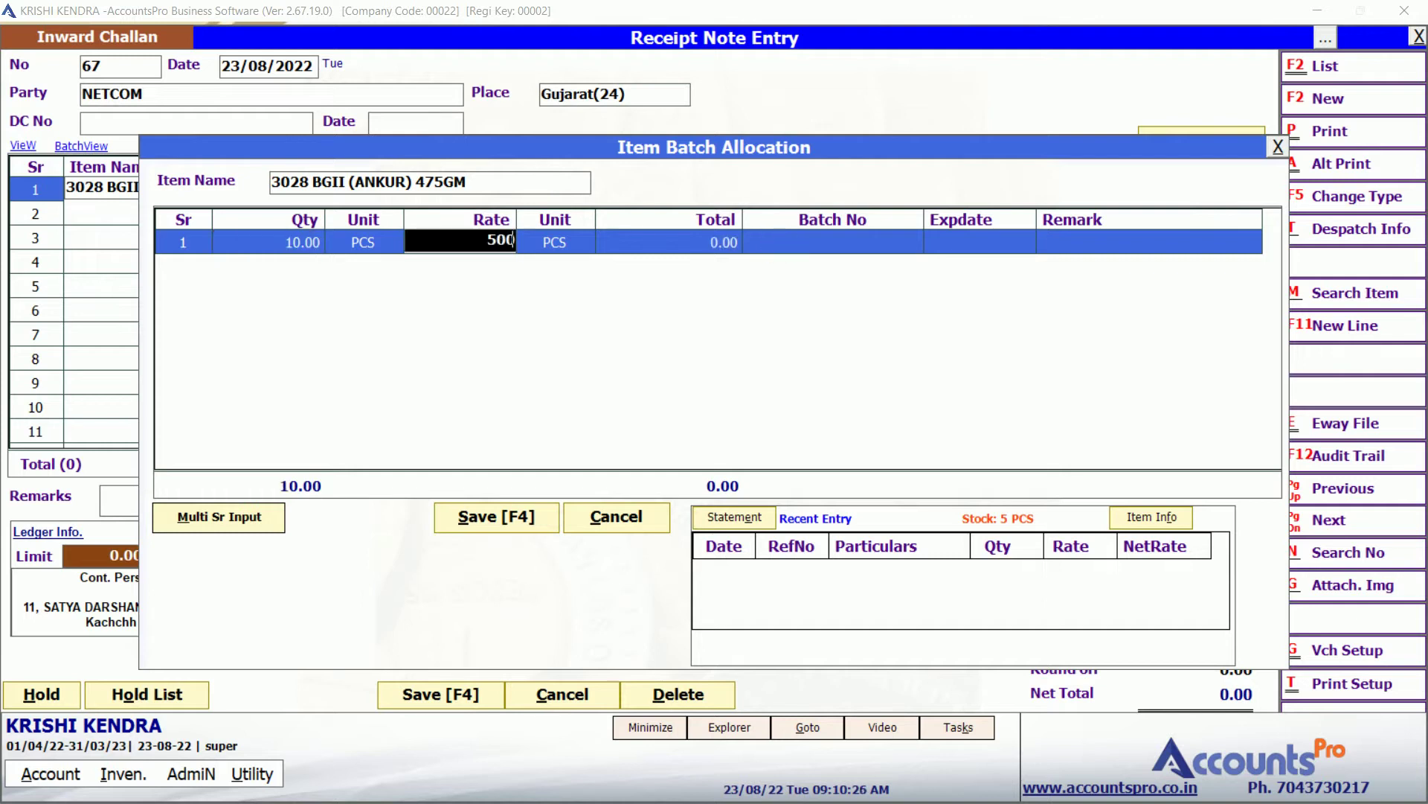
{"action": "key", "text": "Return"}
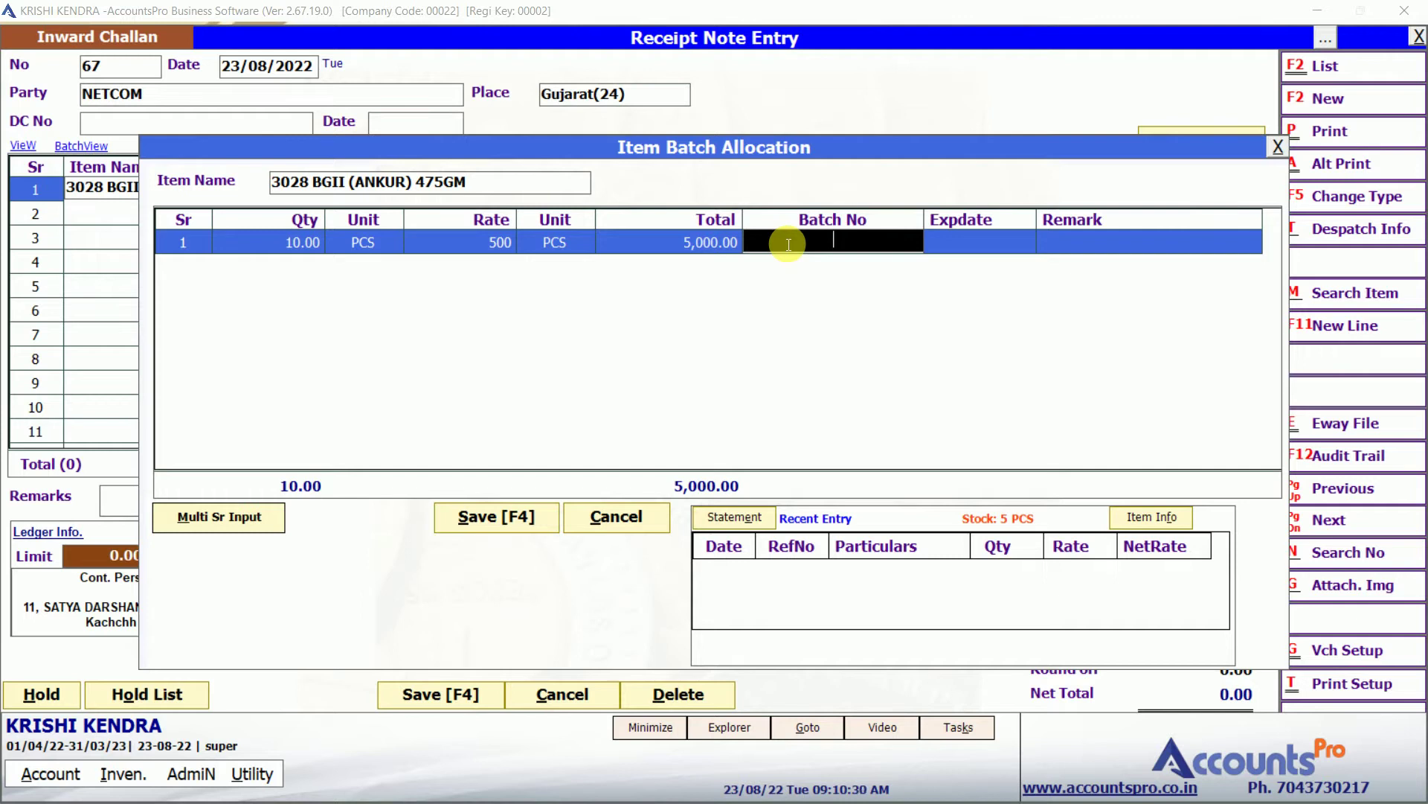
{"action": "type", "text": "ab12"}
{"action": "key", "text": "Return"}
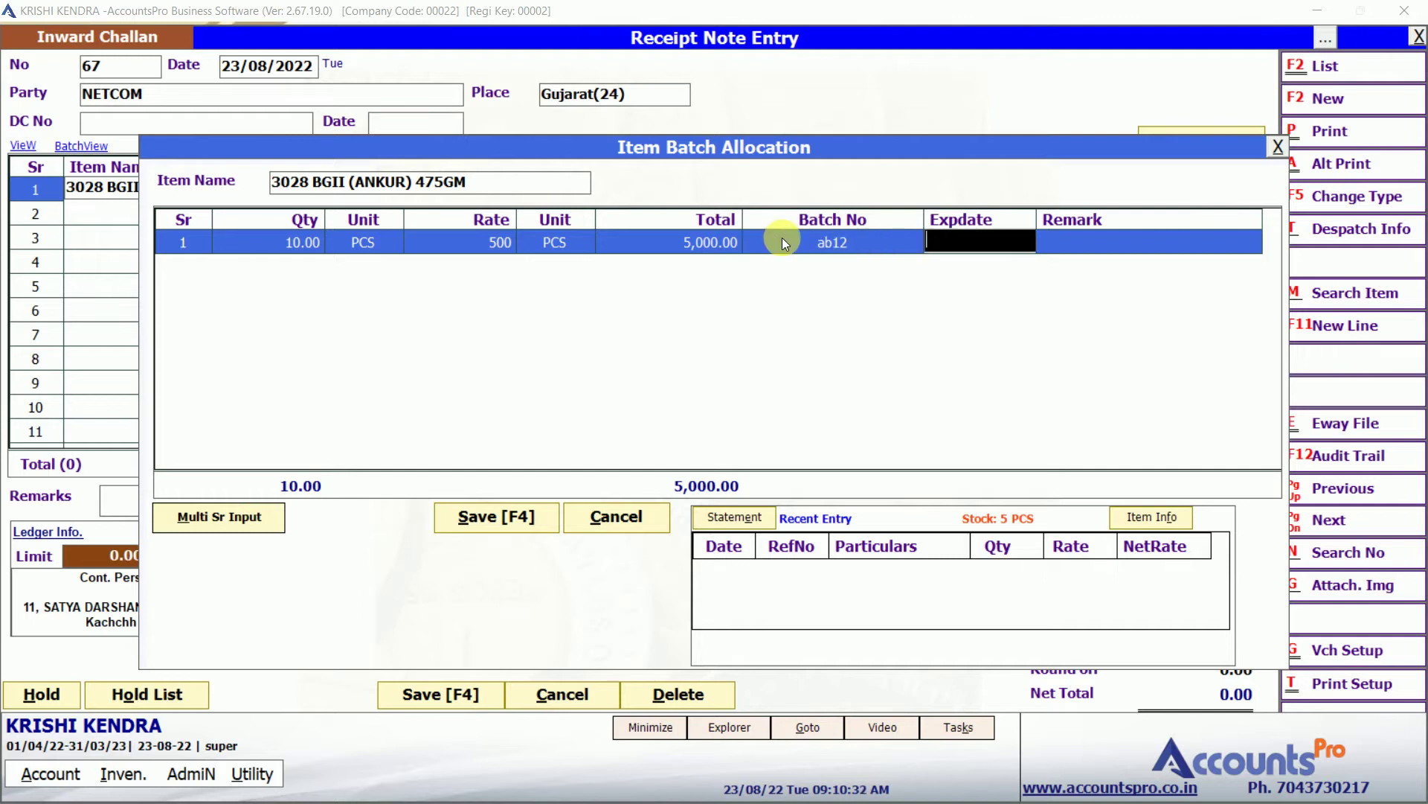
{"action": "type", "text": "1/1/24"}
{"action": "key", "text": "Return"}
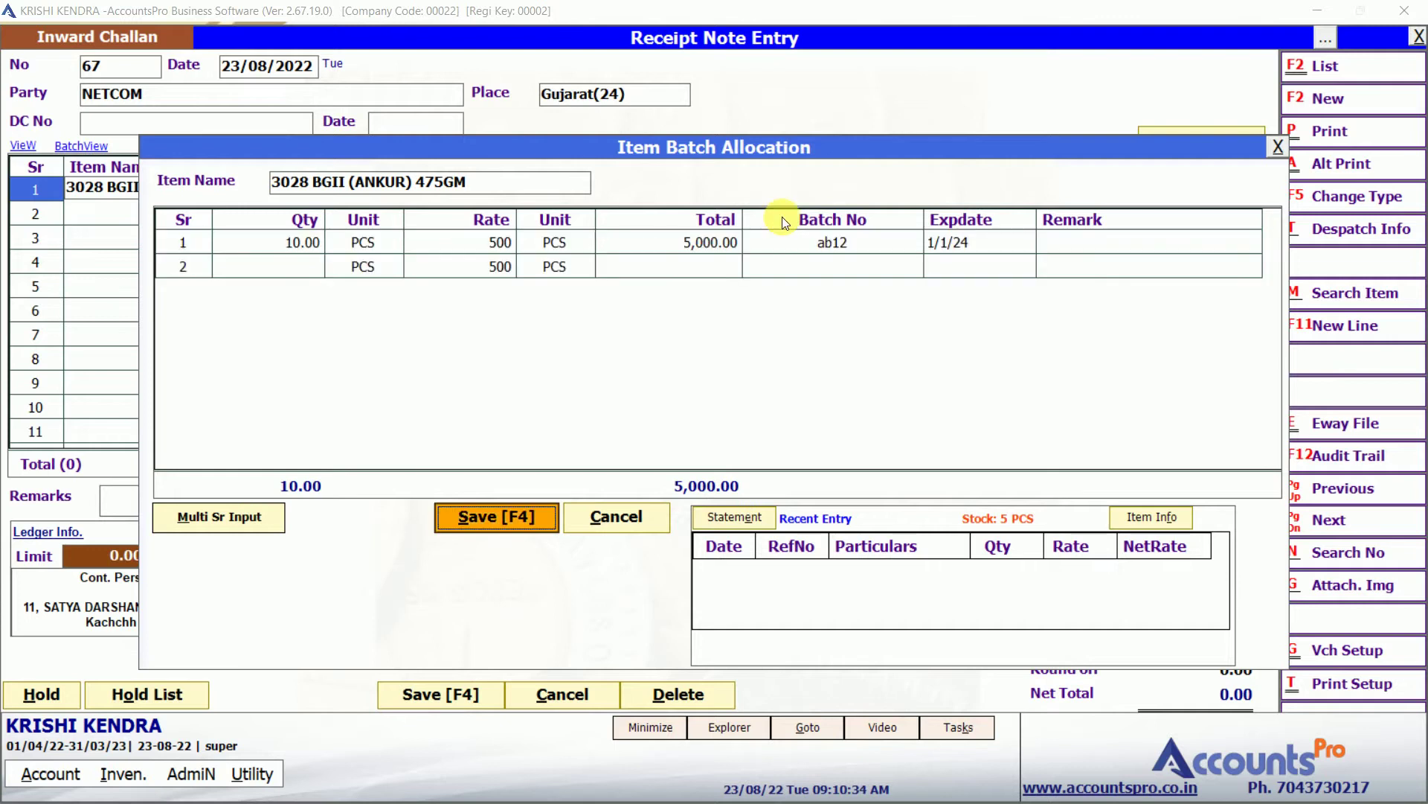
{"action": "key", "text": "Return"}
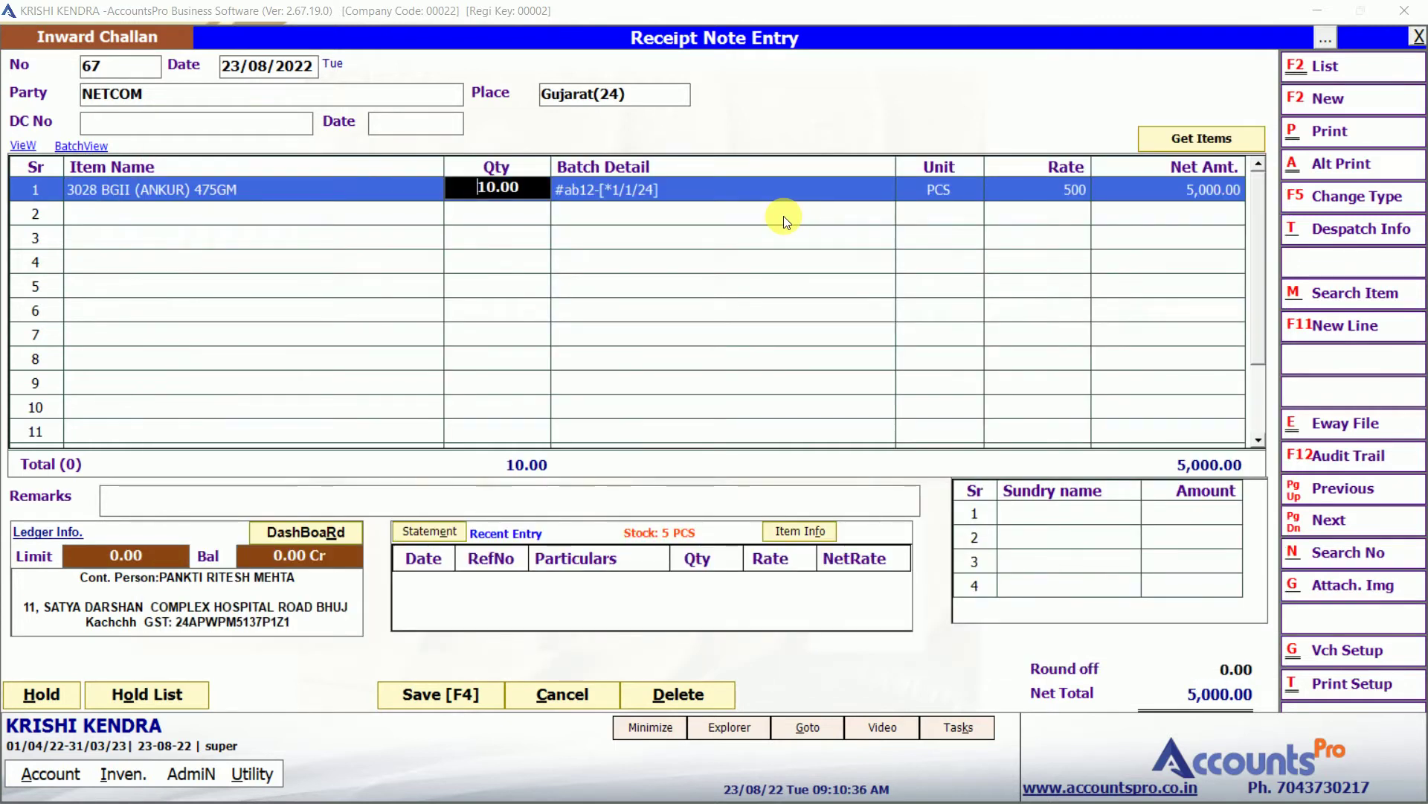
Add a Cash Discount sundry line with zero amount to receipt note 67.
{"action": "key", "text": "Return"}
{"action": "key", "text": "Return"}
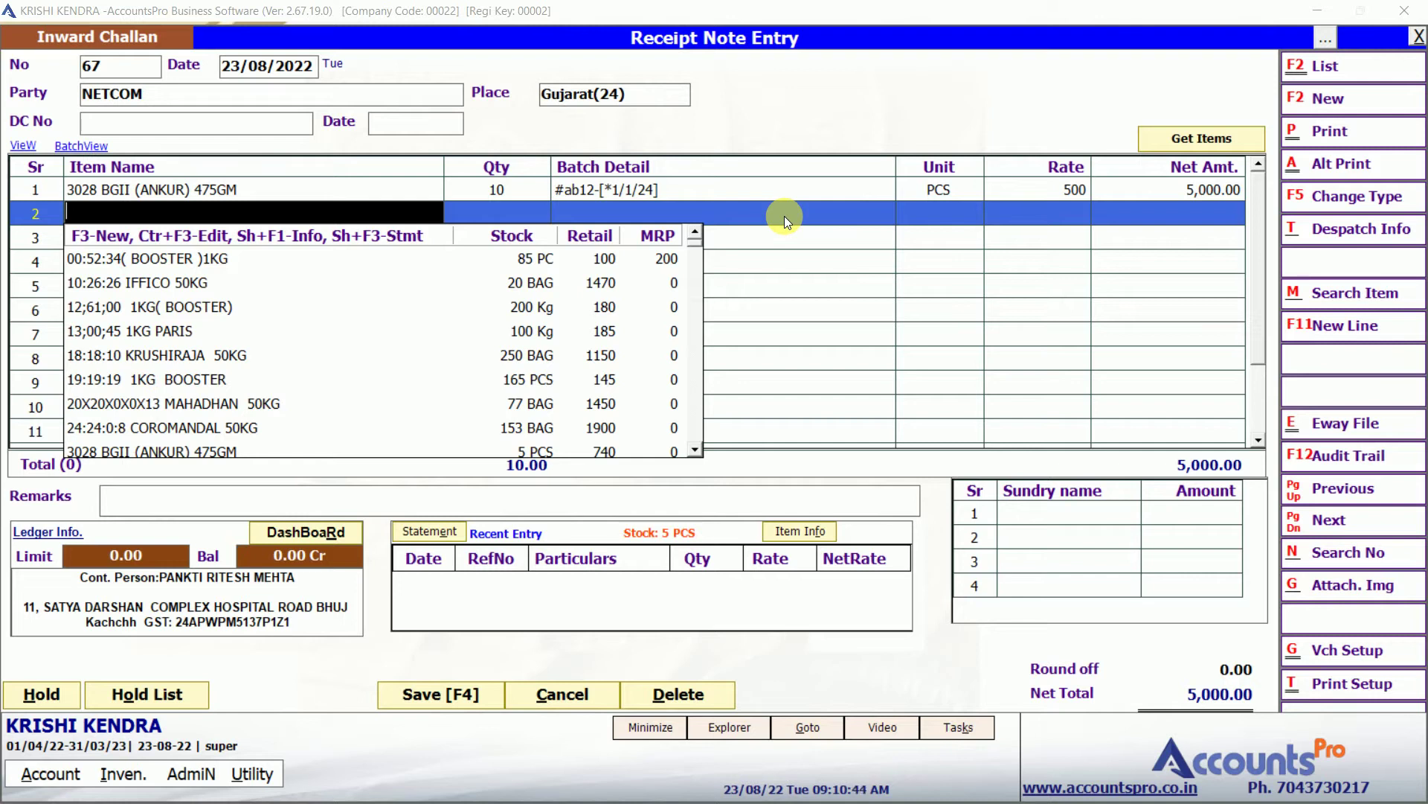
{"action": "key", "text": "Return"}
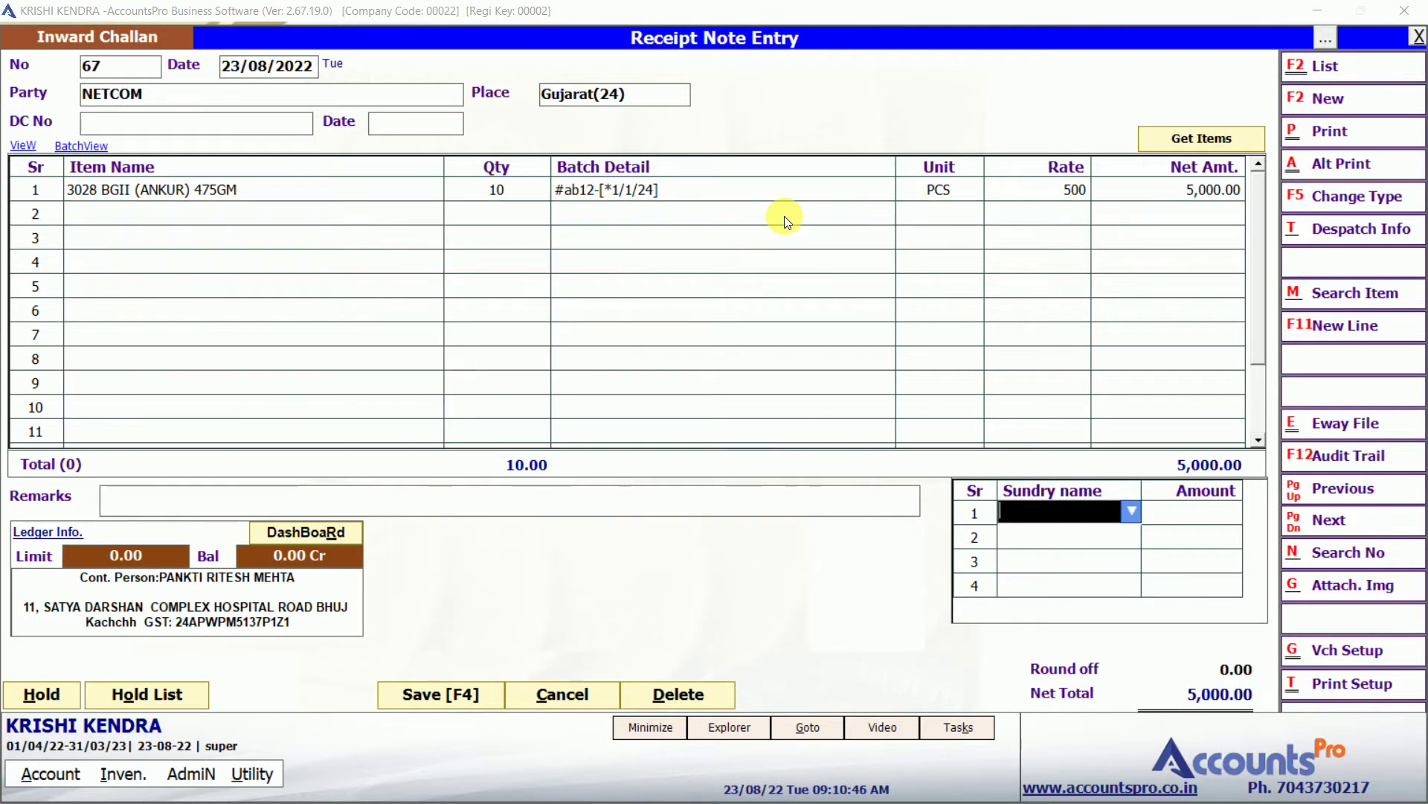
{"action": "key", "text": "Down"}
{"action": "key", "text": "Down"}
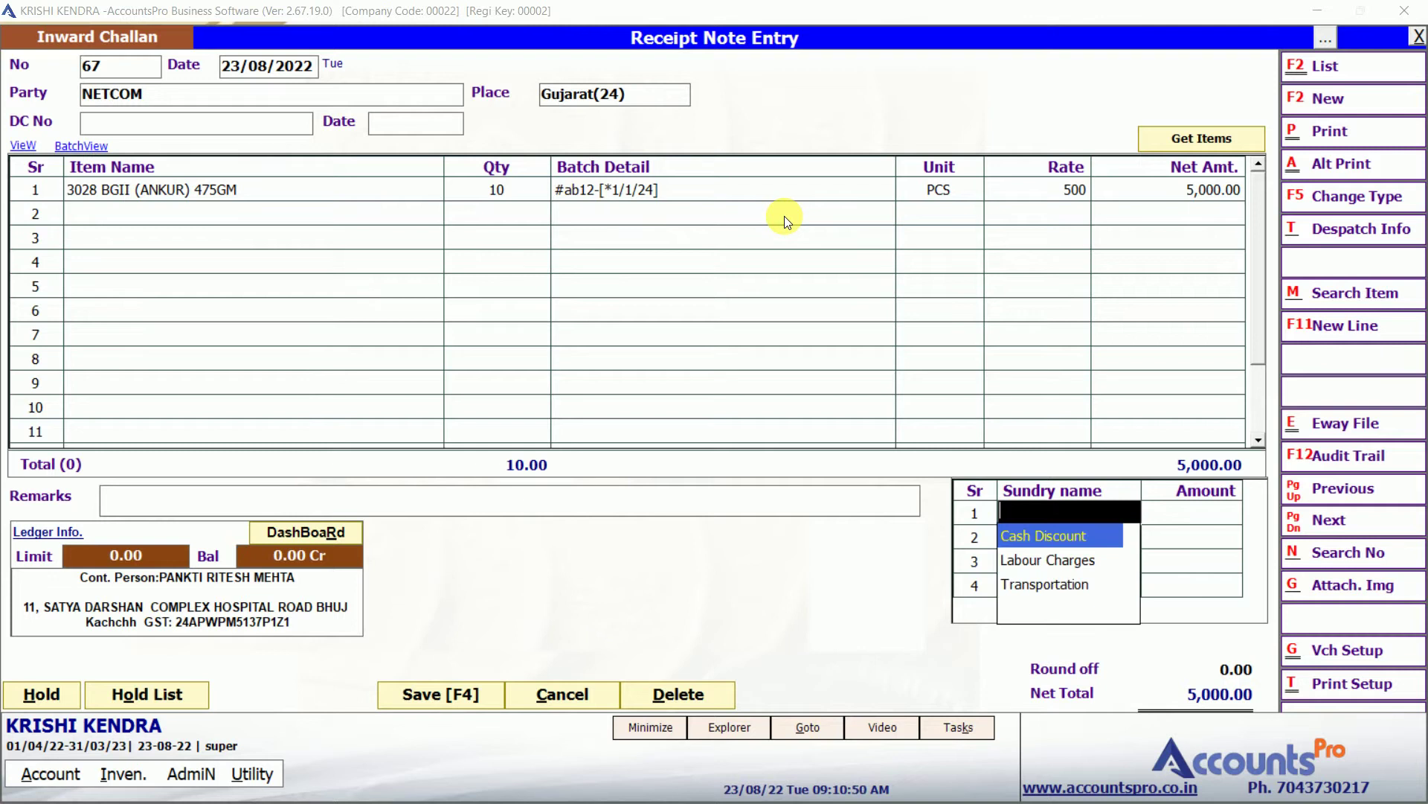
{"action": "key", "text": "Return"}
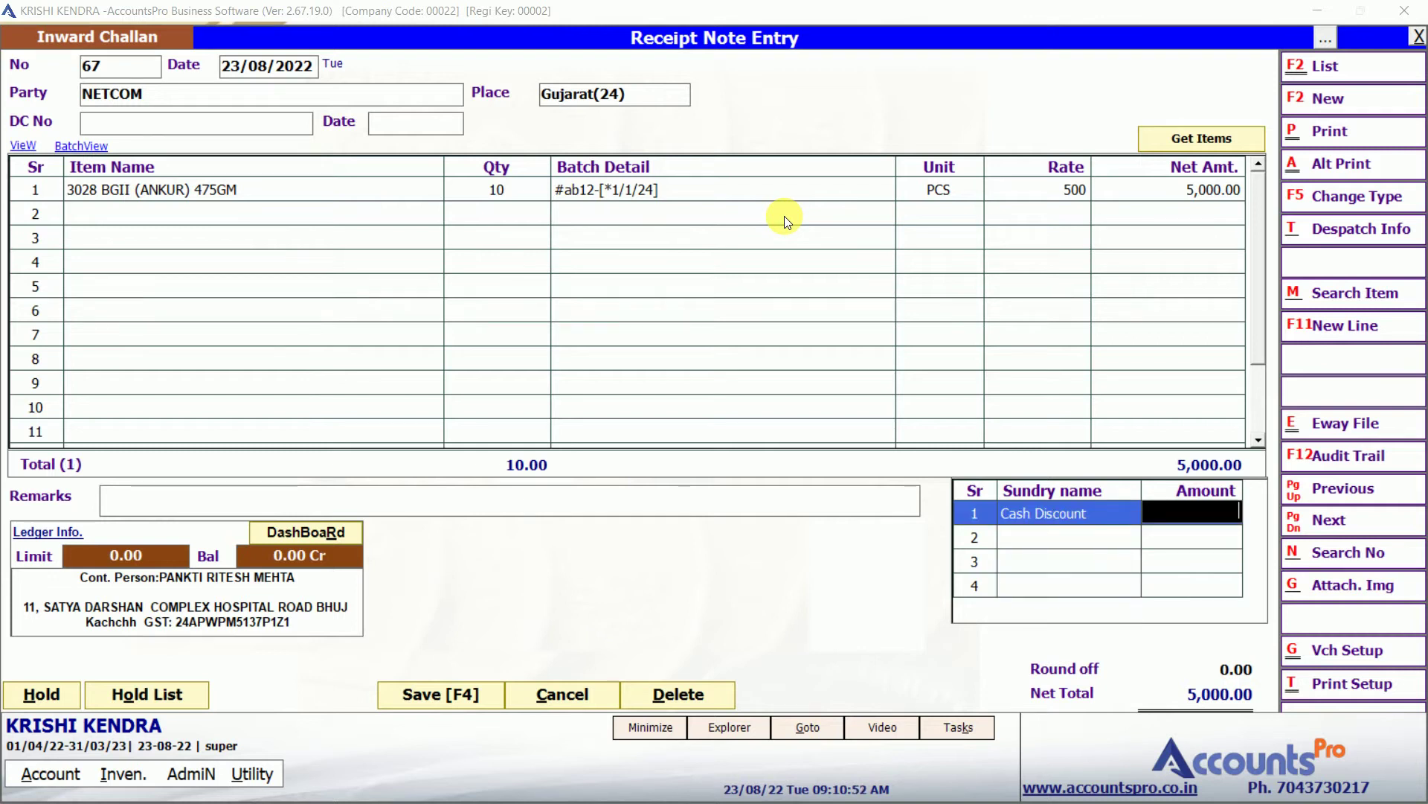
{"action": "key", "text": "Return"}
{"action": "key", "text": "Return"}
{"action": "key", "text": "Return"}
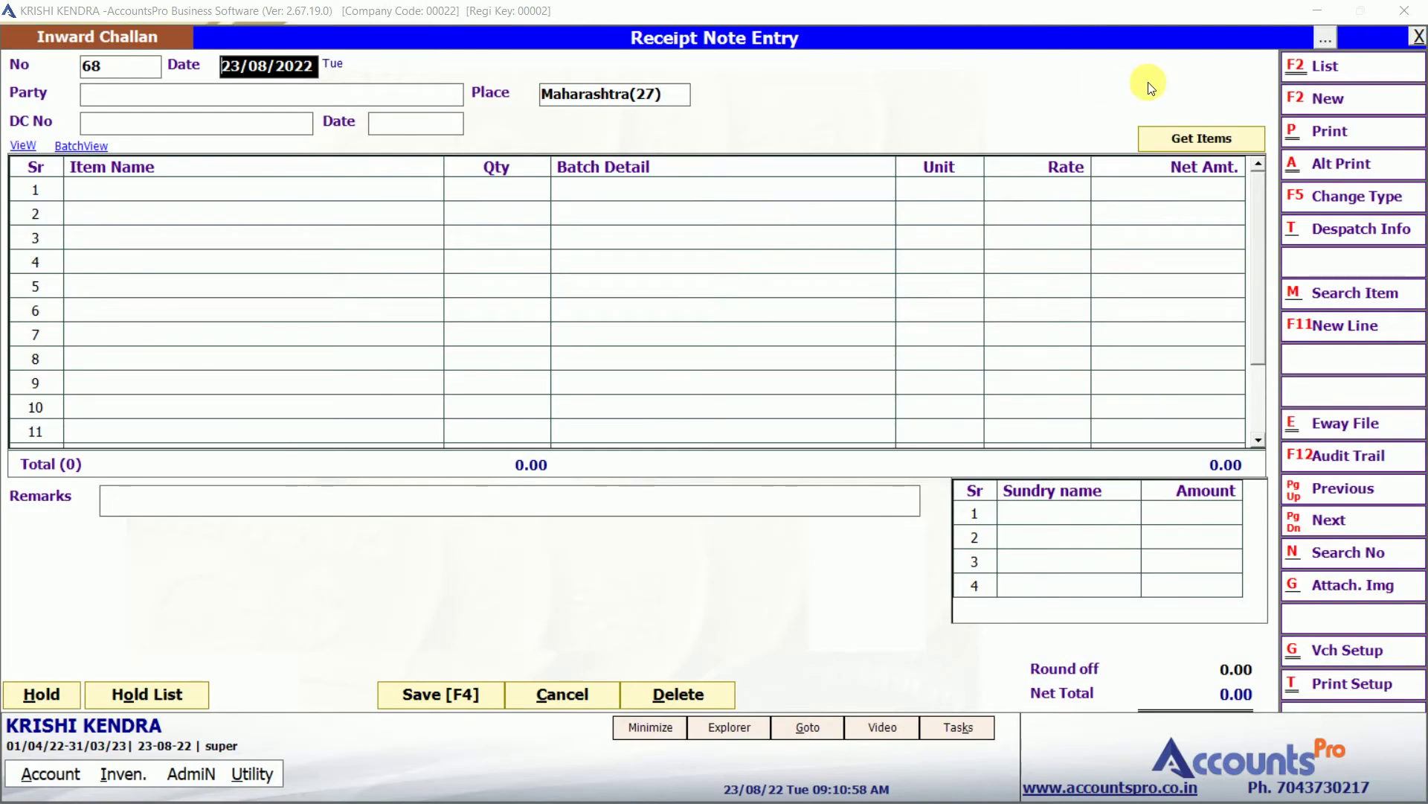
Reopen NETCOM challan 67 from the List of Inward Challan Voucher.
{"action": "left_click", "coordinate": [1333, 68]}
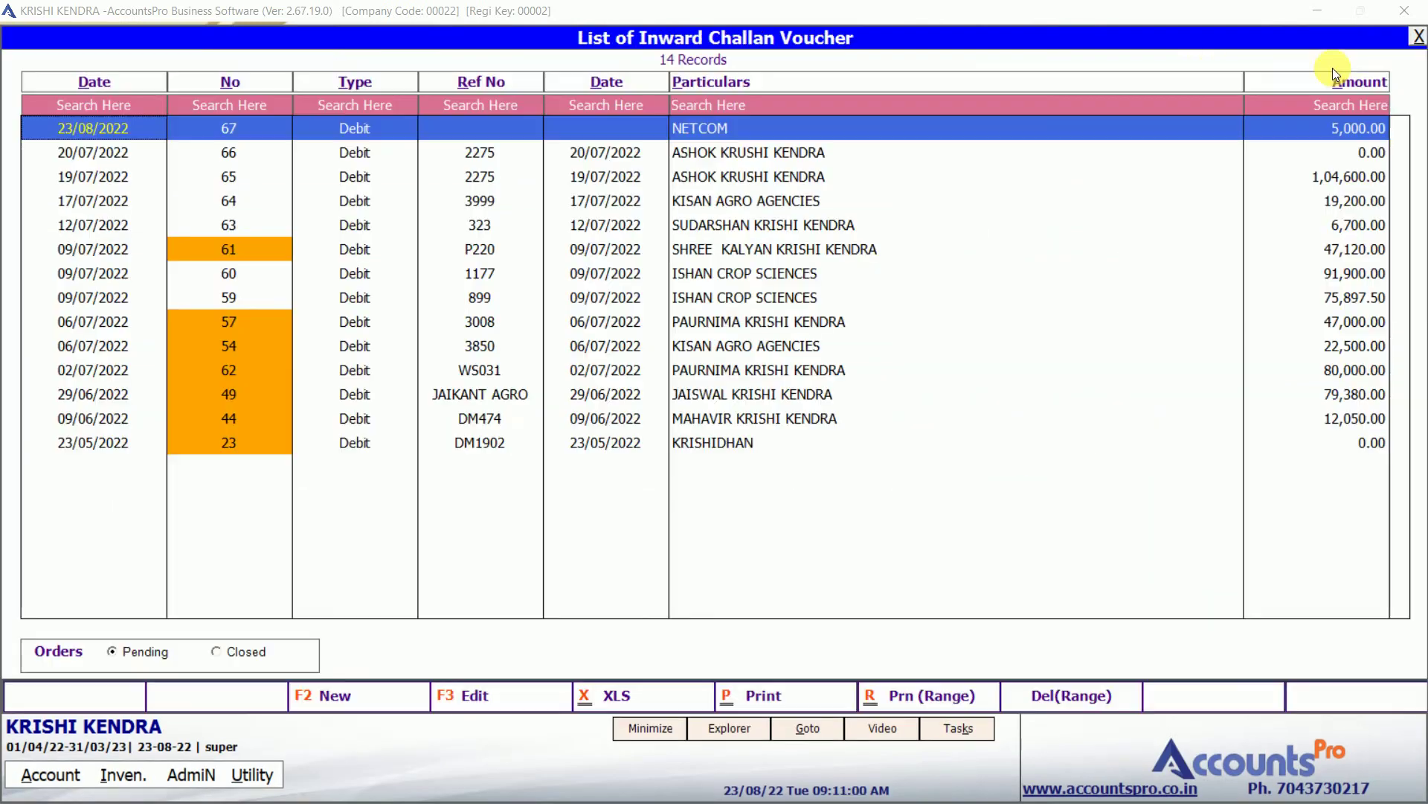
{"action": "left_click", "coordinate": [751, 128]}
{"action": "double_click", "coordinate": [751, 128]}
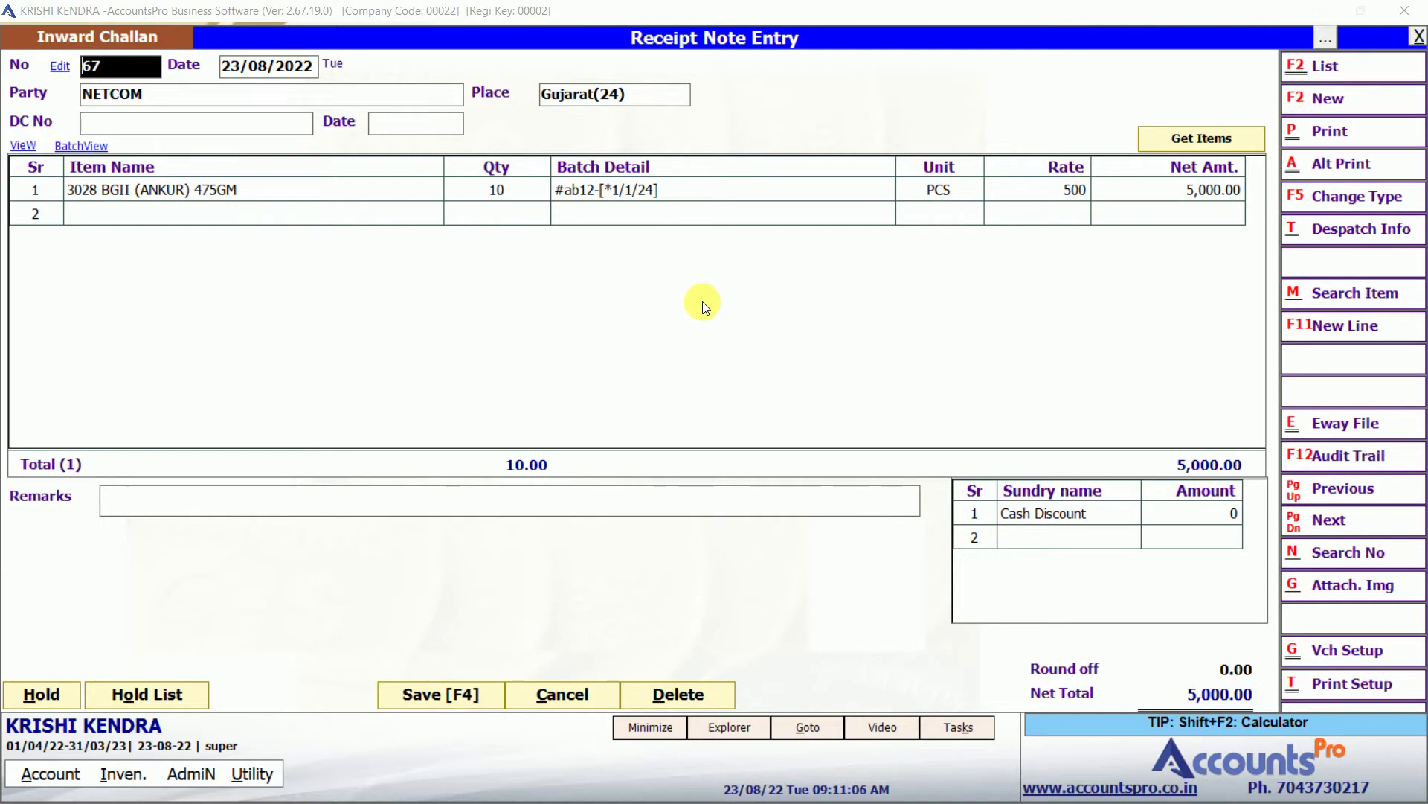
Quit the challan and start purchase 140 for NETCOM with tax-inclusive rate No.
{"action": "key", "text": "Escape"}
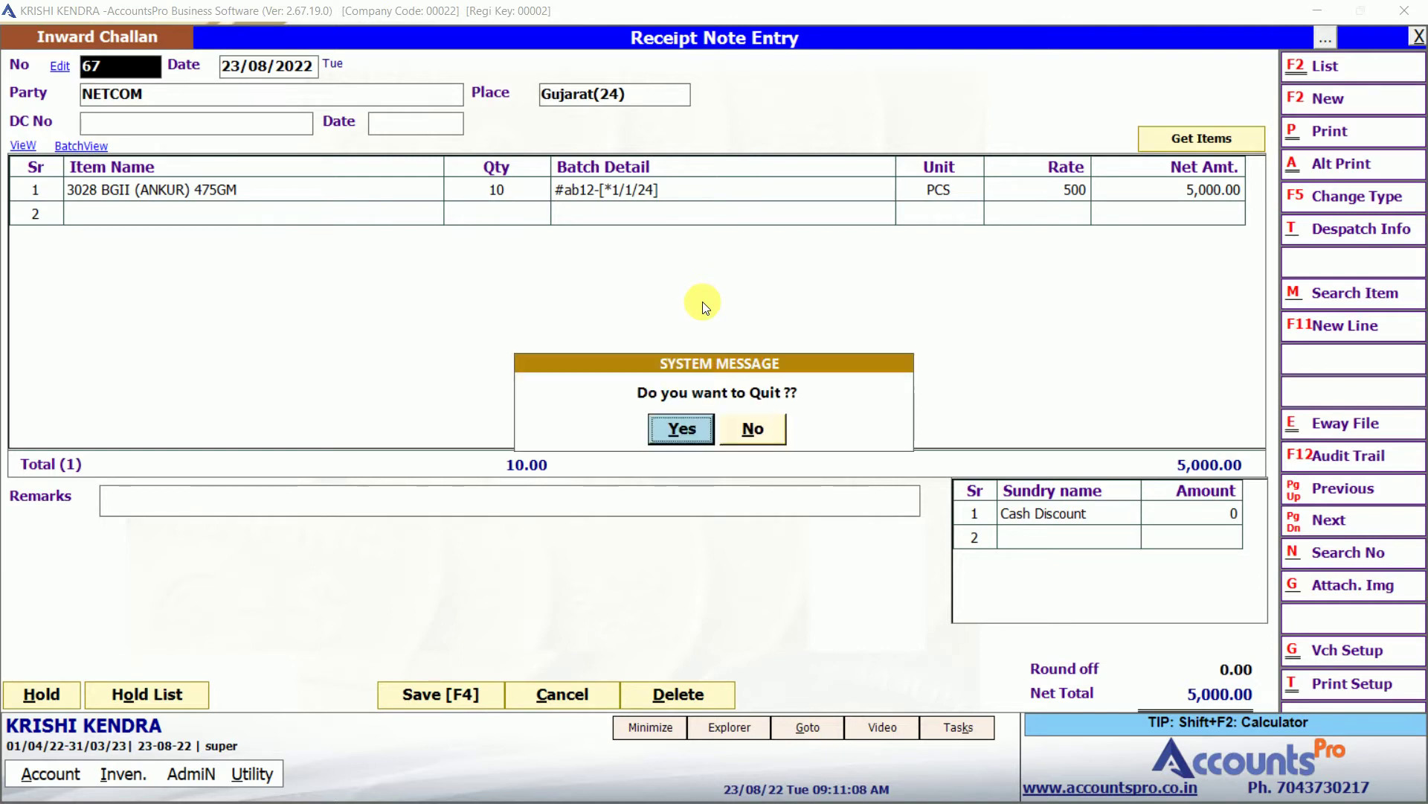
{"action": "key", "text": "Return"}
{"action": "left_click", "coordinate": [403, 214]}
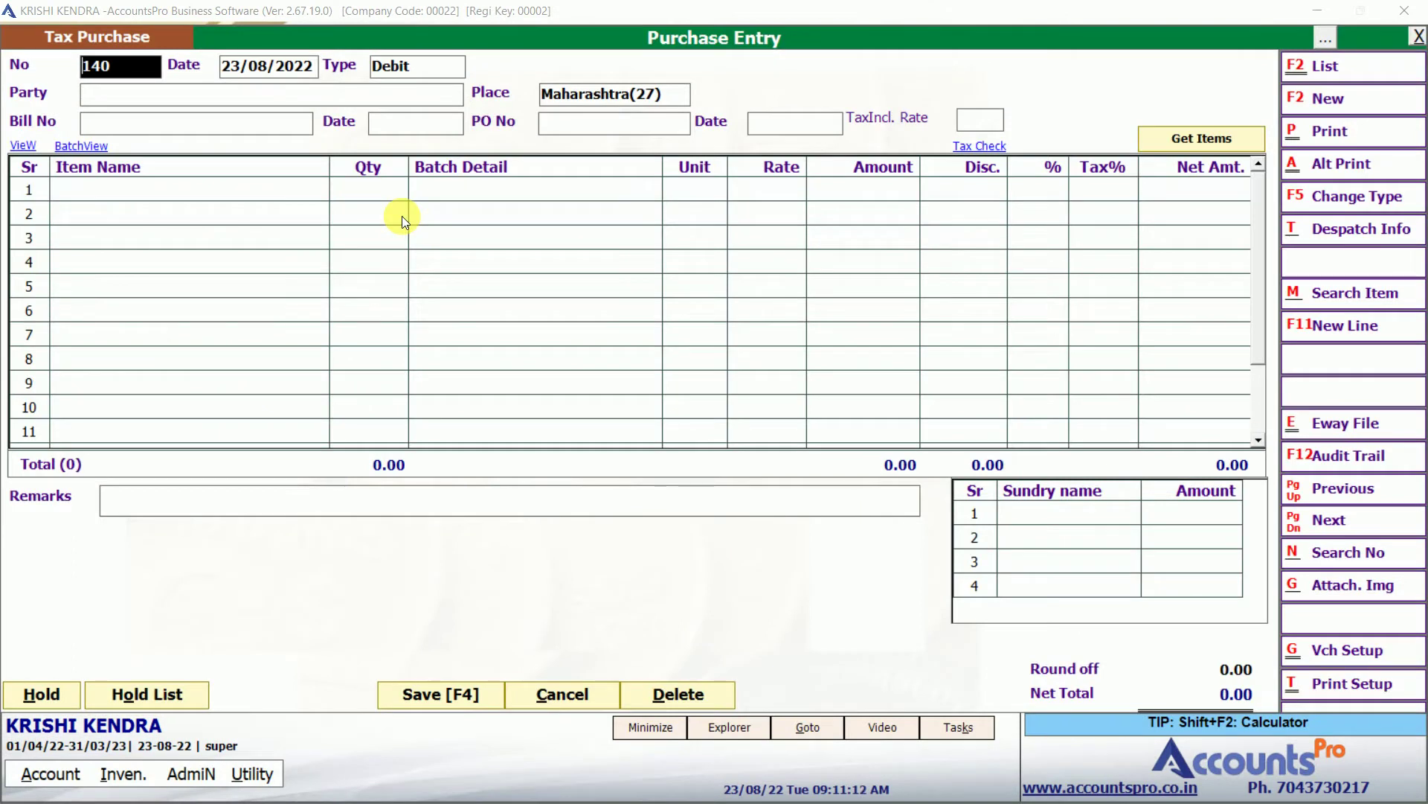
{"action": "key", "text": "Return"}
{"action": "key", "text": "Return"}
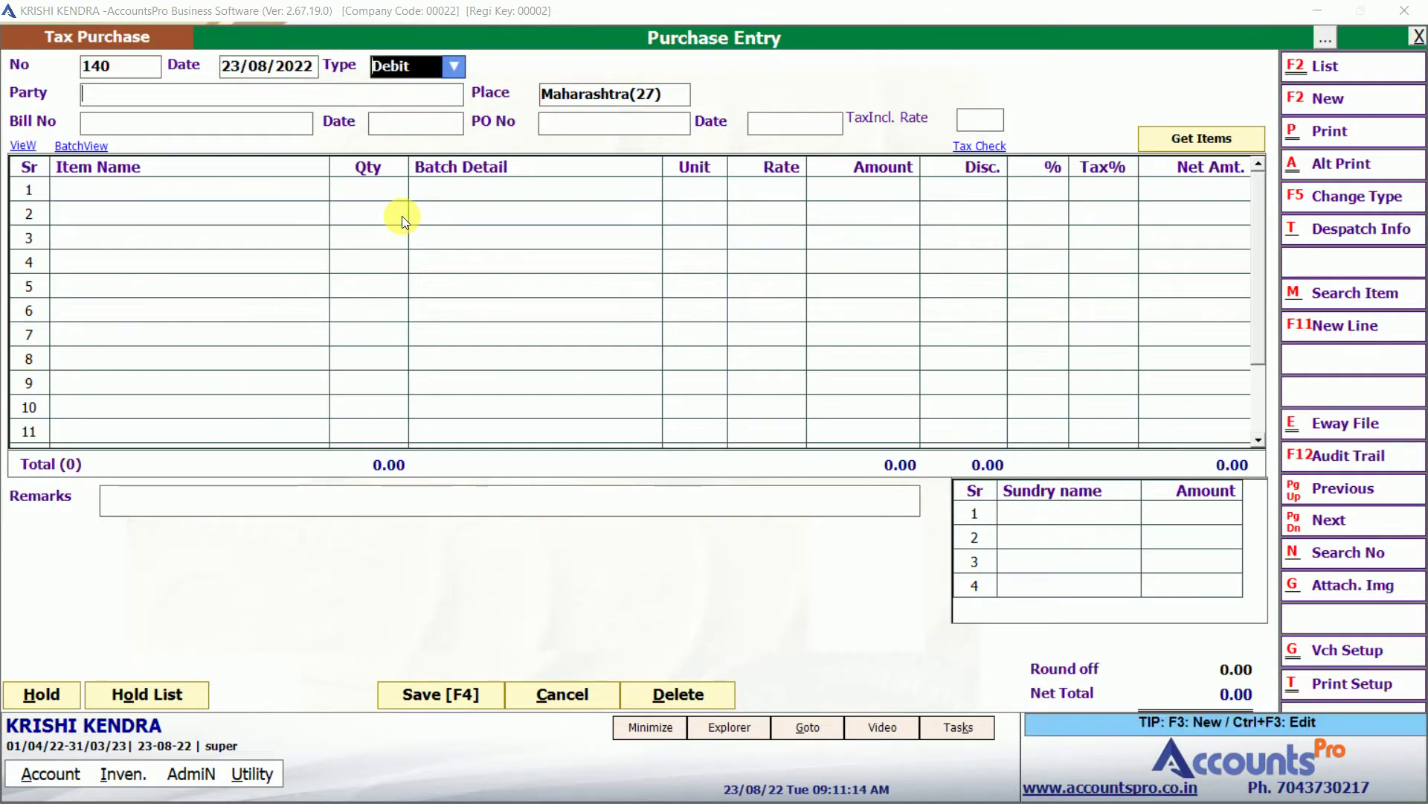
{"action": "type", "text": "netco"}
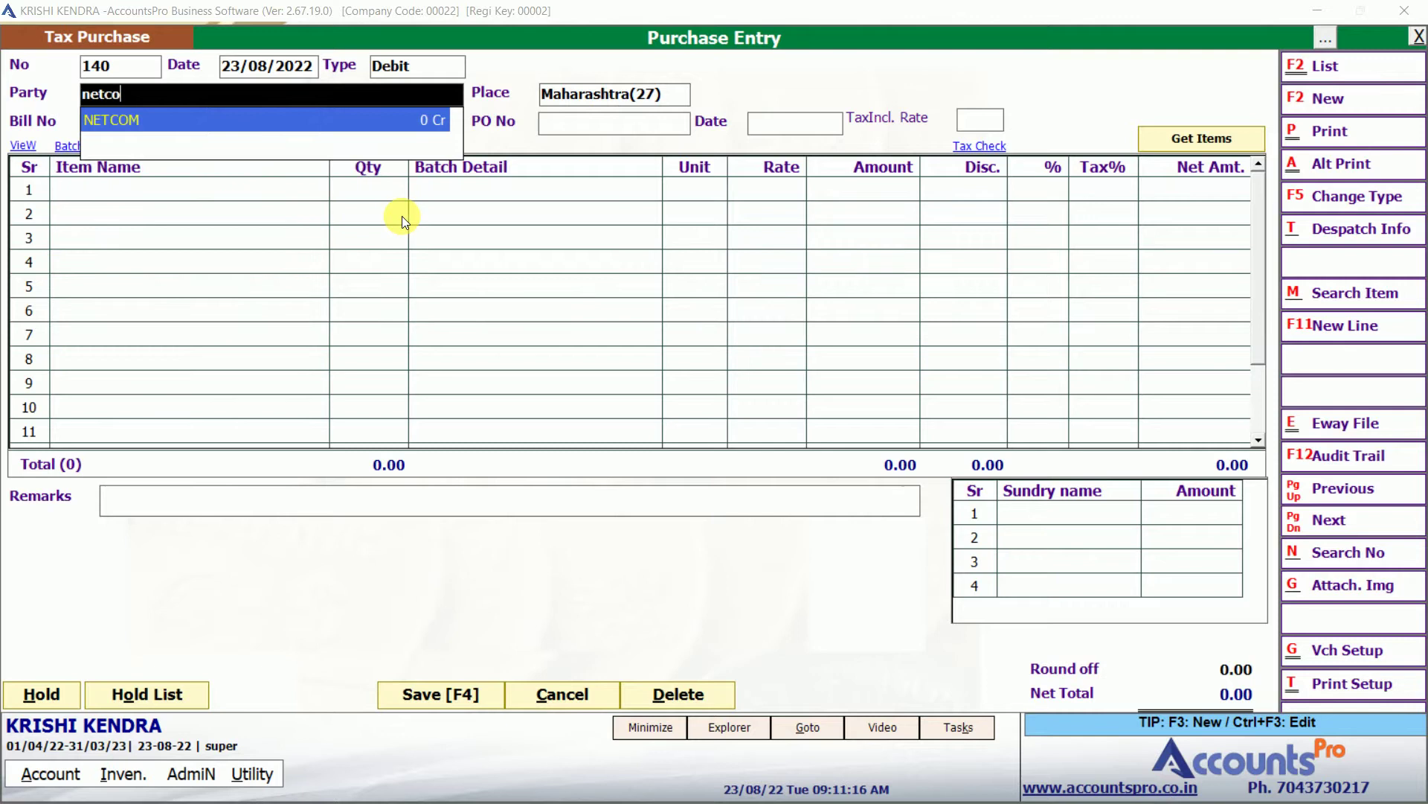
{"action": "key", "text": "Return"}
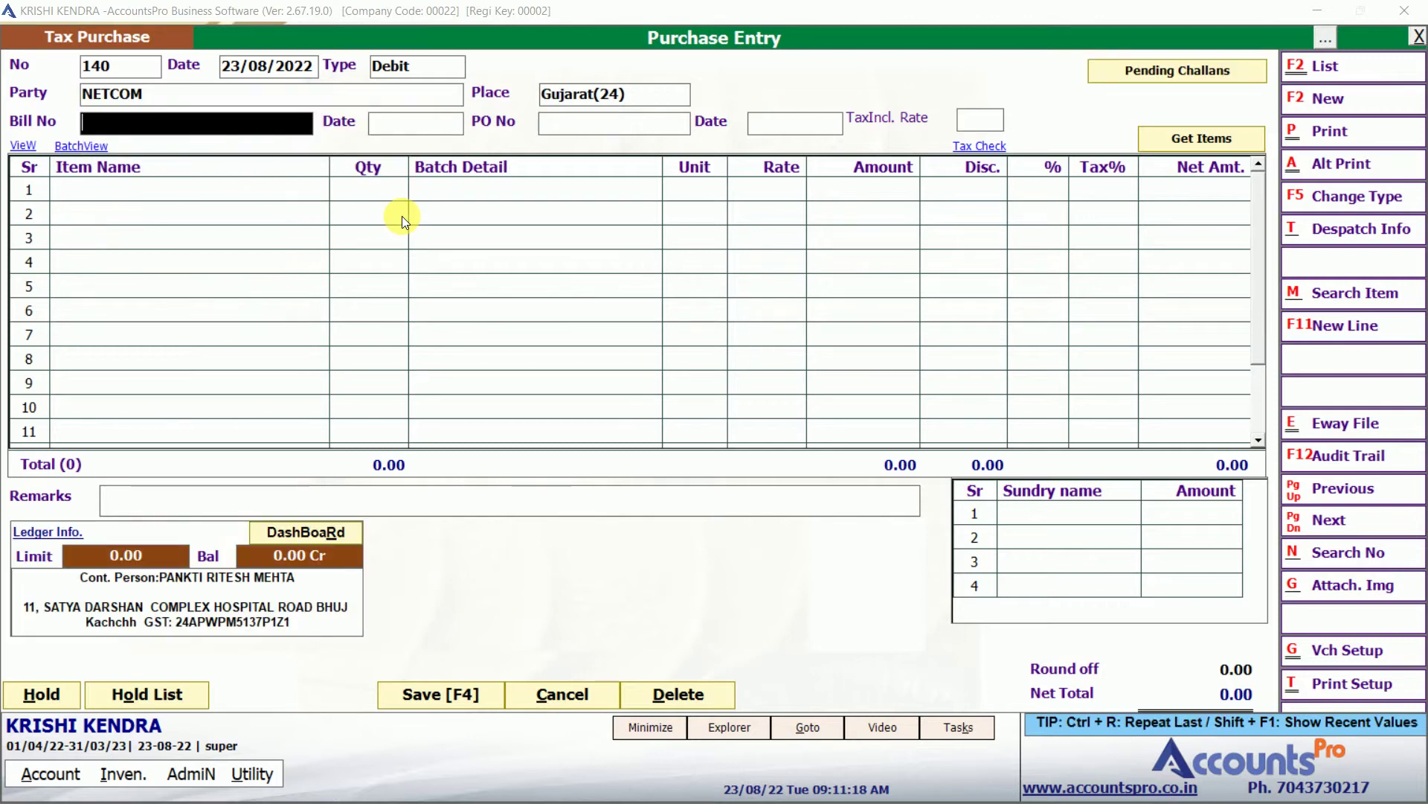
{"action": "key", "text": "Return"}
{"action": "key", "text": "Return"}
{"action": "key", "text": "Return"}
{"action": "key", "text": "Return"}
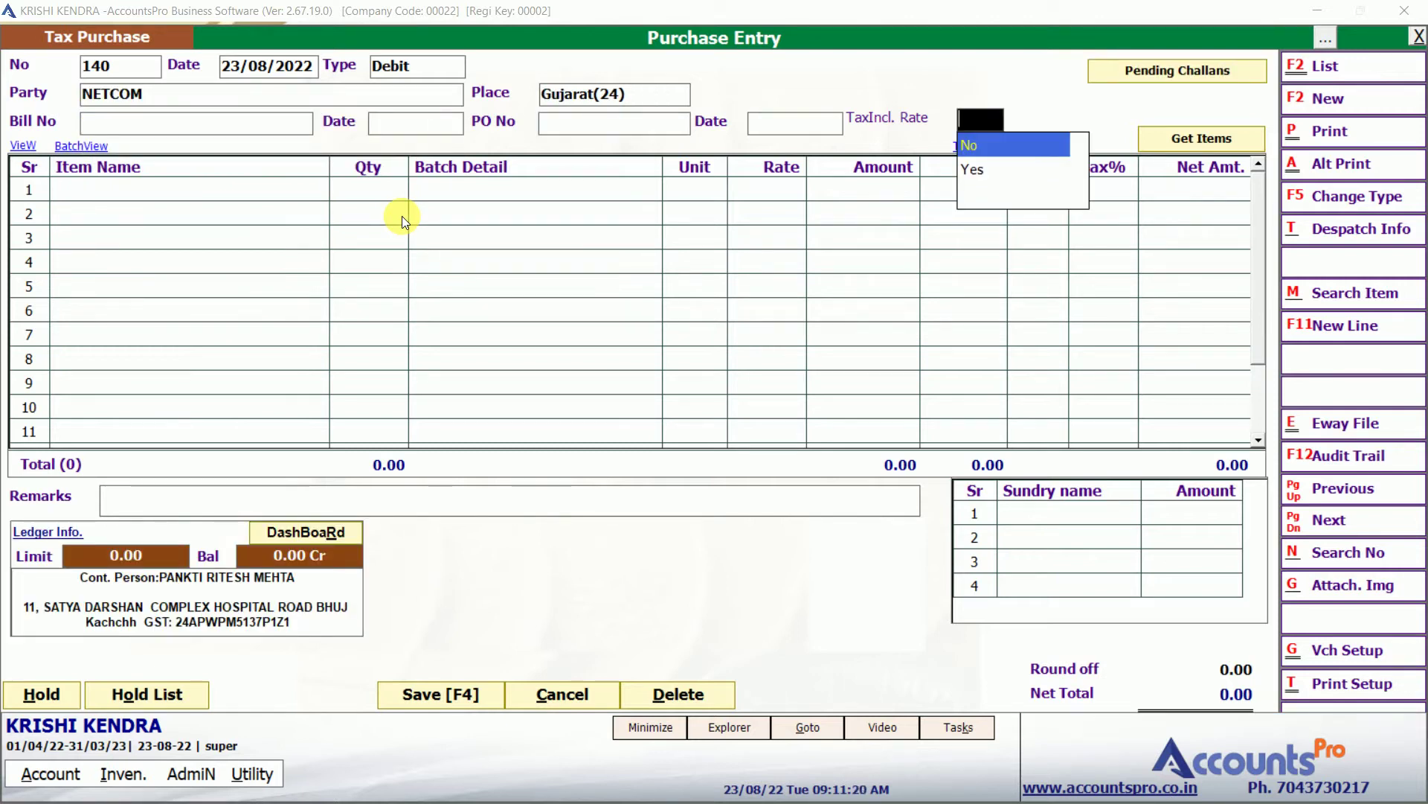
{"action": "key", "text": "Return"}
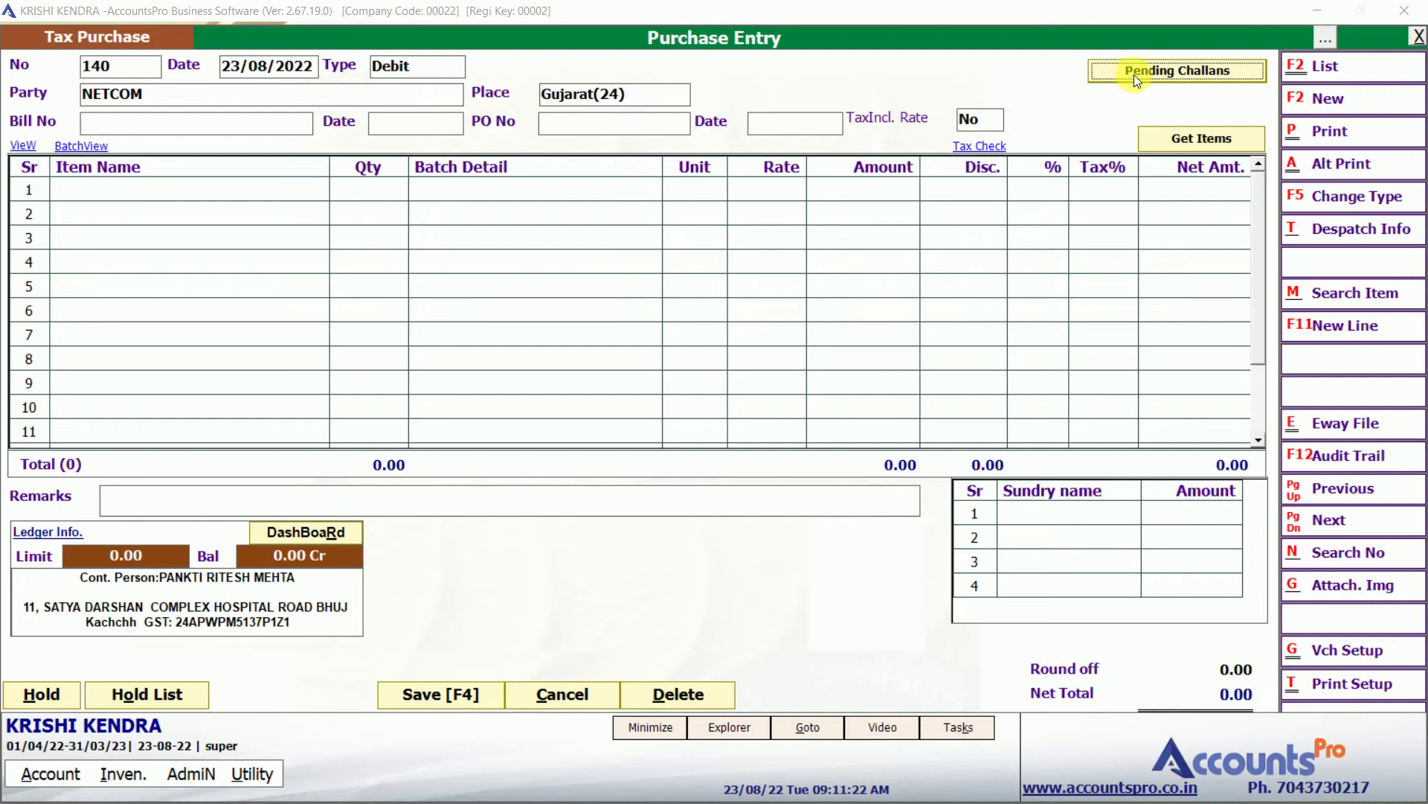
Import NETCOM's pending challan 67 item, marked received, into purchase 140.
{"action": "left_click", "coordinate": [1149, 71]}
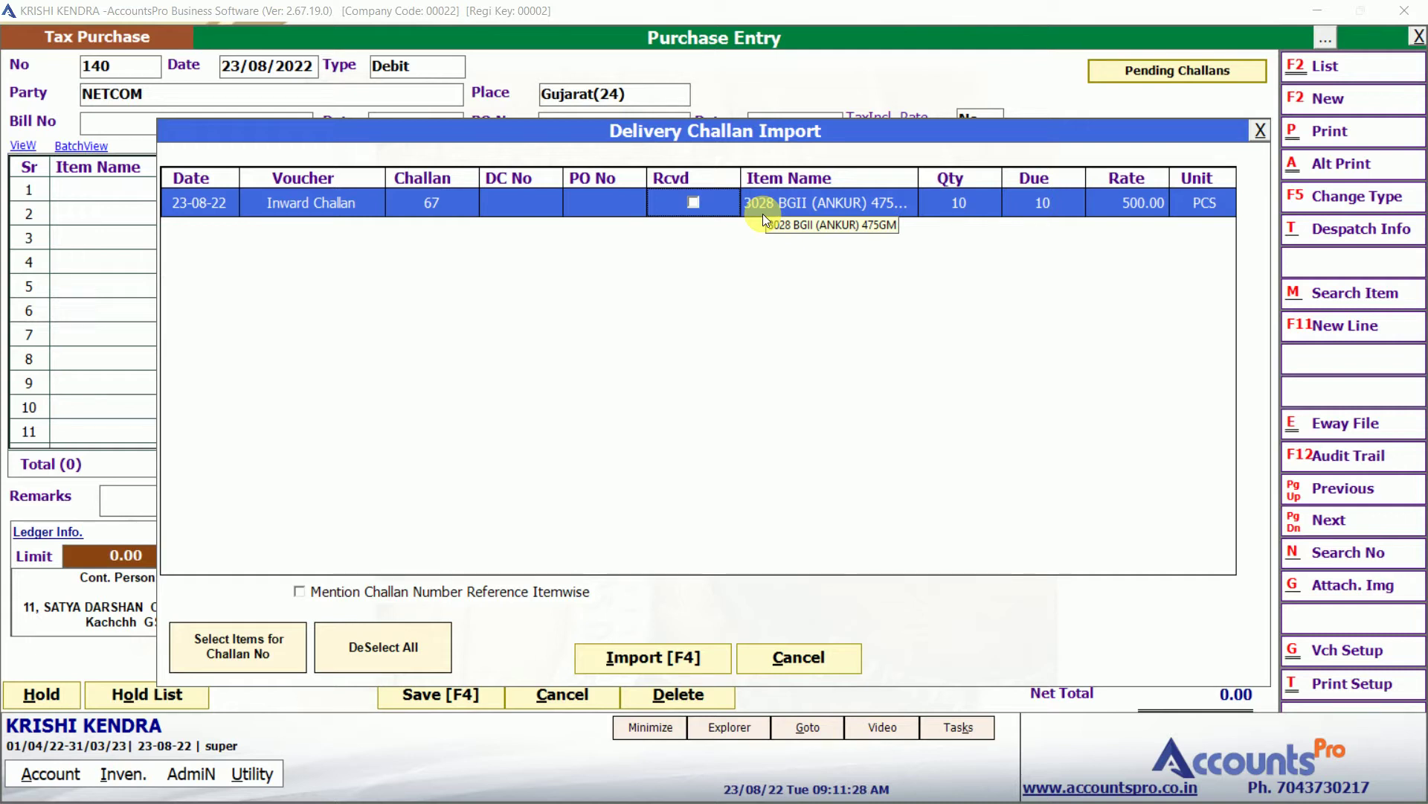
{"action": "left_click", "coordinate": [694, 202]}
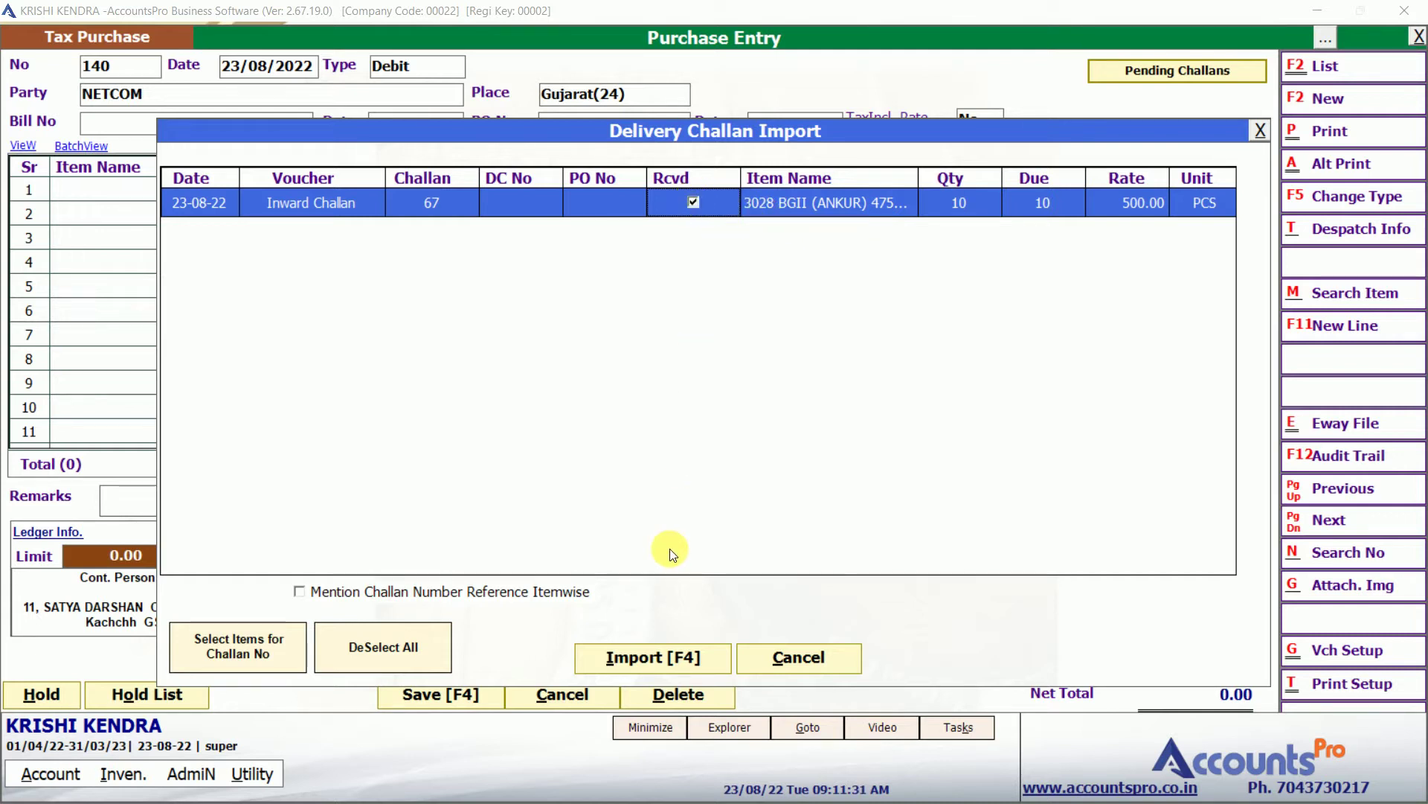
{"action": "left_click", "coordinate": [655, 657]}
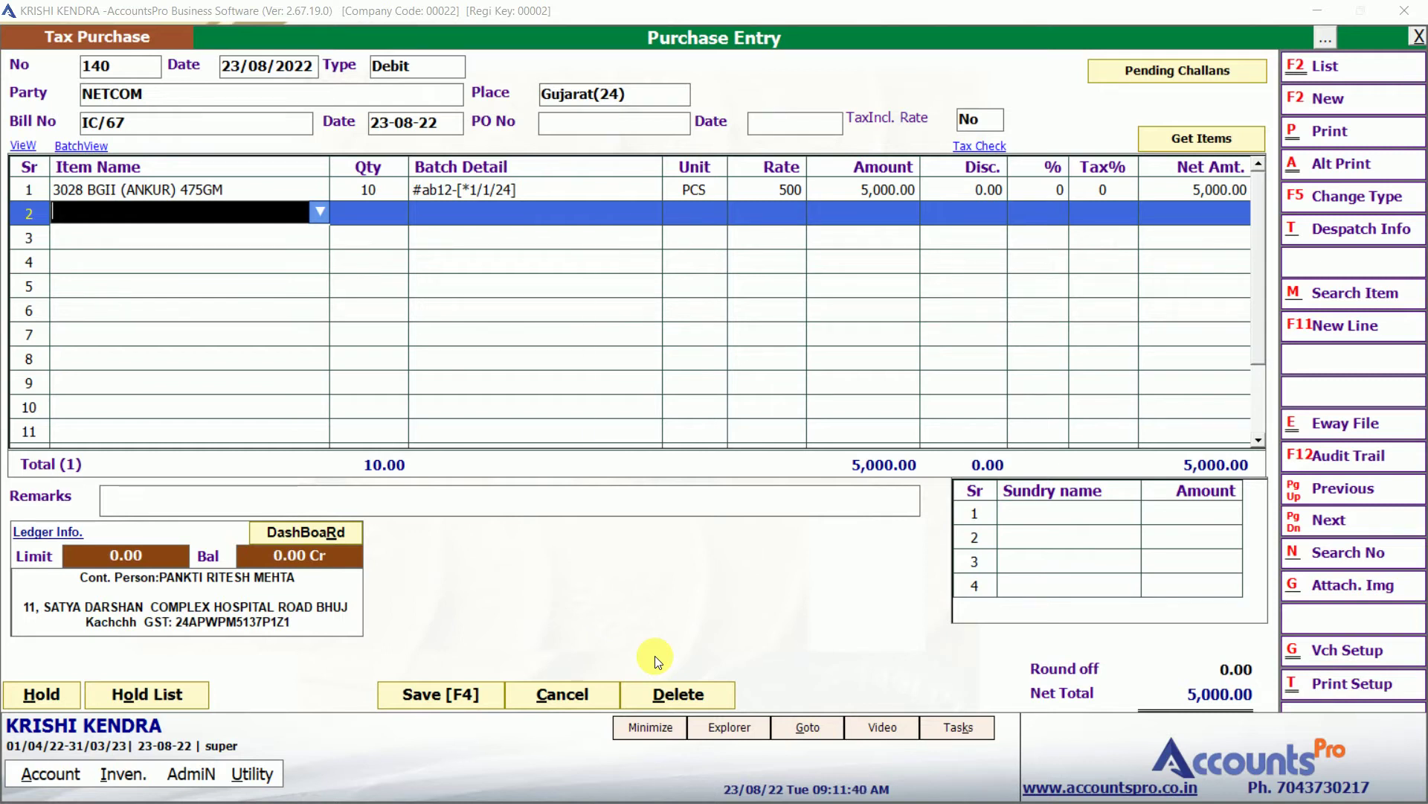
Save purchase 140 at 5,000.00 and quit back to the dashboard.
{"action": "key", "text": "Return"}
{"action": "key", "text": "Return"}
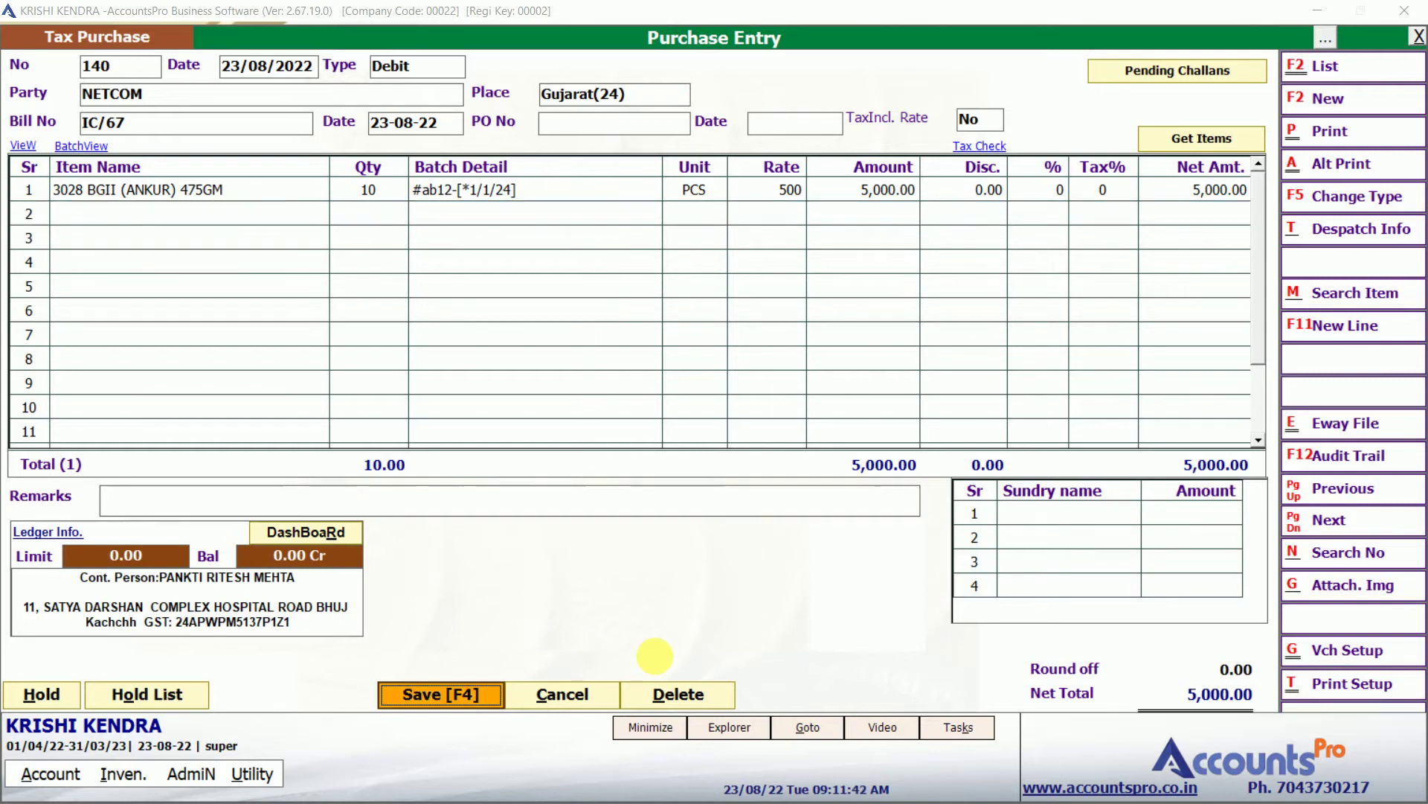
{"action": "key", "text": "Return"}
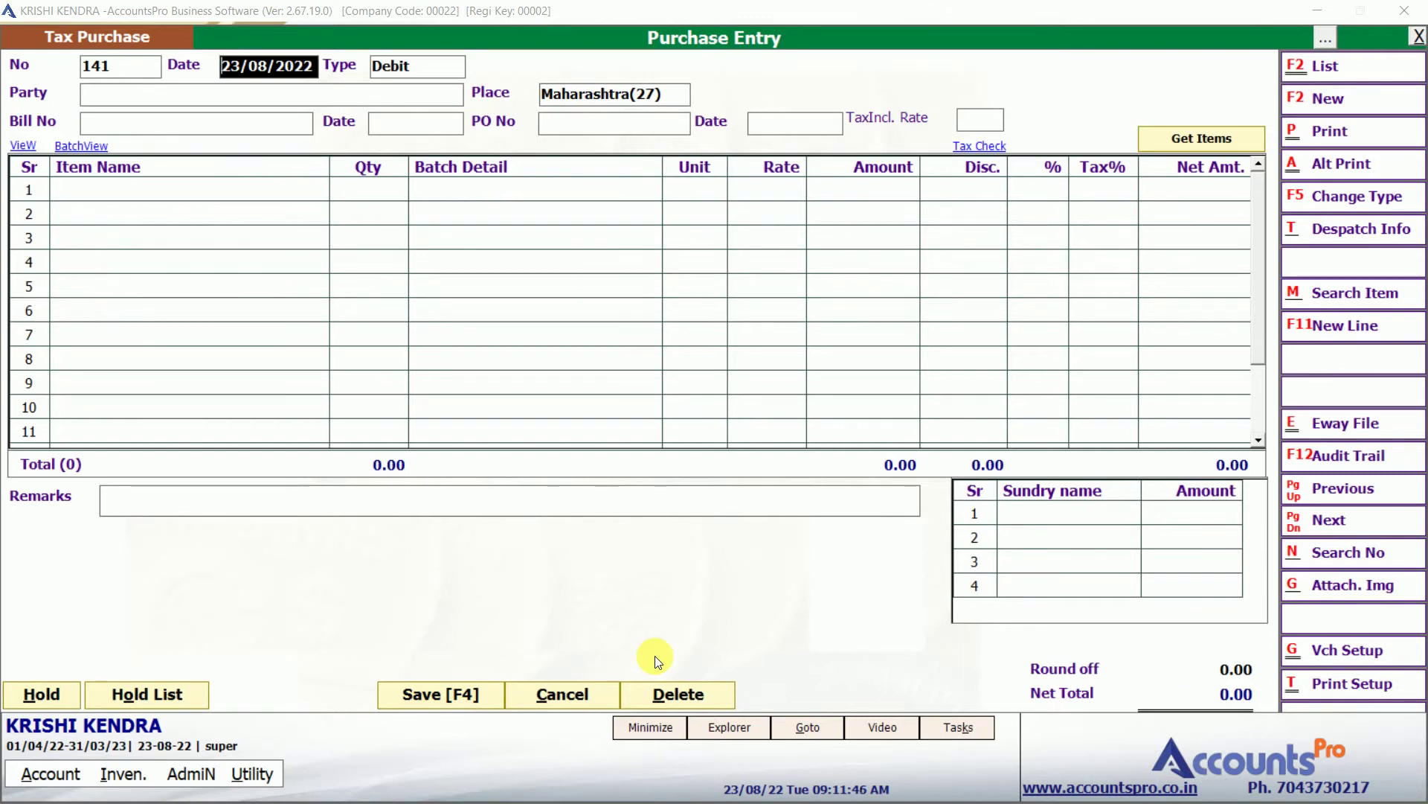
{"action": "key", "text": "Escape"}
{"action": "key", "text": "Return"}
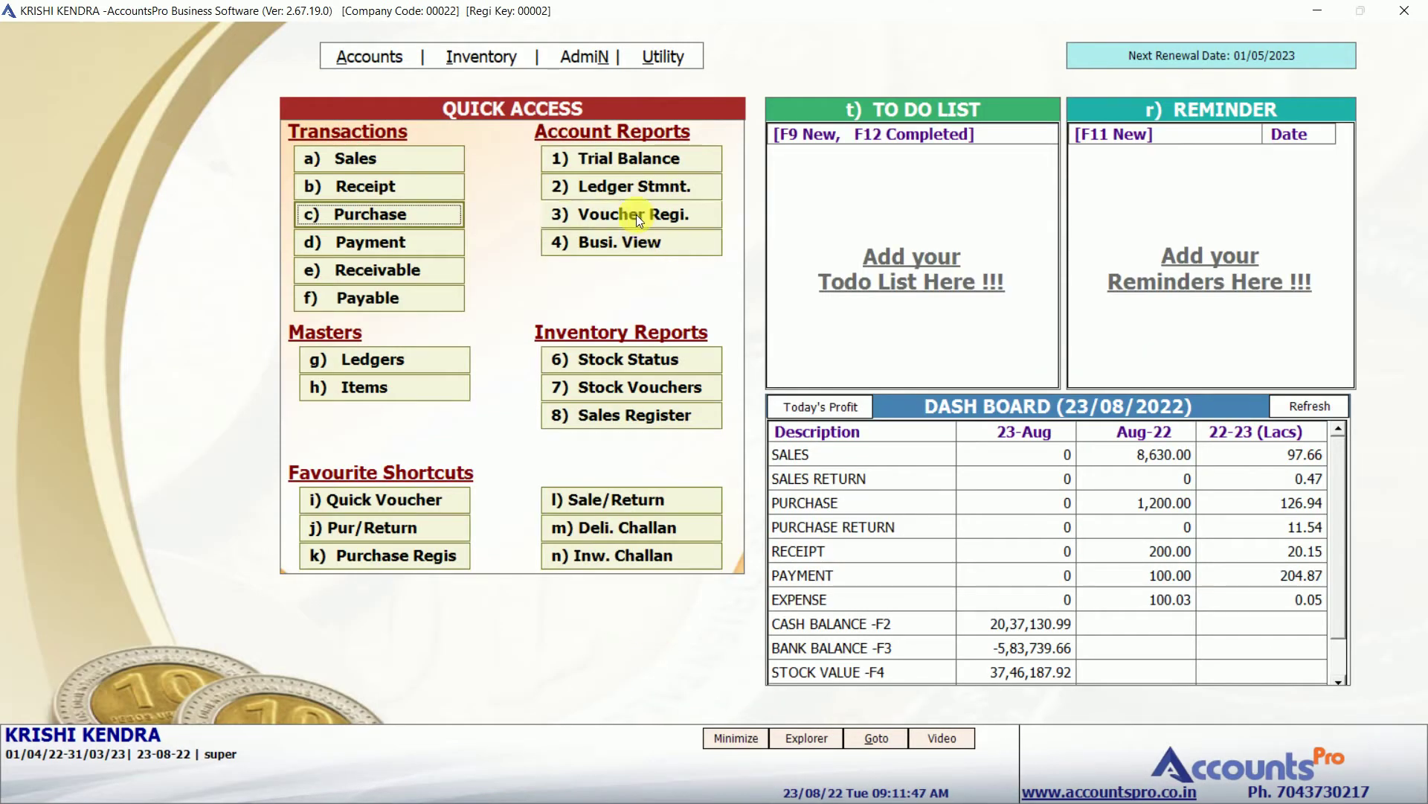
{"action": "left_click", "coordinate": [621, 189]}
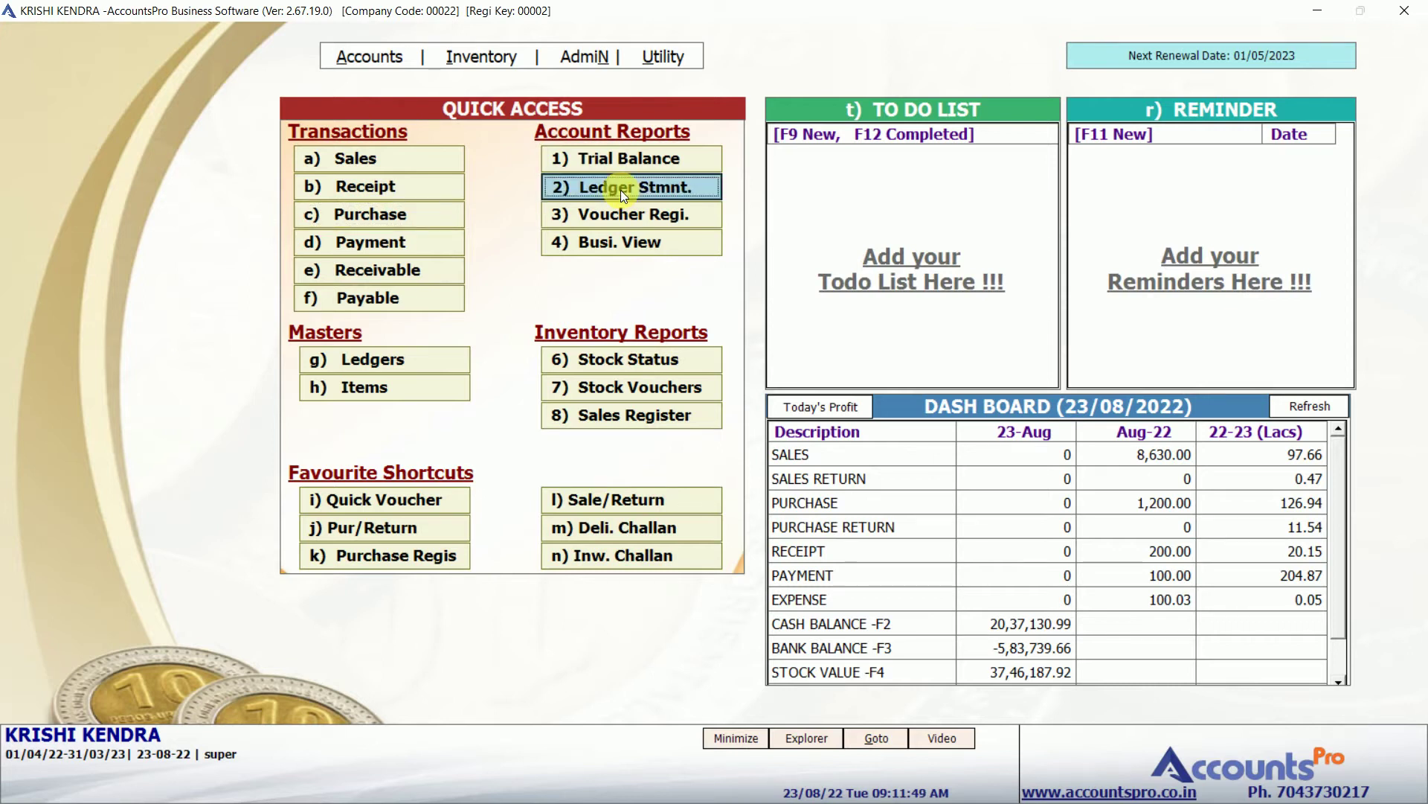
{"action": "left_click", "coordinate": [620, 187]}
{"action": "type", "text": "net"}
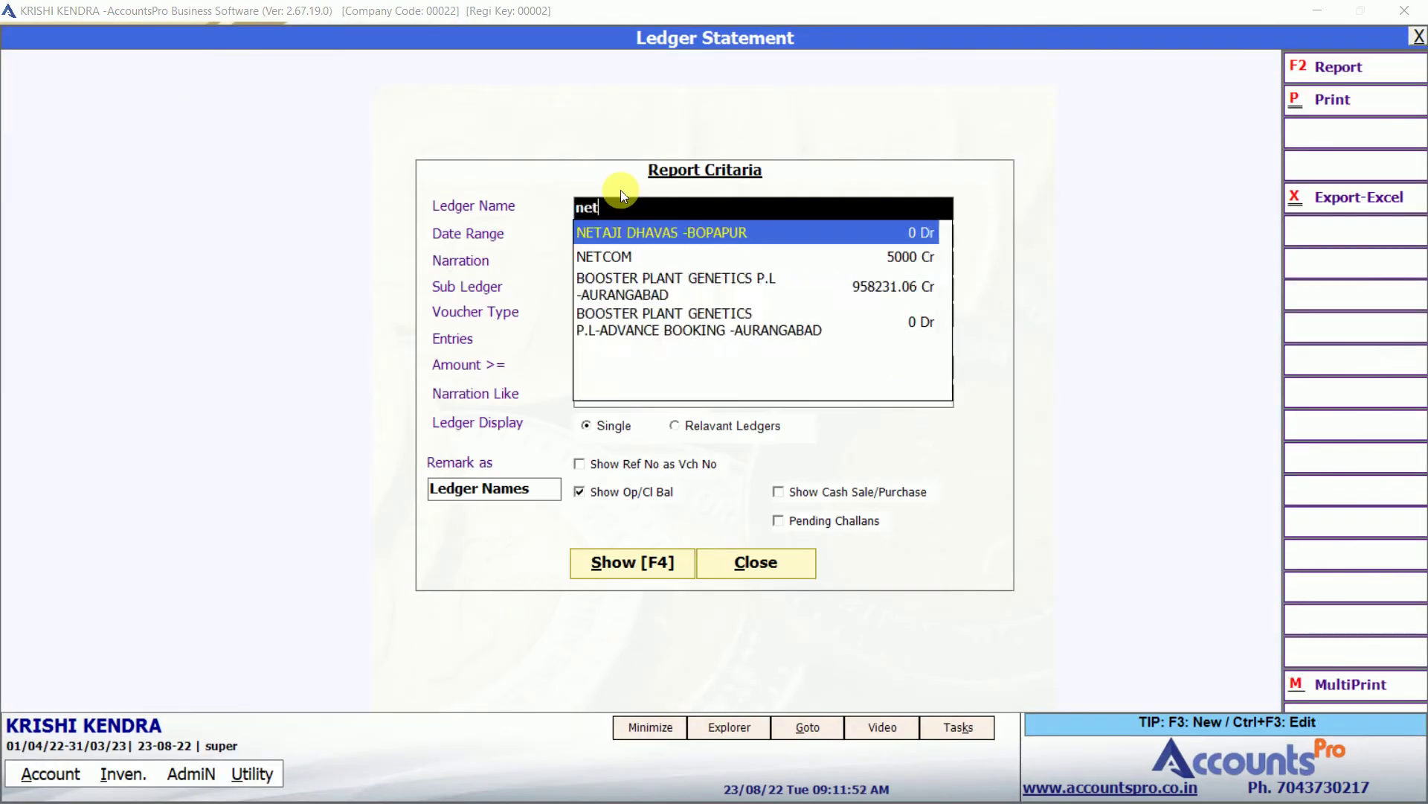
{"action": "type", "text": "co"}
{"action": "key", "text": "Return"}
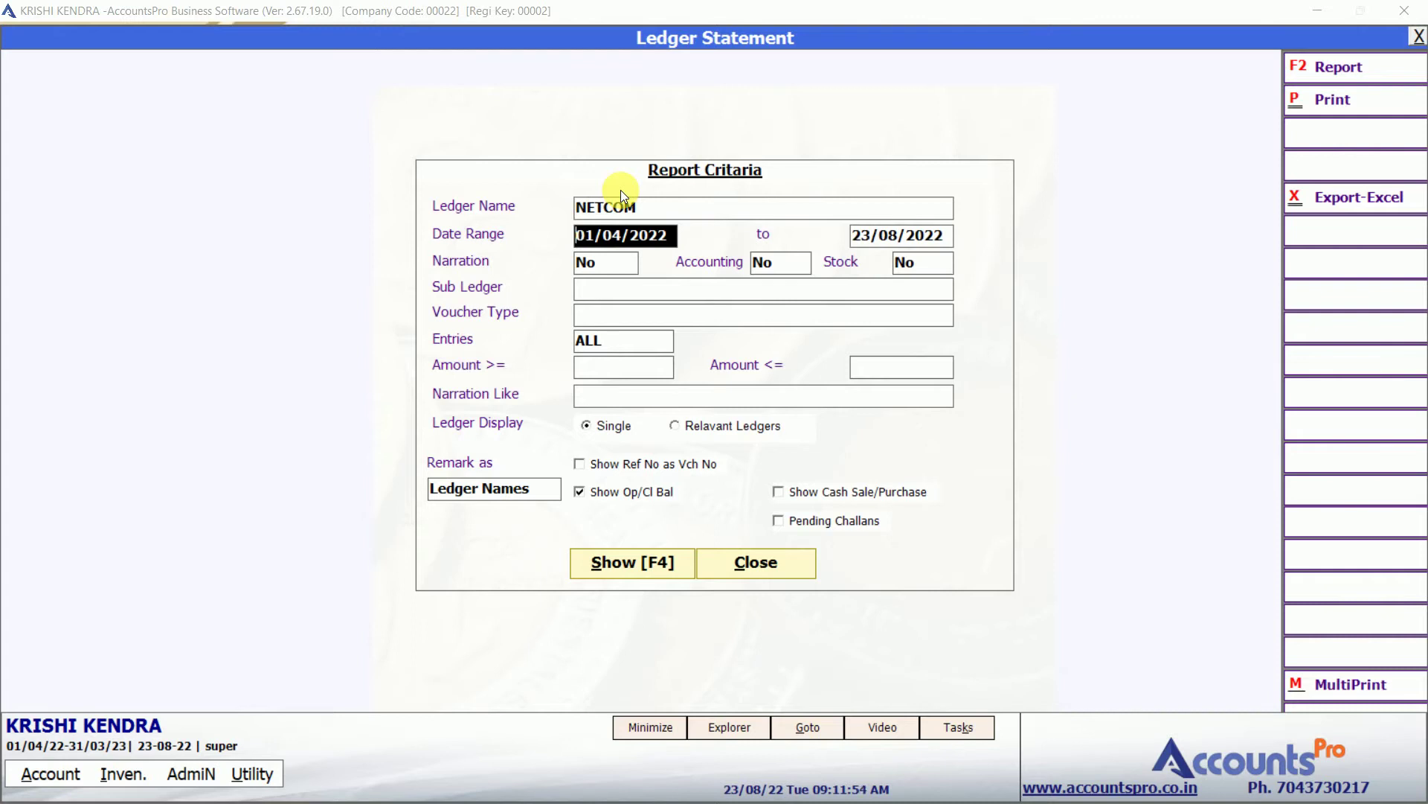
{"action": "left_click", "coordinate": [619, 562]}
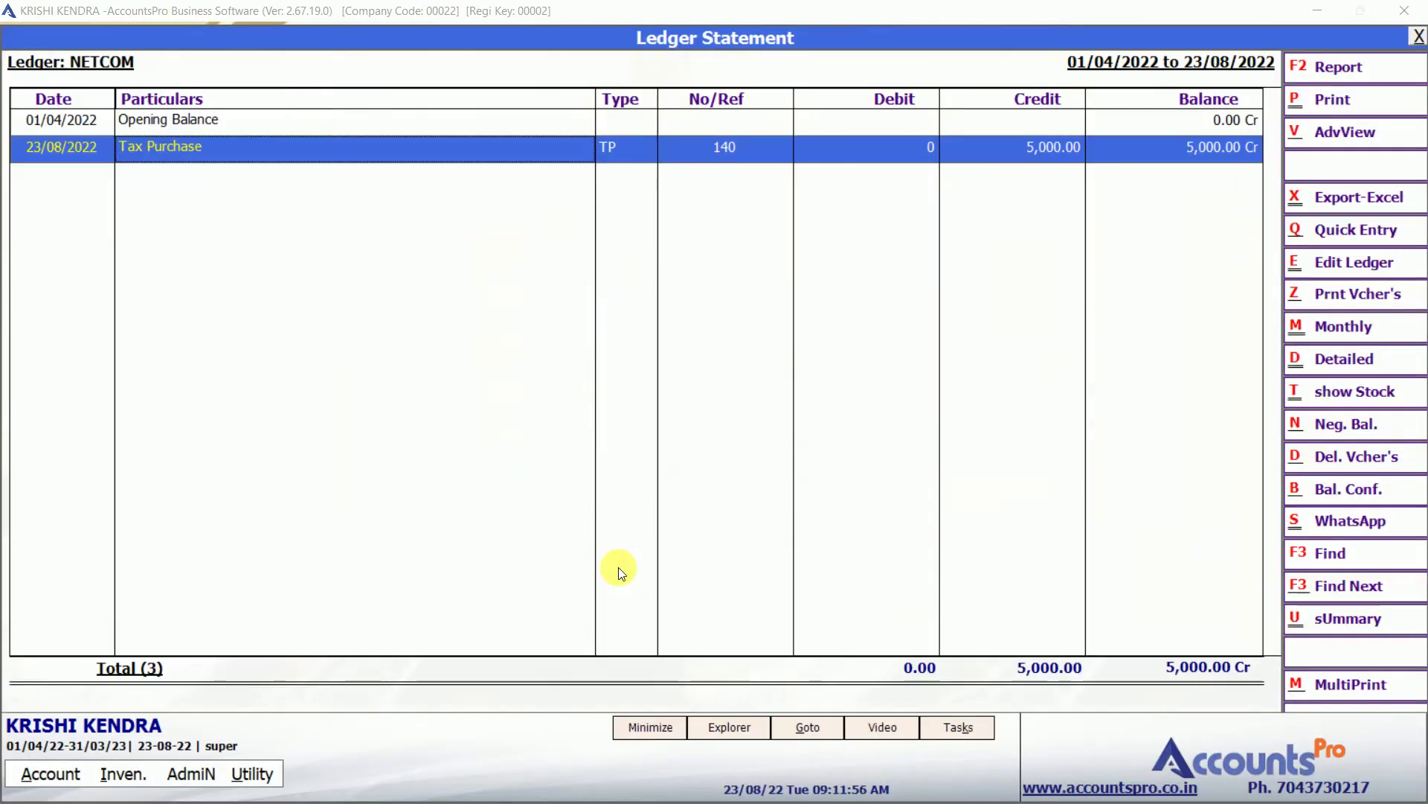
{"action": "left_click", "coordinate": [733, 150]}
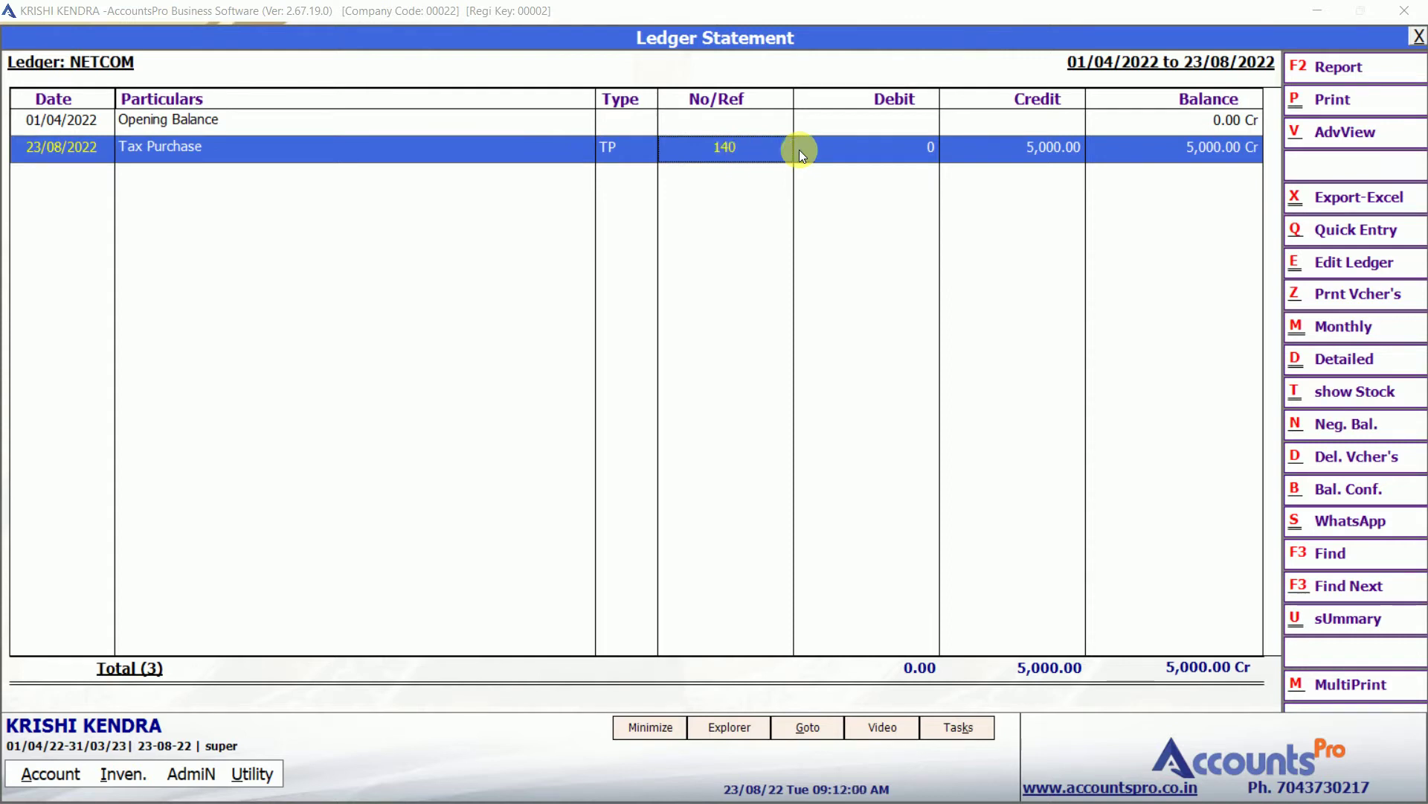
{"action": "left_click", "coordinate": [1002, 160]}
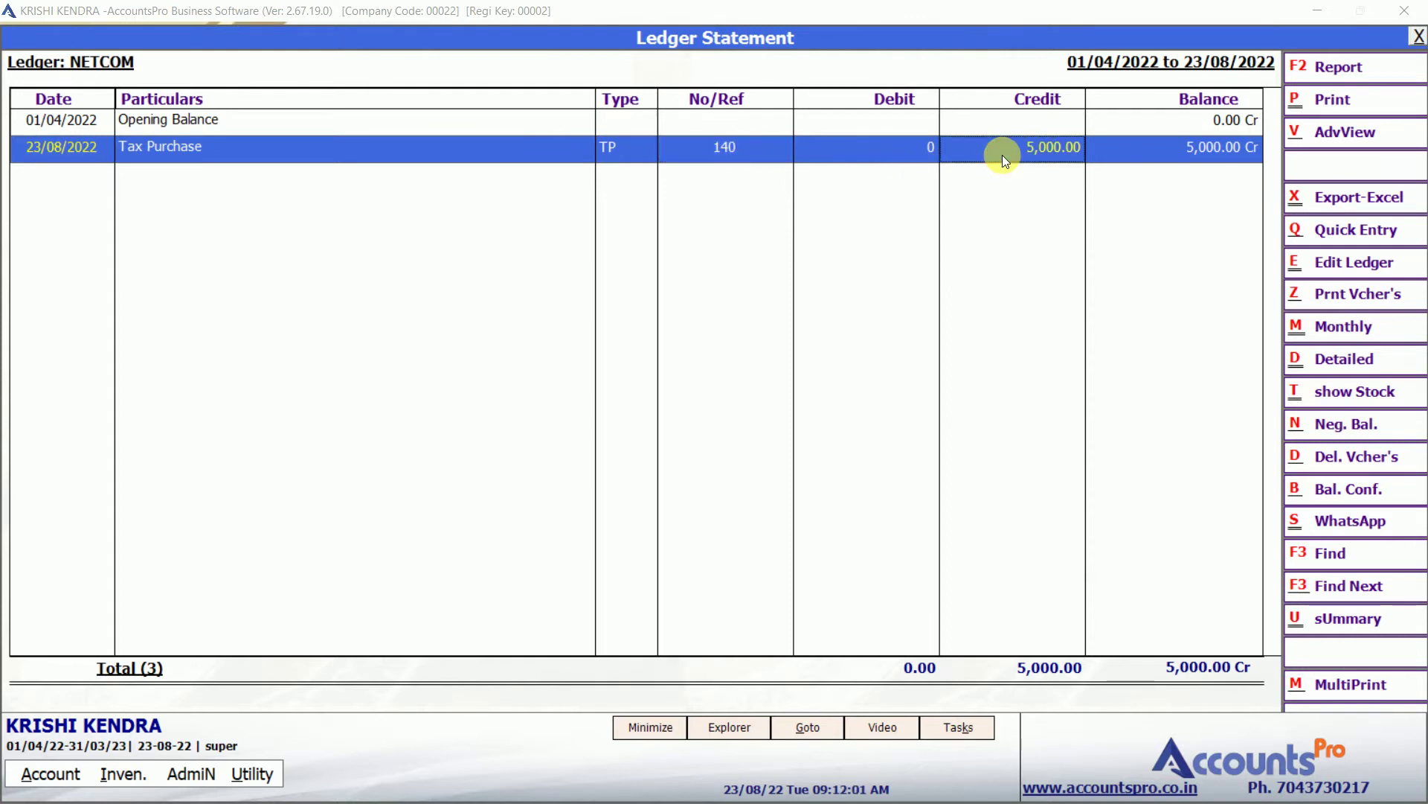
{"action": "double_click", "coordinate": [1160, 156]}
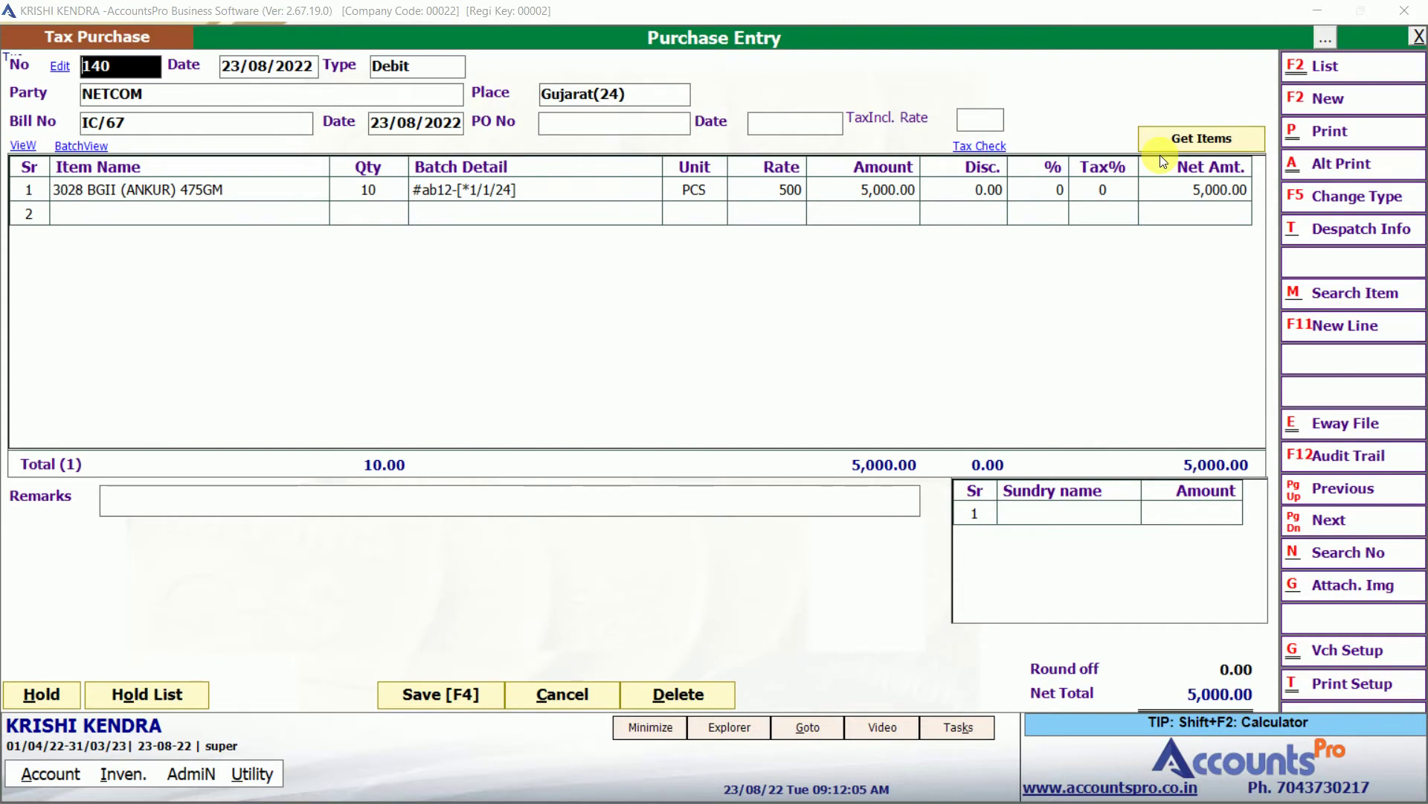
{"action": "key", "text": "Escape"}
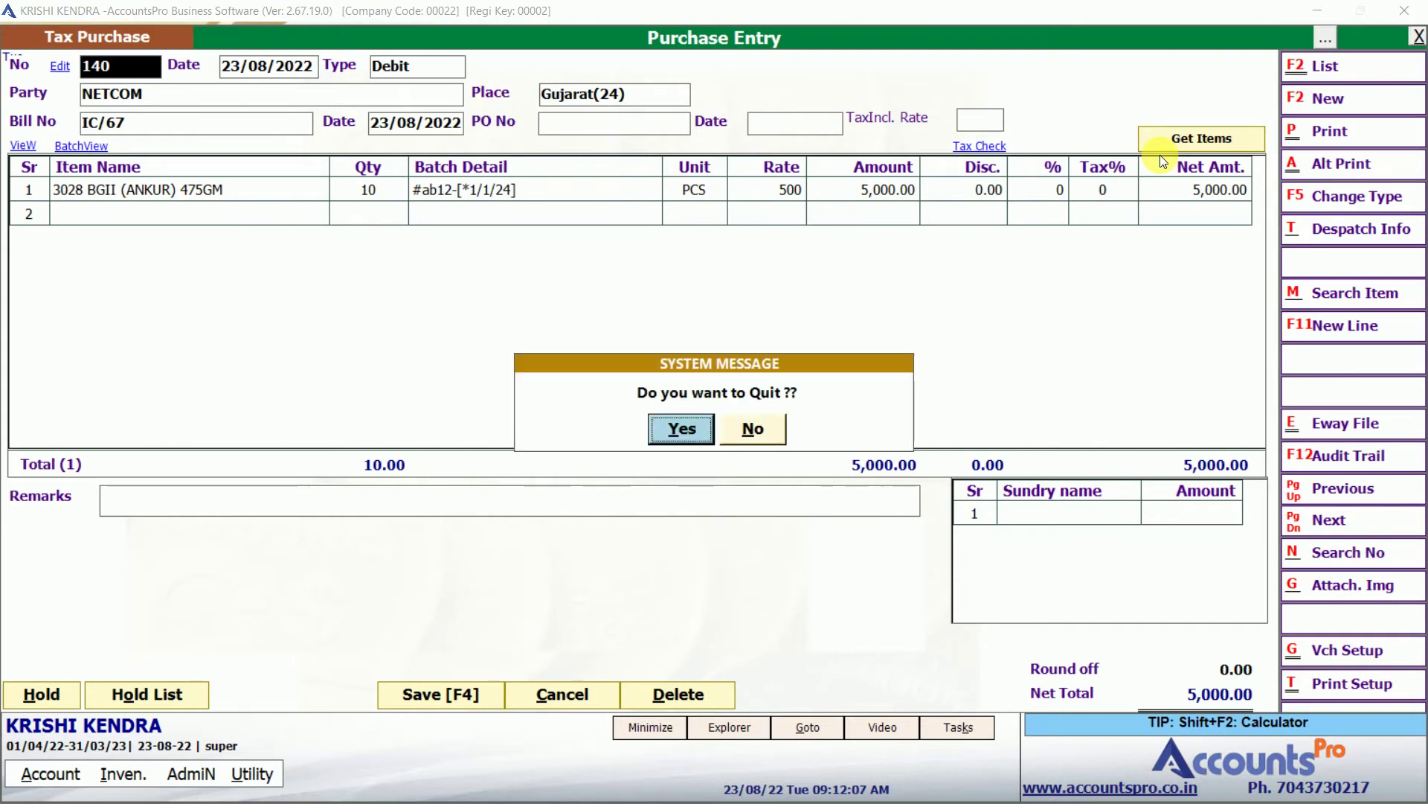
{"action": "key", "text": "Return"}
{"action": "key", "text": "Escape"}
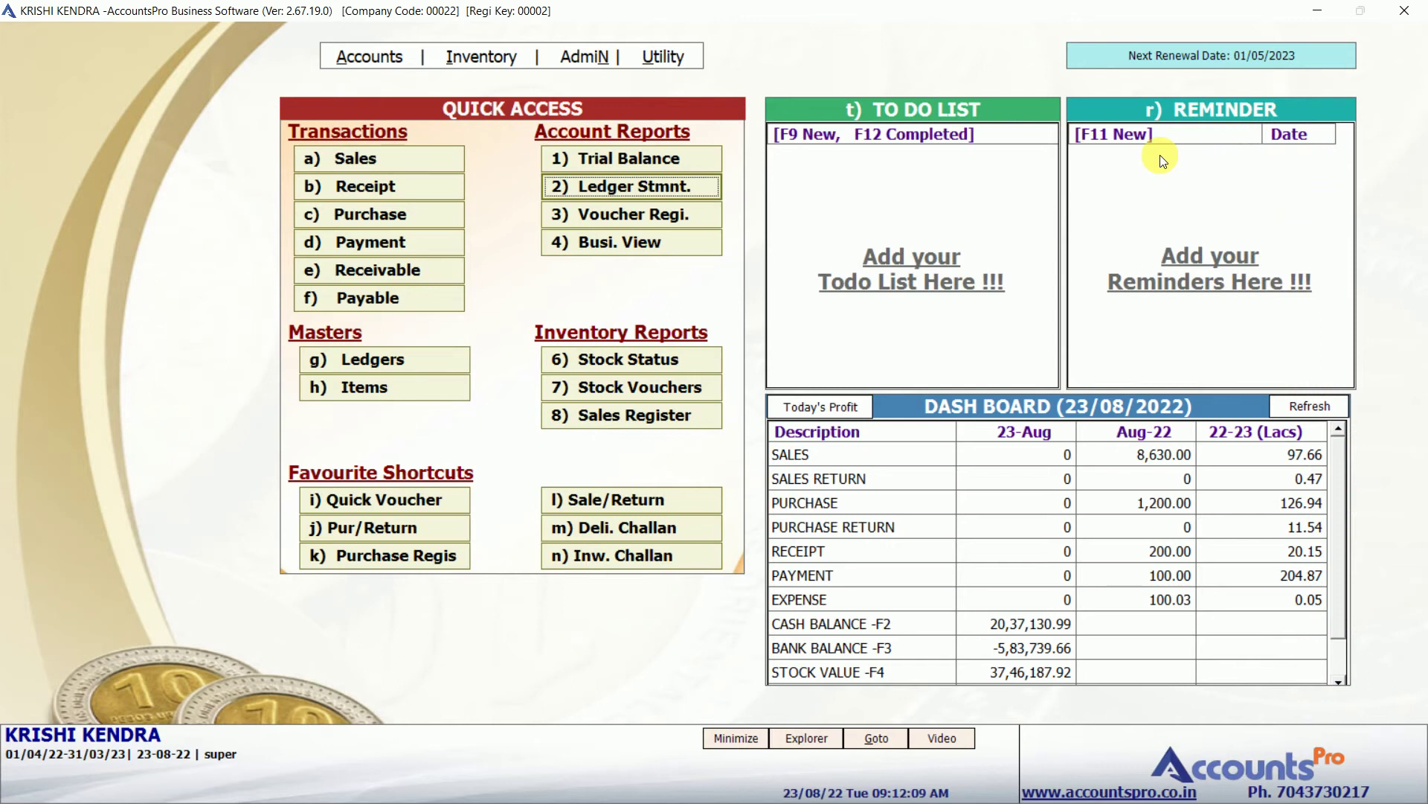
Start a payment voucher debiting NETCOM 2,000.
{"action": "left_click", "coordinate": [377, 214]}
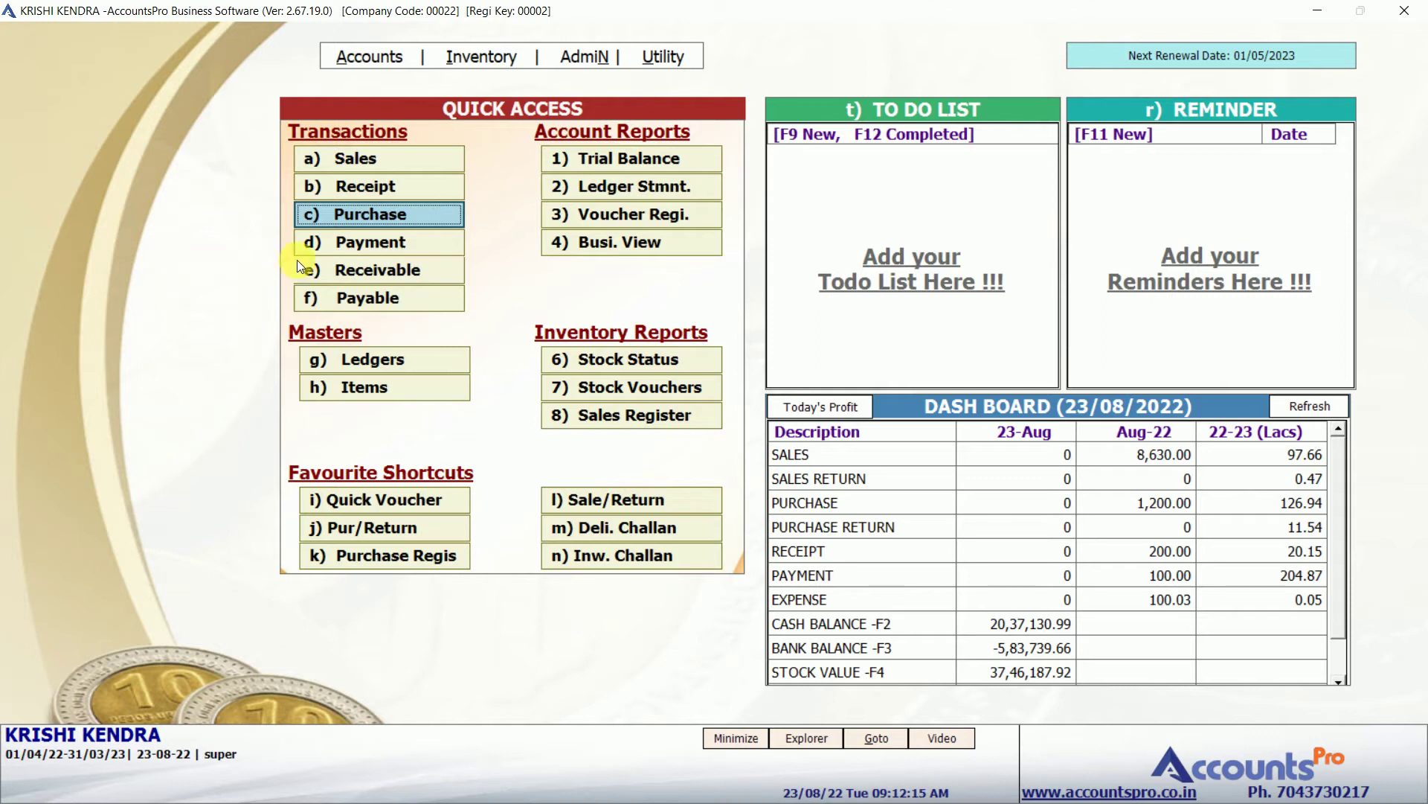
{"action": "left_click", "coordinate": [353, 244]}
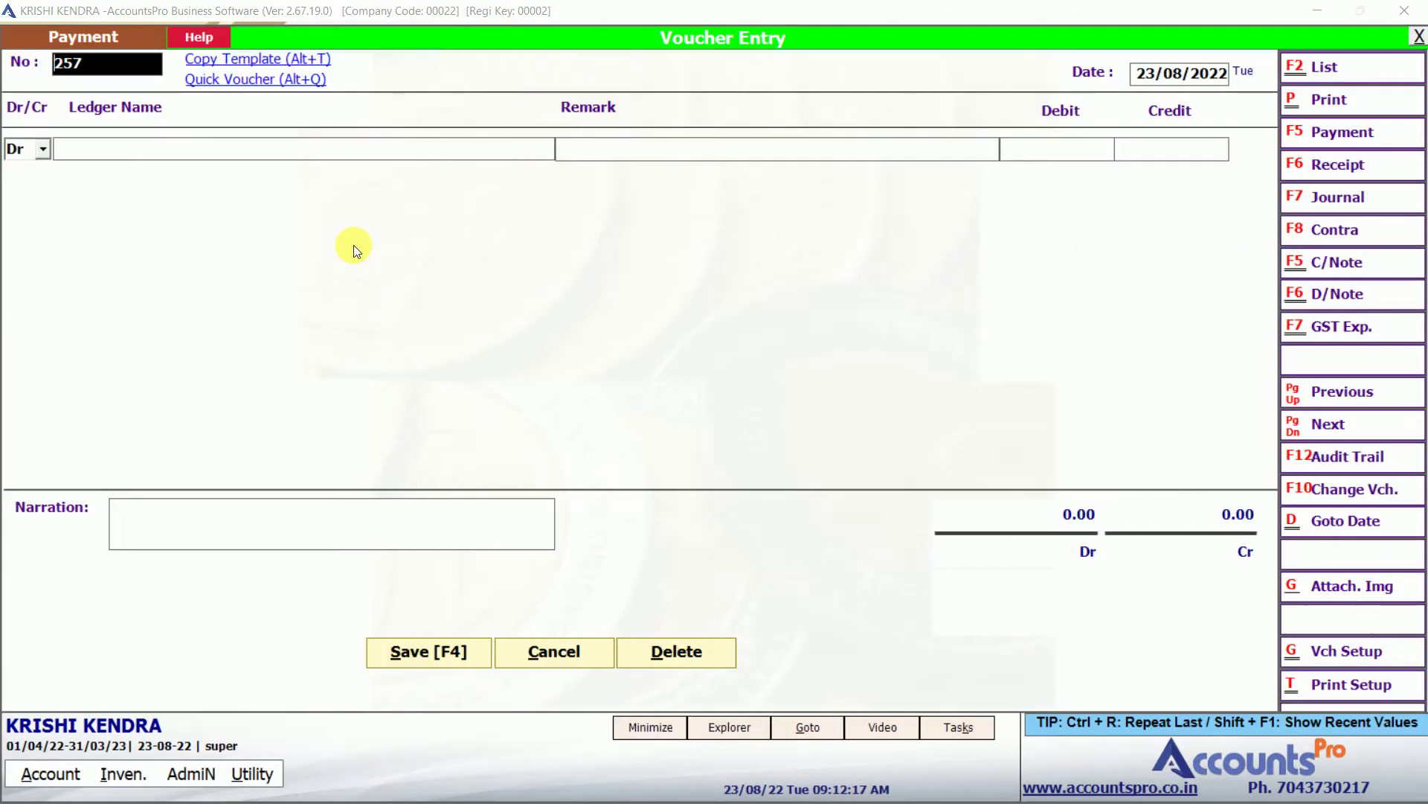
{"action": "key", "text": "Return"}
{"action": "key", "text": "Return"}
{"action": "key", "text": "Return"}
{"action": "type", "text": "netco"}
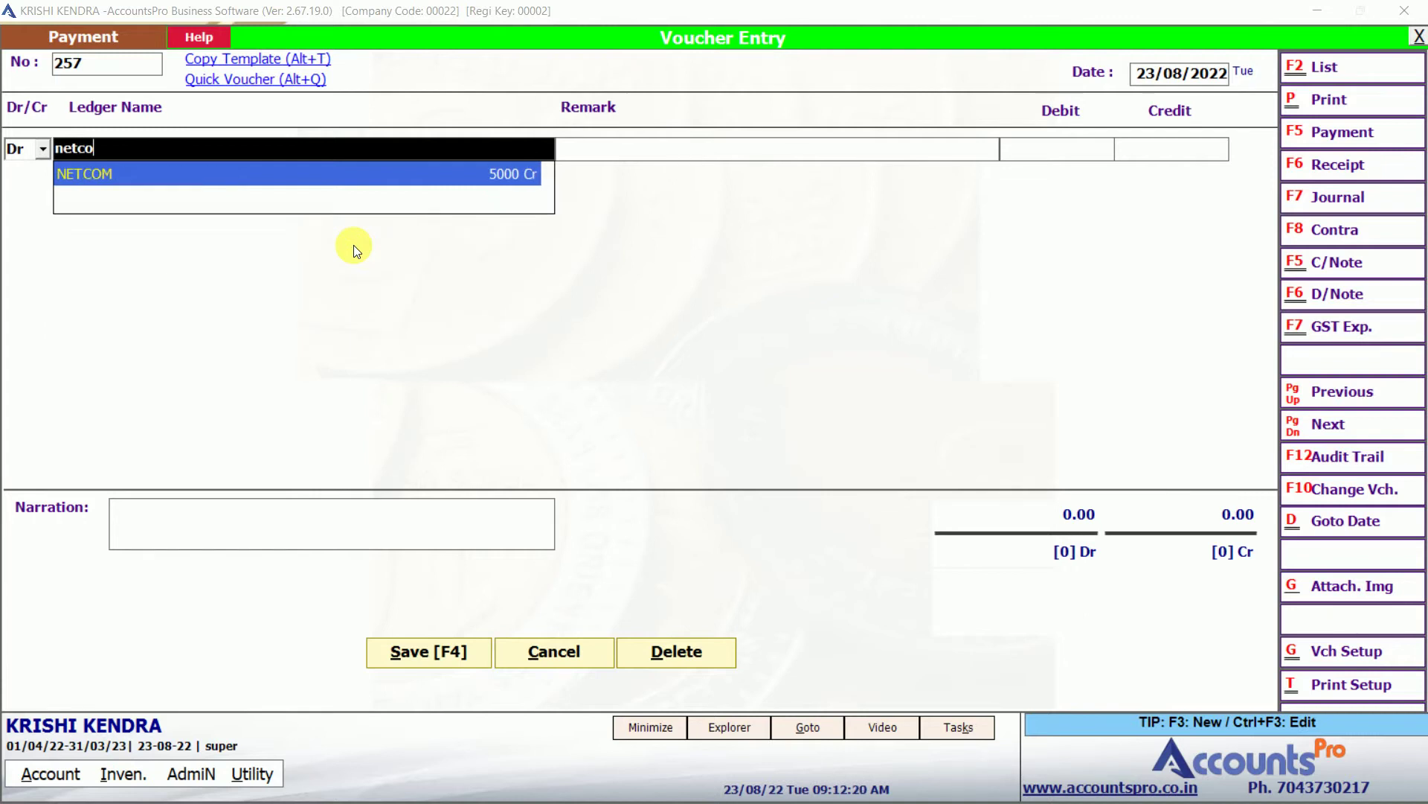
{"action": "key", "text": "Return"}
{"action": "key", "text": "Return"}
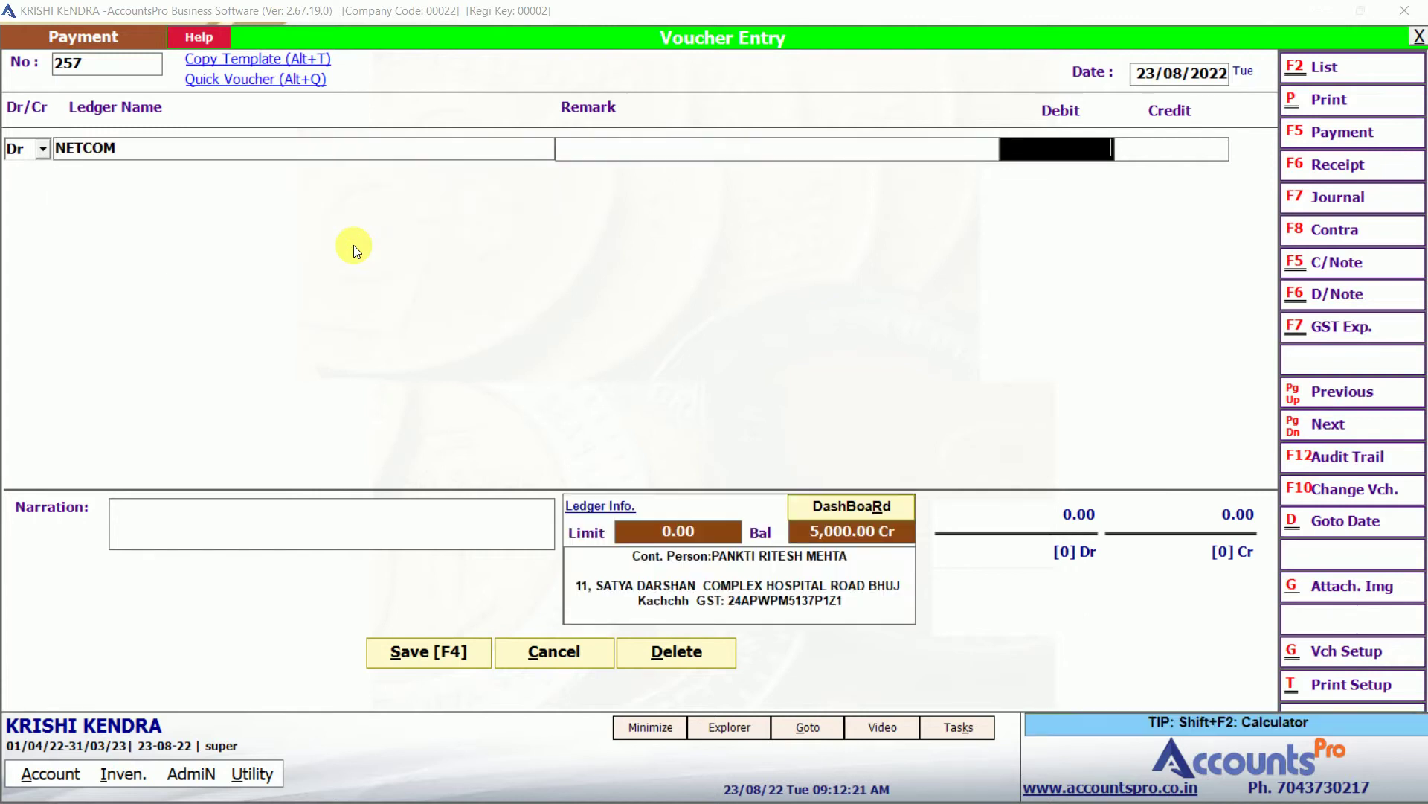
{"action": "type", "text": "2905"}
{"action": "key", "text": "BackSpace"}
{"action": "key", "text": "BackSpace"}
{"action": "key", "text": "BackSpace"}
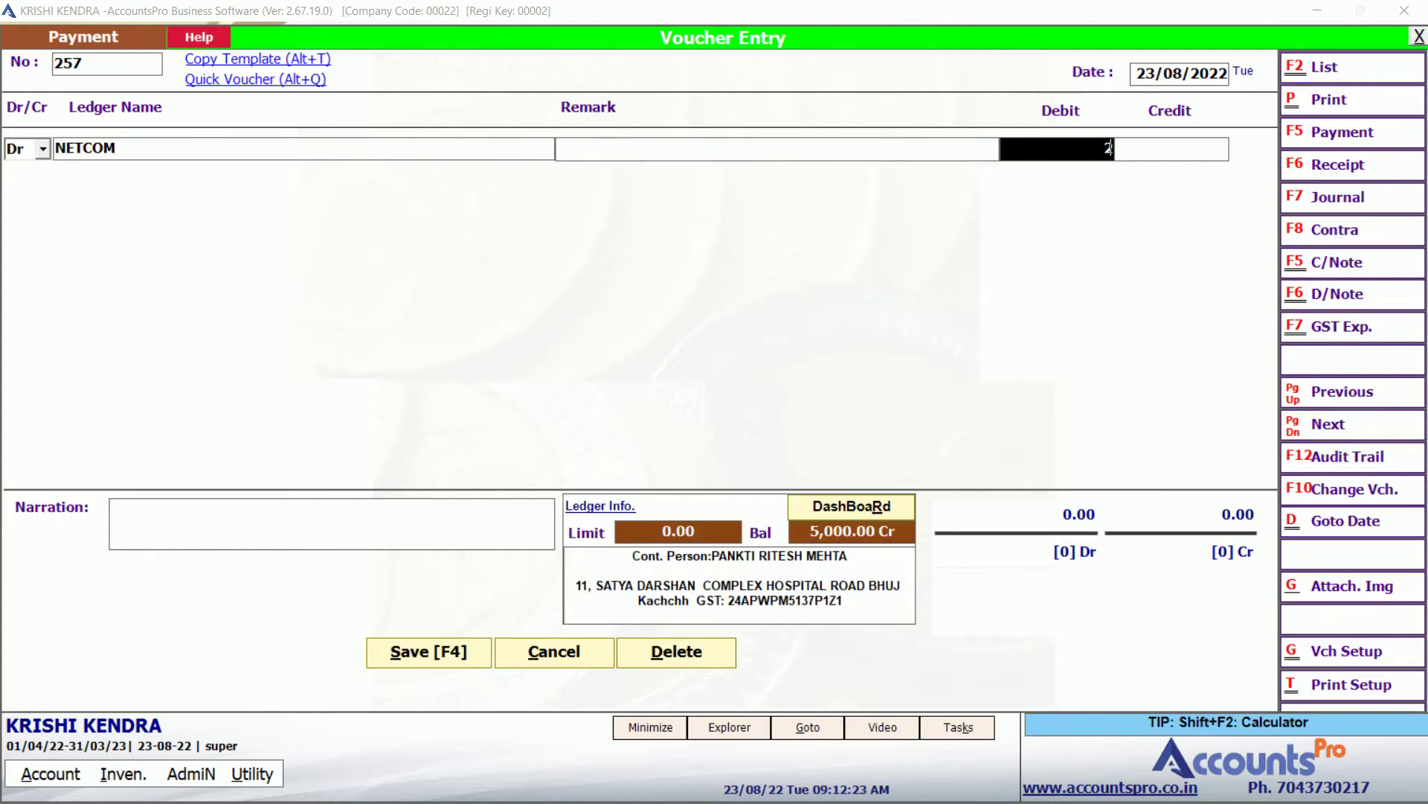
{"action": "type", "text": "000"}
{"action": "key", "text": "Return"}
{"action": "key", "text": "Return"}
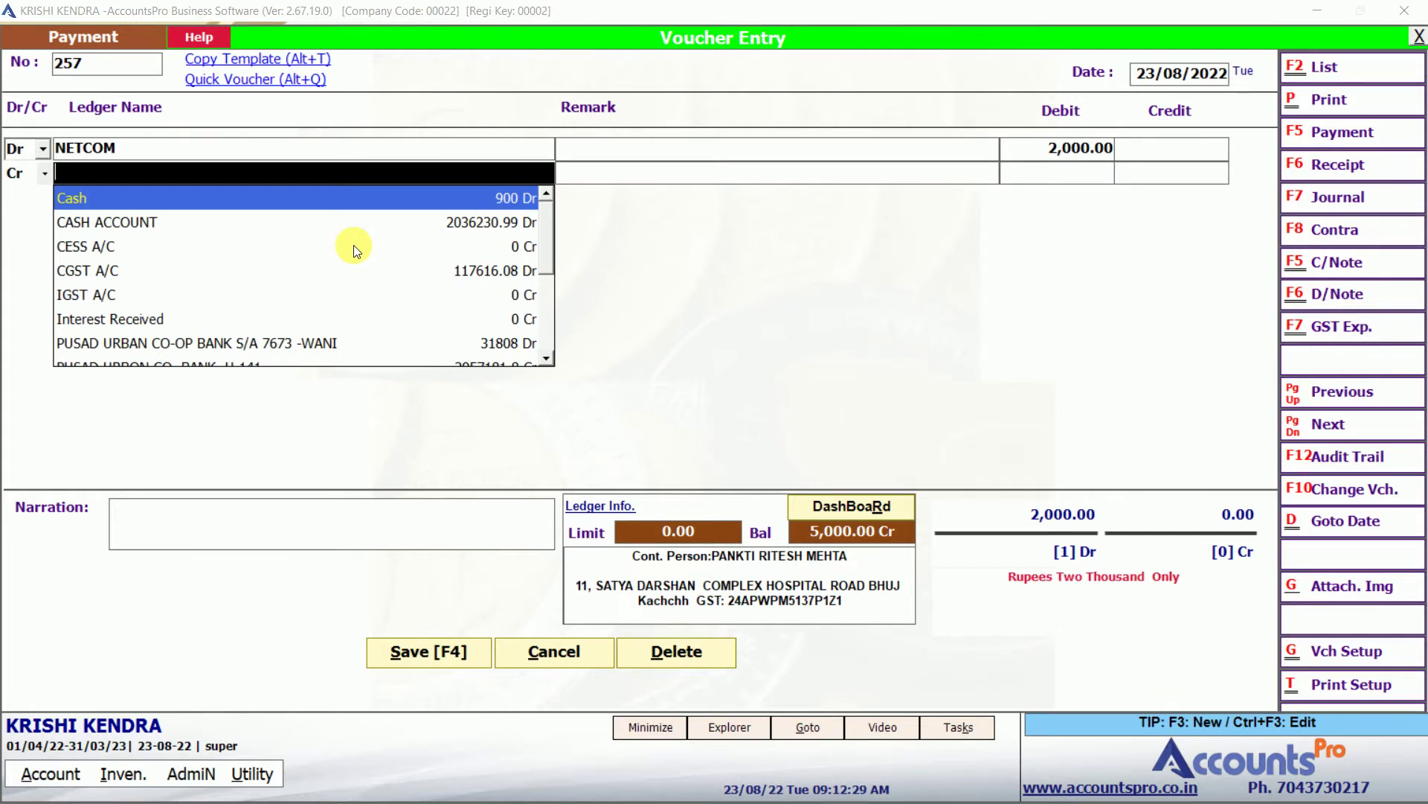
Credit Cash, add narration 'being cash paid', and save payment voucher 257.
{"action": "key", "text": "Return"}
{"action": "key", "text": "Return"}
{"action": "key", "text": "Return"}
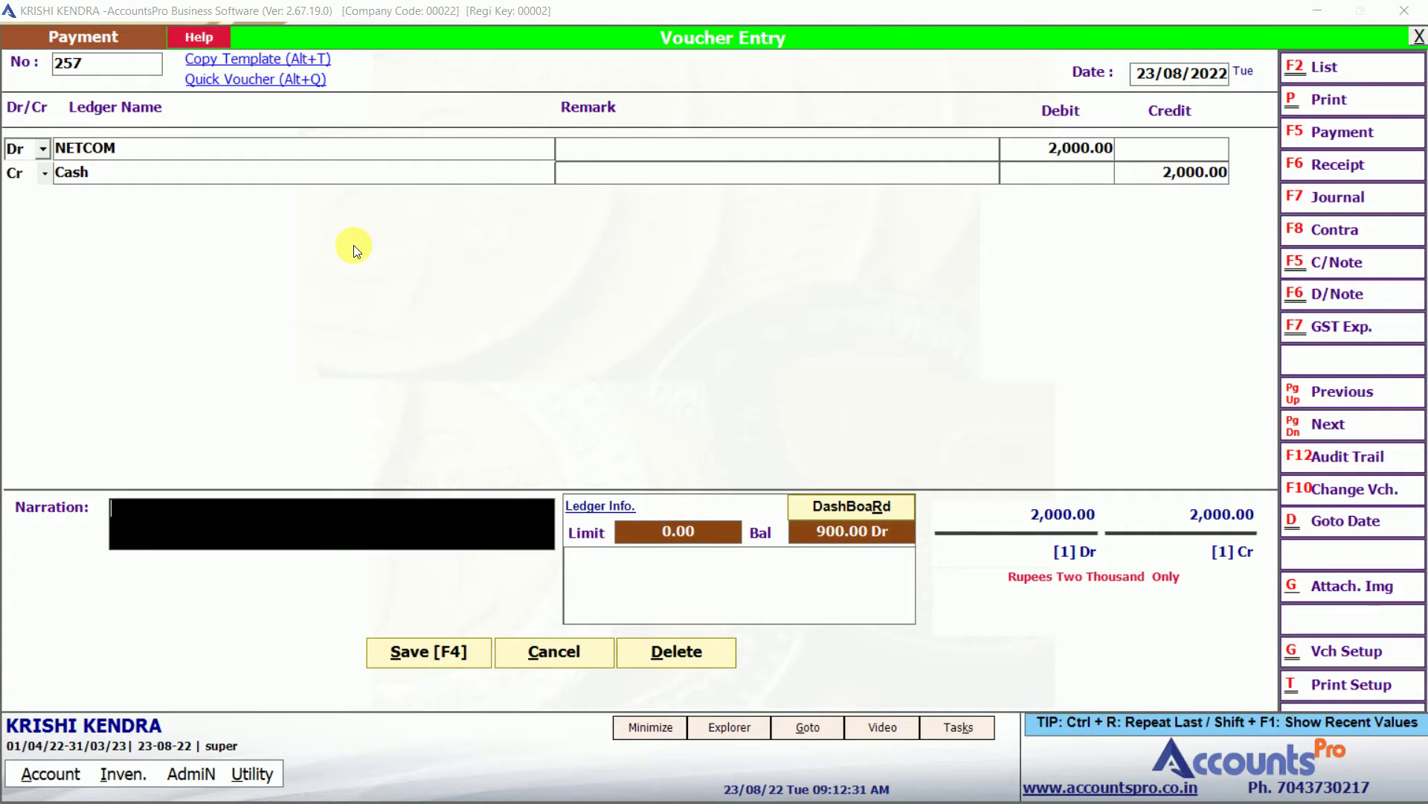
{"action": "type", "text": "being cash paid"}
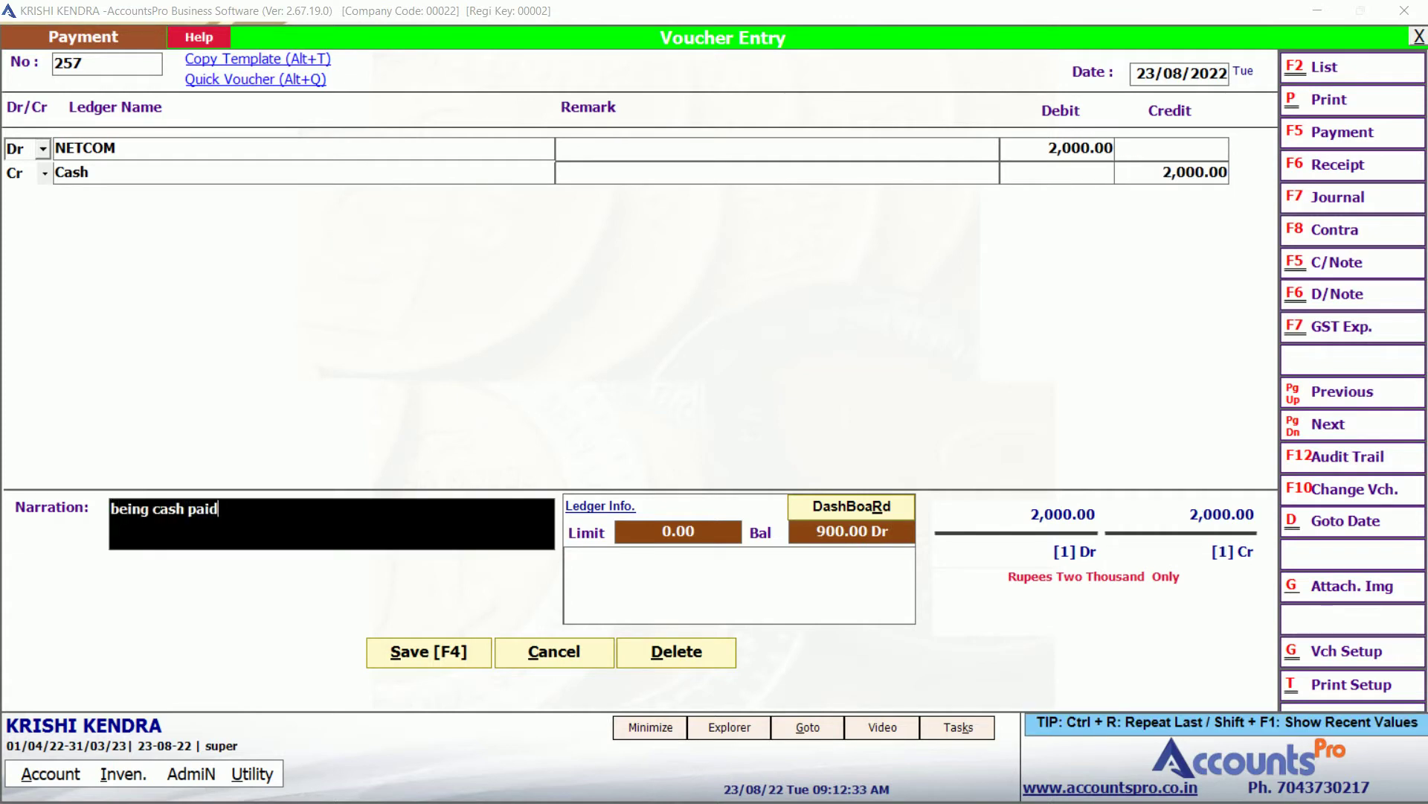
{"action": "key", "text": "Return"}
{"action": "key", "text": "Return"}
{"action": "key", "text": "Return"}
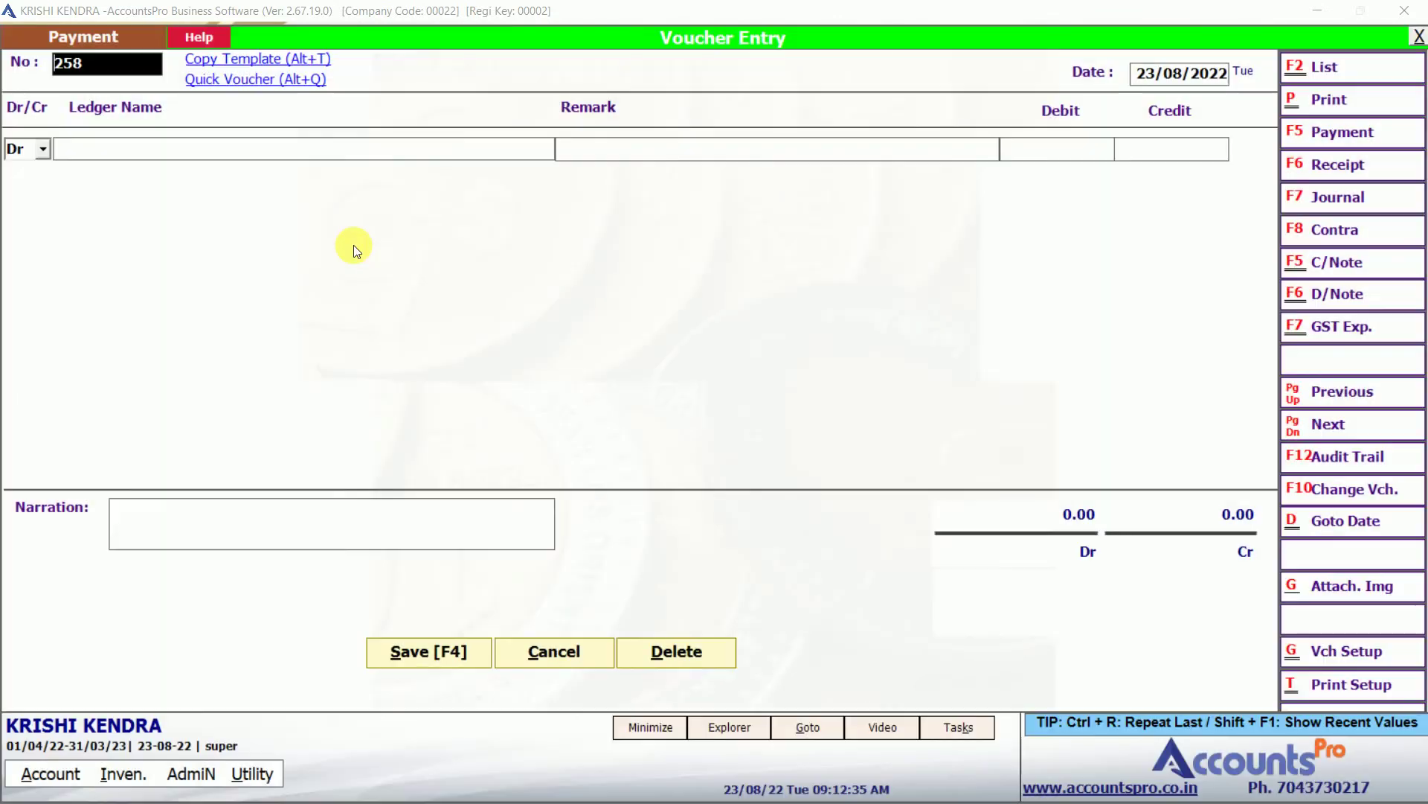
{"action": "key", "text": "Escape"}
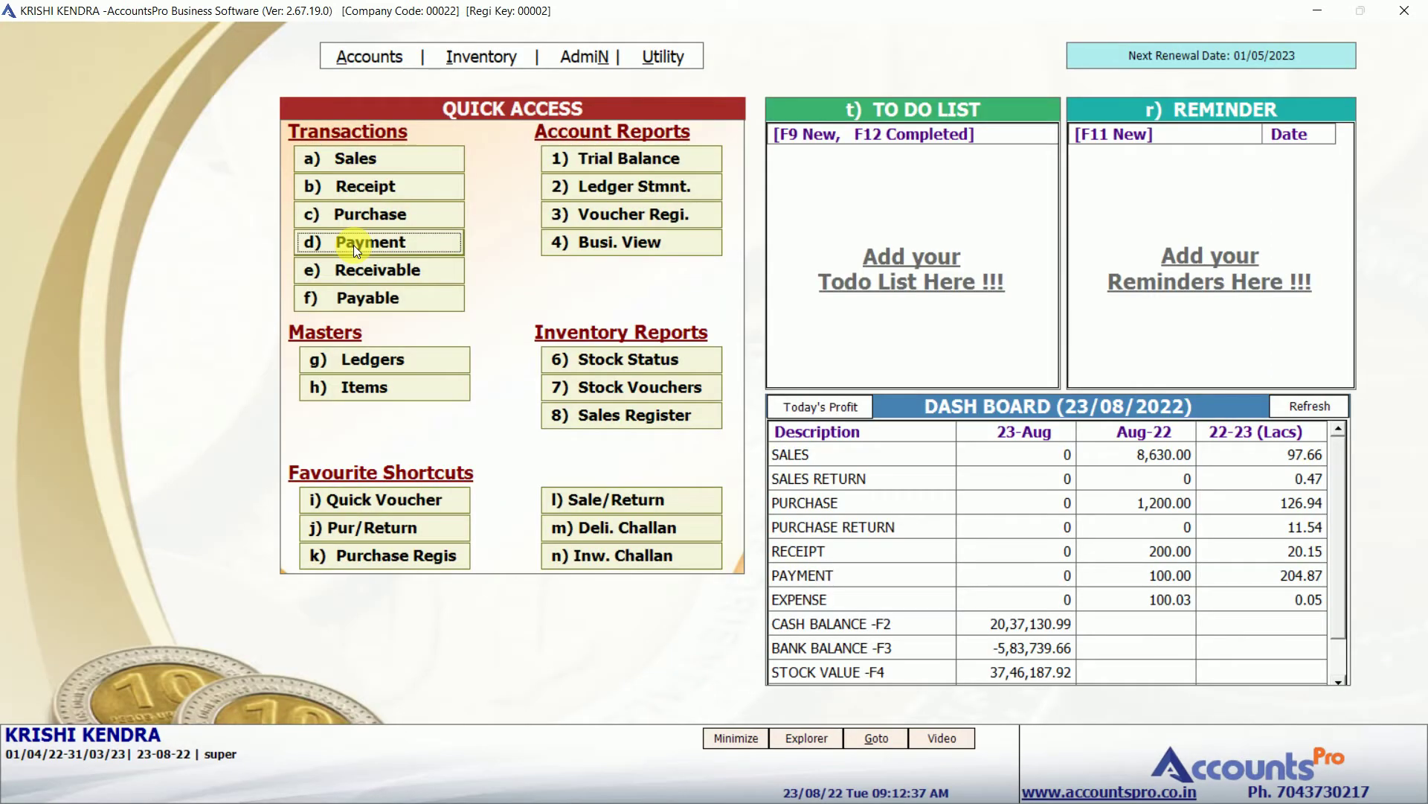
{"action": "left_click", "coordinate": [569, 184]}
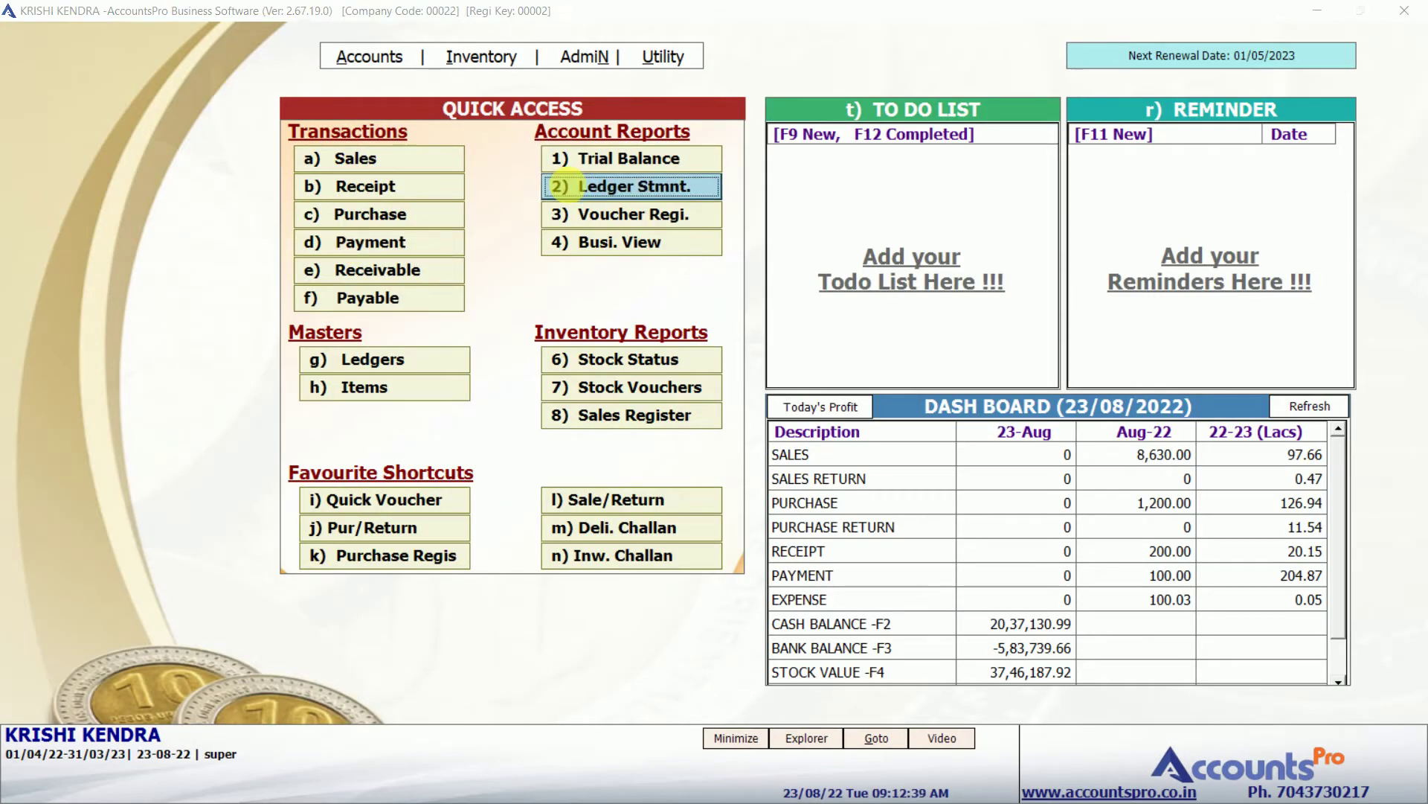
{"action": "type", "text": "net"}
{"action": "key", "text": "Down"}
{"action": "key", "text": "Return"}
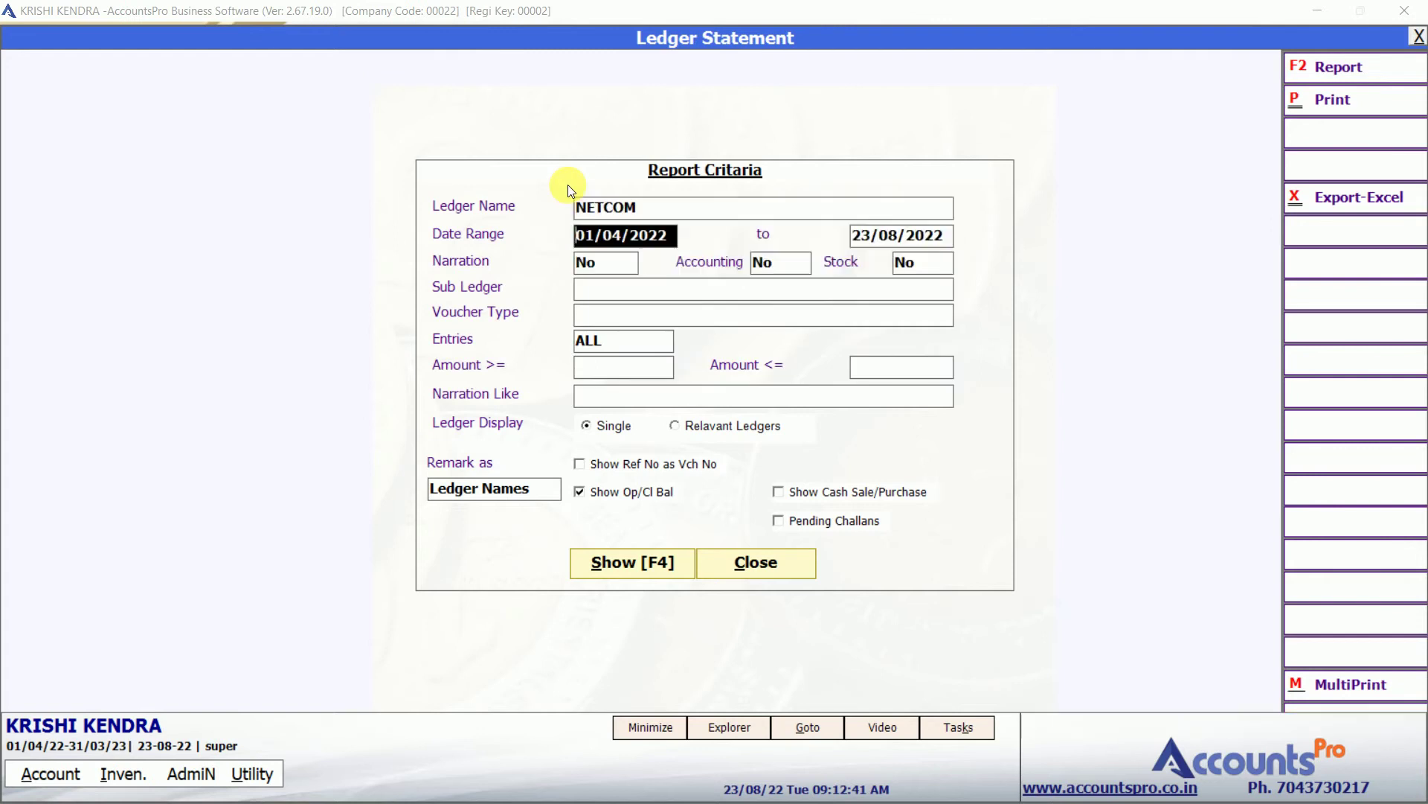
{"action": "key", "text": "F4"}
{"action": "key", "text": "Down"}
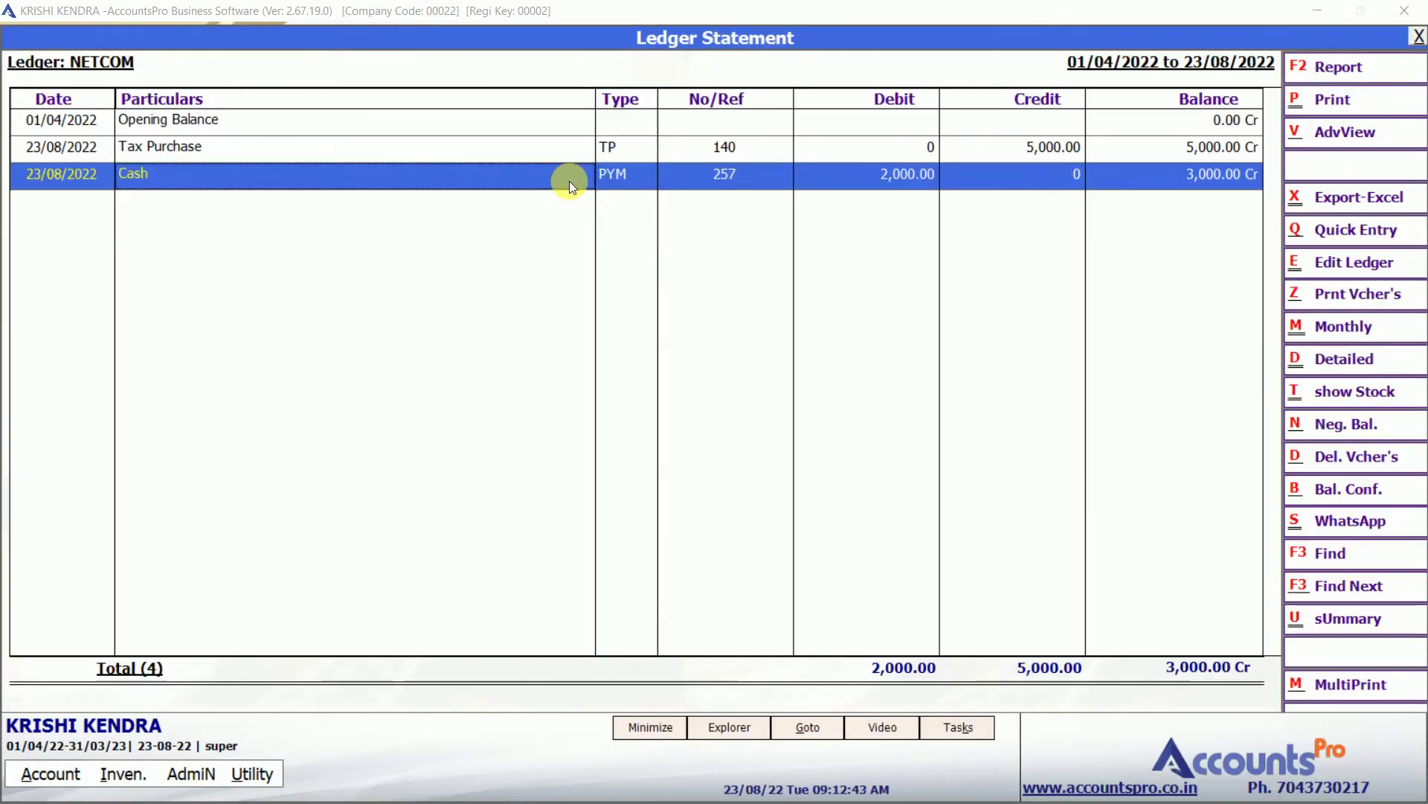
{"action": "key", "text": "Right"}
{"action": "key", "text": "Right"}
{"action": "key", "text": "Right"}
{"action": "key", "text": "Right"}
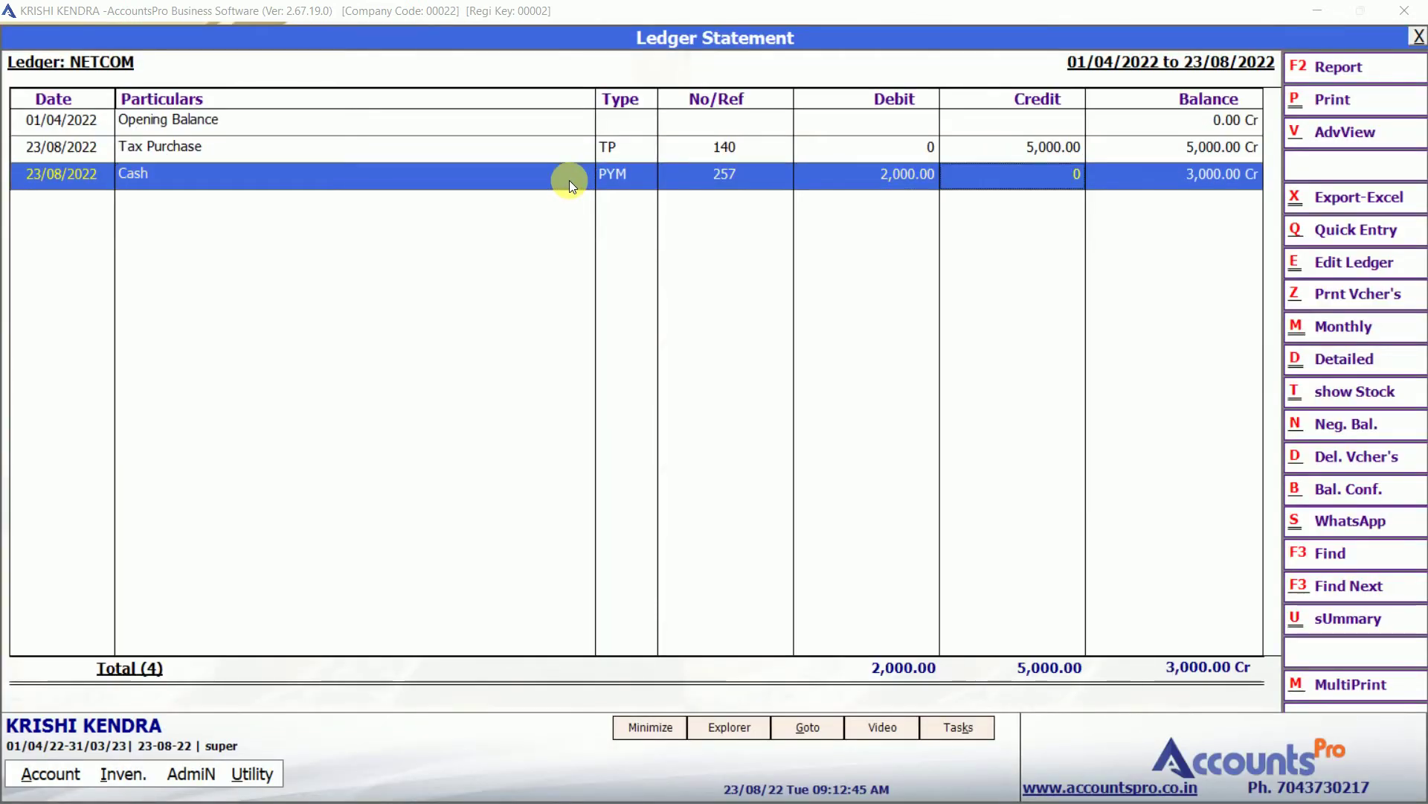
{"action": "key", "text": "Up"}
{"action": "key", "text": "Down"}
{"action": "key", "text": "Escape"}
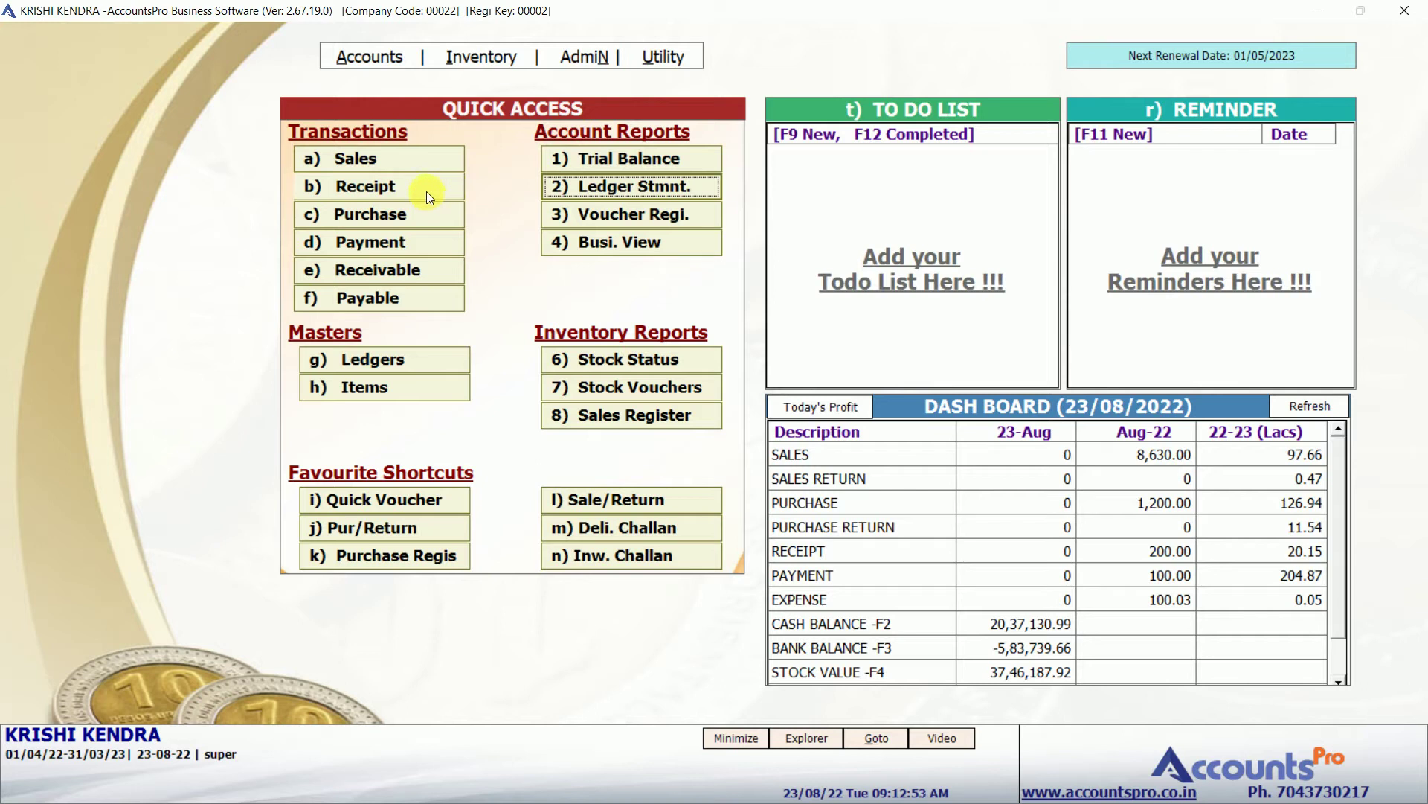
Switch the sales entry's voucher type to MULTI BILL ENTRY.
{"action": "left_click", "coordinate": [386, 157]}
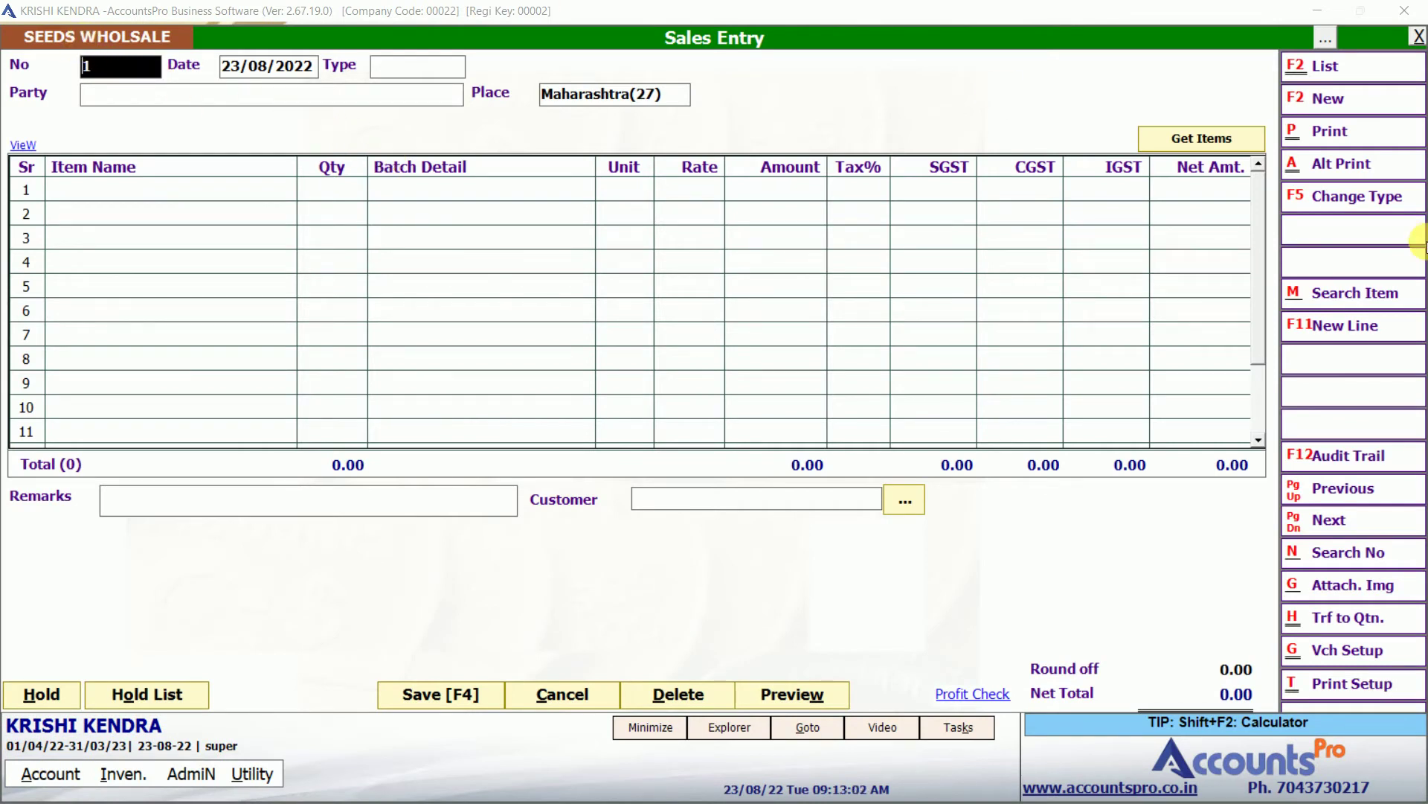
{"action": "left_click", "coordinate": [1361, 203]}
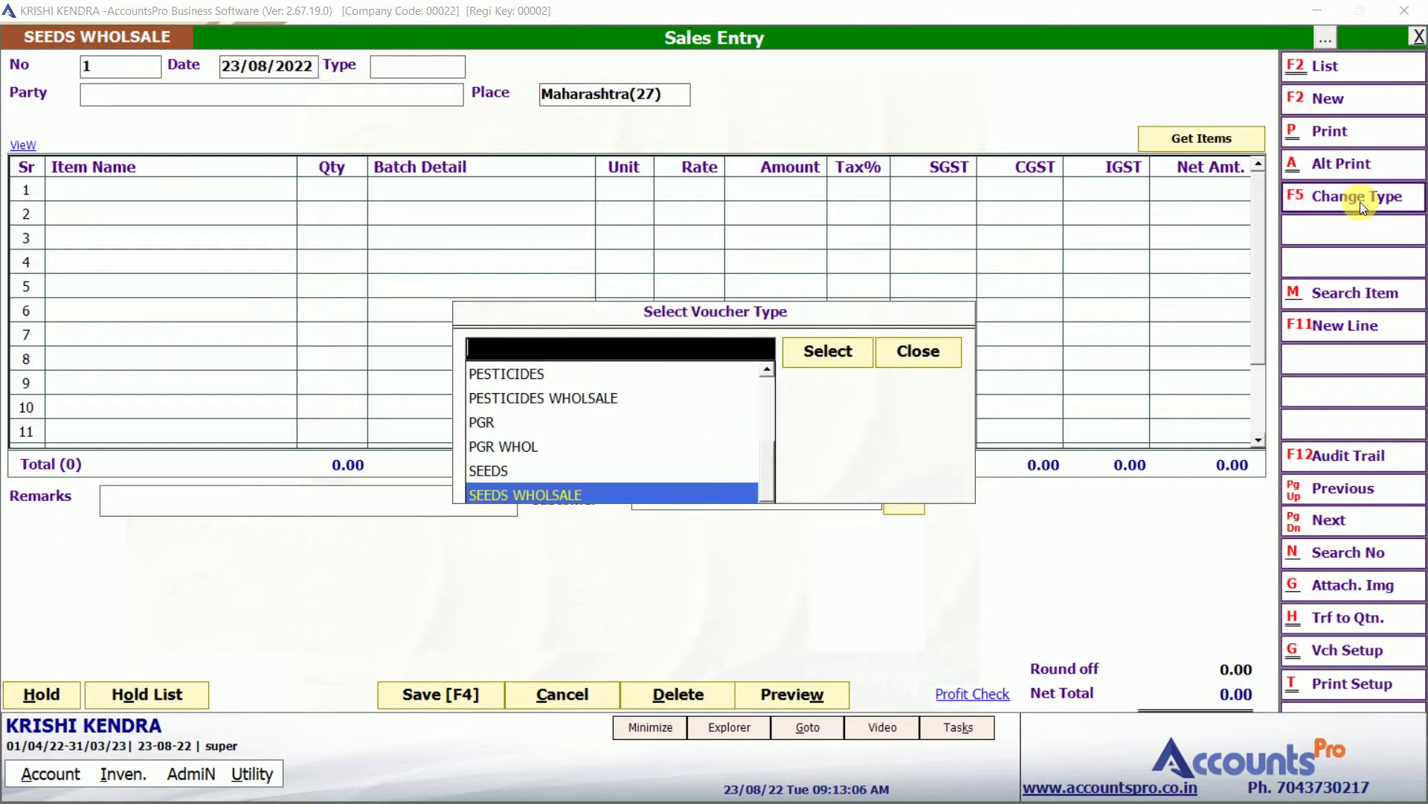
{"action": "key", "text": "Up"}
{"action": "key", "text": "Up"}
{"action": "key", "text": "Up"}
{"action": "key", "text": "Up"}
{"action": "key", "text": "Up"}
{"action": "key", "text": "Up"}
{"action": "key", "text": "Up"}
{"action": "key", "text": "Up"}
{"action": "key", "text": "Up"}
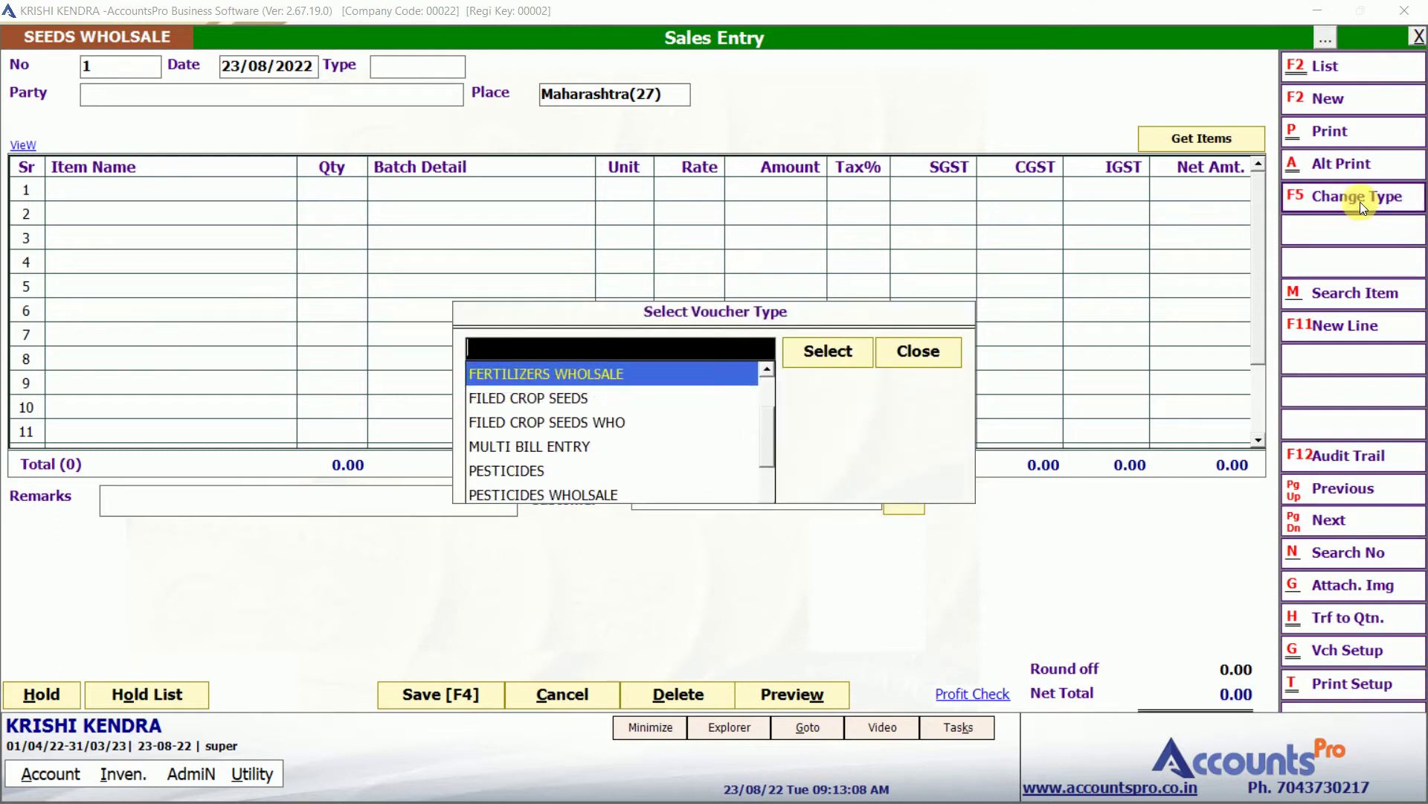
{"action": "key", "text": "Up"}
{"action": "key", "text": "Up"}
{"action": "key", "text": "Down"}
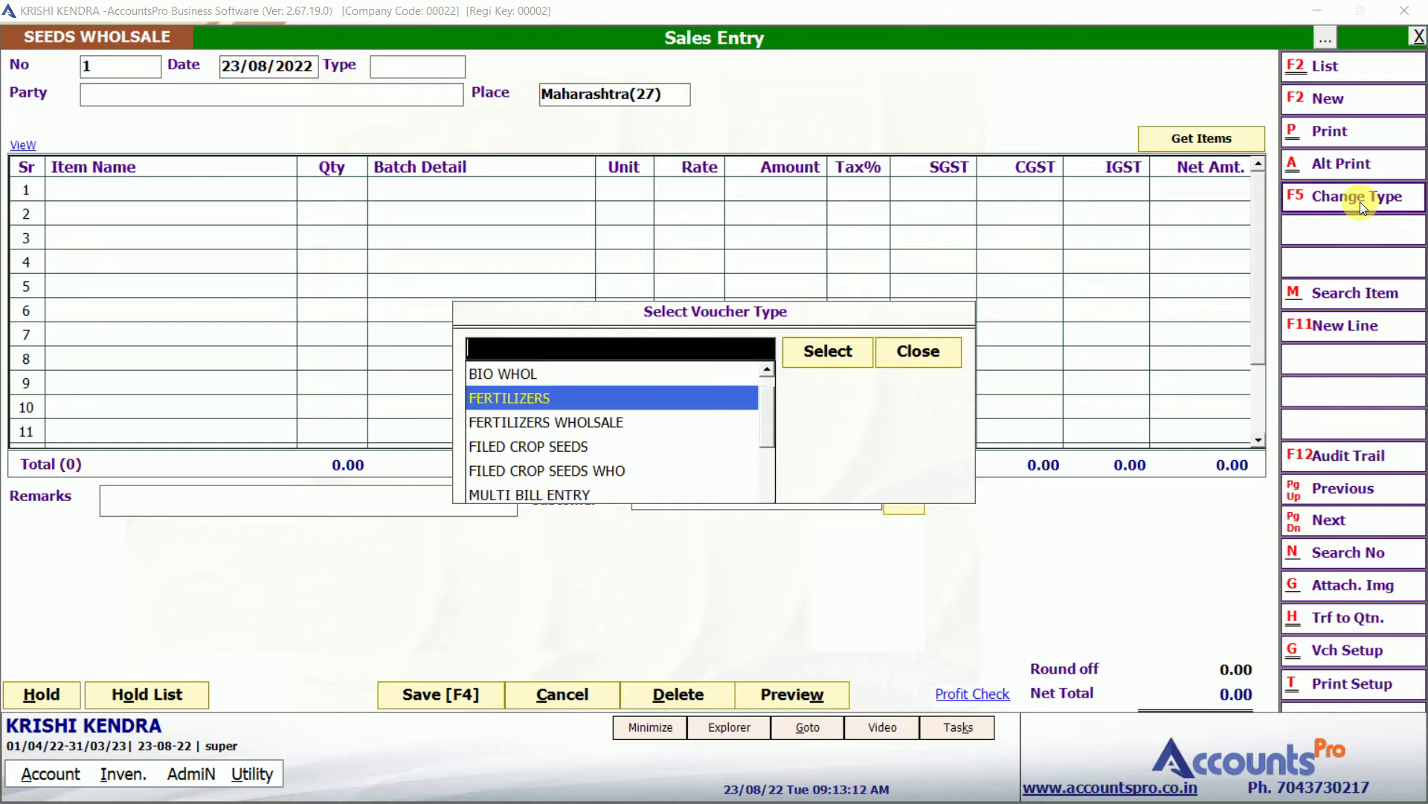
{"action": "key", "text": "Up"}
{"action": "key", "text": "Down"}
{"action": "key", "text": "Down"}
{"action": "key", "text": "Down"}
{"action": "key", "text": "Down"}
{"action": "key", "text": "Down"}
{"action": "key", "text": "Down"}
{"action": "key", "text": "Down"}
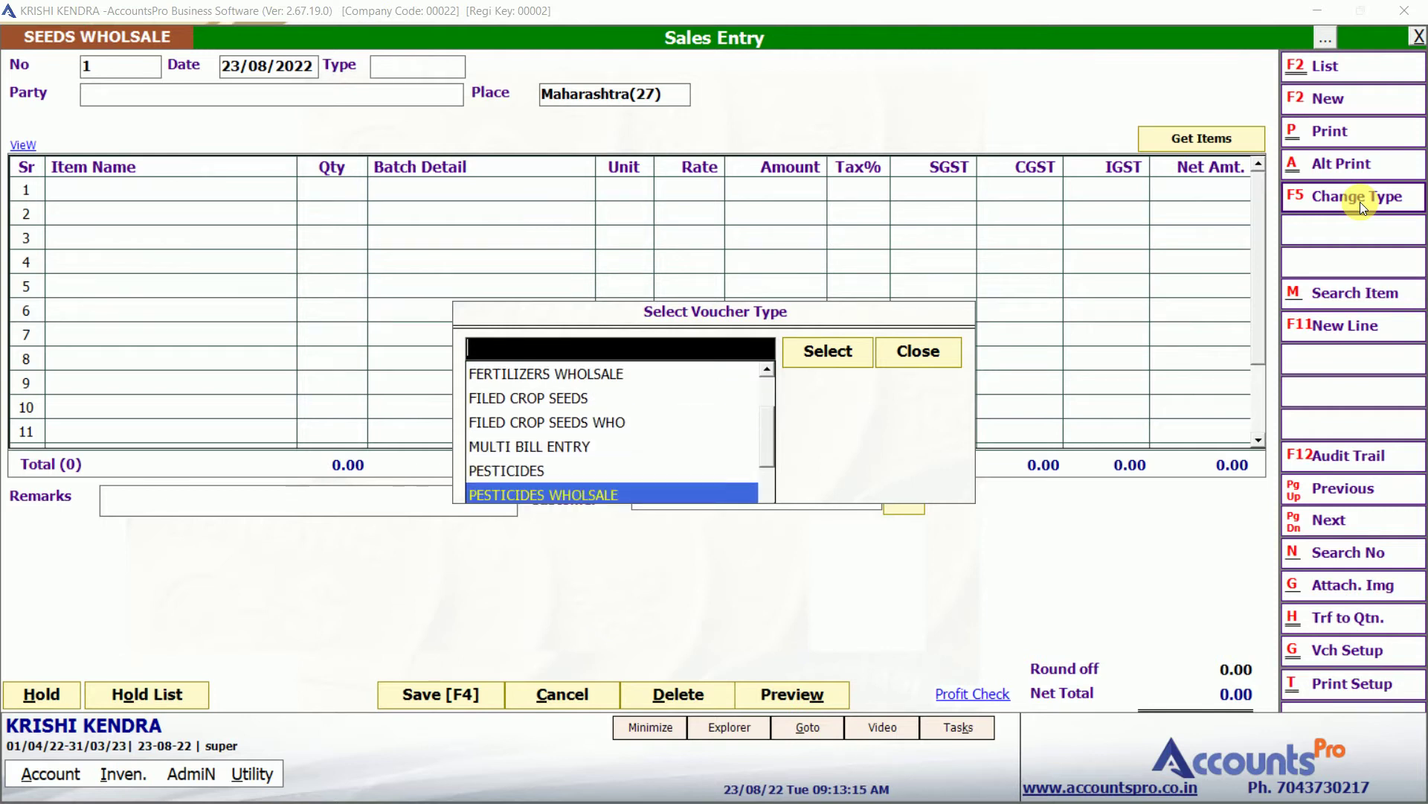
{"action": "key", "text": "Down"}
{"action": "key", "text": "Down"}
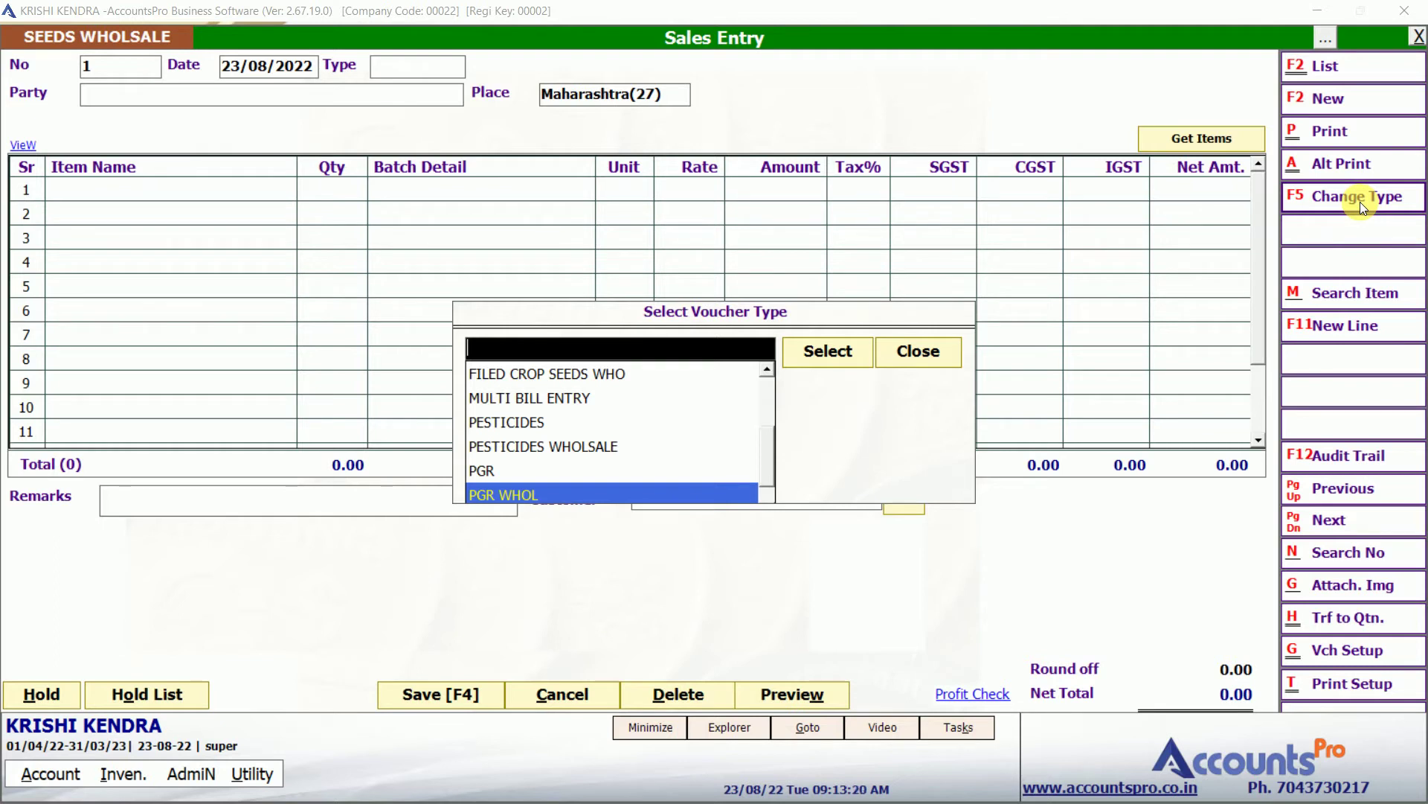
{"action": "key", "text": "Down"}
{"action": "key", "text": "Down"}
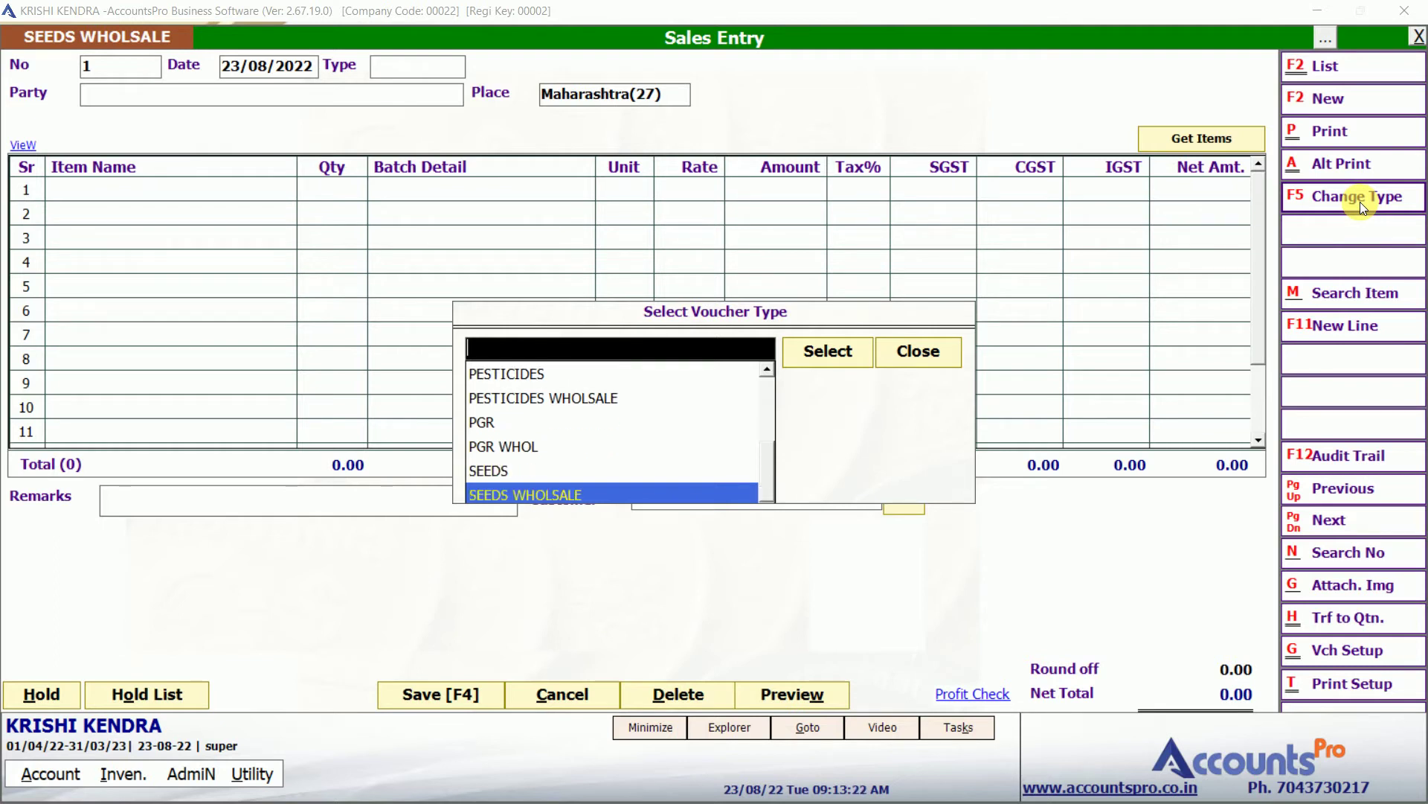
{"action": "key", "text": "Up"}
{"action": "key", "text": "Up"}
{"action": "key", "text": "Up"}
{"action": "key", "text": "Up"}
{"action": "key", "text": "Up"}
{"action": "key", "text": "Up"}
{"action": "key", "text": "Up"}
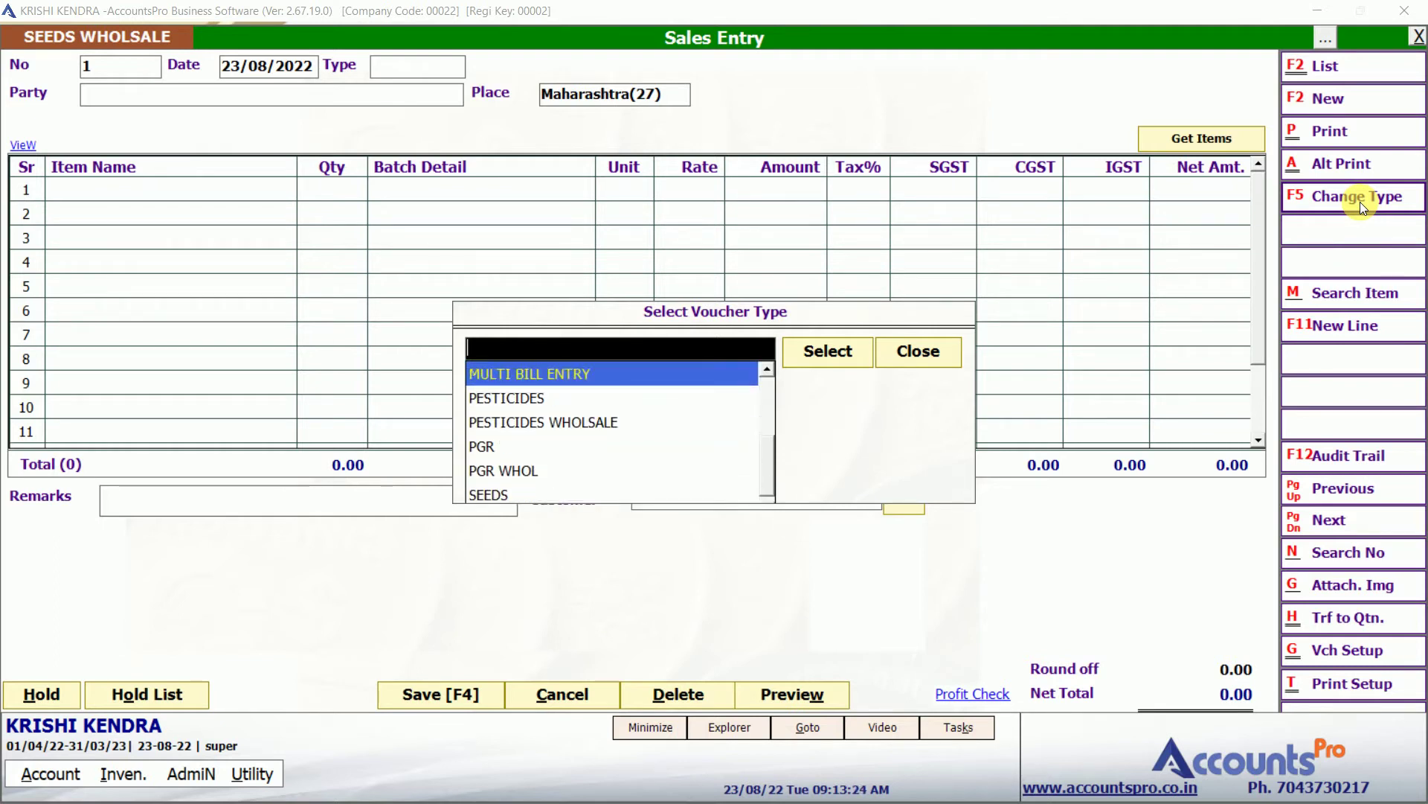
{"action": "key", "text": "Down"}
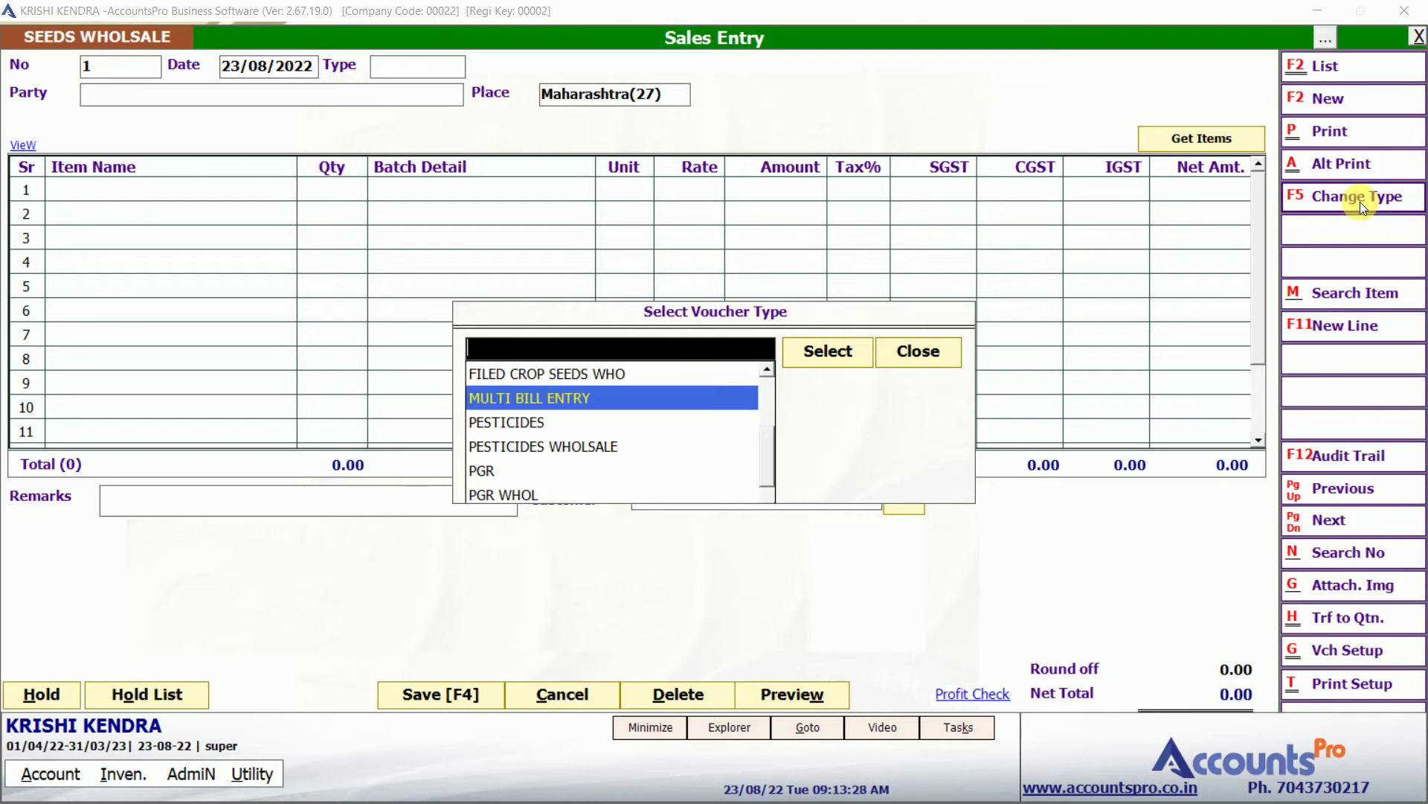
{"action": "key", "text": "Return"}
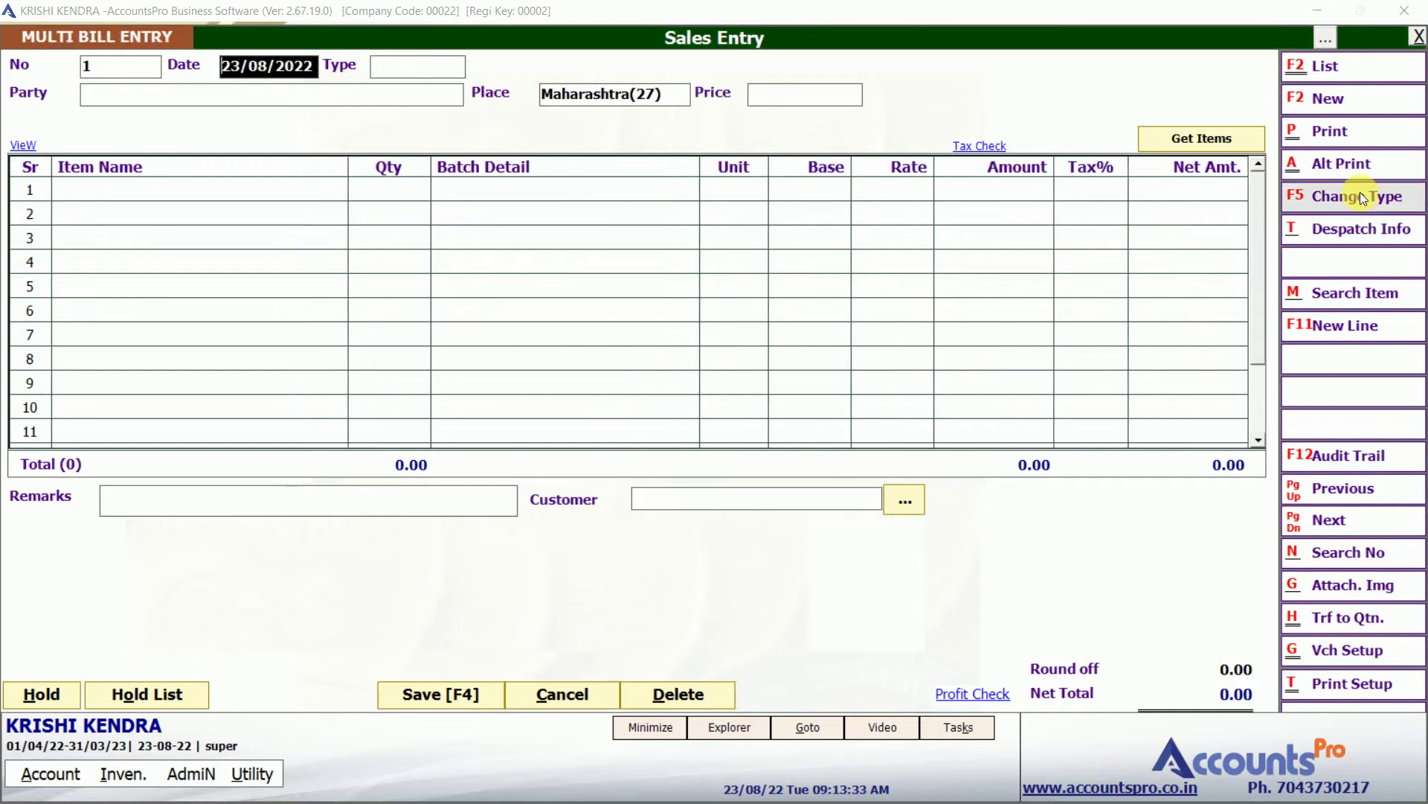
Set type Debit, the first customer as party, and Retail price level.
{"action": "key", "text": "Return"}
{"action": "key", "text": "Return"}
{"action": "key", "text": "Down"}
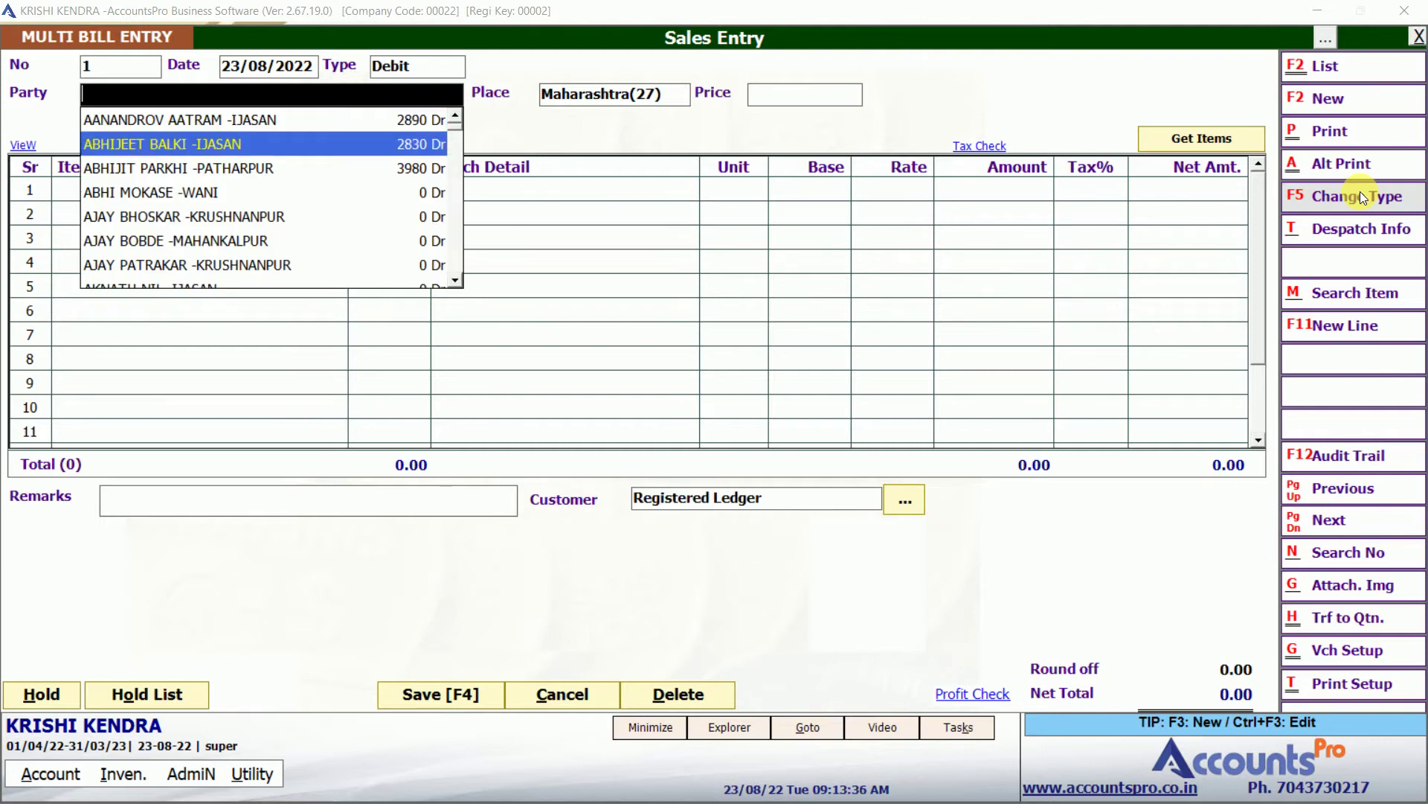
{"action": "key", "text": "Up"}
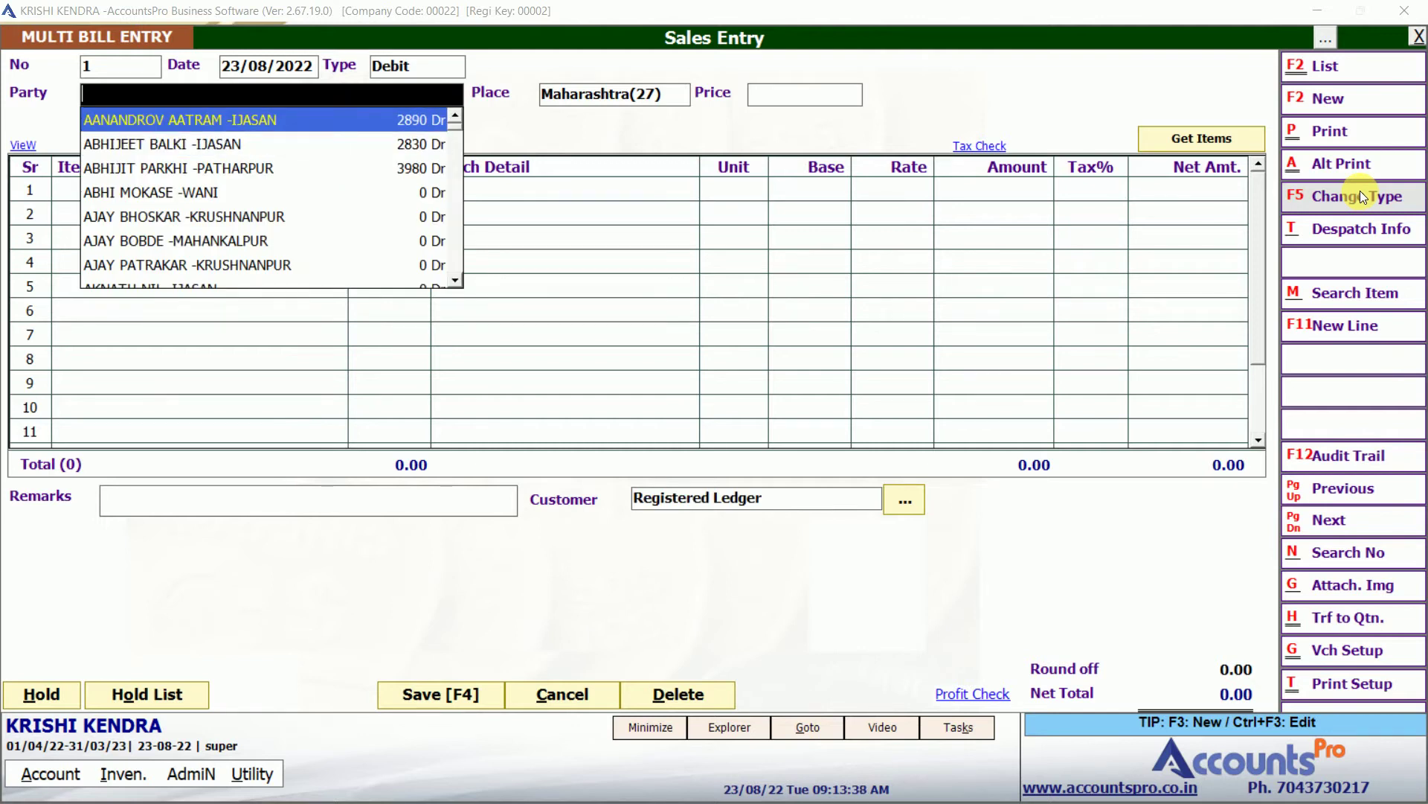
{"action": "key", "text": "Return"}
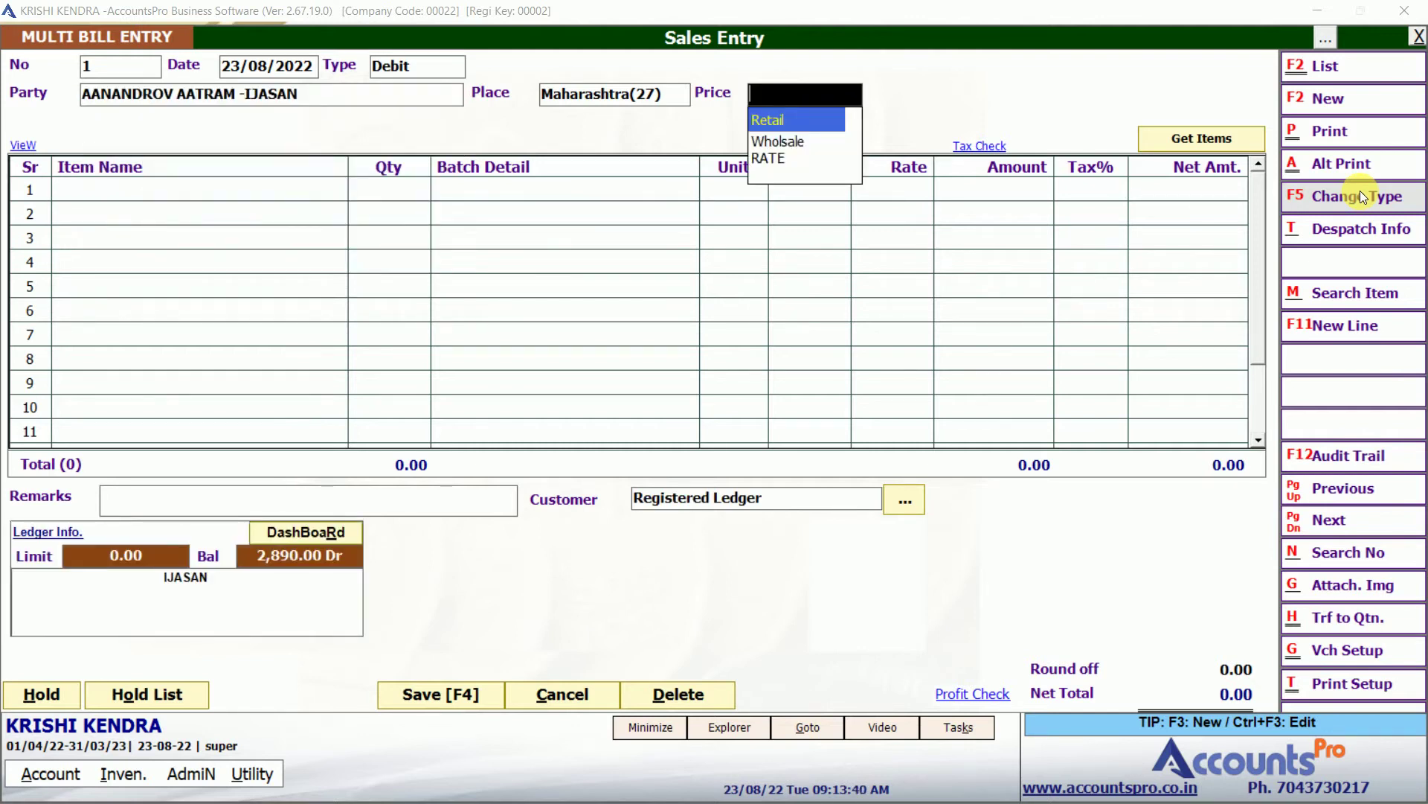
{"action": "key", "text": "Down"}
{"action": "key", "text": "Up"}
{"action": "key", "text": "Return"}
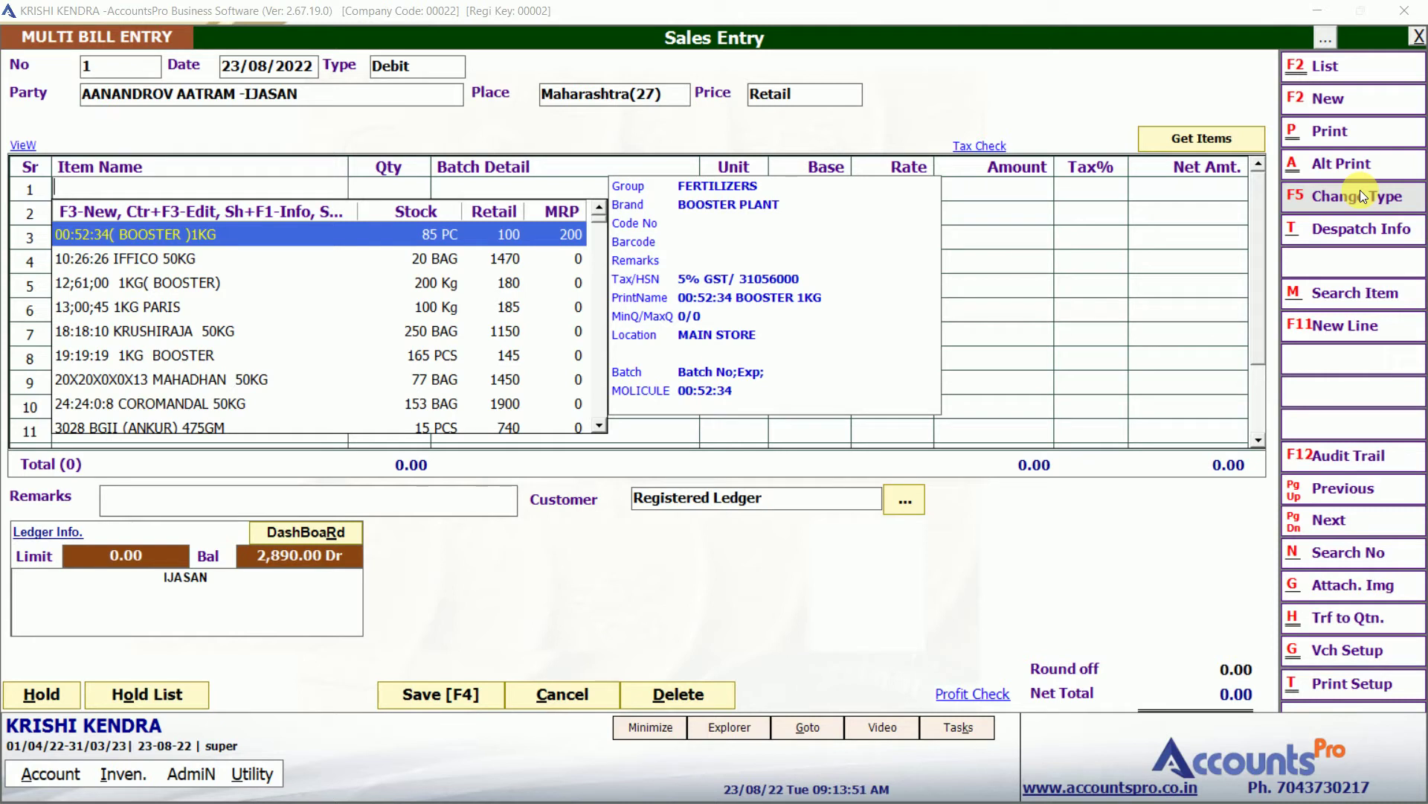
Add BOOSTER 1KG at quantity 1, then 3028 BGII (ANKUR) 475GM as row 2.
{"action": "key", "text": "Down"}
{"action": "key", "text": "Up"}
{"action": "key", "text": "Return"}
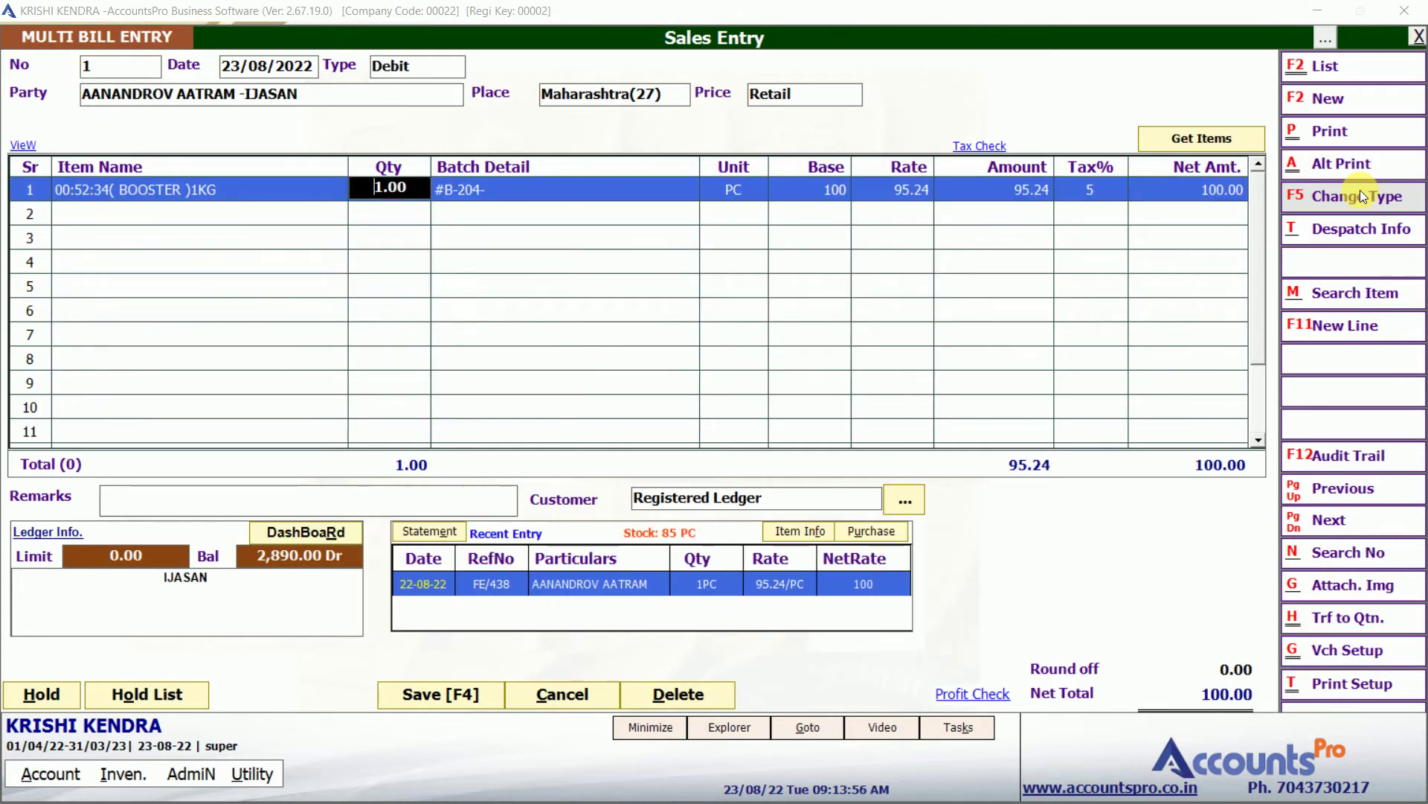
{"action": "key", "text": "Return"}
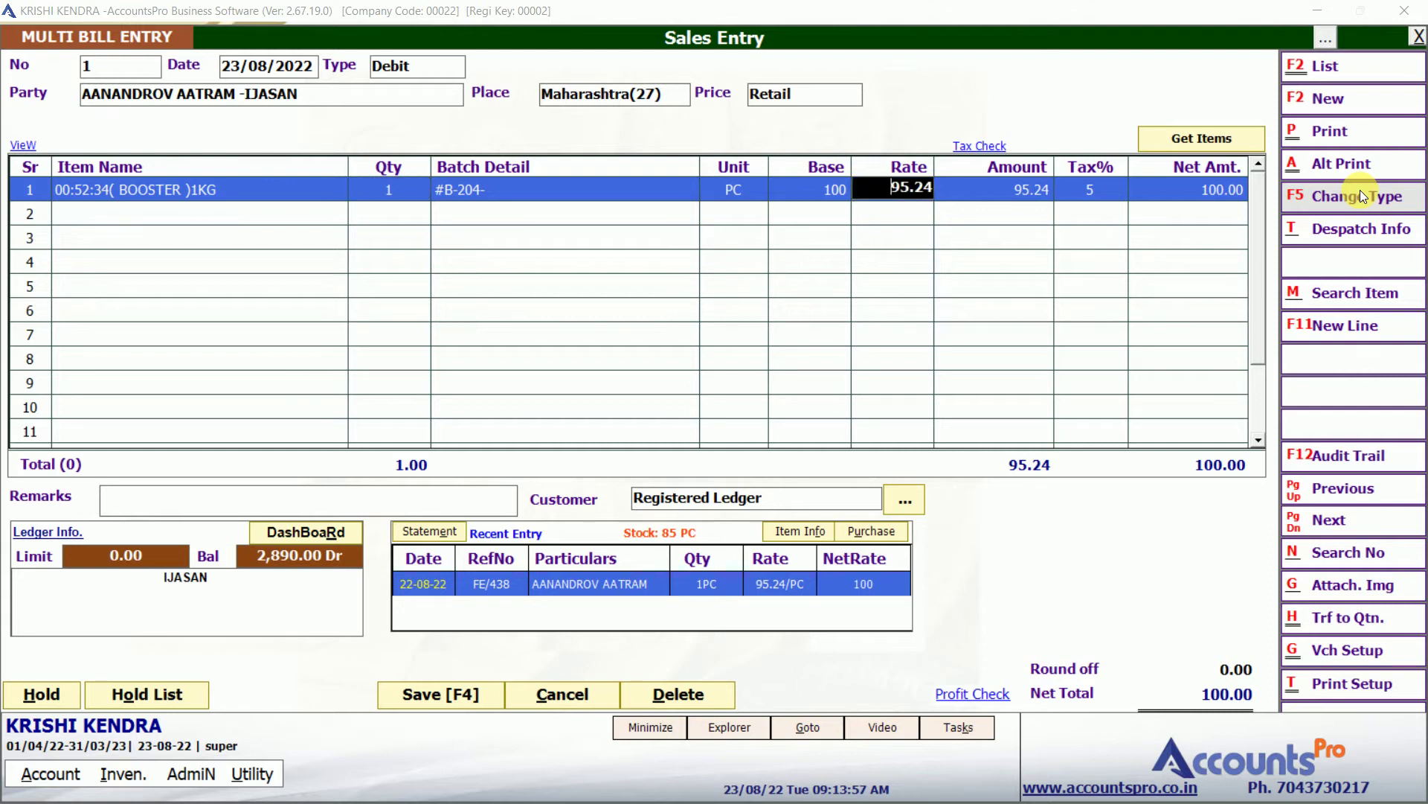
{"action": "key", "text": "Return"}
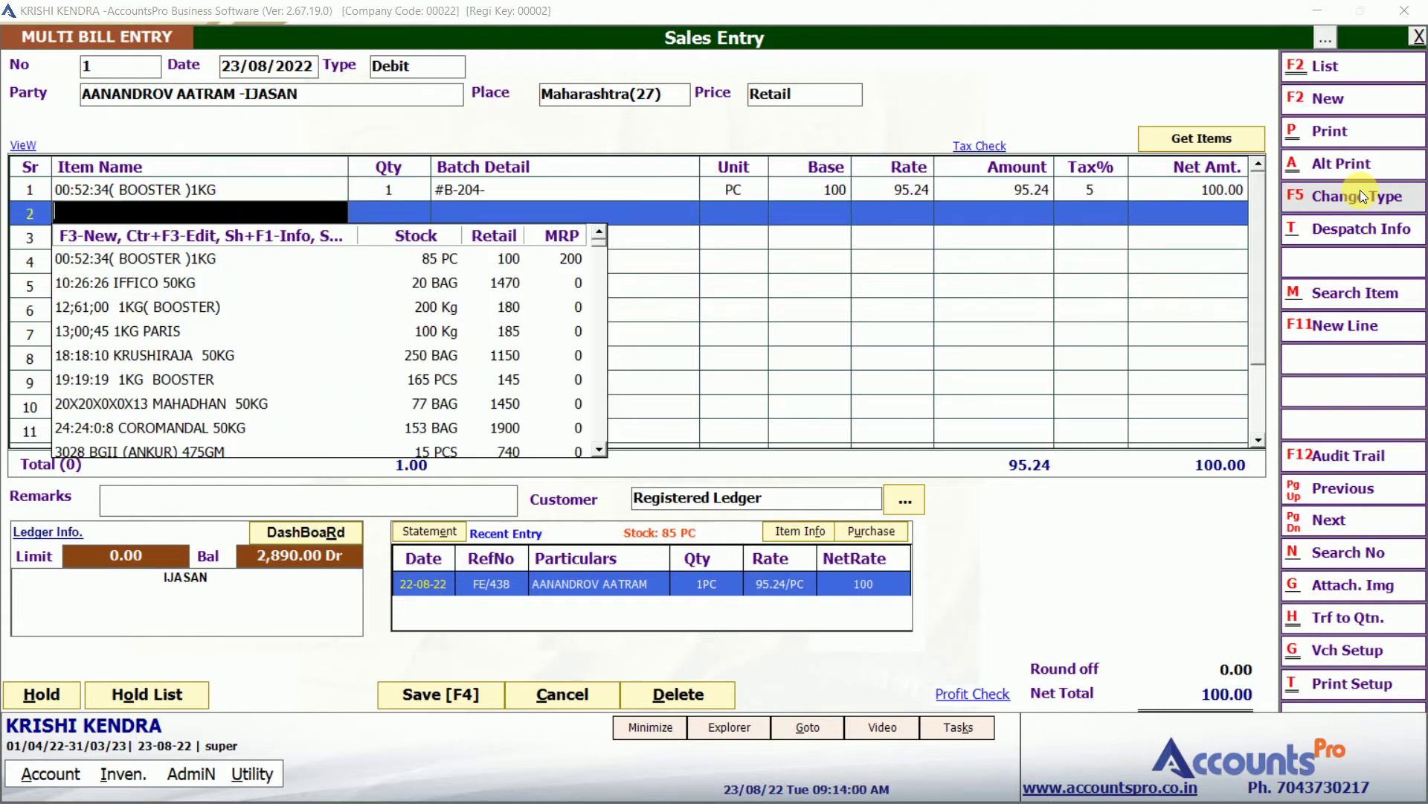
{"action": "type", "text": "3028"}
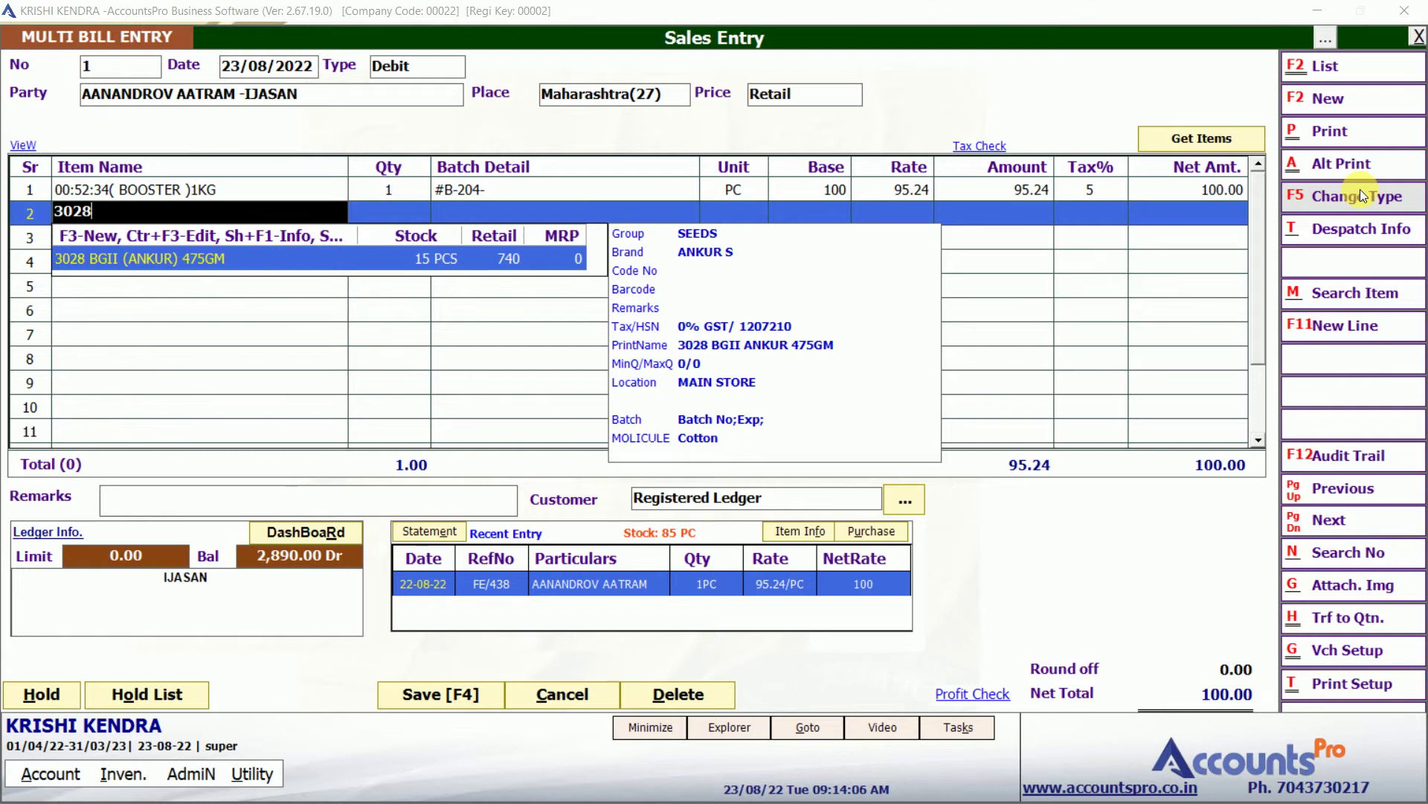
{"action": "key", "text": "Return"}
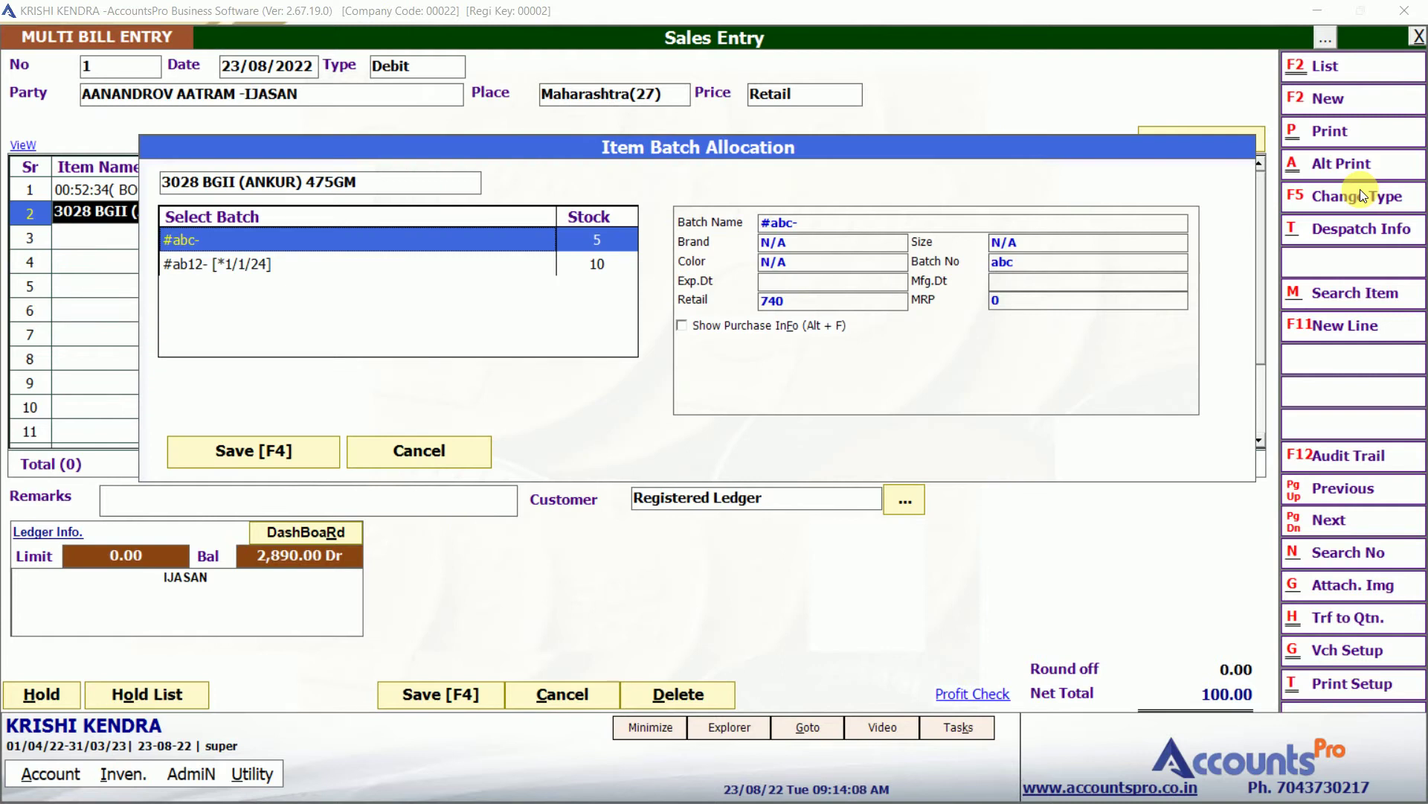
Allocate batch #ab12 to the 3028 BGII (ANKUR) 475GM line.
{"action": "key", "text": "Down"}
{"action": "key", "text": "Up"}
{"action": "key", "text": "Down"}
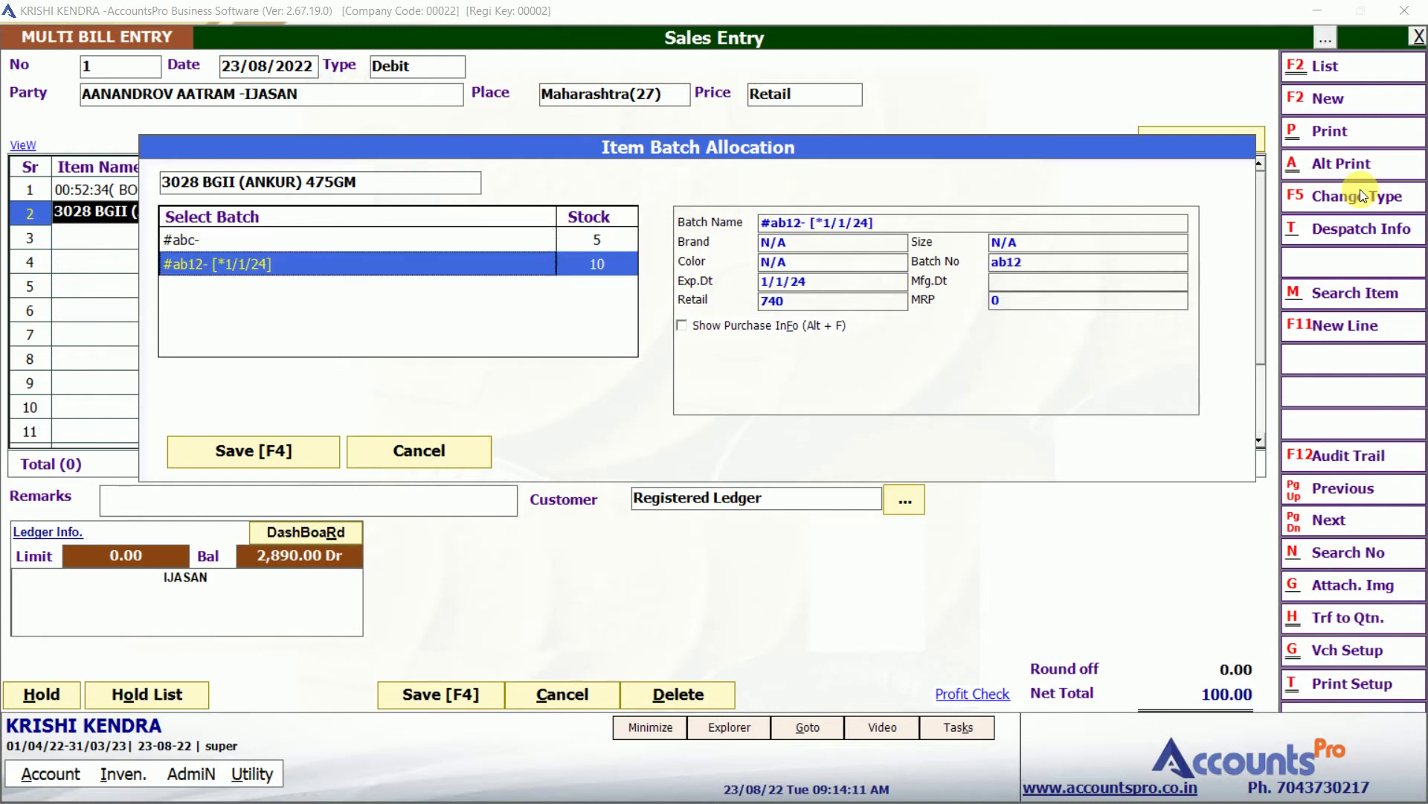
{"action": "key", "text": "Up"}
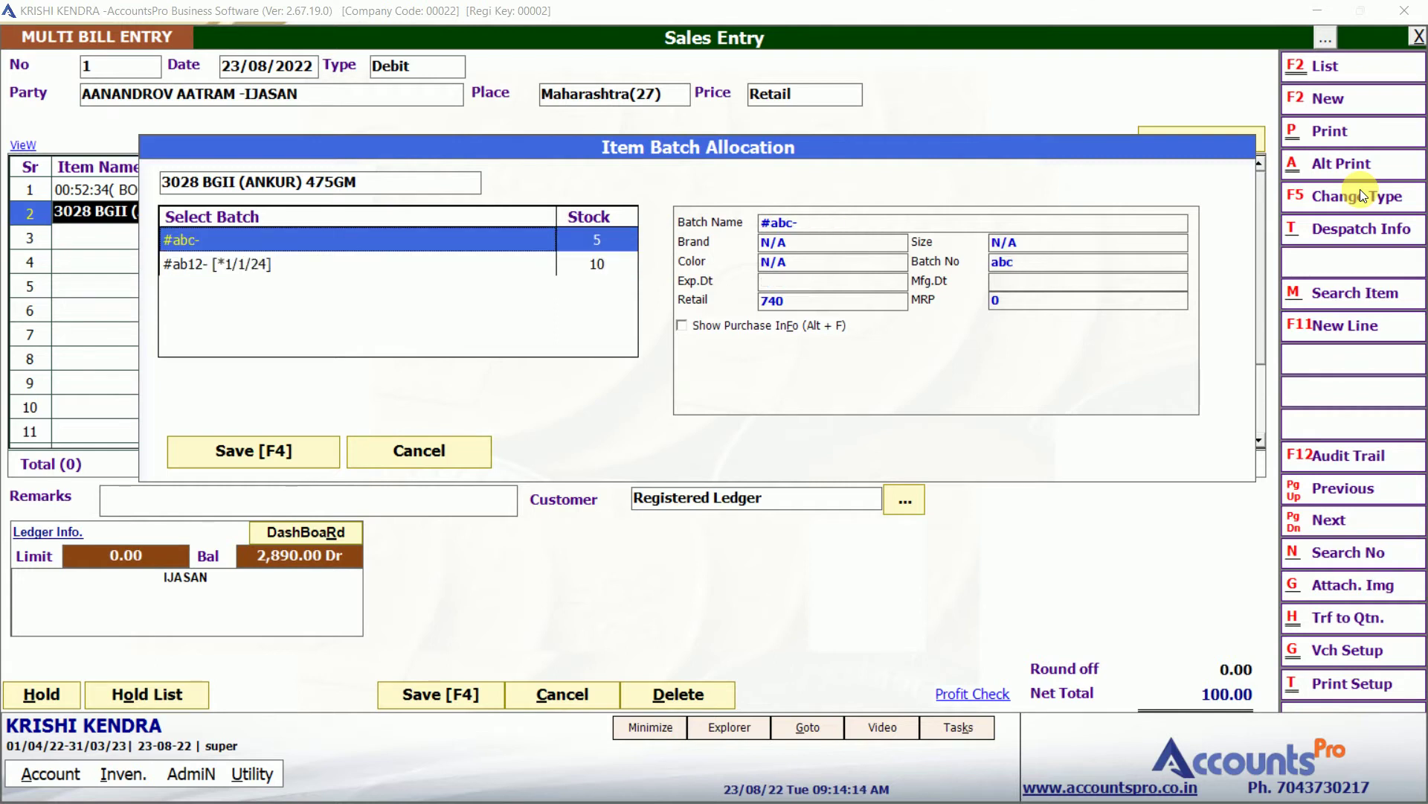
{"action": "key", "text": "Down"}
{"action": "key", "text": "Return"}
{"action": "key", "text": "Return"}
{"action": "key", "text": "Return"}
{"action": "key", "text": "Return"}
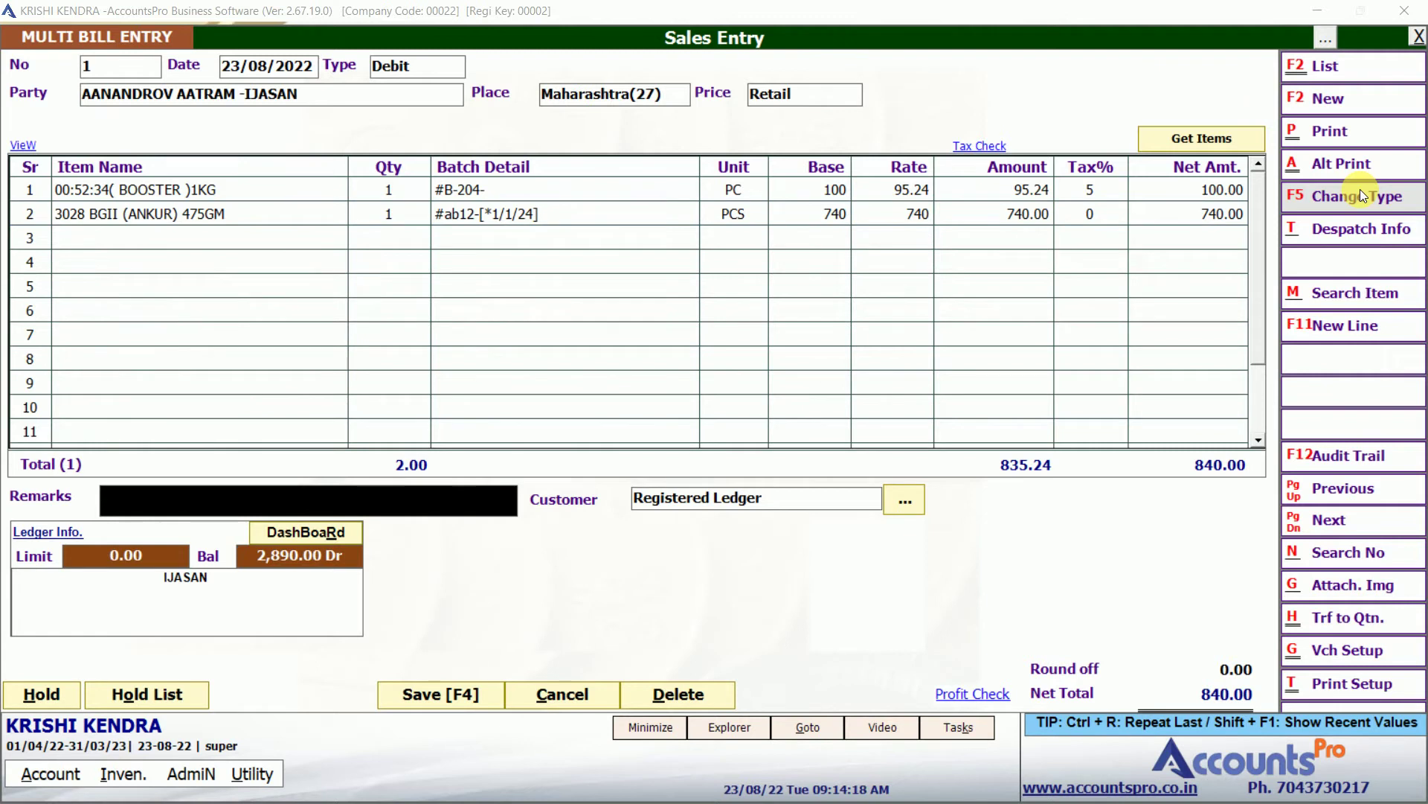
{"action": "key", "text": "Return"}
{"action": "key", "text": "Return"}
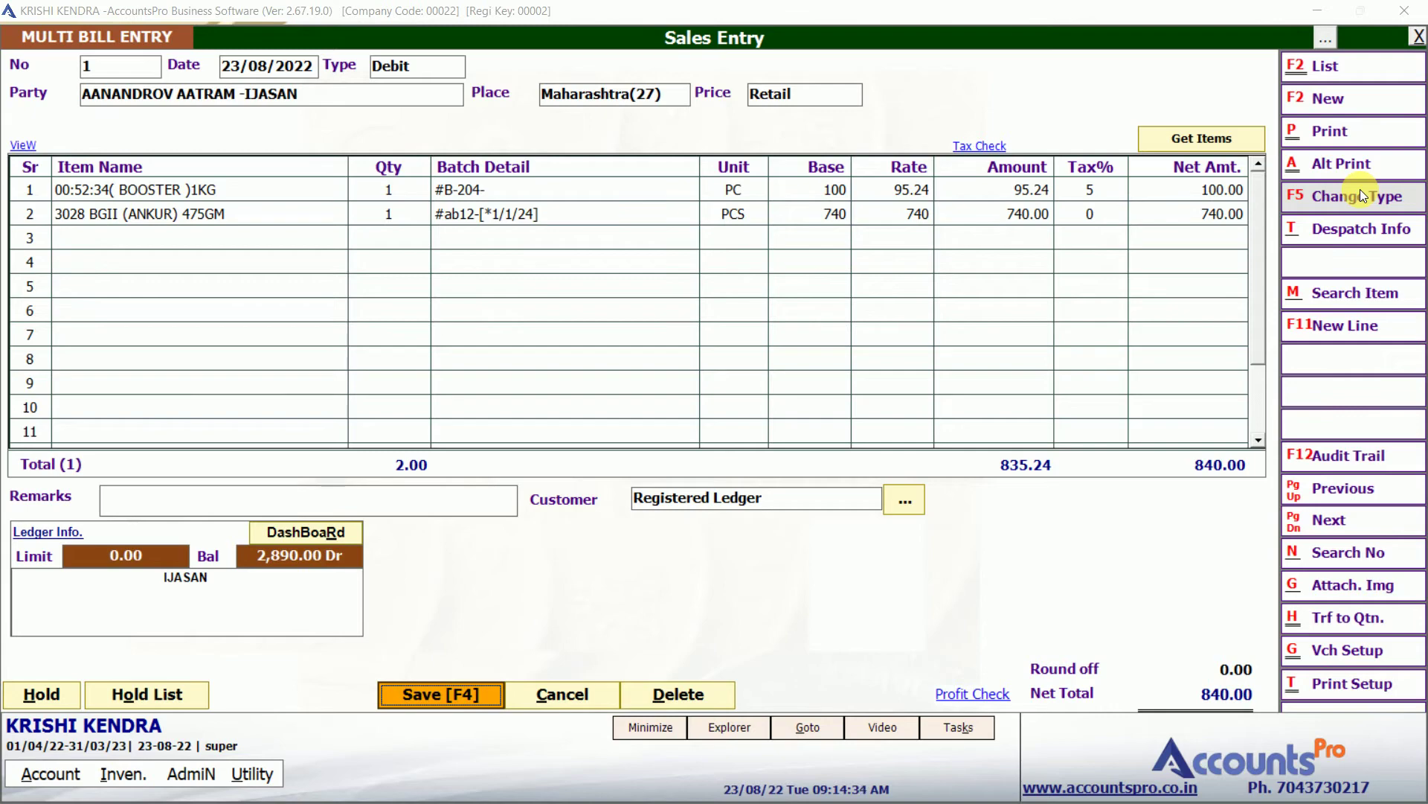
Save the 840.00 sale without printing the invoice and quit Sales Entry.
{"action": "key", "text": "F4"}
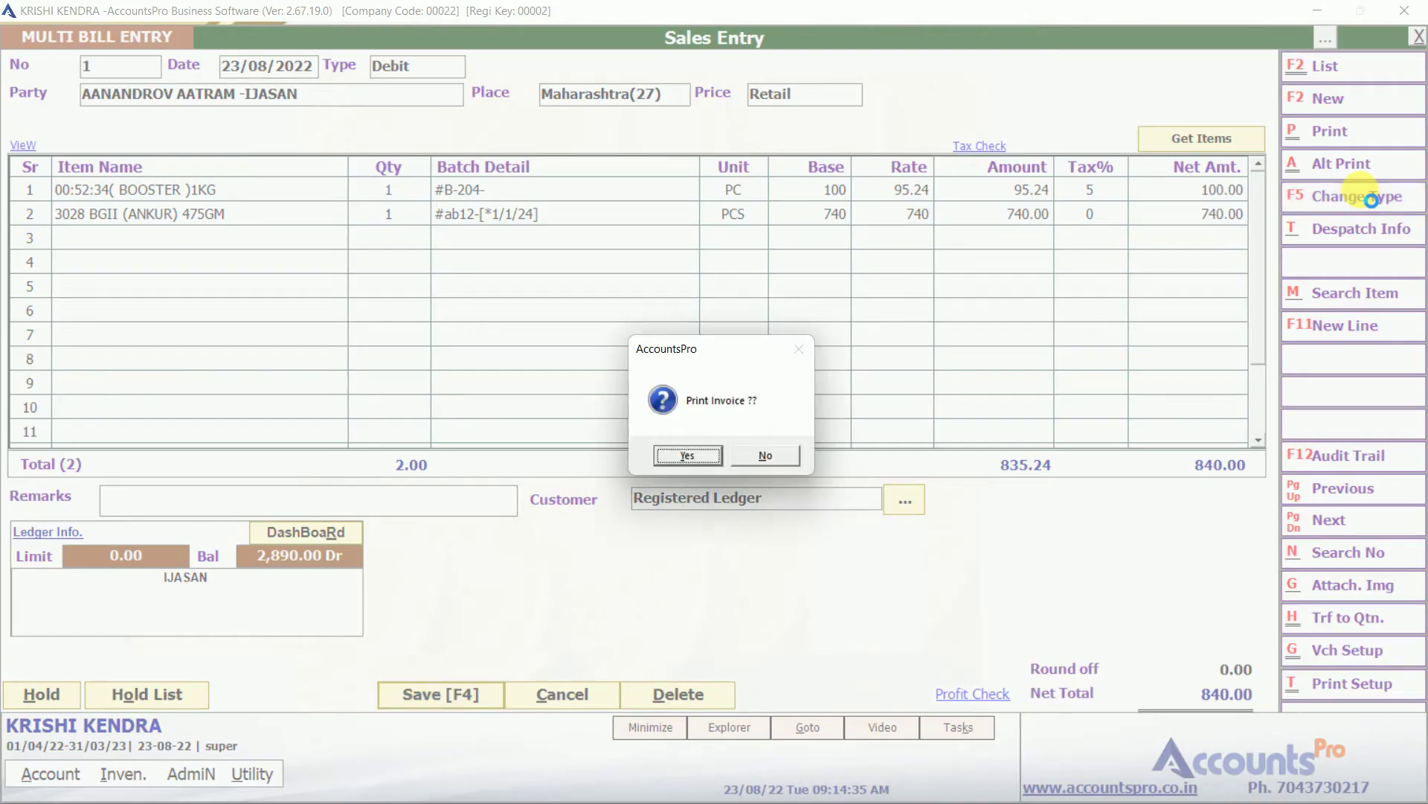
{"action": "key", "text": "Right"}
{"action": "key", "text": "Return"}
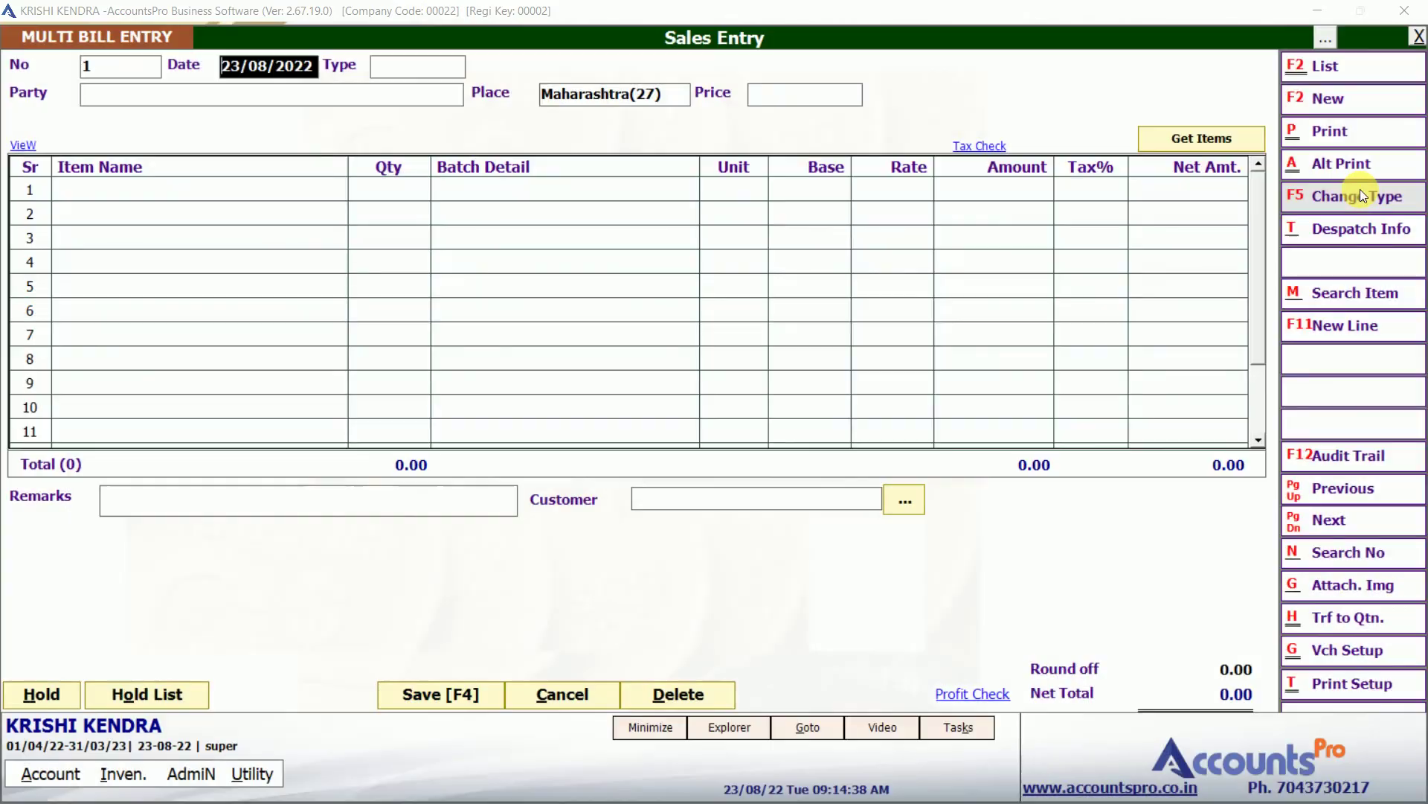
{"action": "key", "text": "Escape"}
{"action": "key", "text": "Return"}
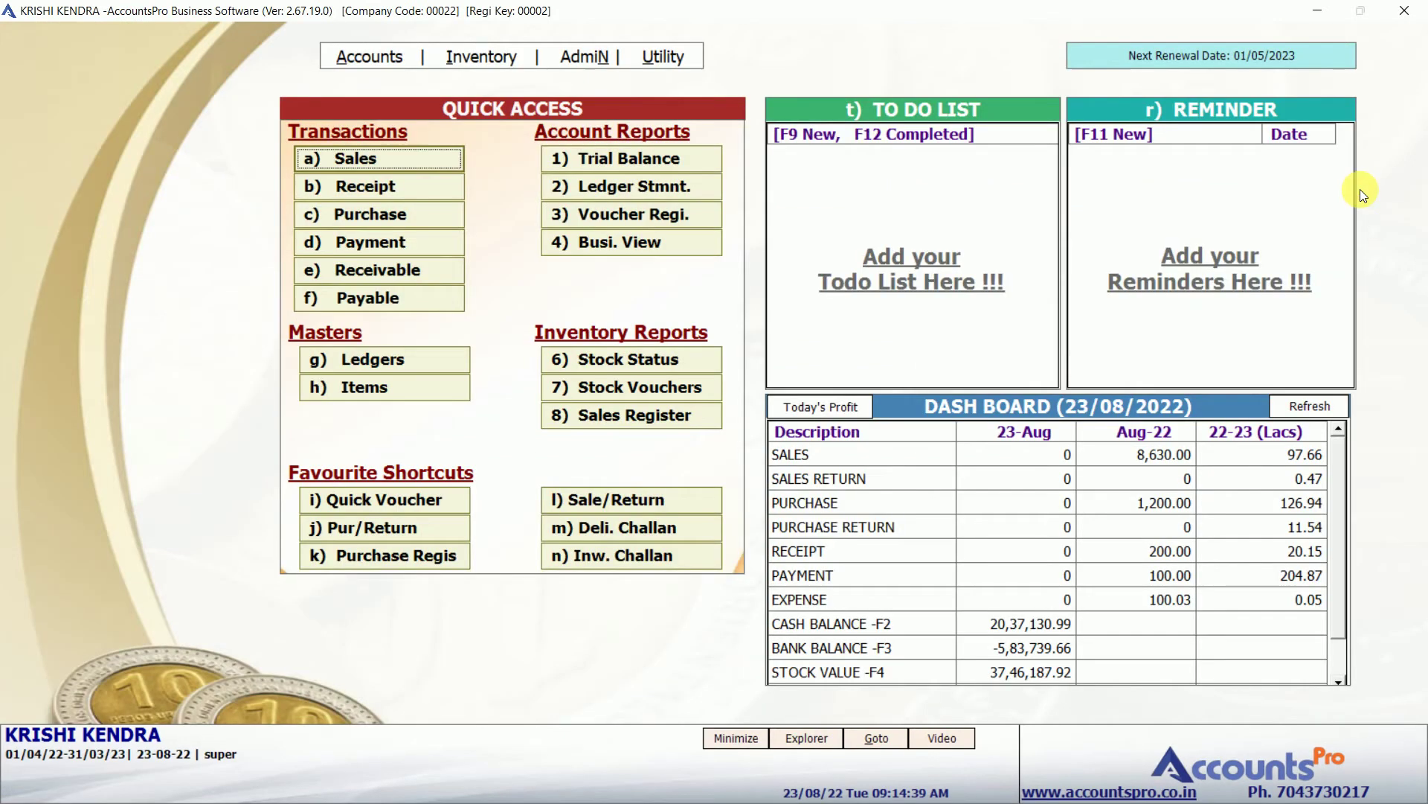
Show the ledger statement for the customer's ledger.
{"action": "left_click", "coordinate": [711, 183]}
{"action": "type", "text": "aan"}
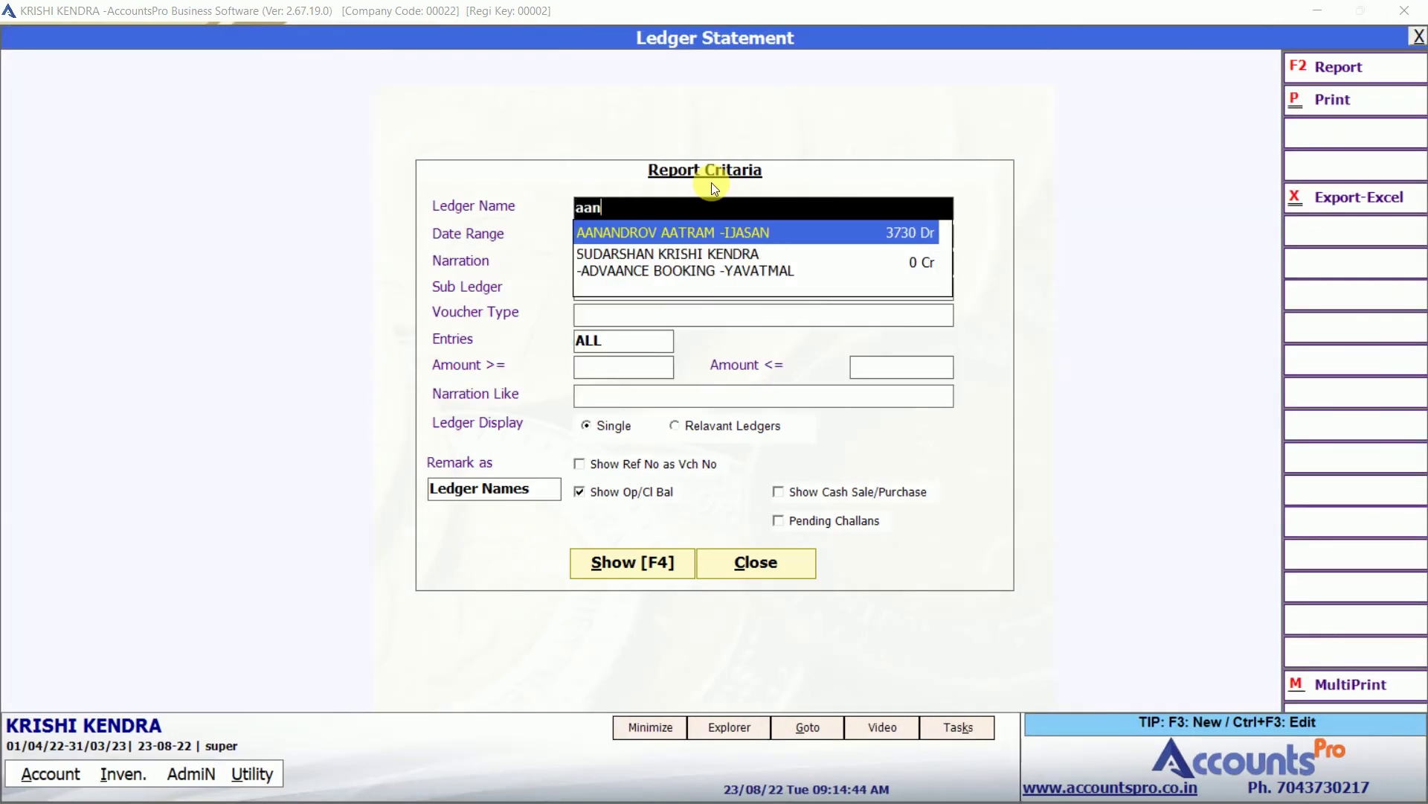
{"action": "key", "text": "Return"}
{"action": "key", "text": "F4"}
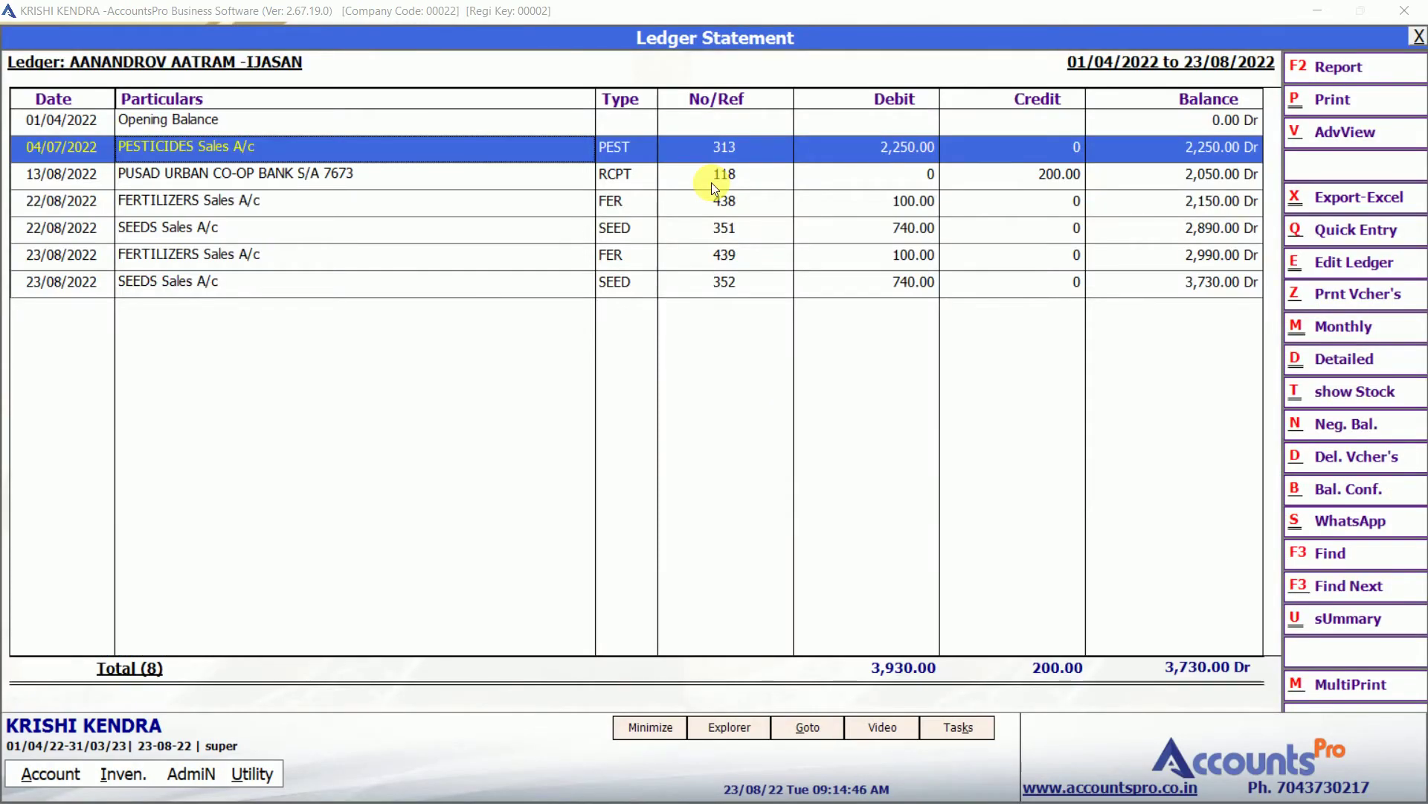
Open the 23/08/2022 fertilizer sale 439 from the statement rows.
{"action": "key", "text": "Down"}
{"action": "key", "text": "Down"}
{"action": "key", "text": "Down"}
{"action": "key", "text": "Down"}
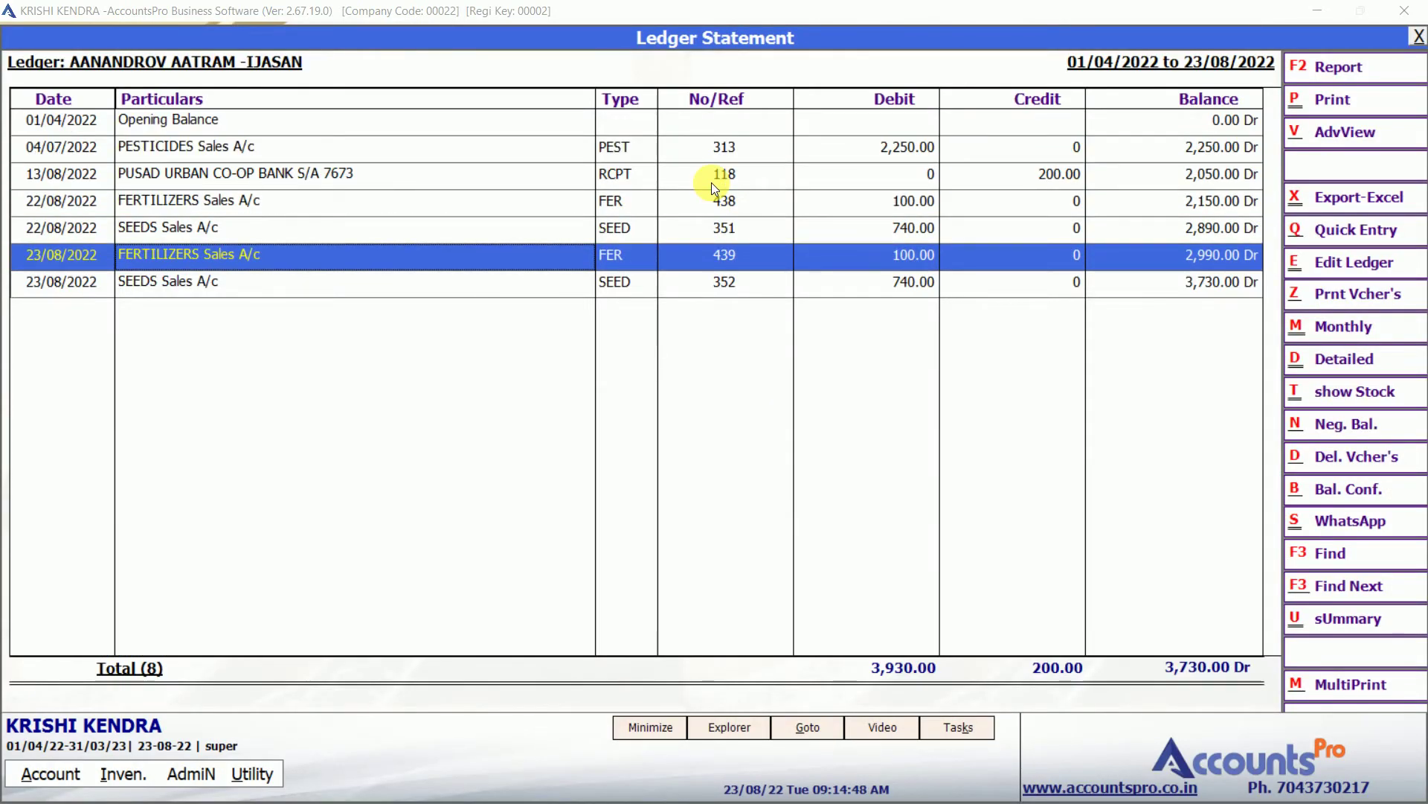
{"action": "key", "text": "Right"}
{"action": "key", "text": "Right"}
{"action": "key", "text": "Right"}
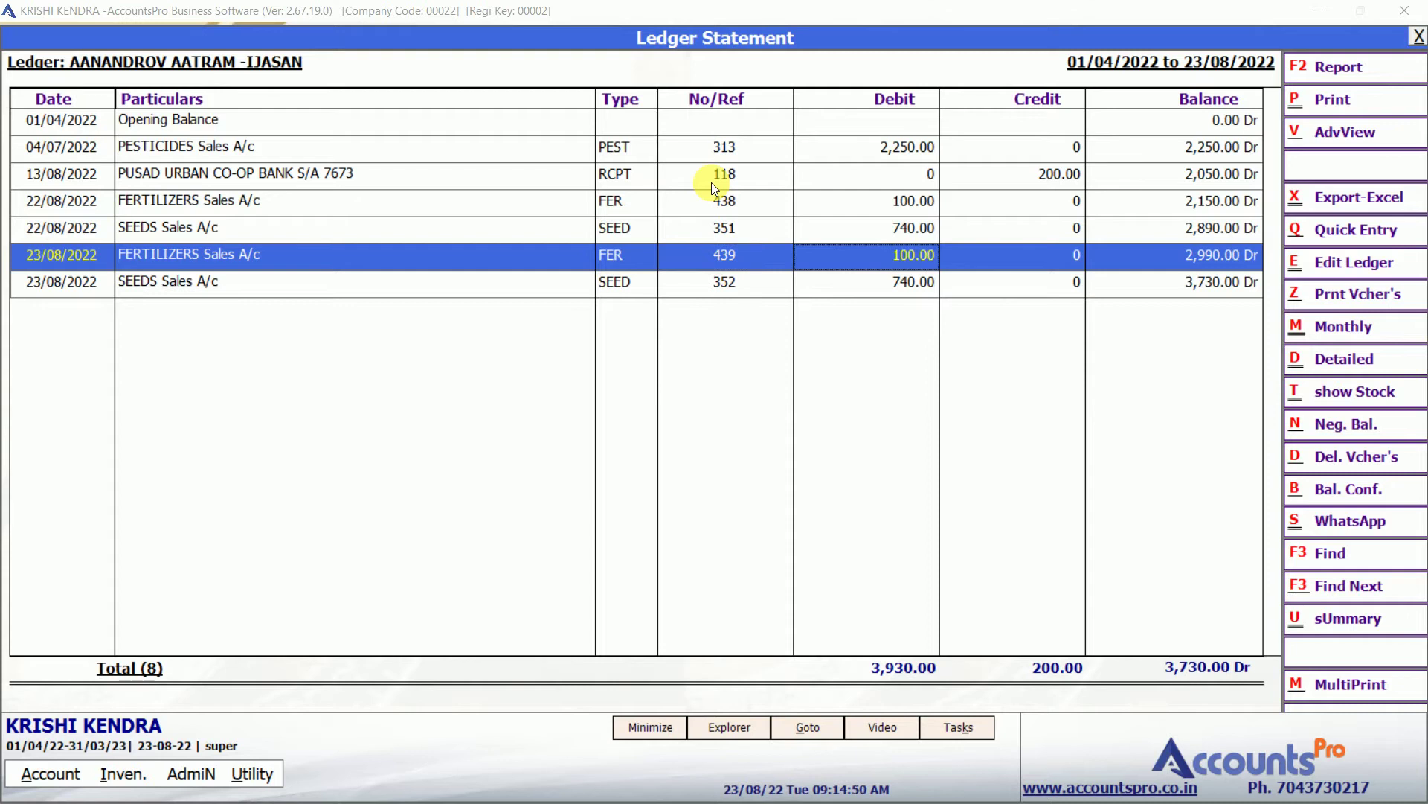
{"action": "key", "text": "Down"}
{"action": "key", "text": "Up"}
{"action": "key", "text": "Return"}
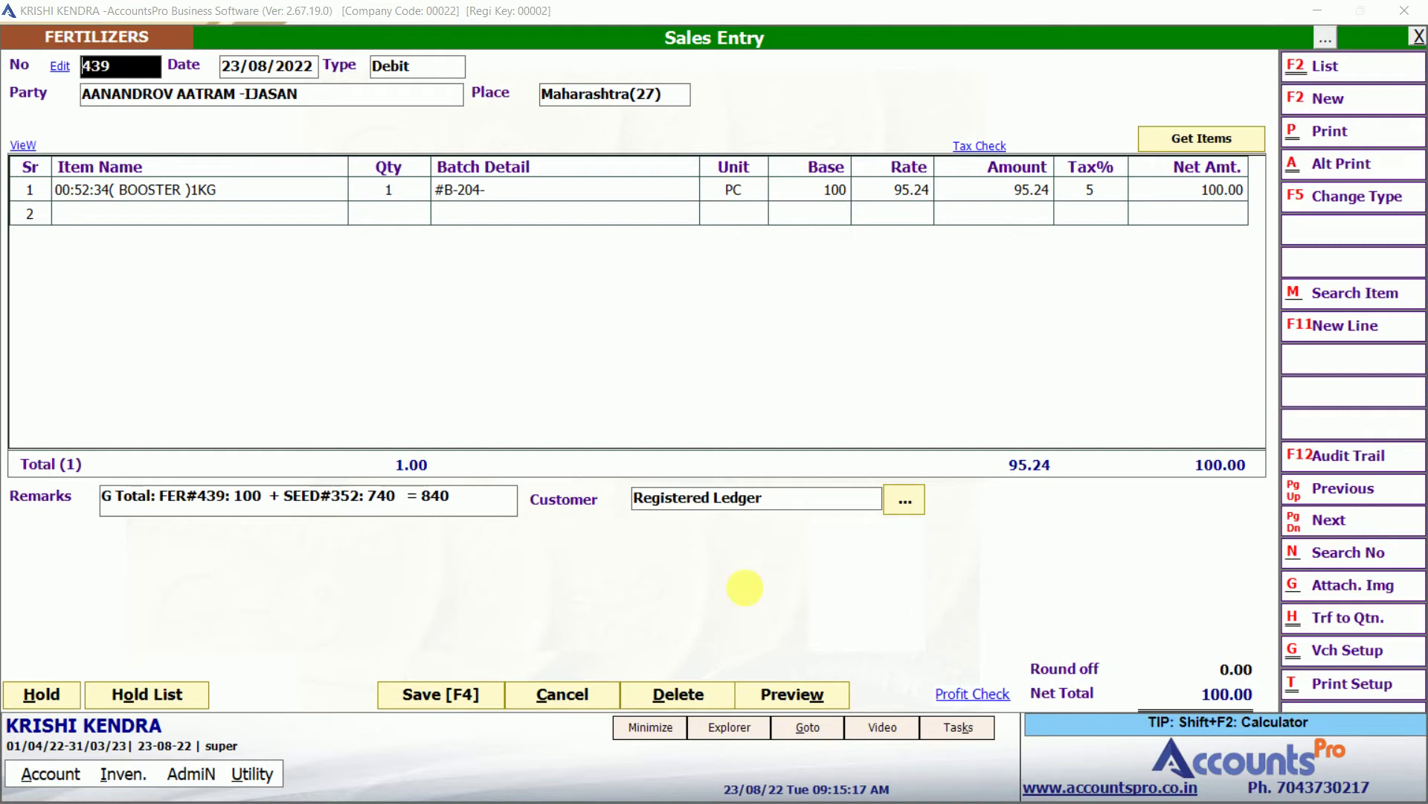
Preview the FER/439 credit memo and inspect its shop title, terms text and QR code area.
{"action": "left_click", "coordinate": [812, 691]}
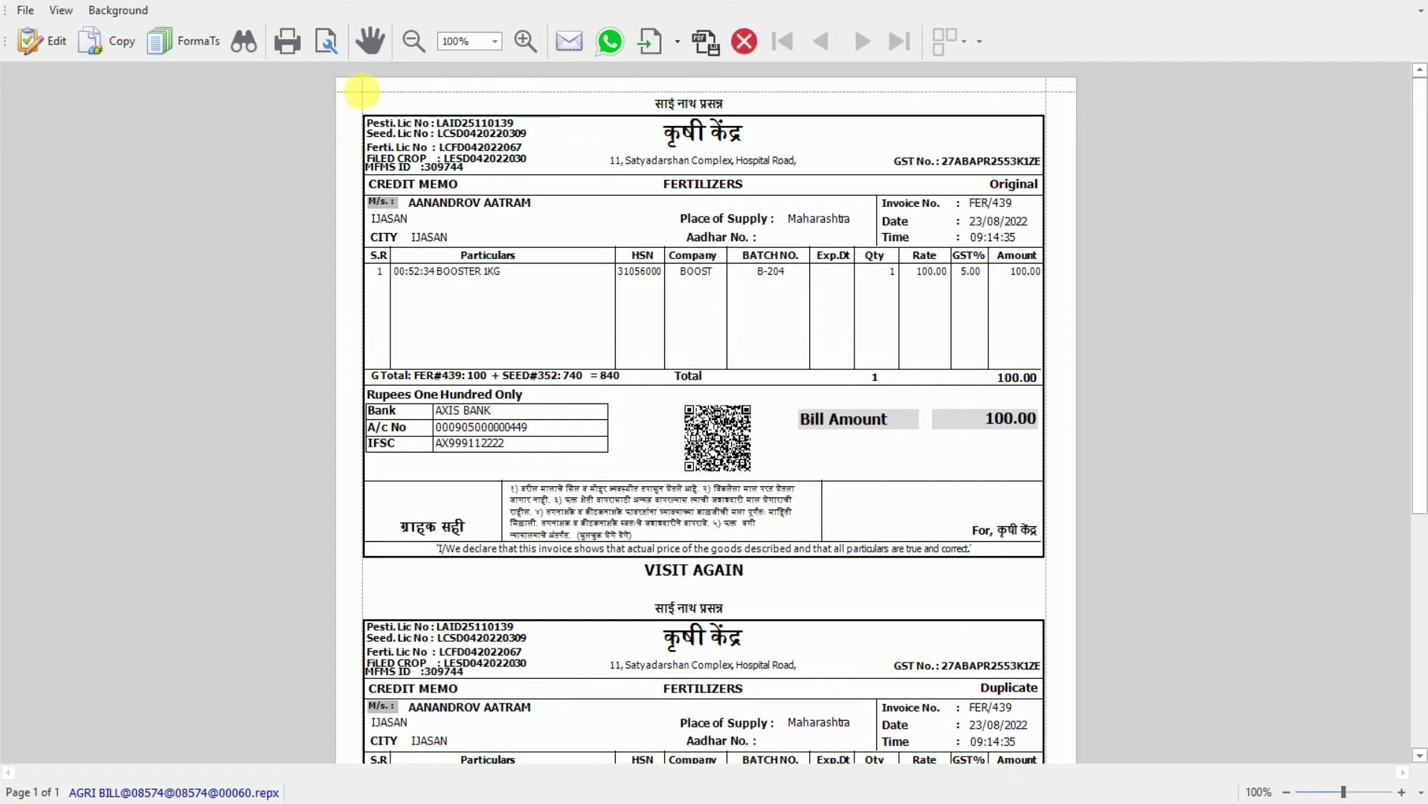
{"action": "left_click_drag", "start_coordinate": [330, 111], "coordinate": [983, 516]}
{"action": "left_click", "coordinate": [692, 137]}
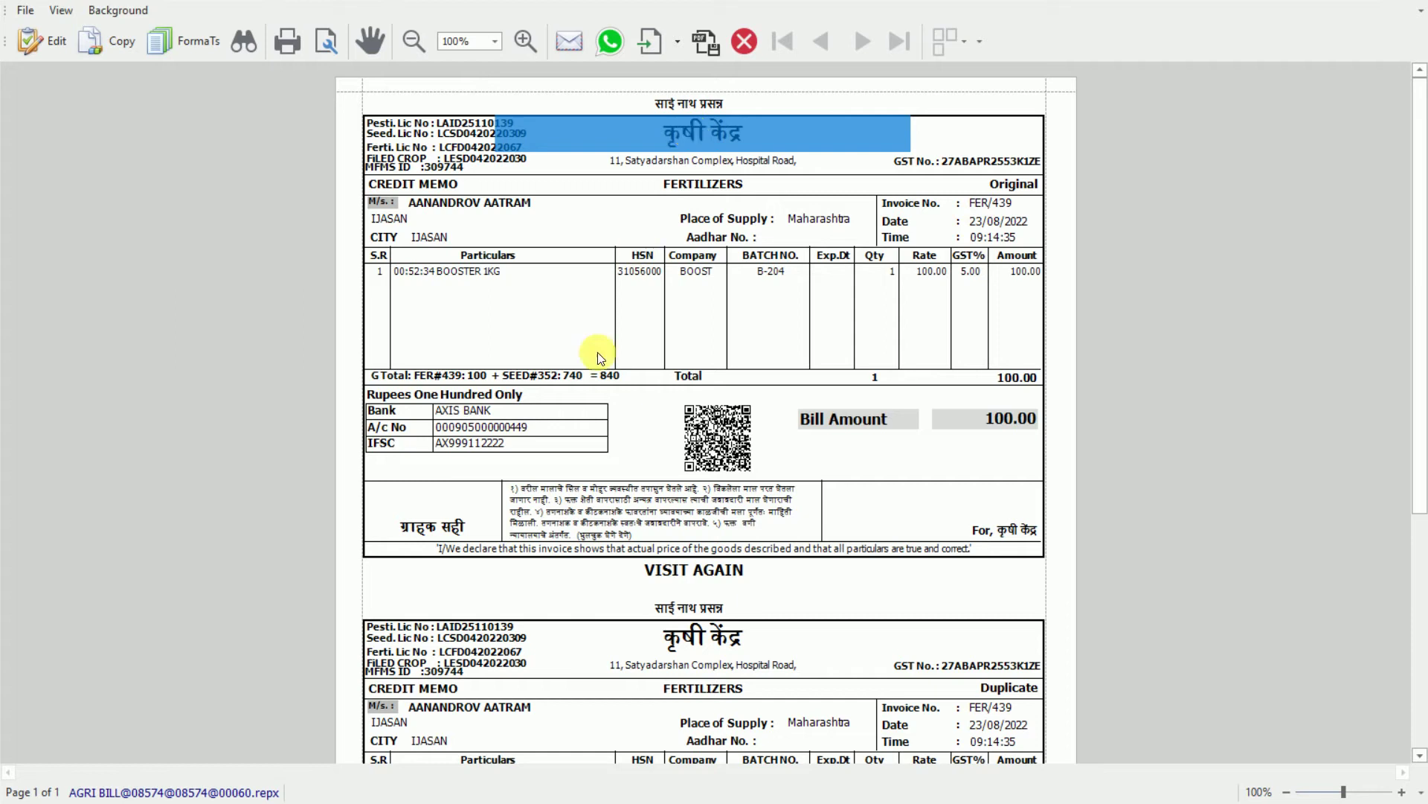
{"action": "left_click_drag", "start_coordinate": [517, 474], "coordinate": [685, 529]}
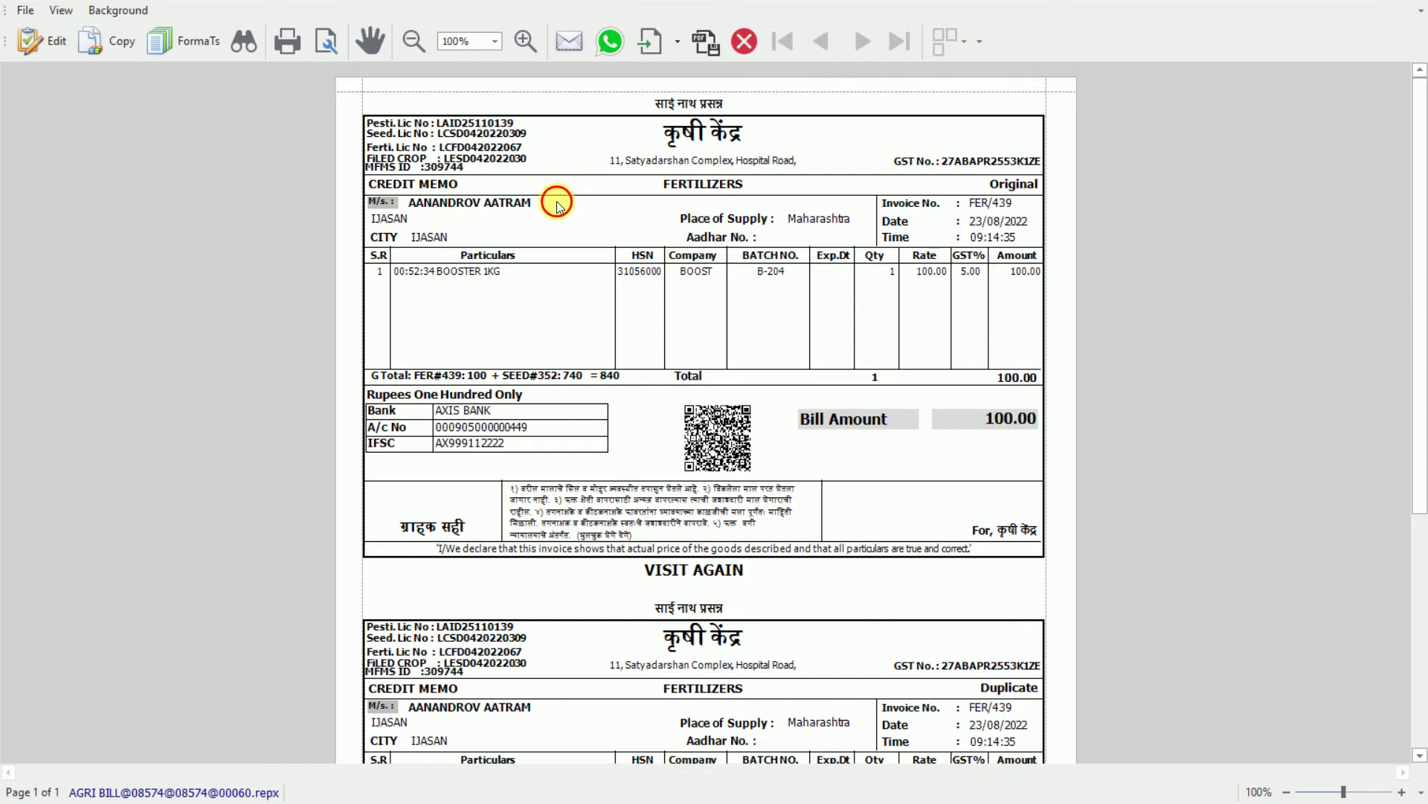
Close the invoice print preview and return to the sale 439 voucher.
{"action": "key", "text": "Escape"}
{"action": "key", "text": "Return"}
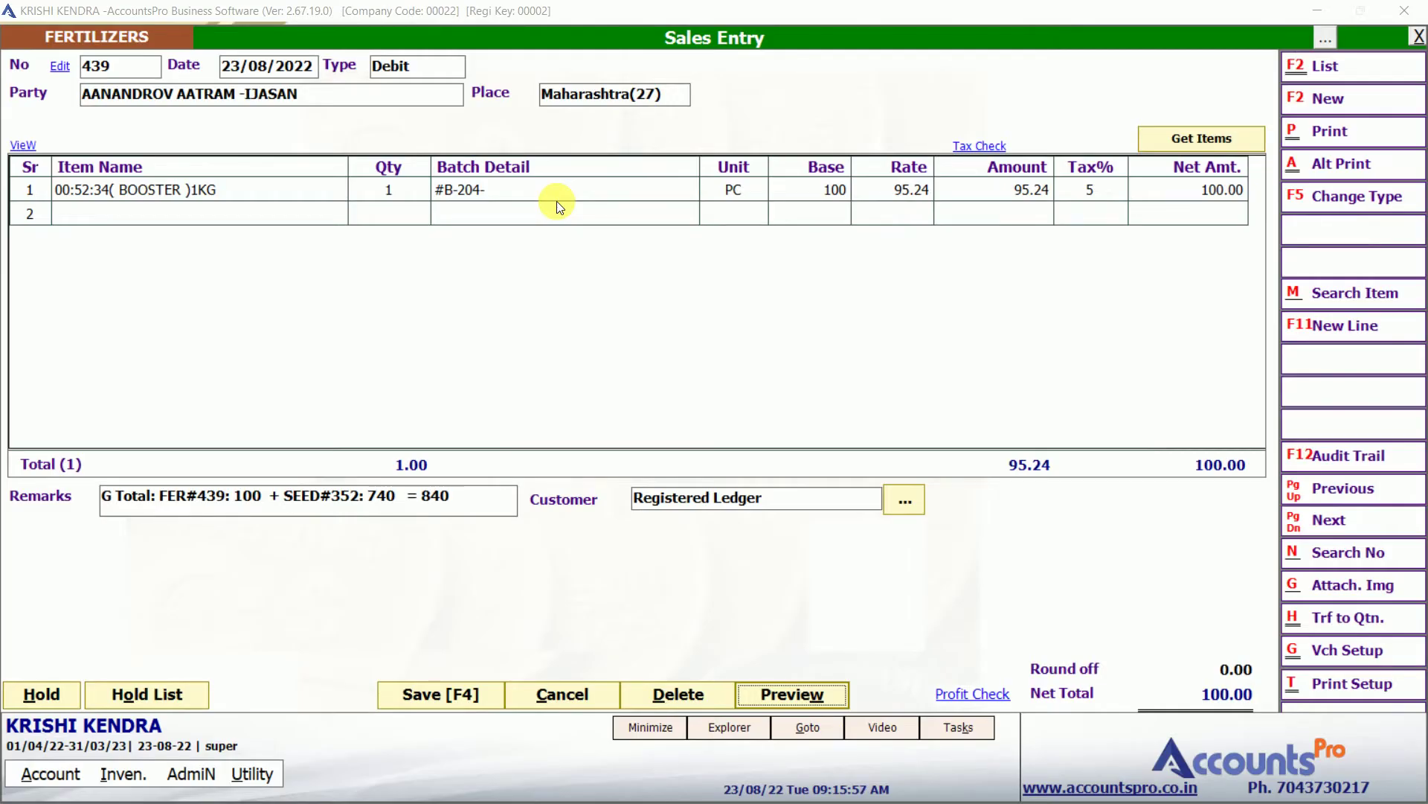
{"action": "left_click", "coordinate": [125, 72]}
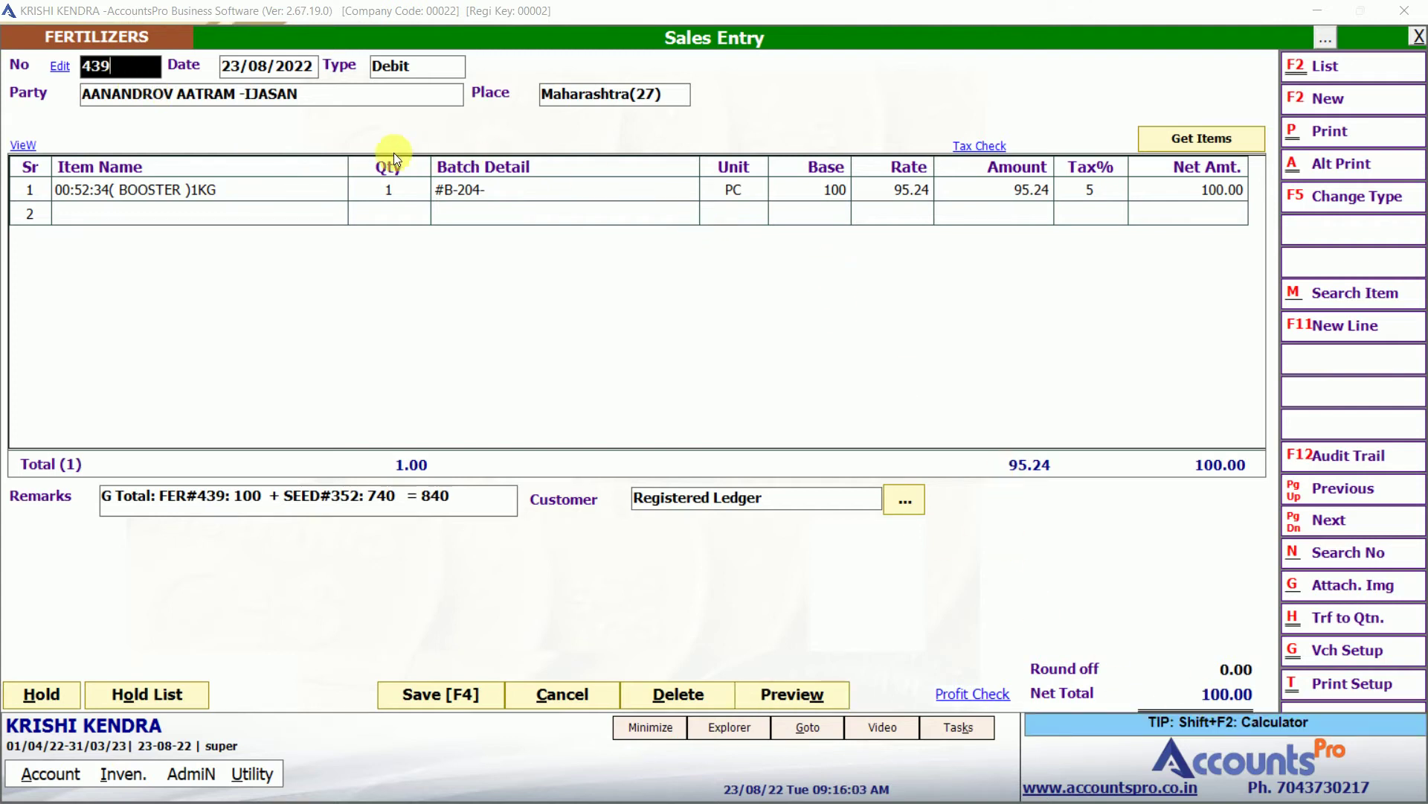
Change the BOOSTER 1KG rate to 50, save sale 439 and reopen it.
{"action": "left_click", "coordinate": [317, 192]}
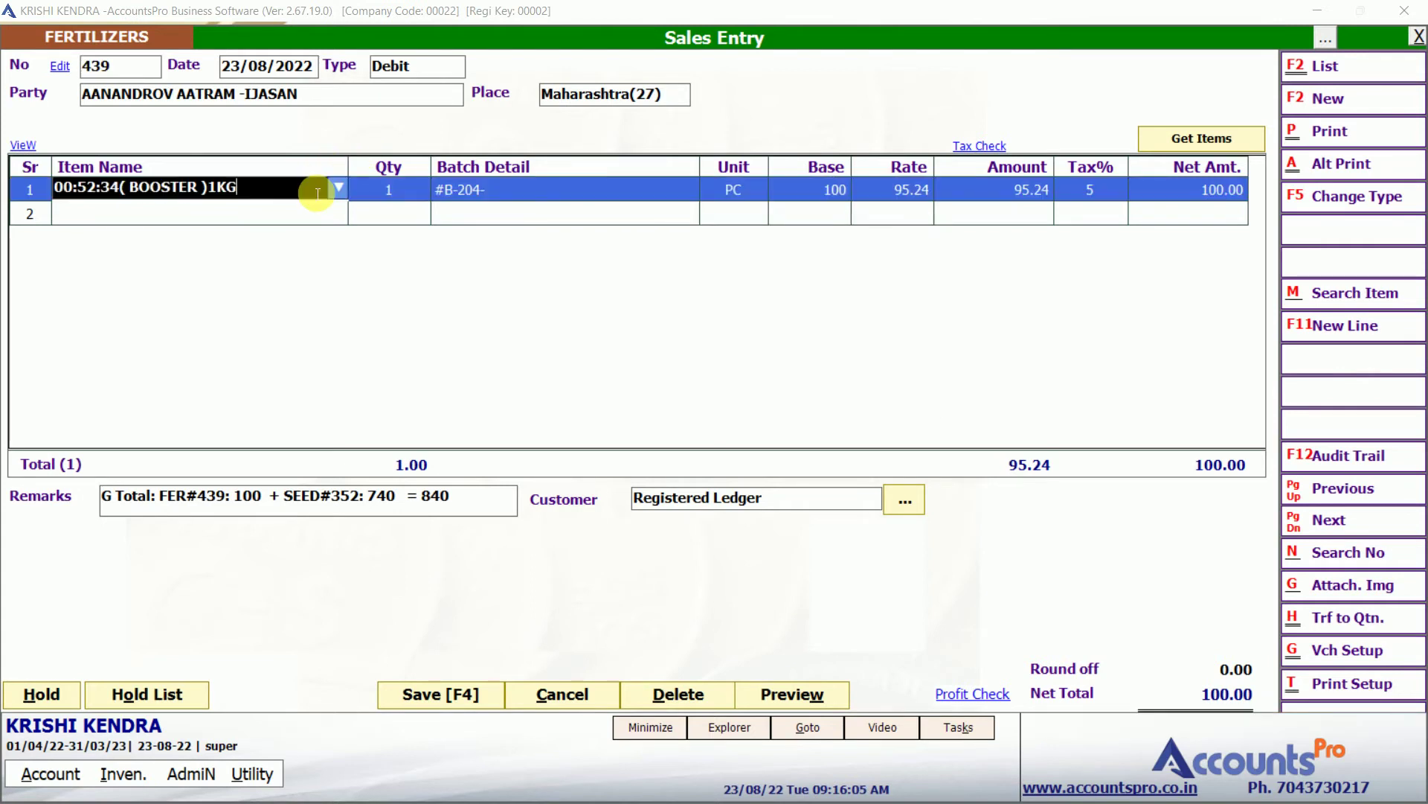
{"action": "key", "text": "Return"}
{"action": "key", "text": "Return"}
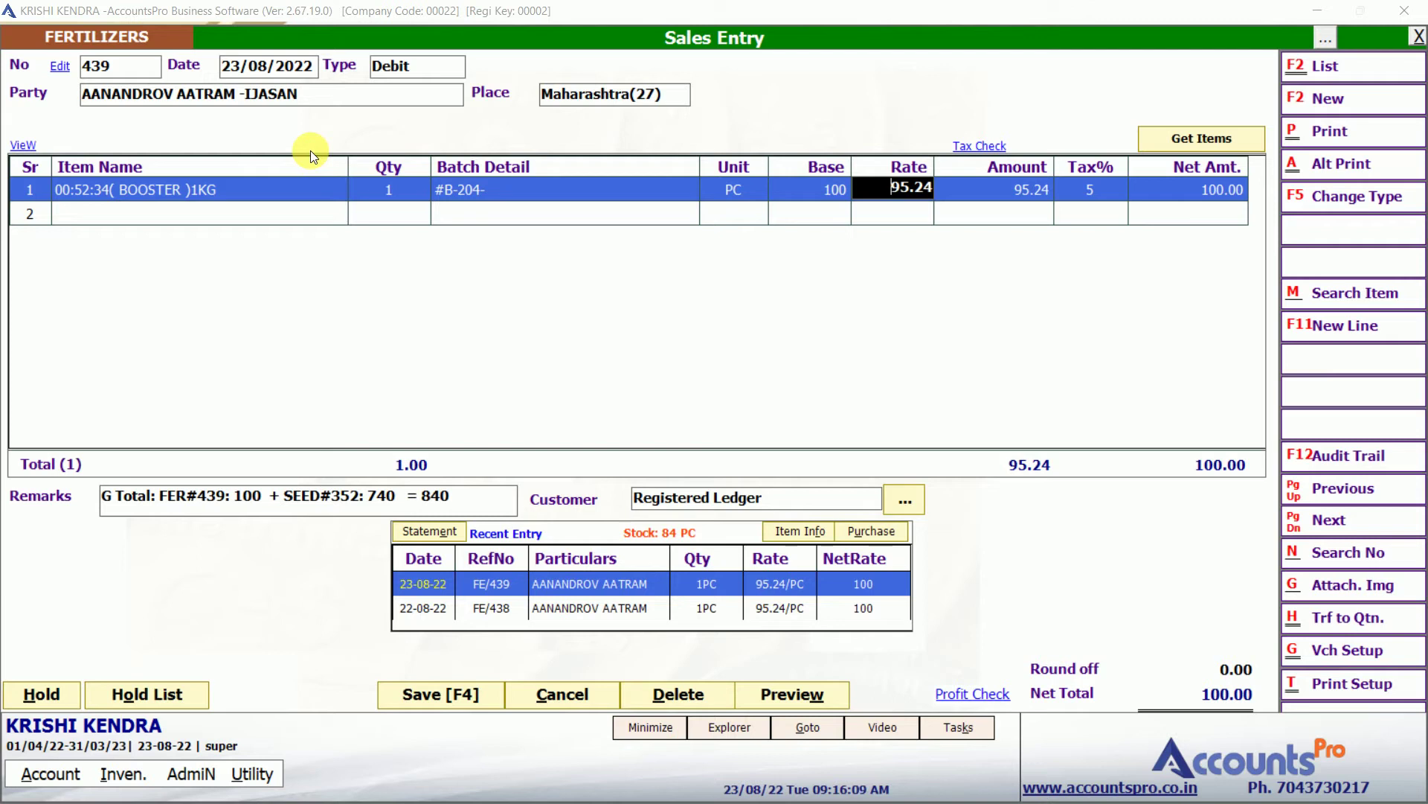
{"action": "type", "text": "50"}
{"action": "key", "text": "Return"}
{"action": "key", "text": "Return"}
{"action": "key", "text": "Return"}
{"action": "key", "text": "Return"}
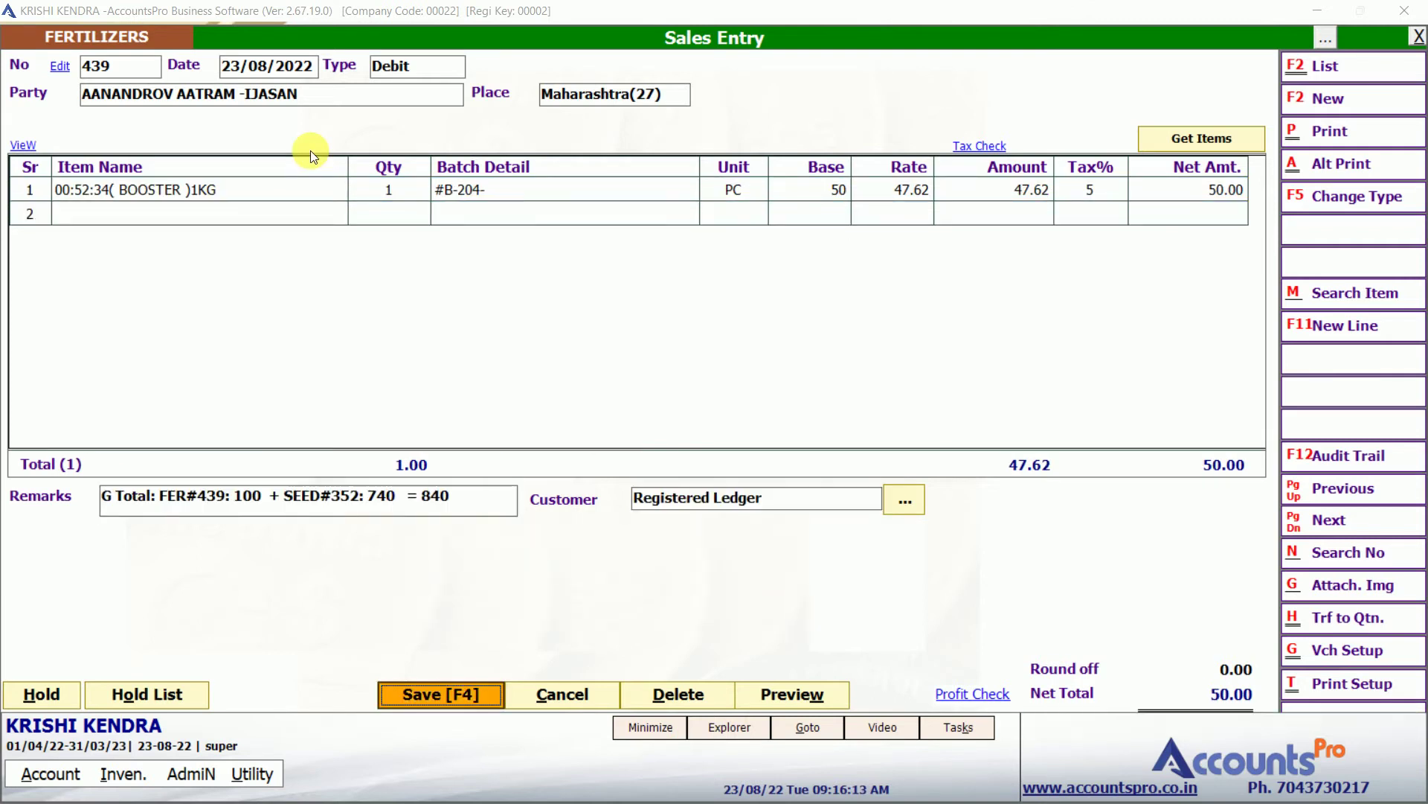
{"action": "key", "text": "Return"}
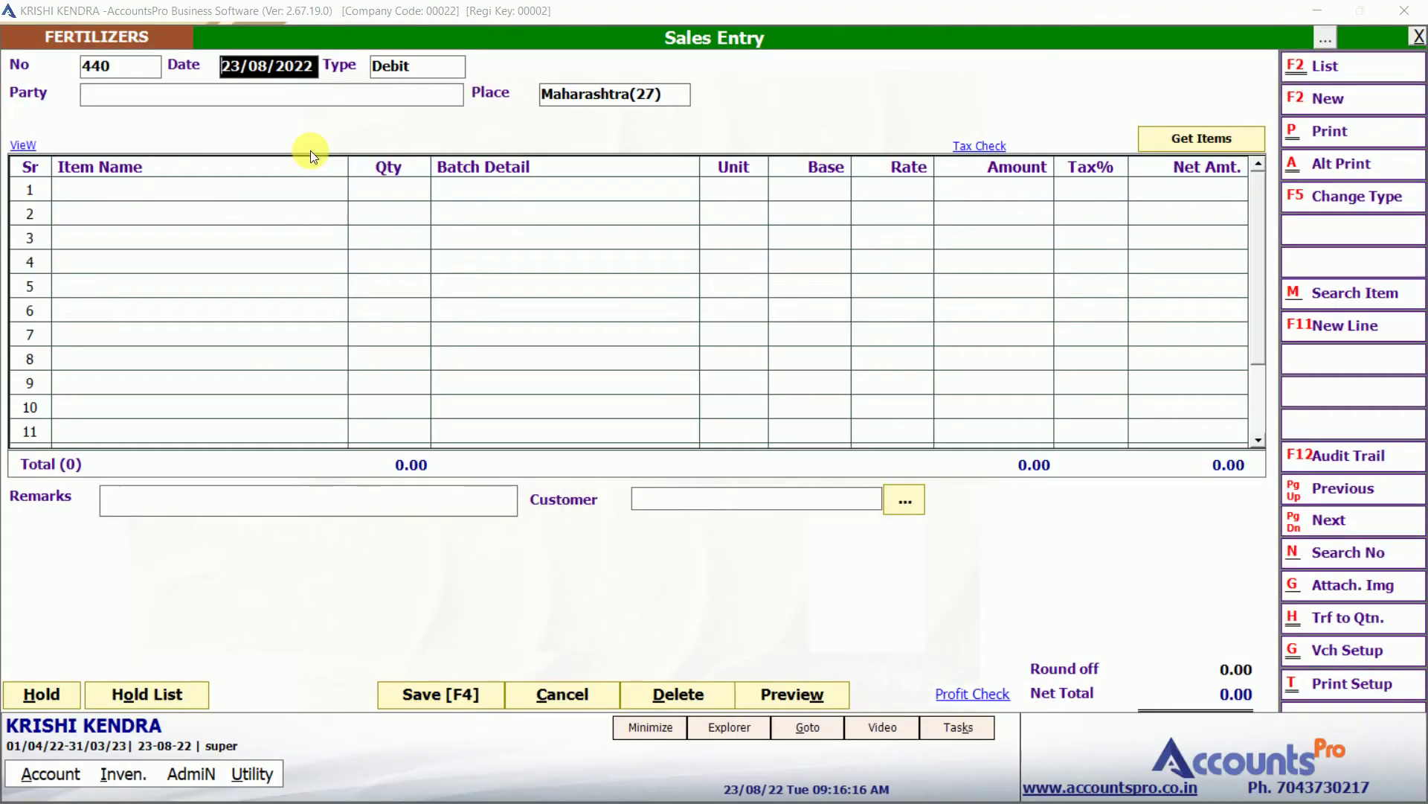
{"action": "key", "text": "Page_Up"}
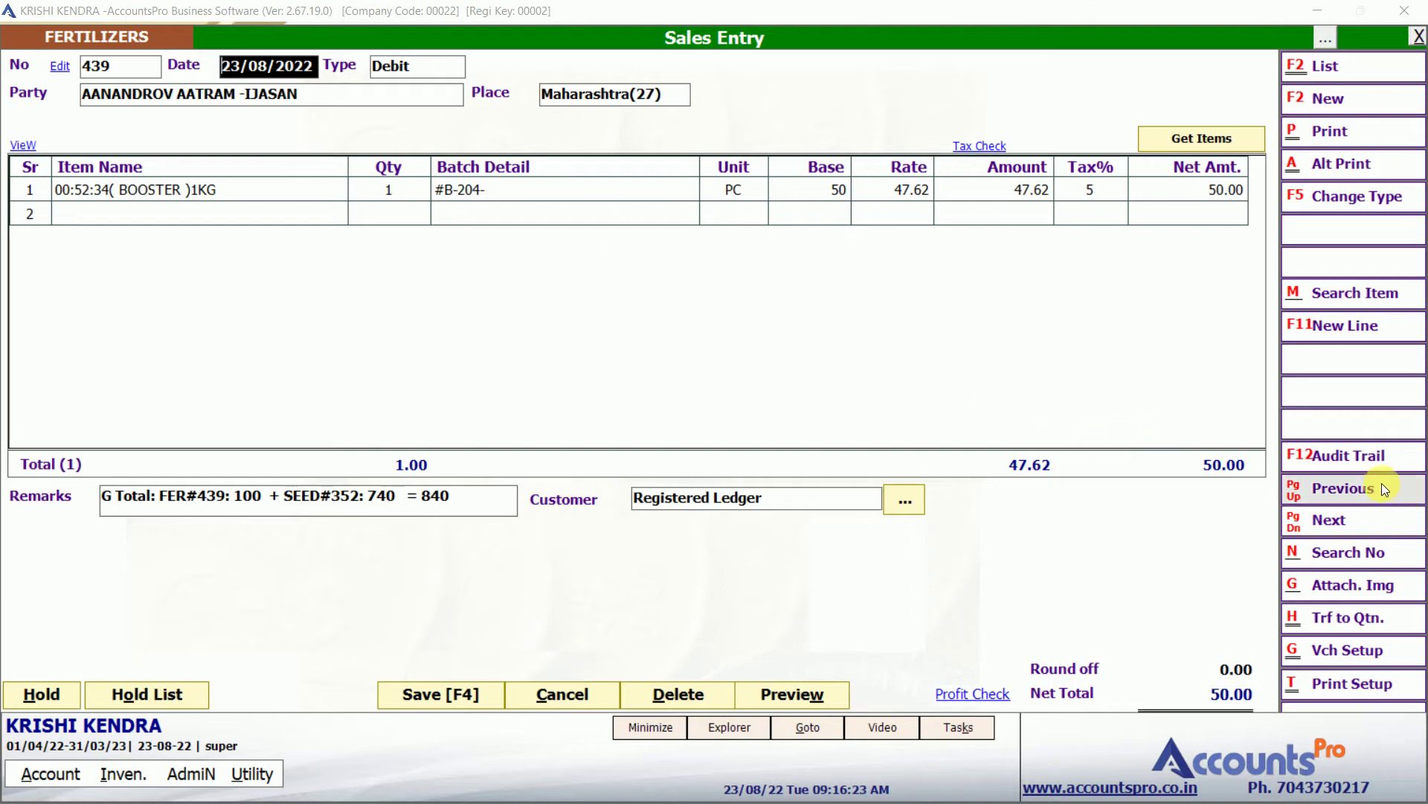
{"action": "left_click", "coordinate": [1337, 457]}
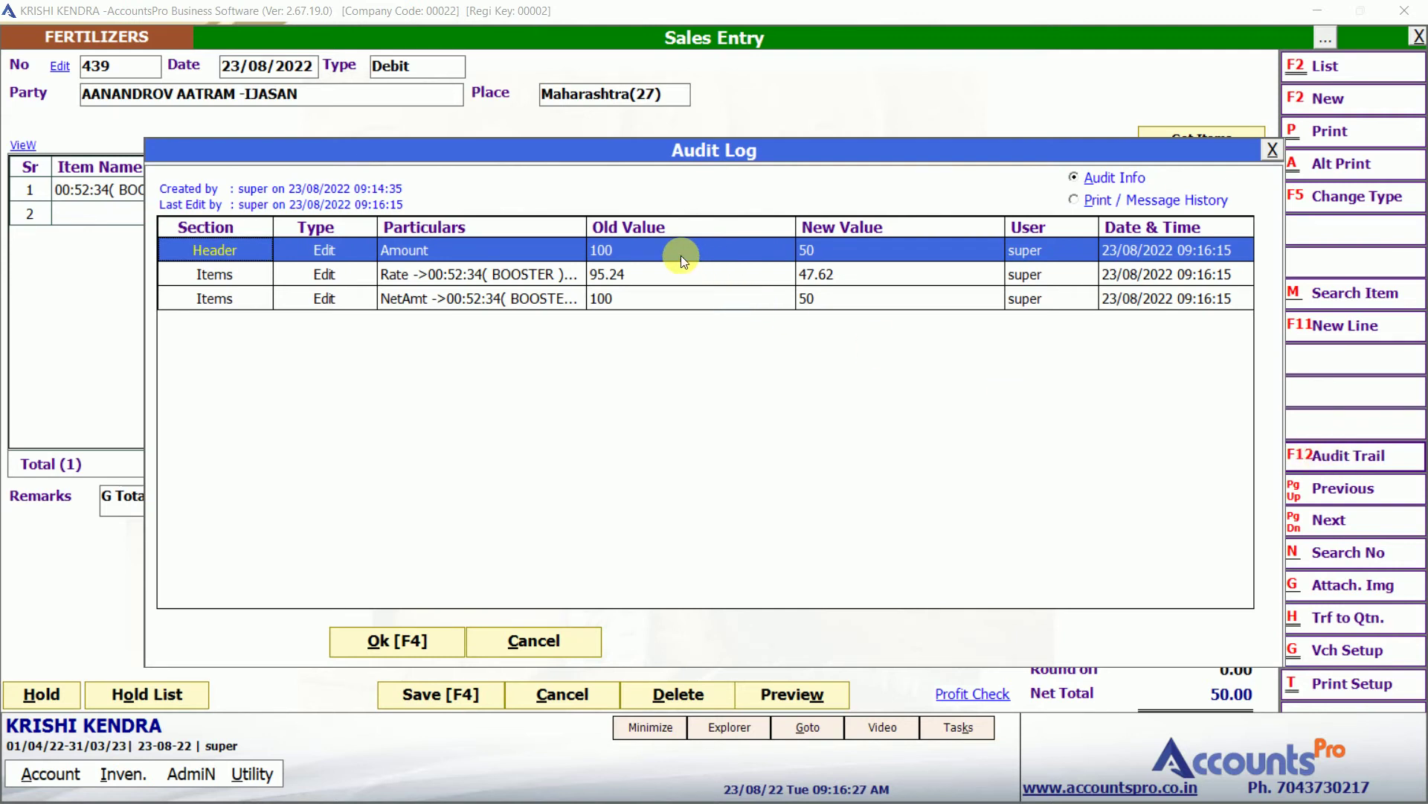
{"action": "left_click", "coordinate": [661, 253]}
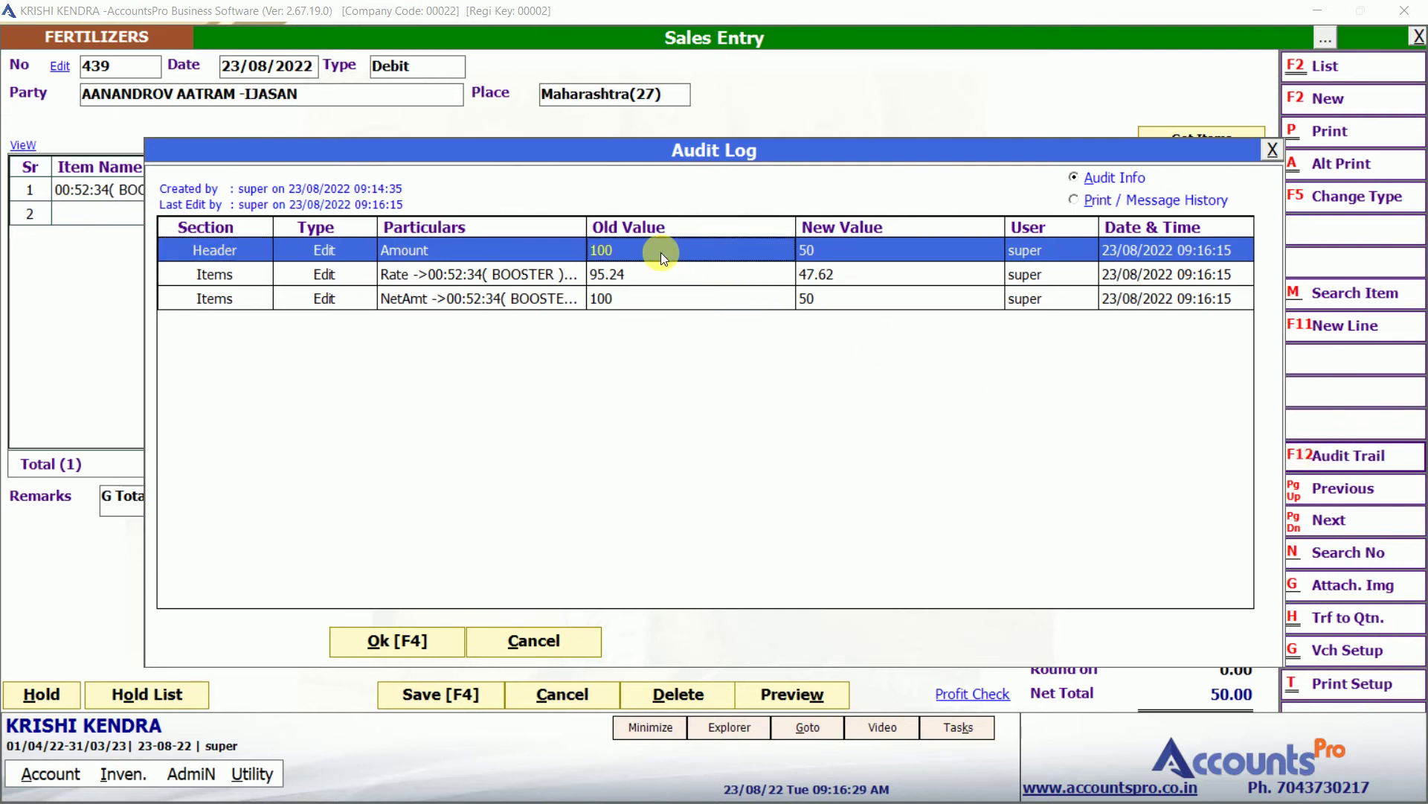
{"action": "key", "text": "Right"}
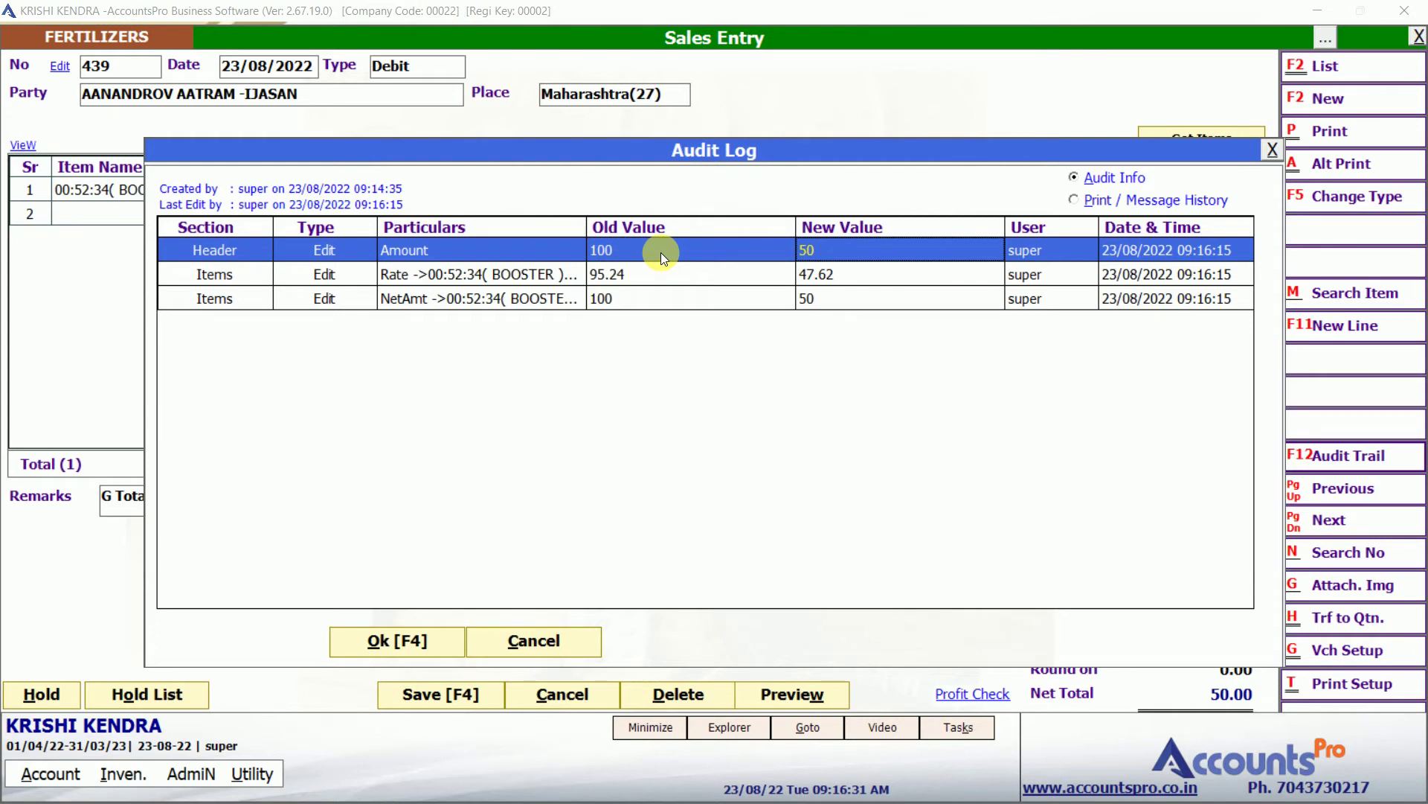
{"action": "key", "text": "Down"}
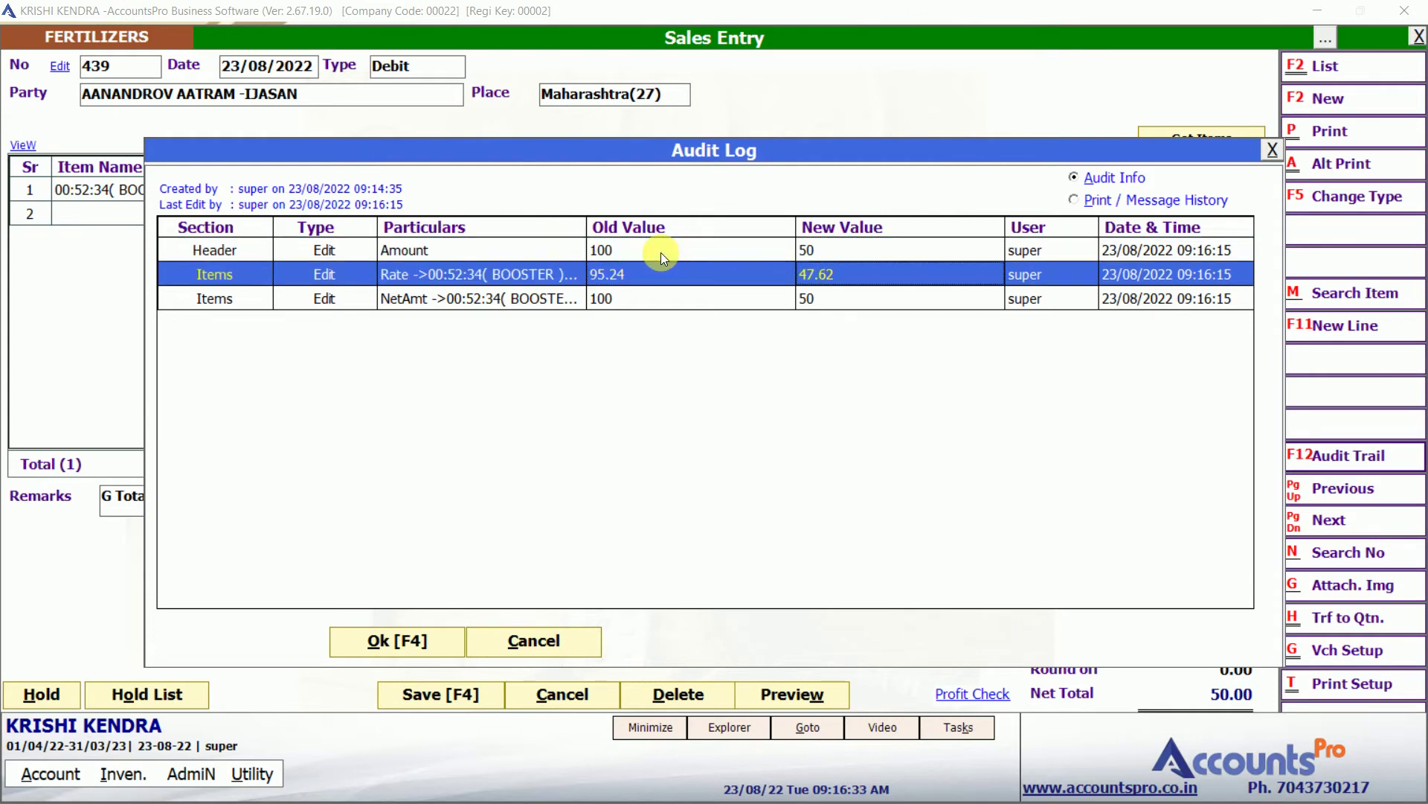
{"action": "key", "text": "Down"}
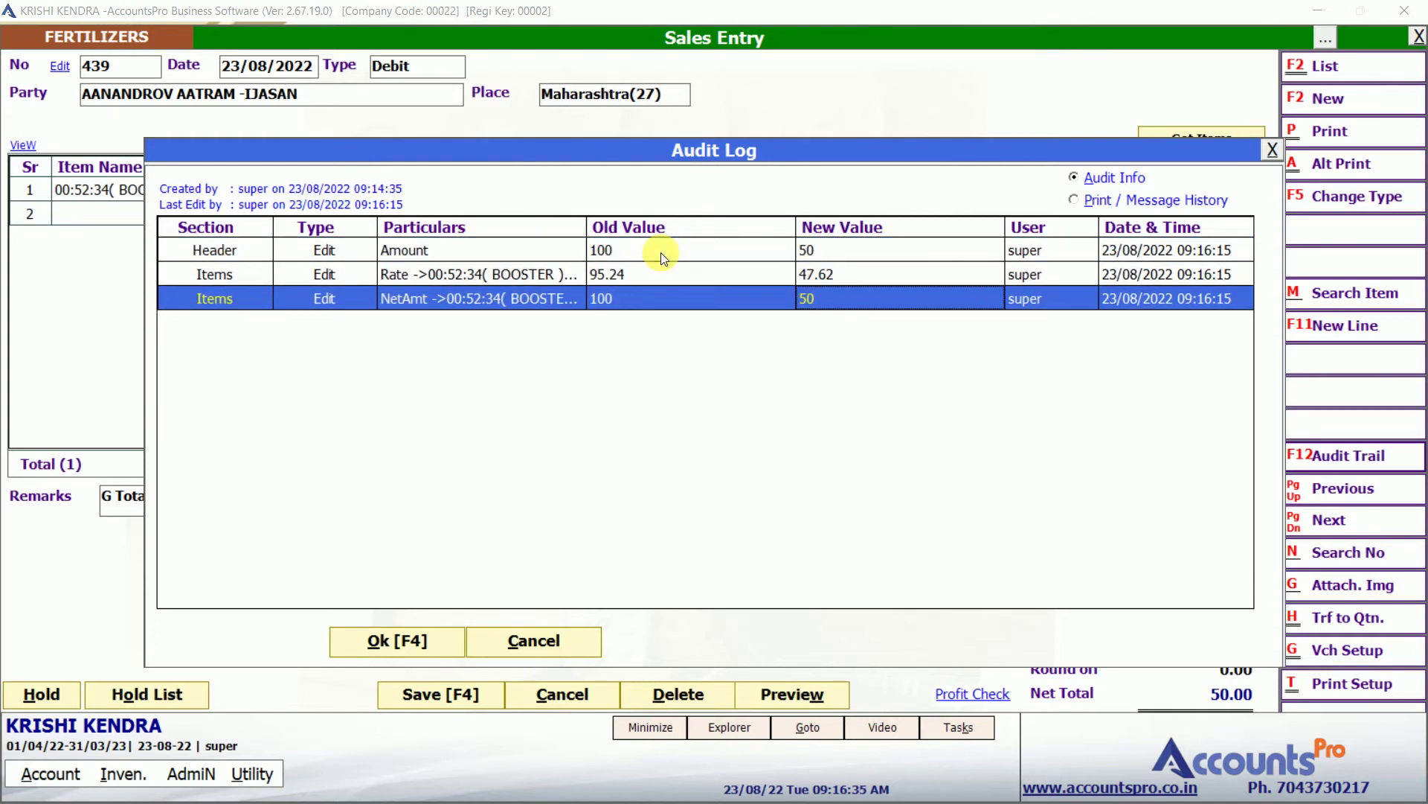
{"action": "key", "text": "Right"}
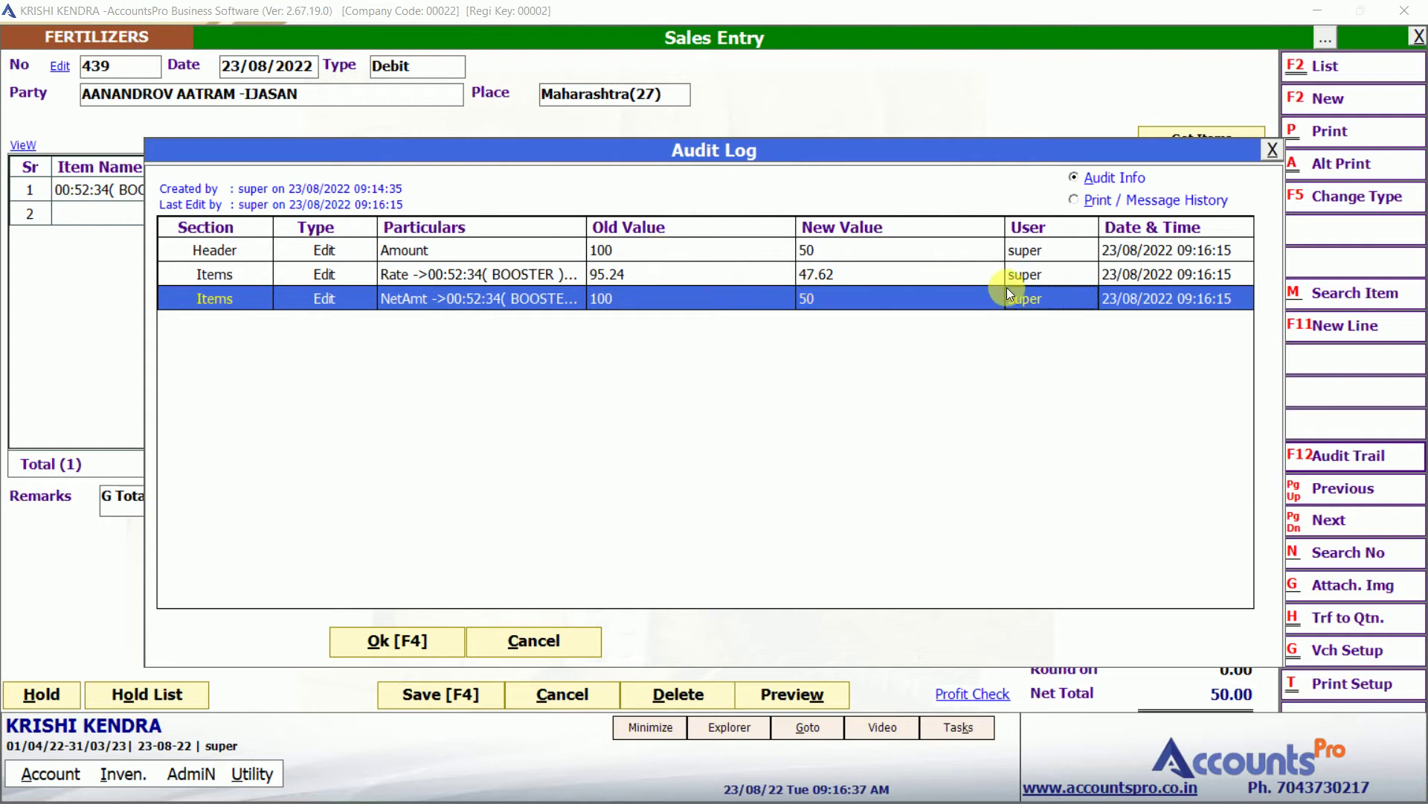
{"action": "left_click", "coordinate": [1108, 276]}
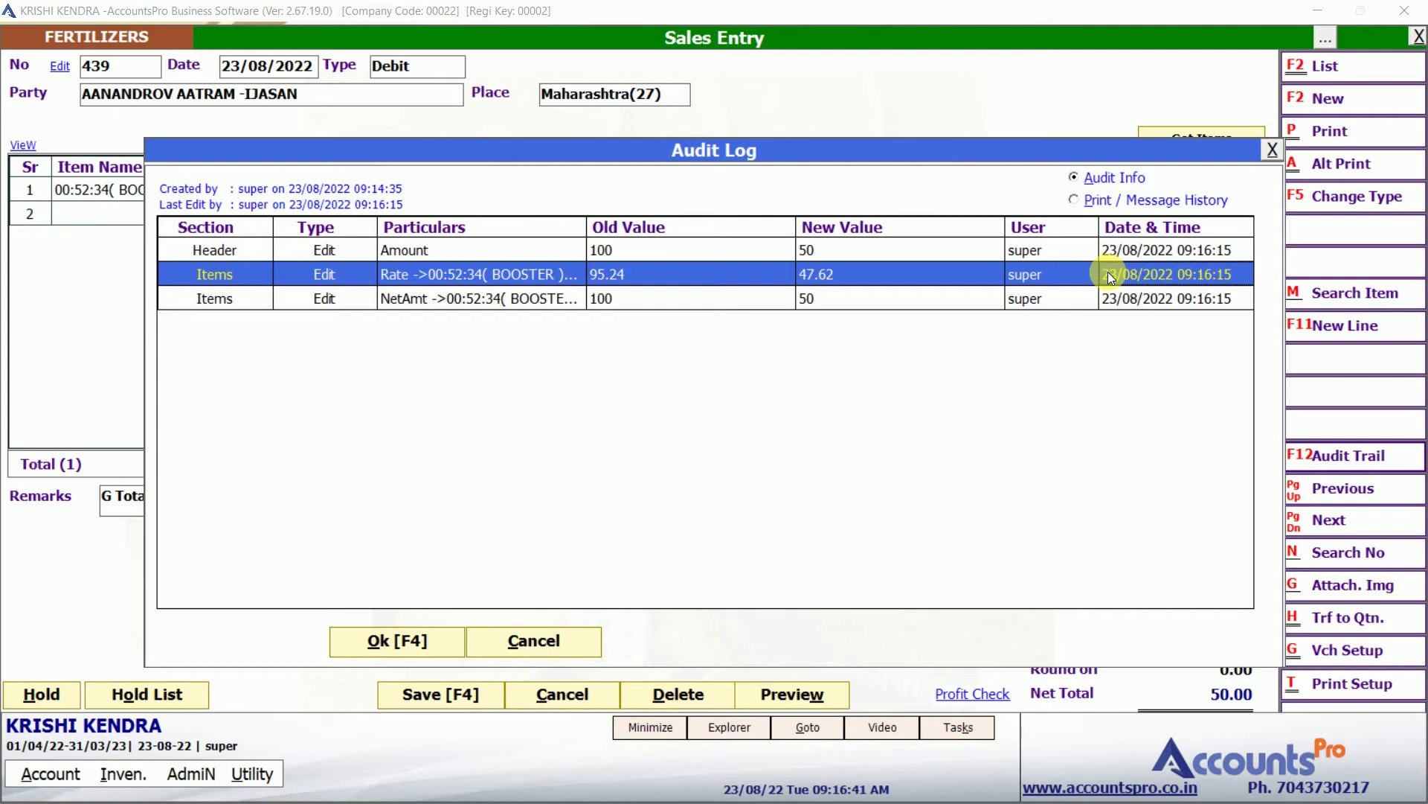
{"action": "left_click", "coordinate": [1104, 198]}
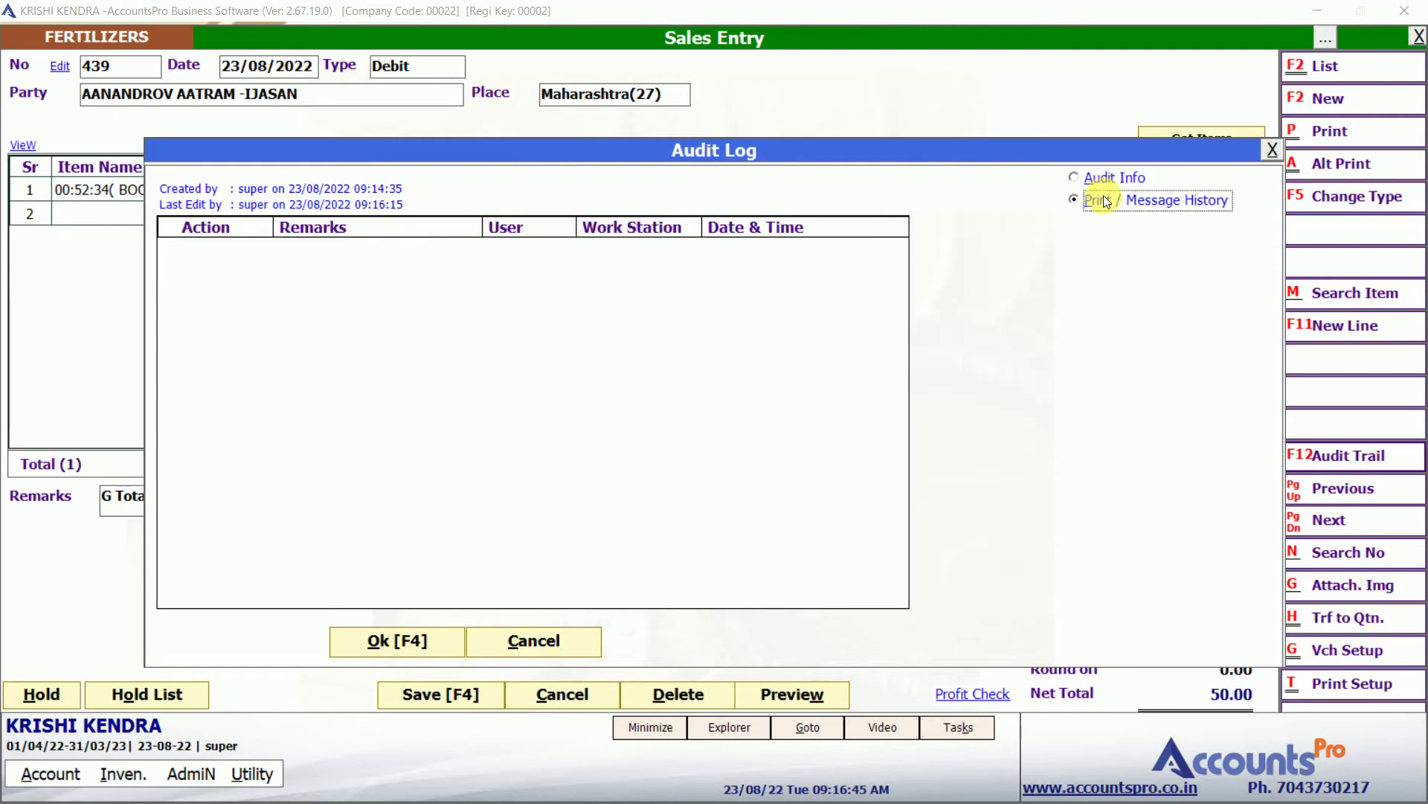
{"action": "left_click", "coordinate": [1106, 178]}
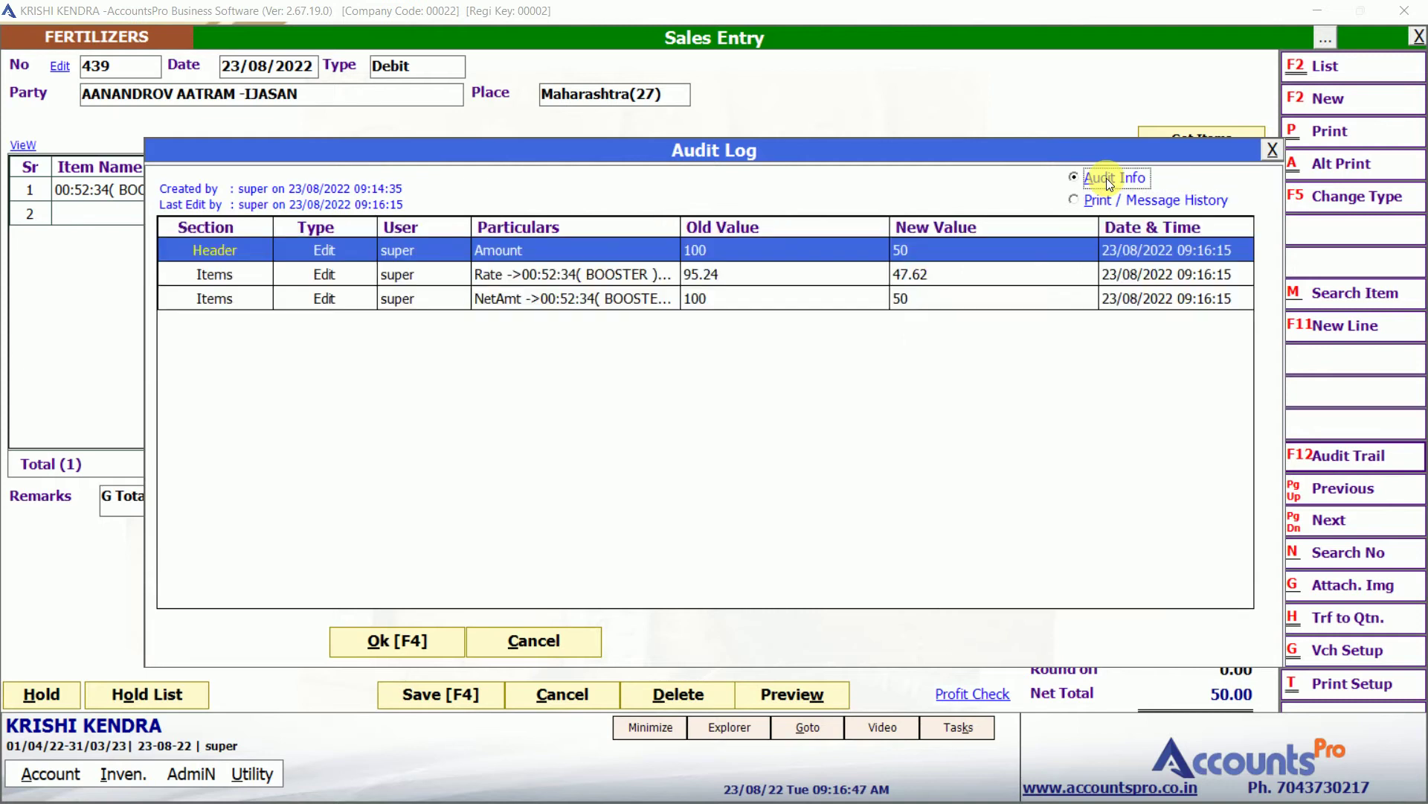
{"action": "left_click", "coordinate": [737, 275]}
{"action": "key", "text": "Escape"}
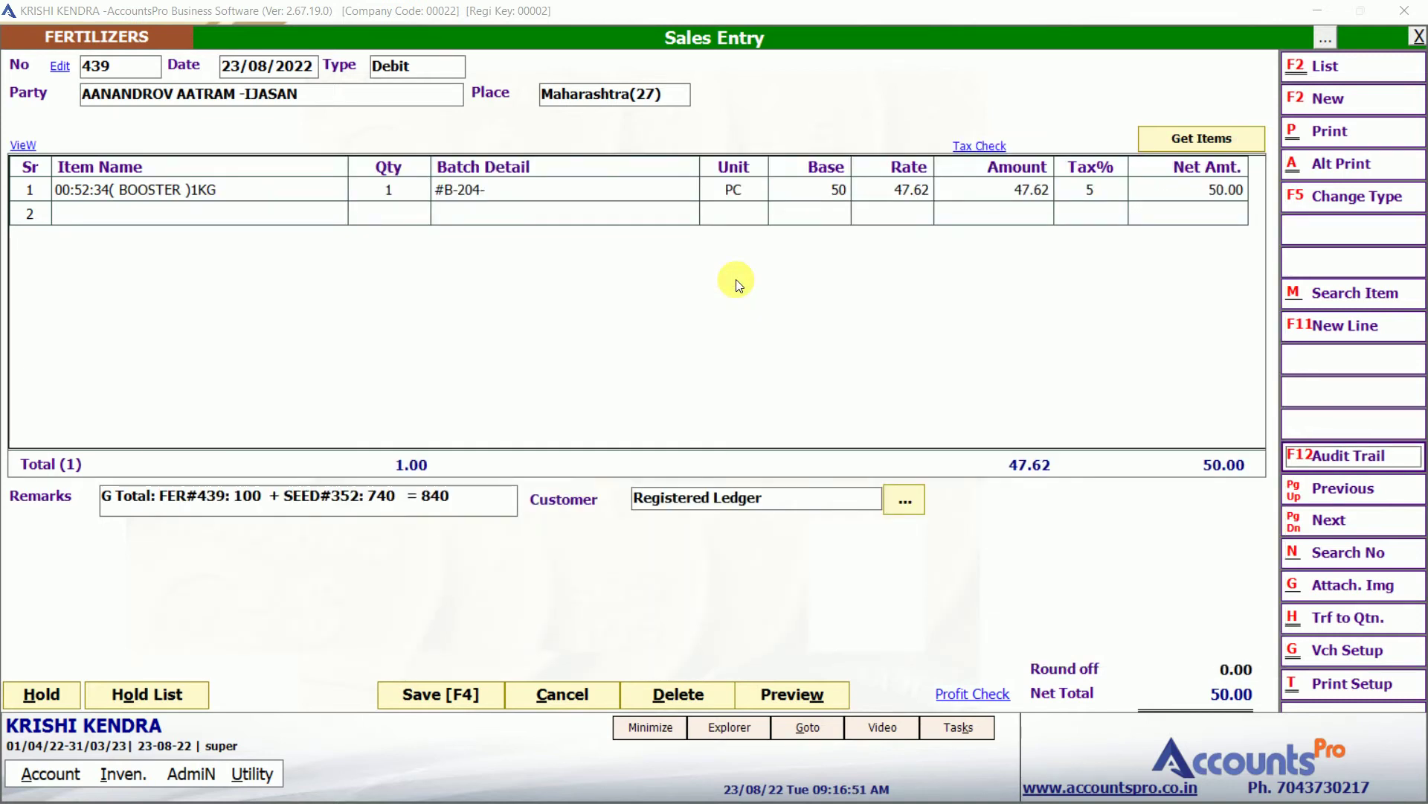
Leave the ledger statement and start a new receipt voucher crediting the customer.
{"action": "key", "text": "Escape"}
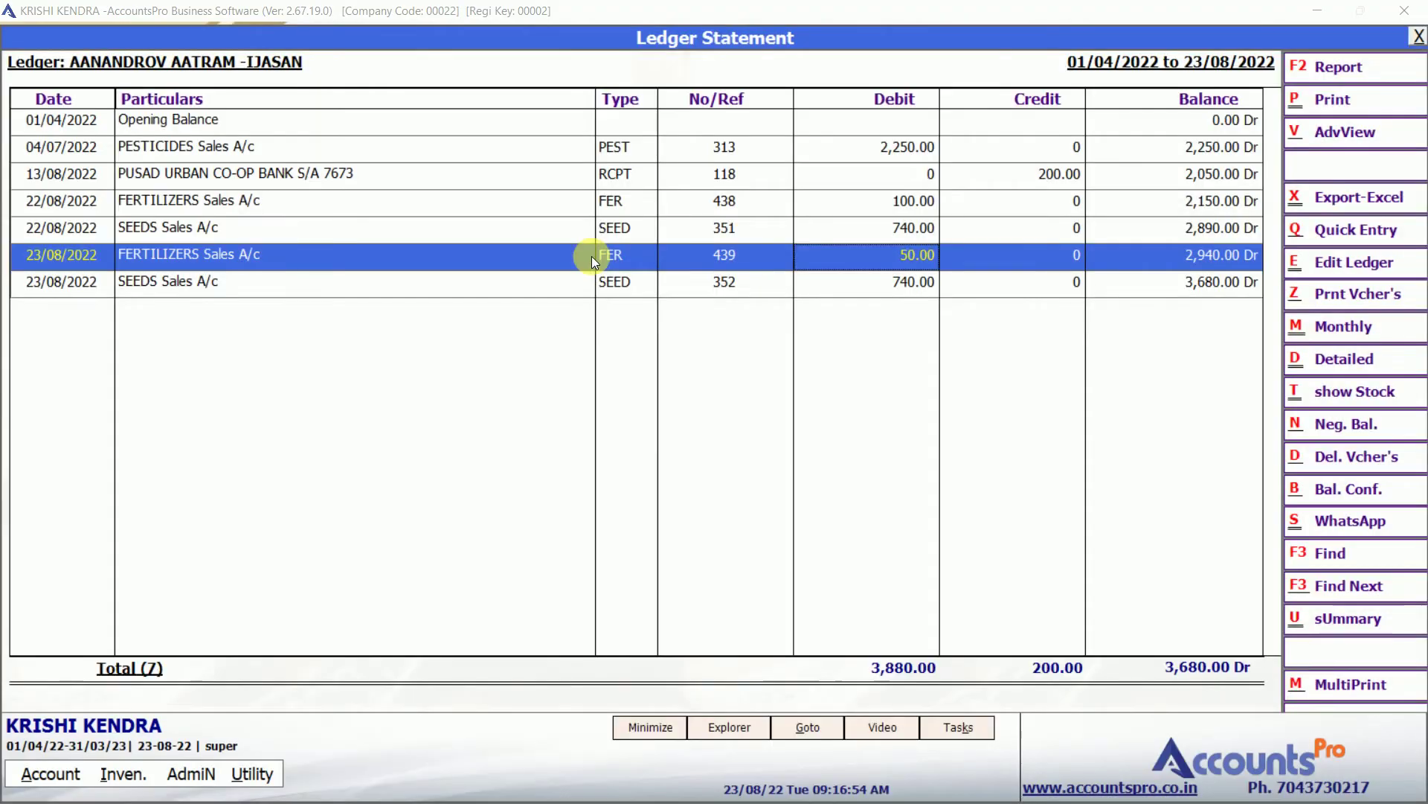
{"action": "key", "text": "Escape"}
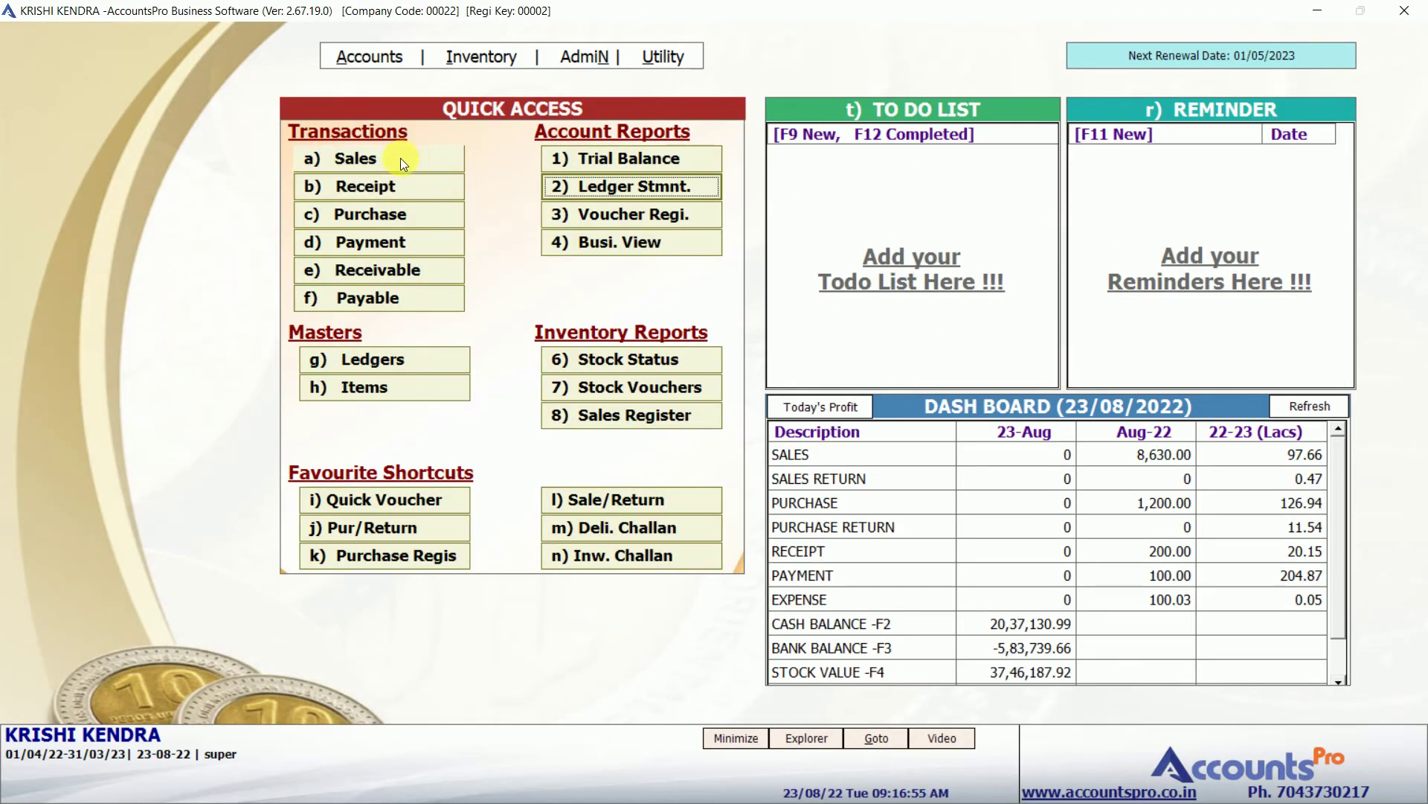
{"action": "left_click", "coordinate": [367, 186]}
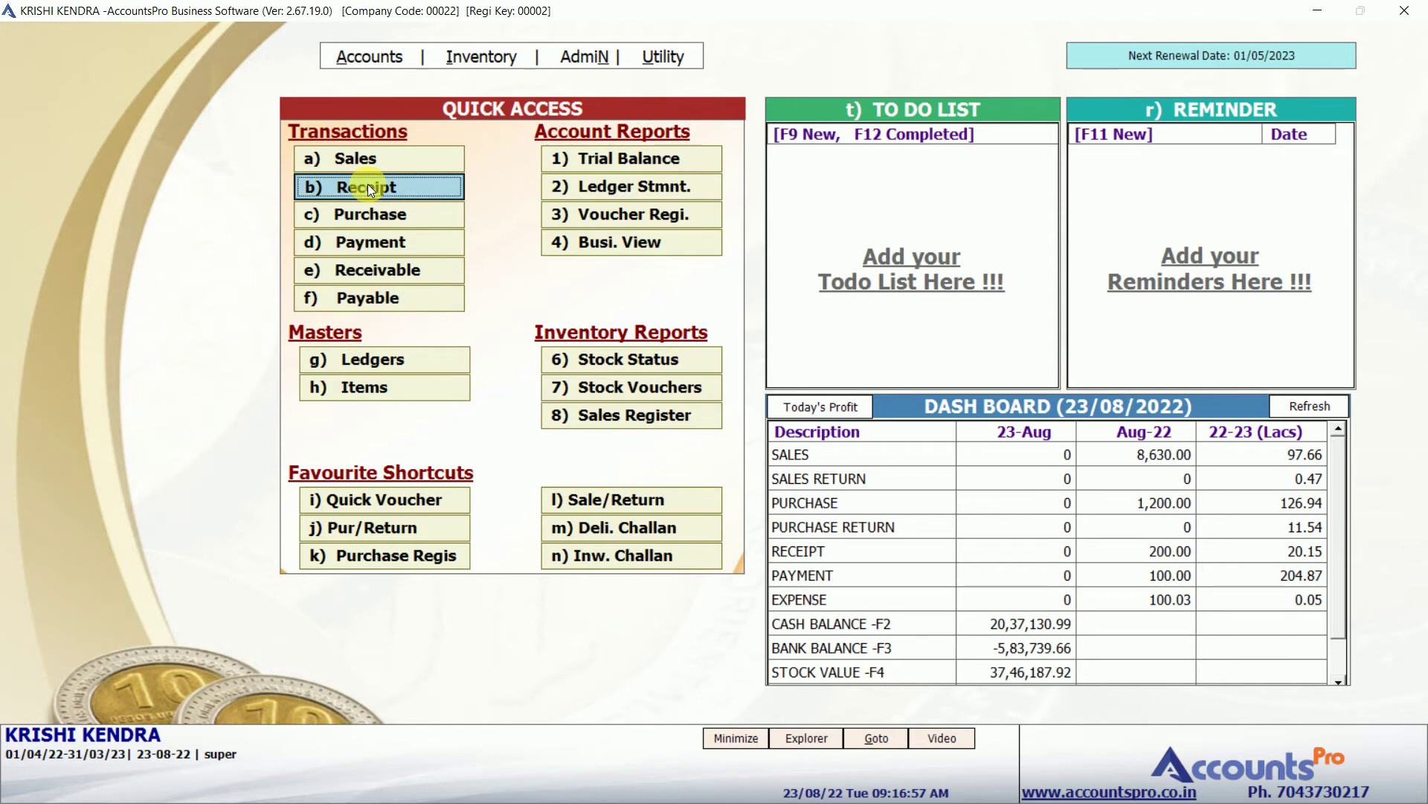
{"action": "left_click", "coordinate": [367, 184]}
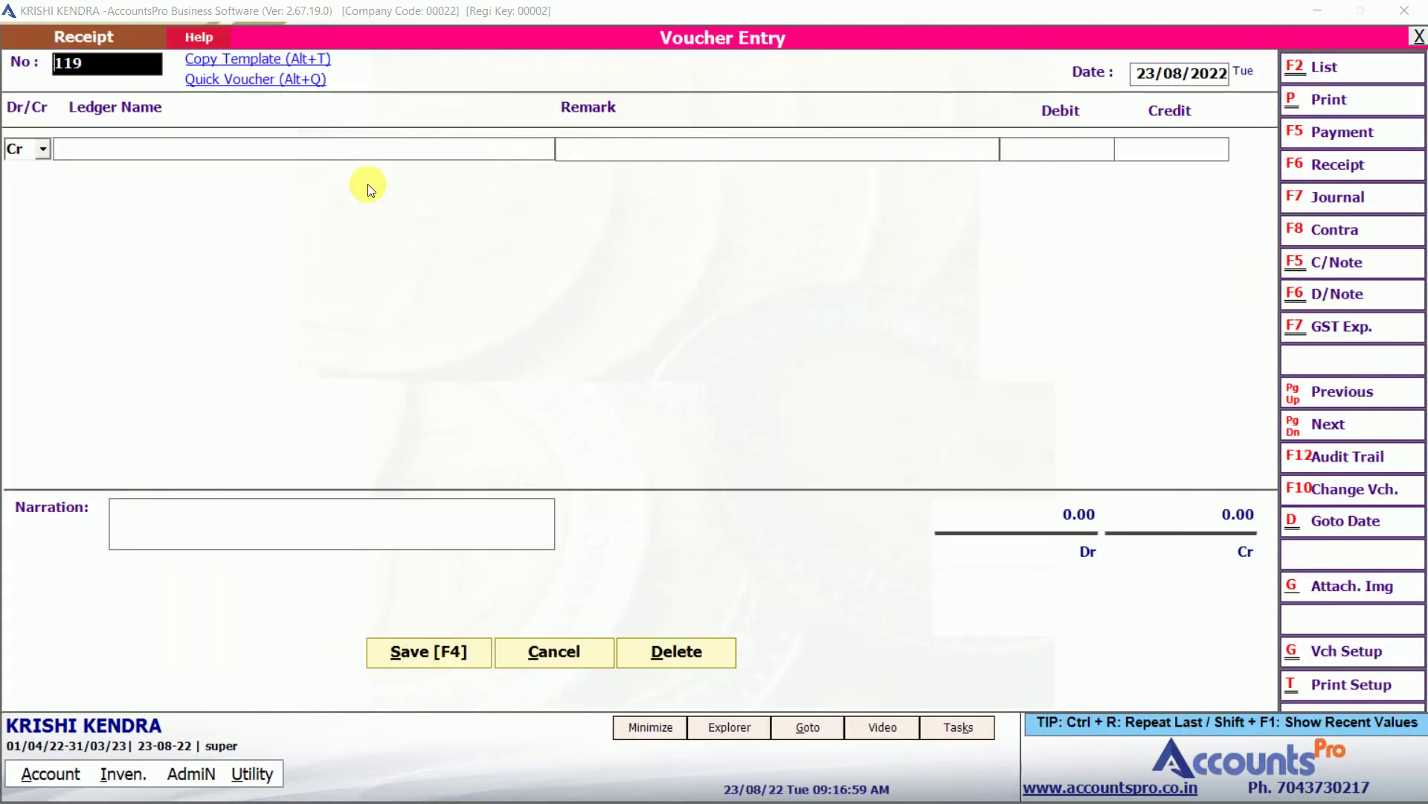
{"action": "key", "text": "Return"}
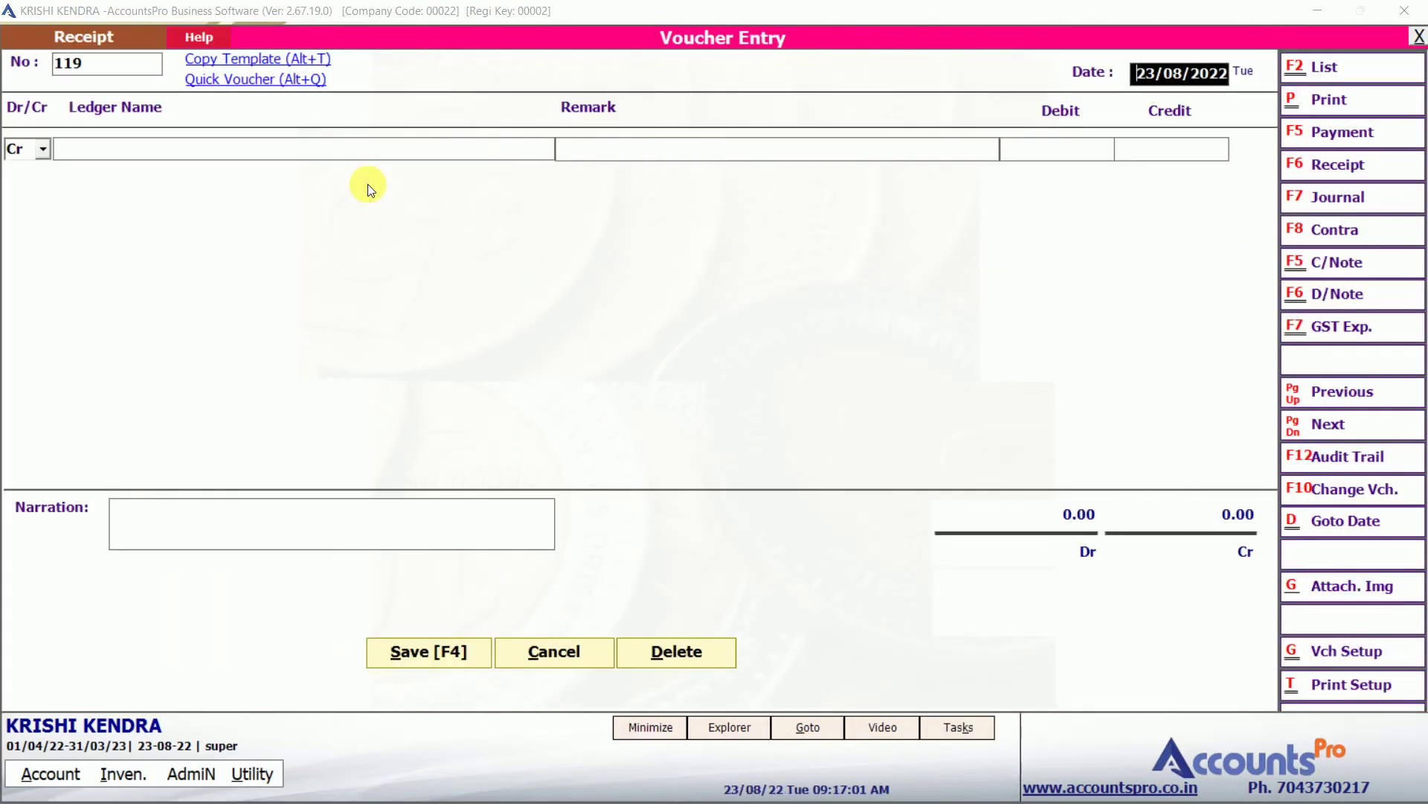
{"action": "key", "text": "Return"}
{"action": "key", "text": "Return"}
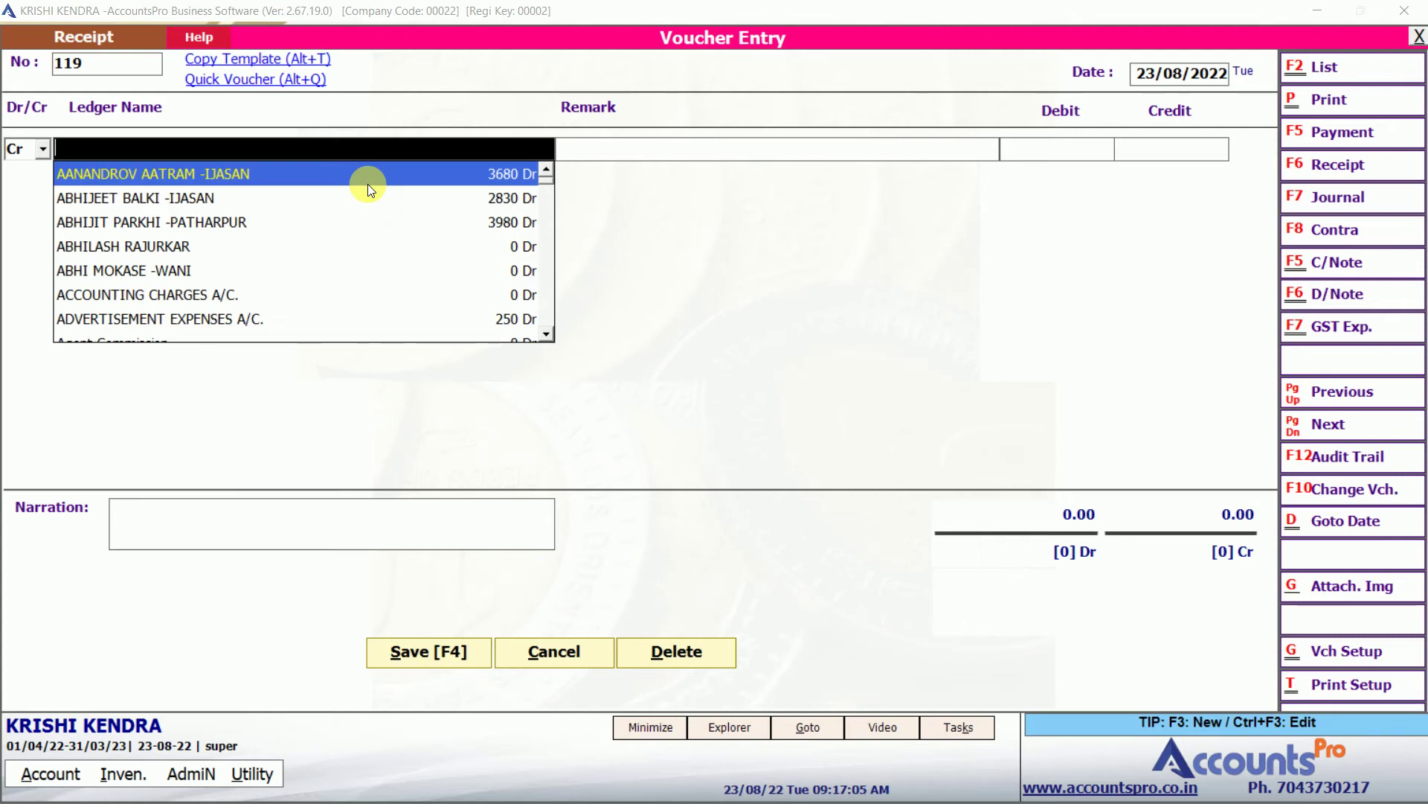
{"action": "key", "text": "Return"}
Record 1,000.00 received in Cash and save receipt 119 for printing.
{"action": "key", "text": "Return"}
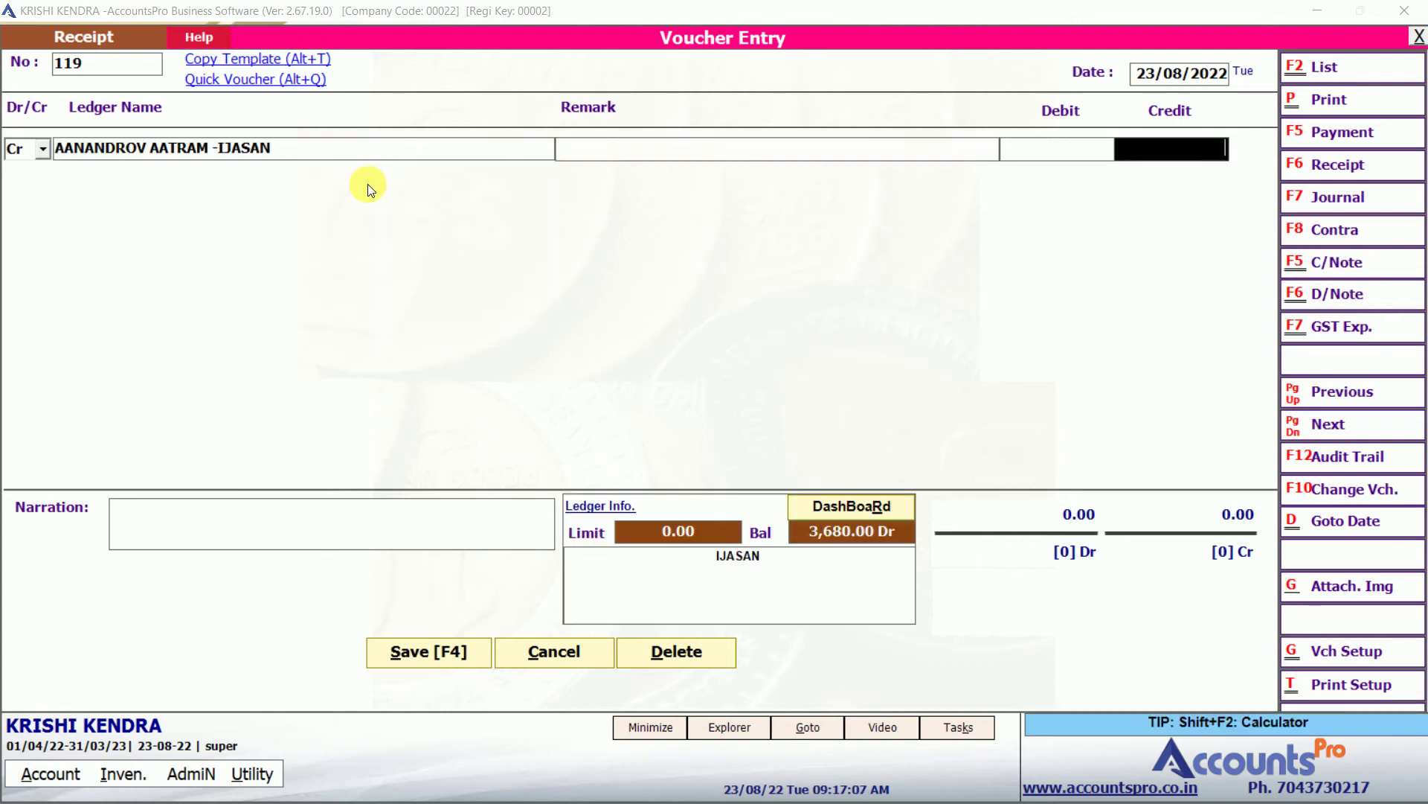
{"action": "type", "text": "1,000"}
{"action": "key", "text": "Return"}
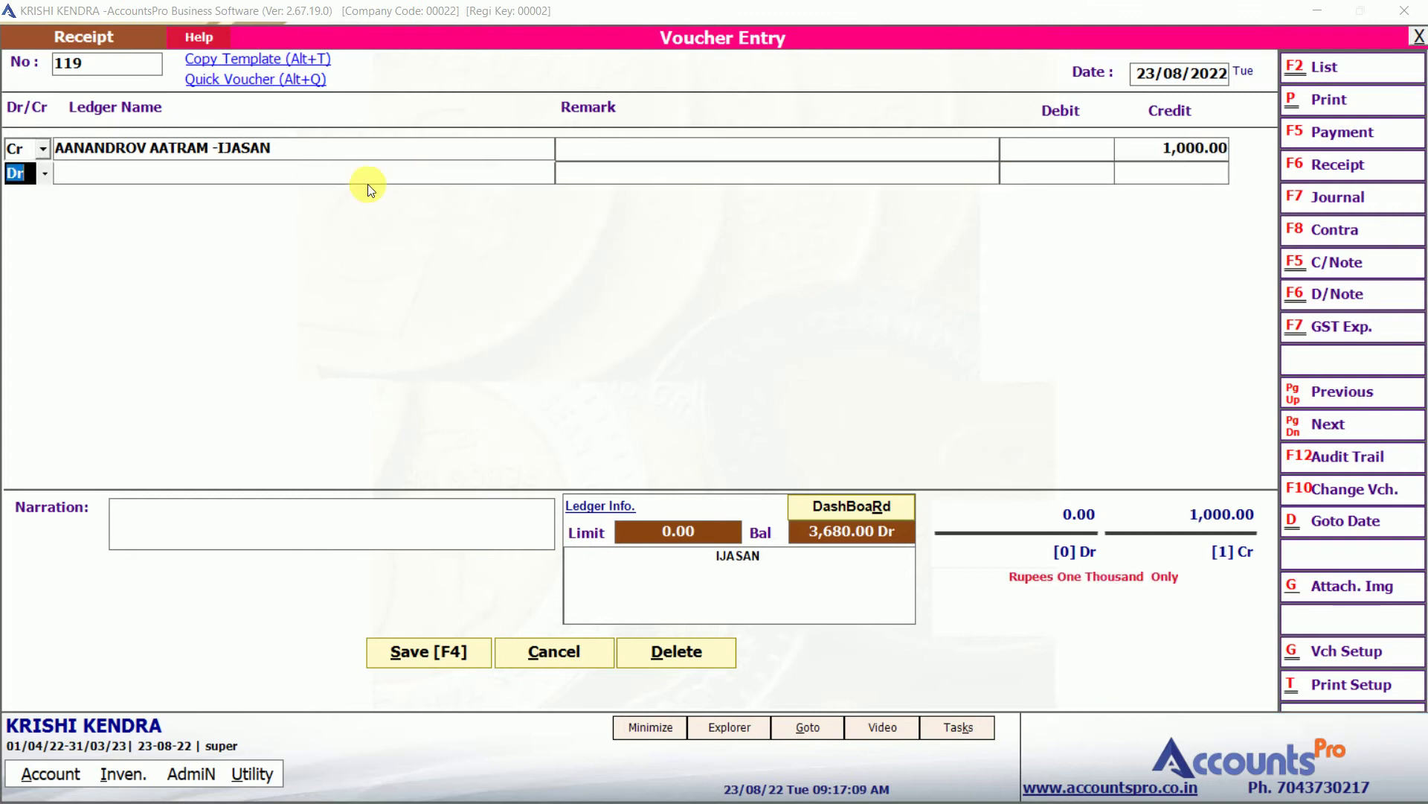
{"action": "key", "text": "Return"}
{"action": "type", "text": "cas"}
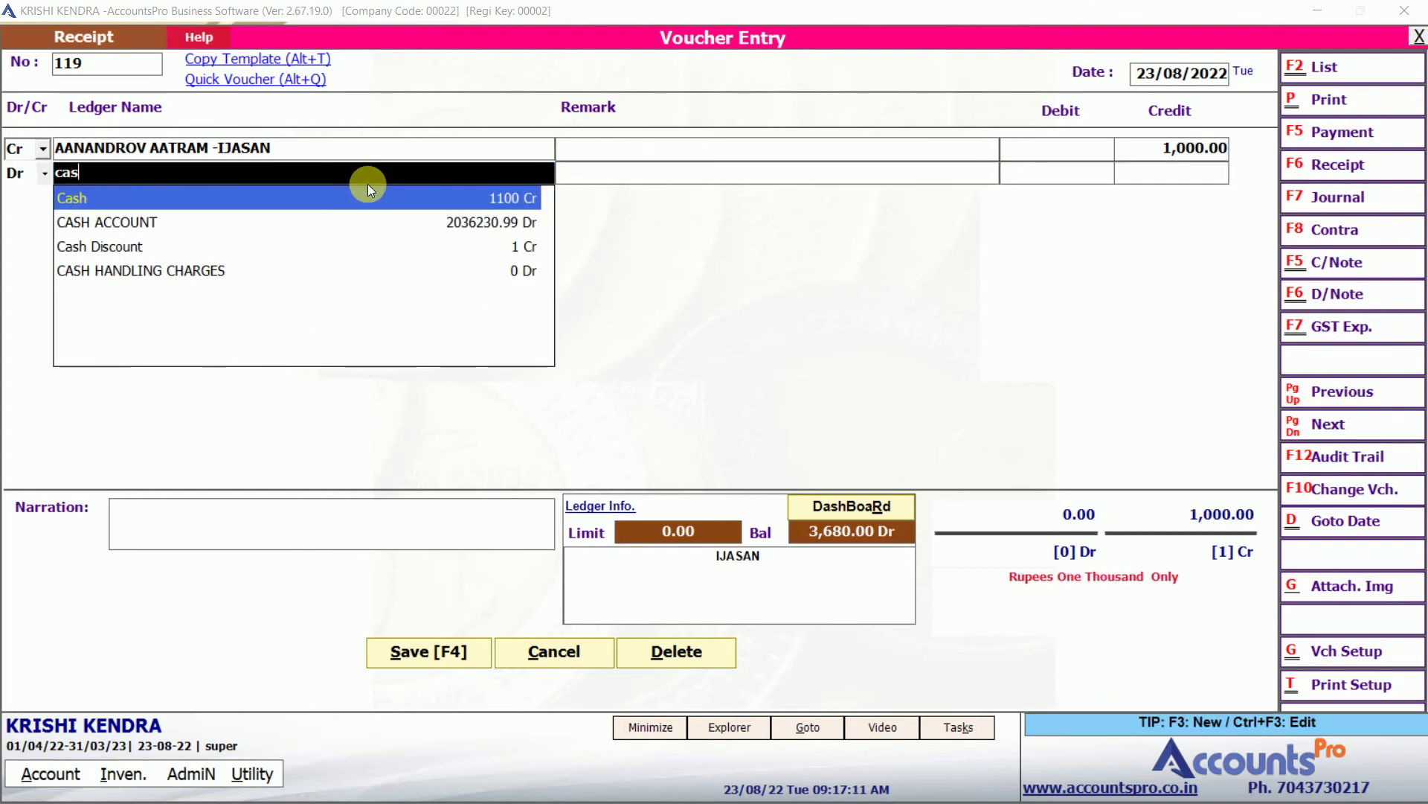
{"action": "key", "text": "Return"}
{"action": "key", "text": "Return"}
{"action": "key", "text": "Return"}
{"action": "key", "text": "Return"}
{"action": "key", "text": "Return"}
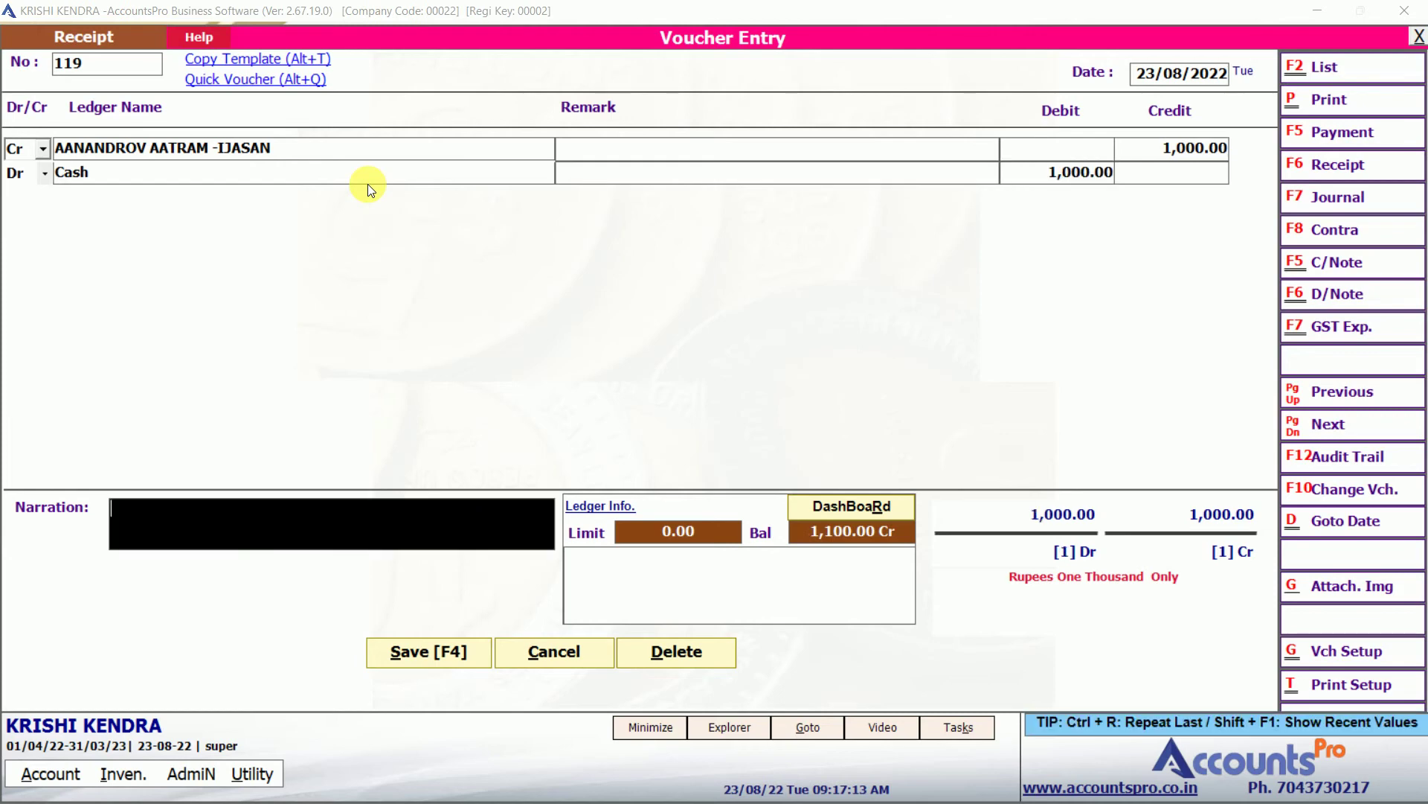
{"action": "key", "text": "Return"}
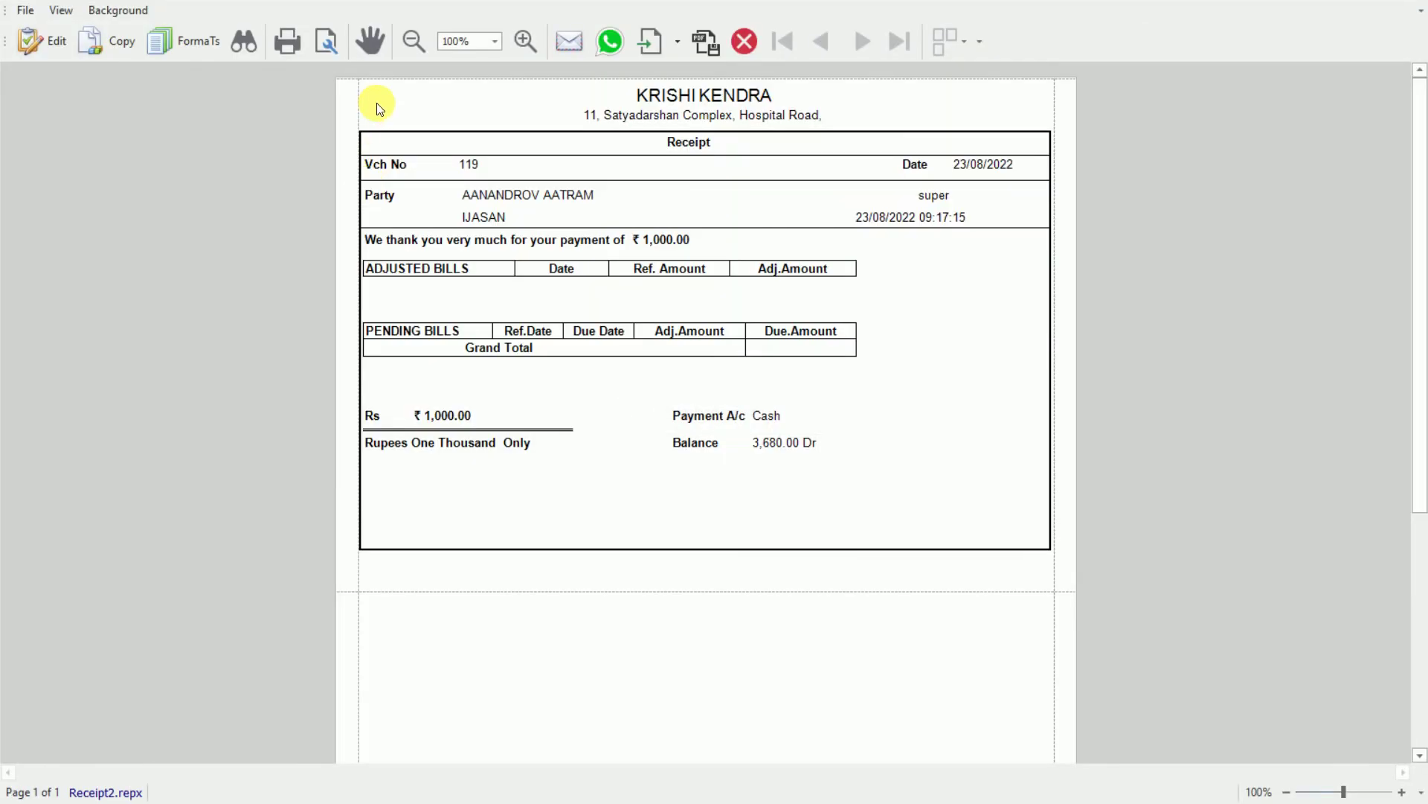
Close the receipt print preview and quit the receipt voucher entry.
{"action": "left_click_drag", "start_coordinate": [375, 103], "coordinate": [782, 513]}
{"action": "key", "text": "Escape"}
{"action": "key", "text": "Return"}
{"action": "key", "text": "Escape"}
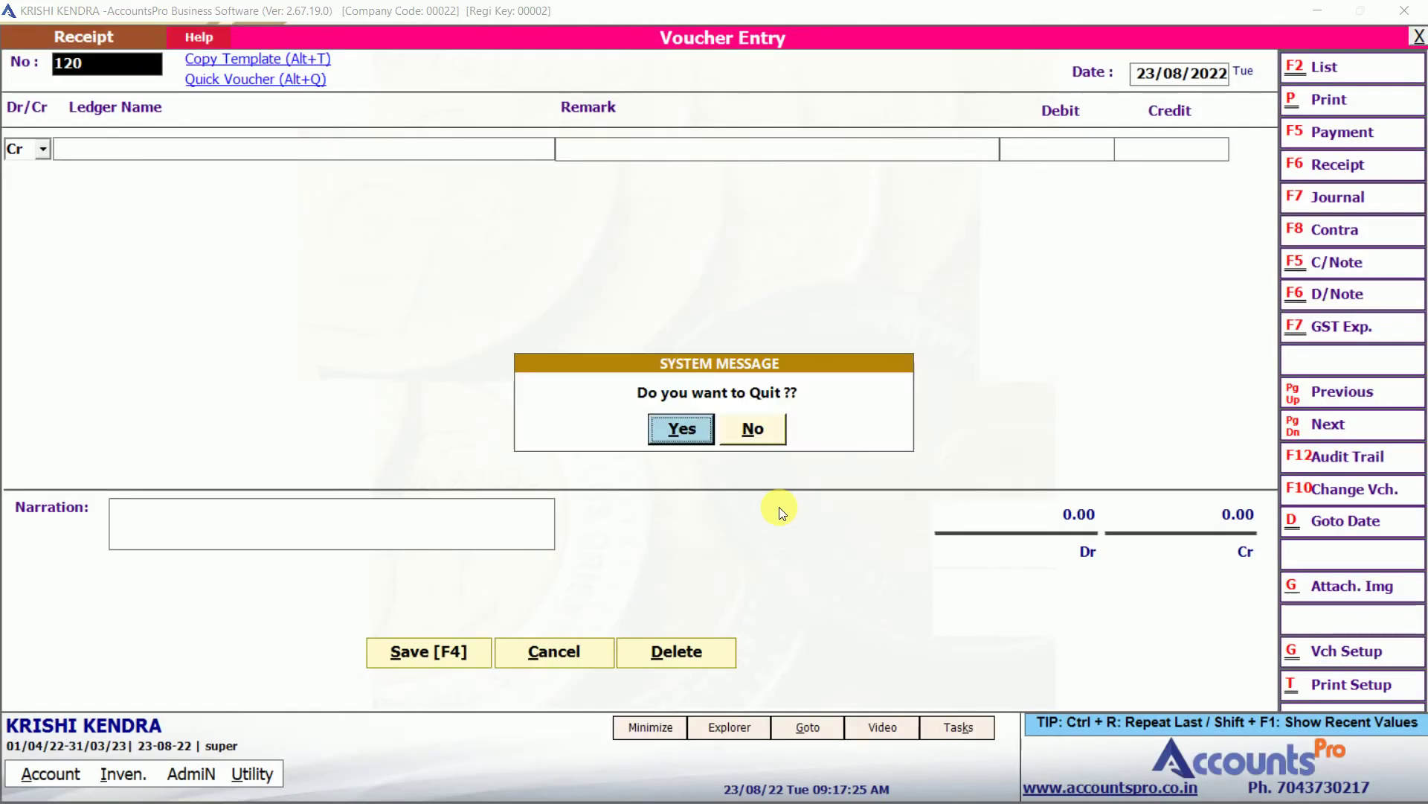
{"action": "key", "text": "Return"}
Show the customer's ledger statement and move to the Cash receipt 119 row.
{"action": "left_click", "coordinate": [635, 190]}
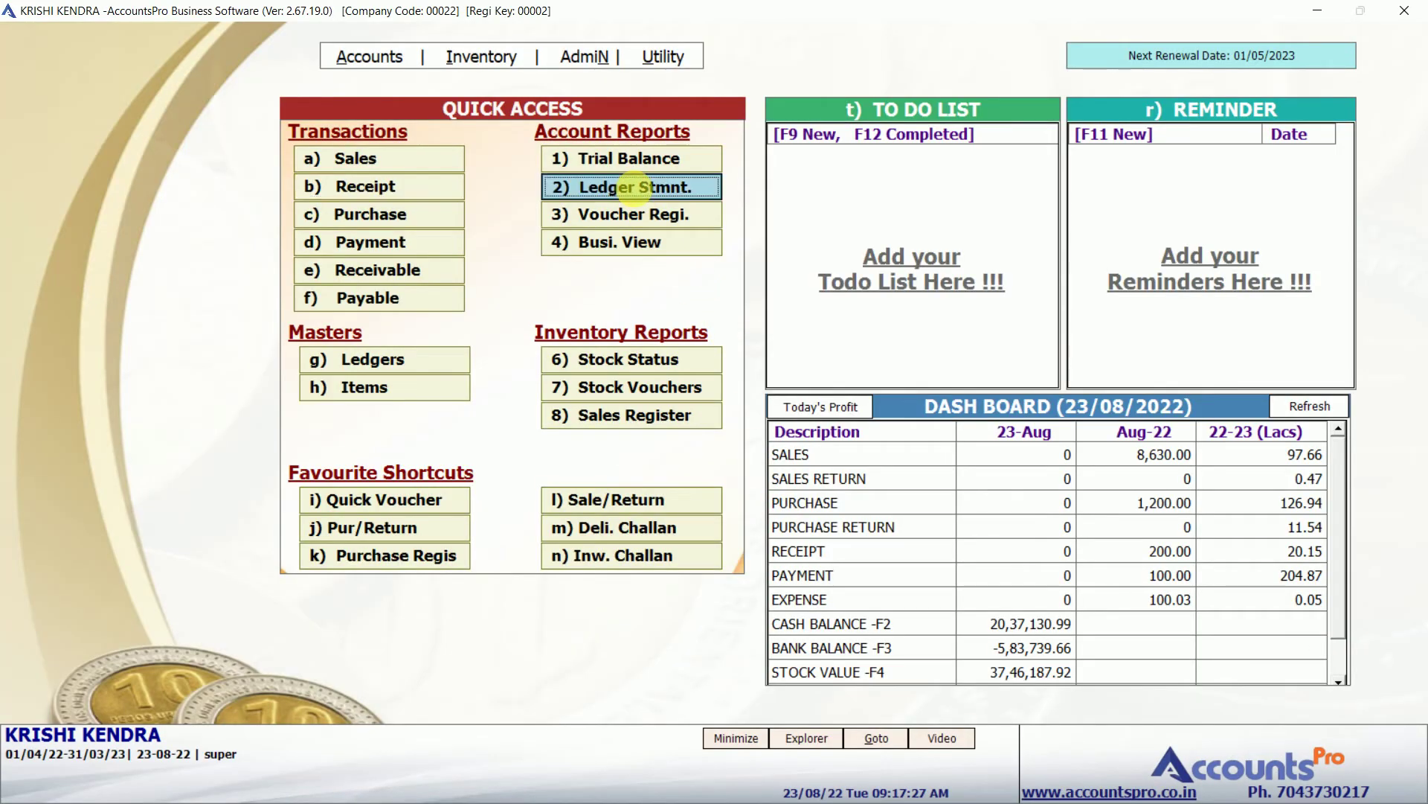
{"action": "type", "text": "aan"}
{"action": "key", "text": "Return"}
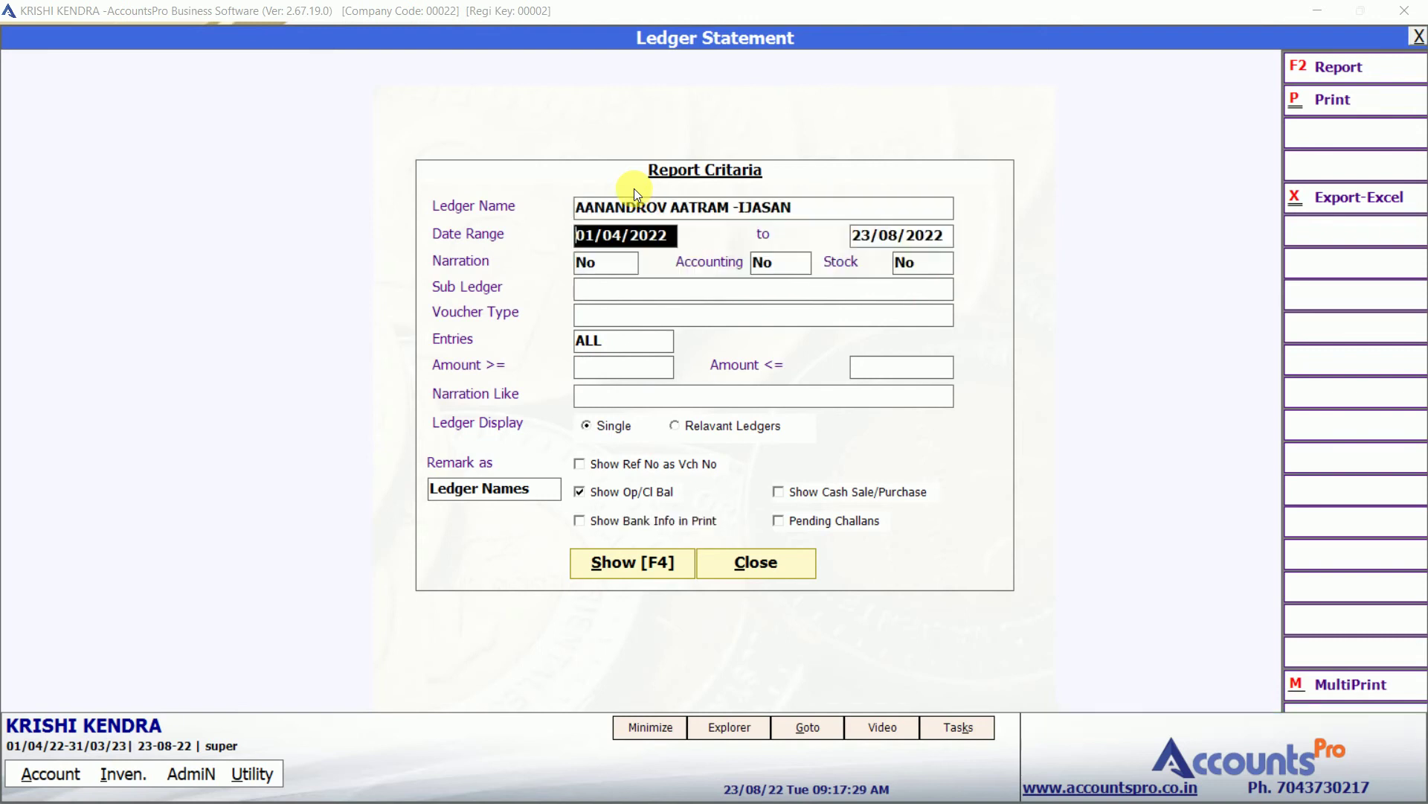
{"action": "key", "text": "F4"}
{"action": "key", "text": "Down"}
{"action": "key", "text": "Down"}
{"action": "key", "text": "Down"}
{"action": "key", "text": "Down"}
{"action": "key", "text": "Down"}
{"action": "key", "text": "Down"}
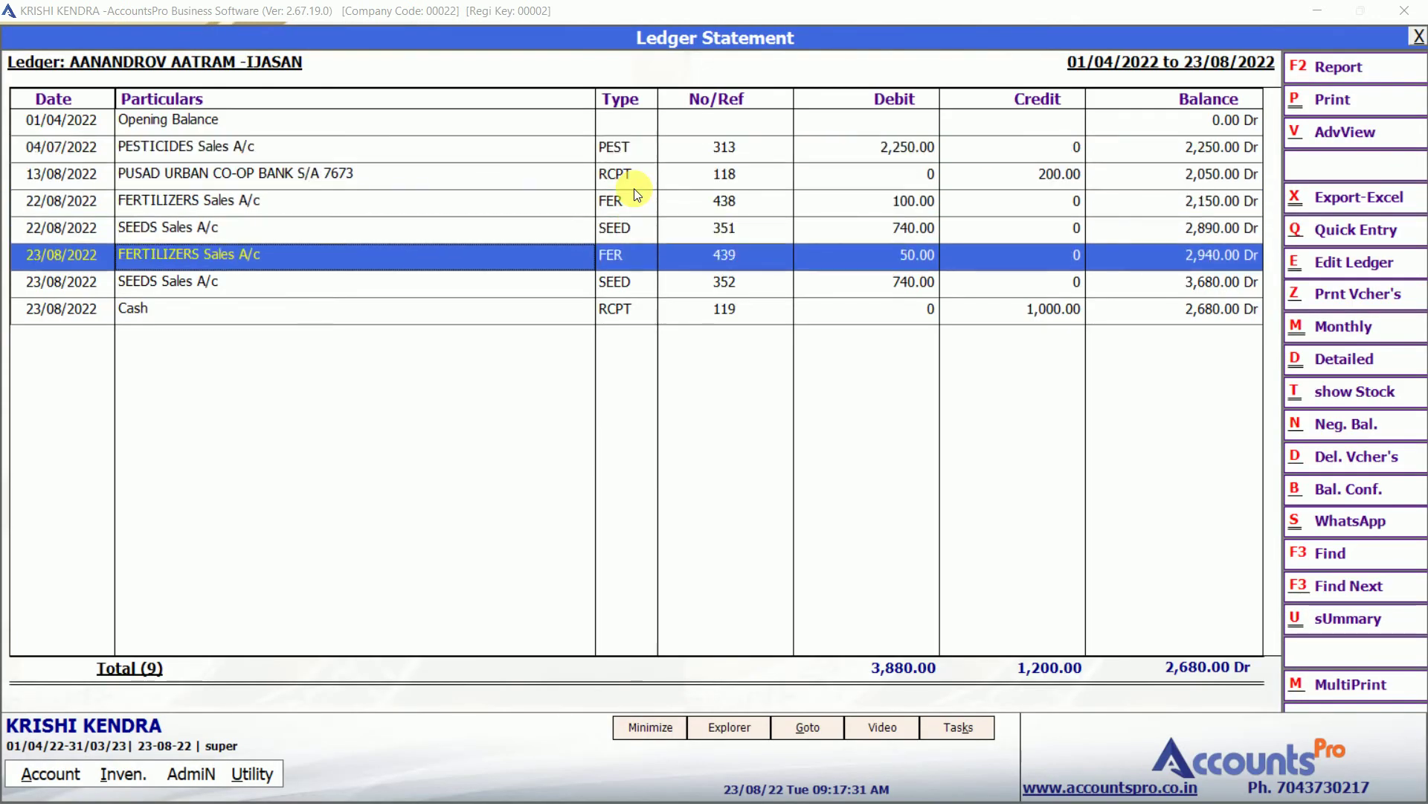
{"action": "key", "text": "Right"}
{"action": "key", "text": "Right"}
{"action": "key", "text": "Right"}
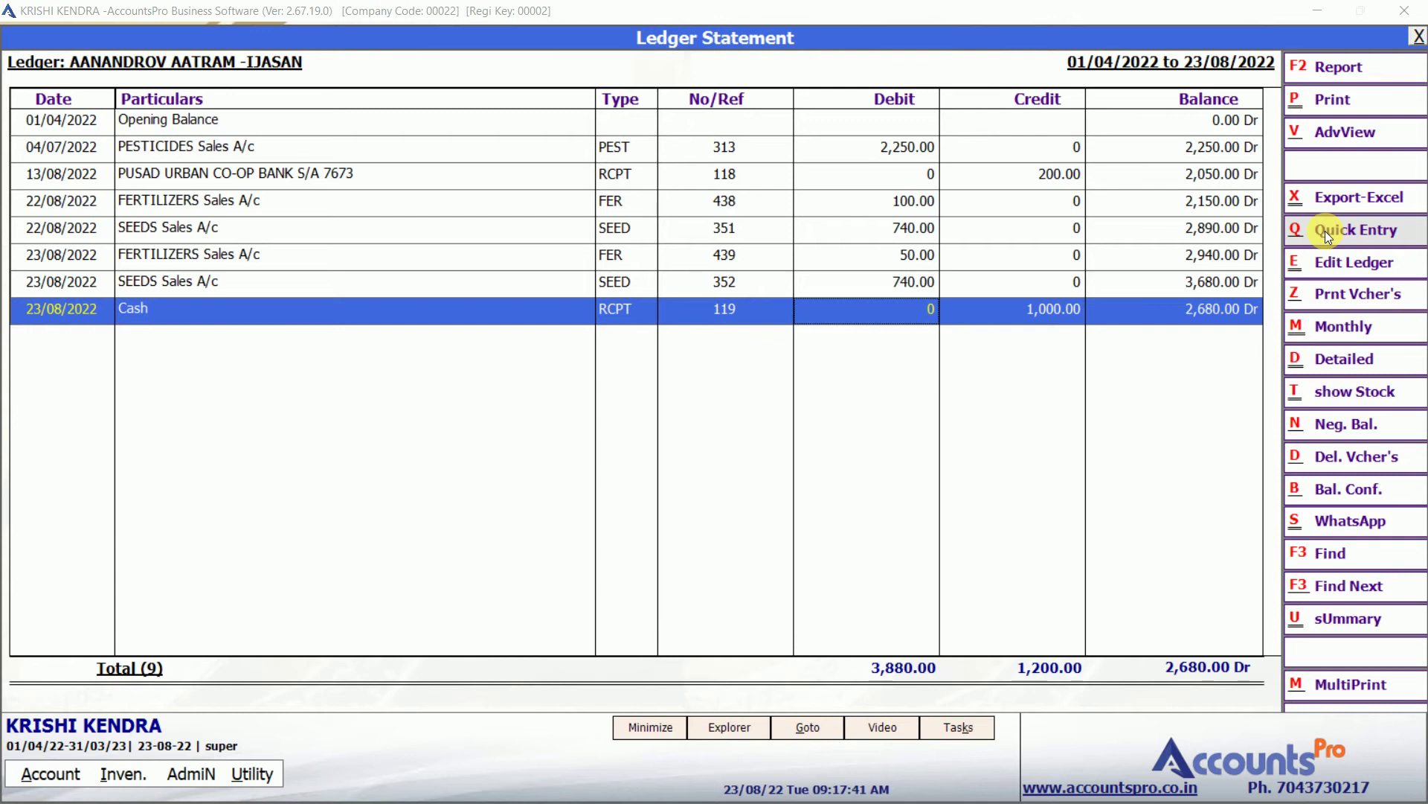
Save a quick 500 Cash receipt from the customer without printing it.
{"action": "left_click", "coordinate": [1324, 230]}
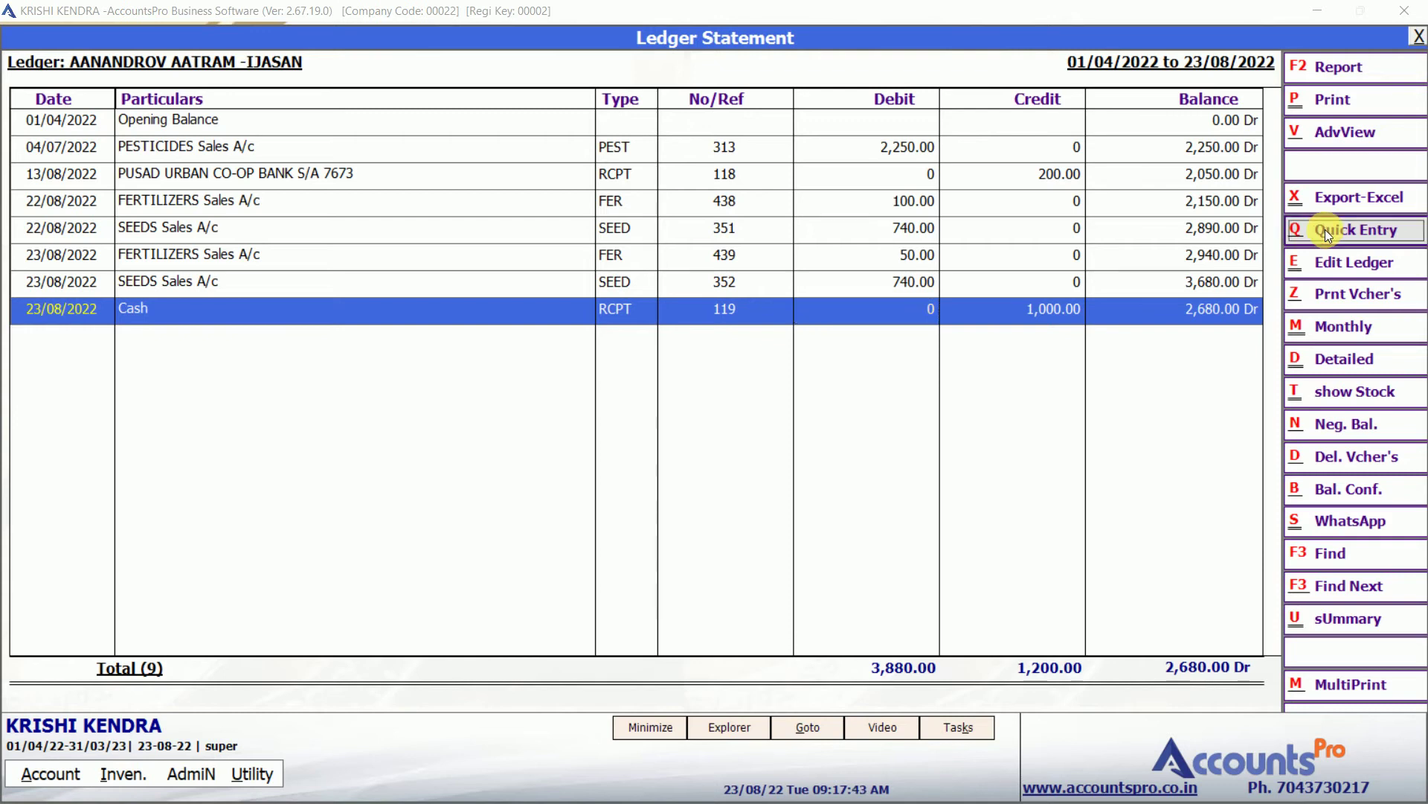
{"action": "key", "text": "Return"}
{"action": "key", "text": "Return"}
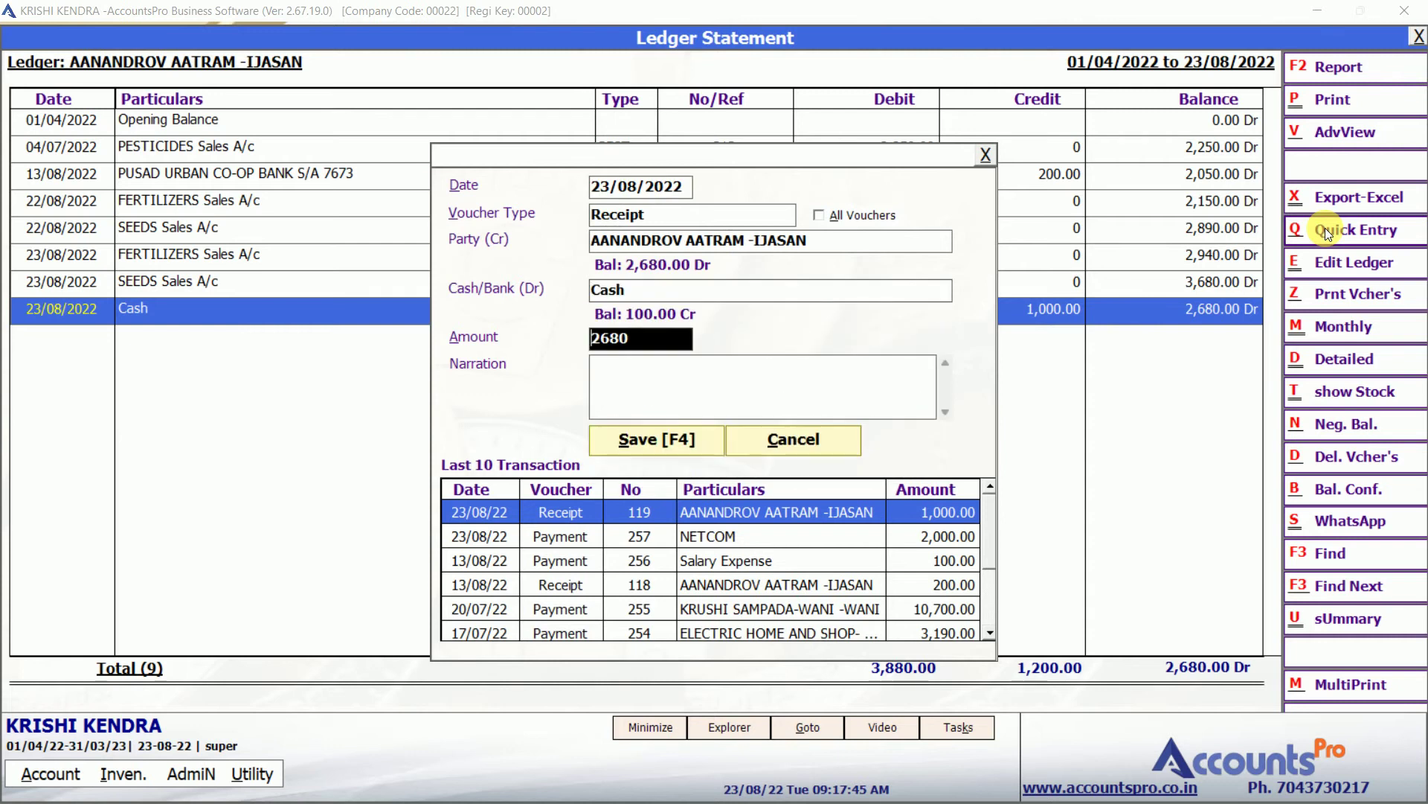
{"action": "type", "text": "500"}
{"action": "key", "text": "Return"}
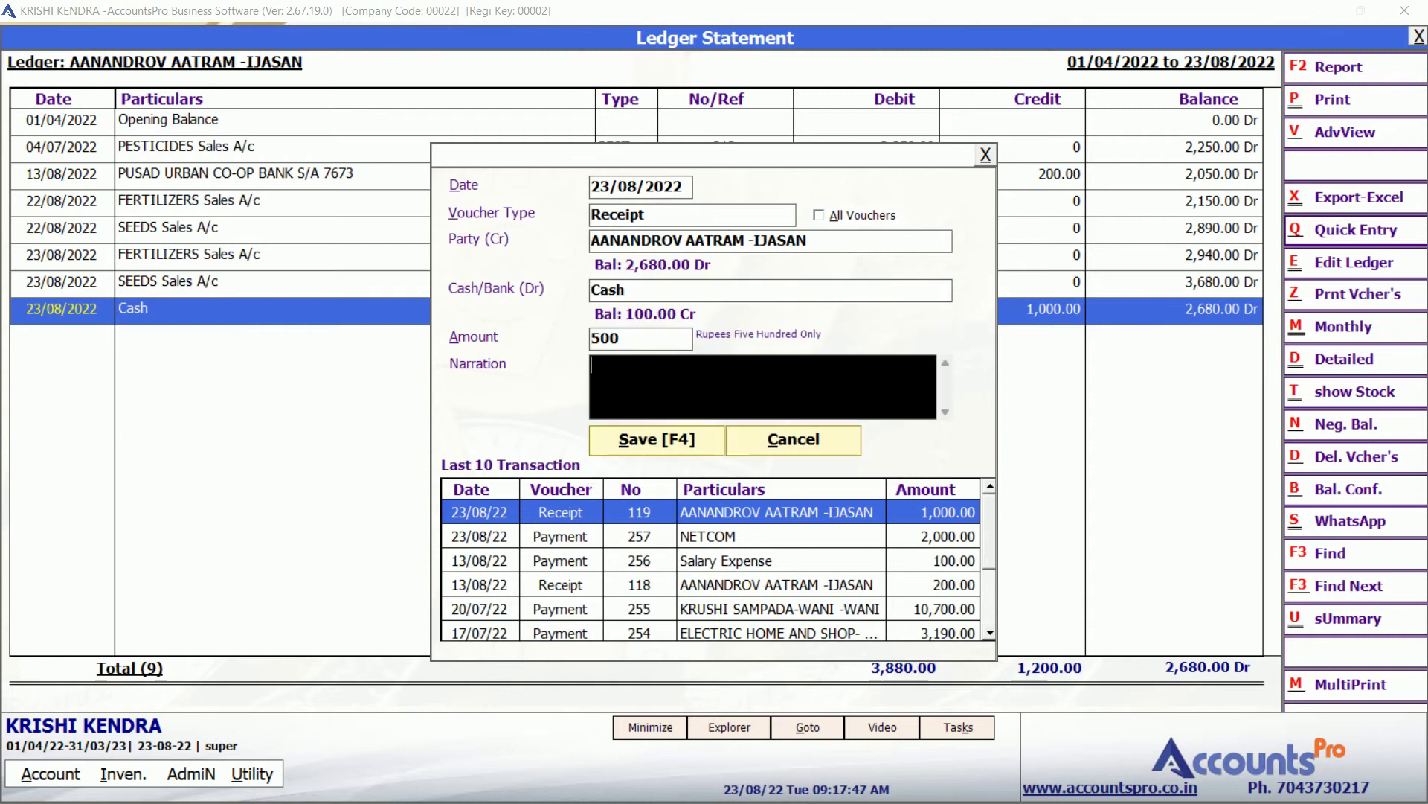
{"action": "key", "text": "Return"}
{"action": "key", "text": "Return"}
{"action": "key", "text": "Right"}
{"action": "key", "text": "Return"}
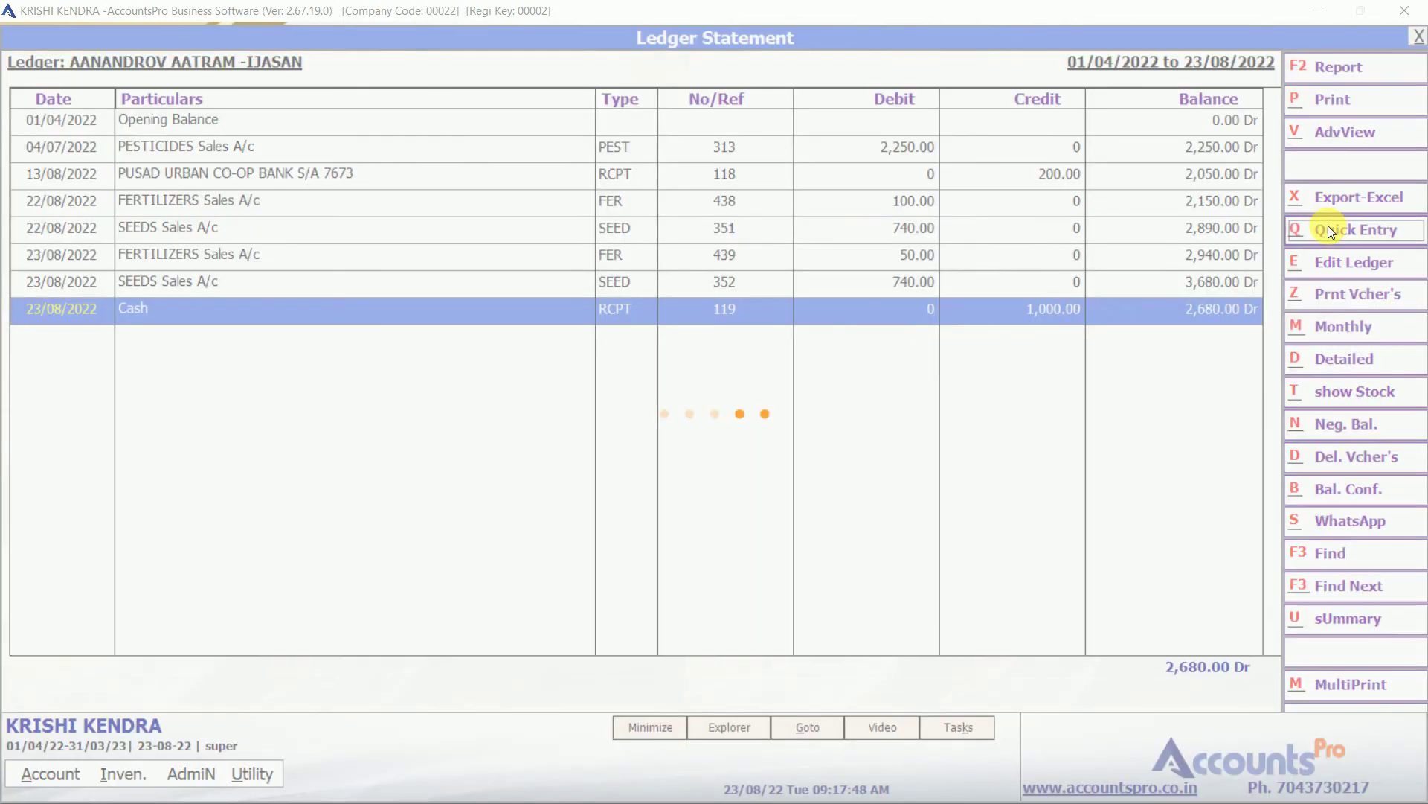
Check the new 500.00 and earlier 1,000.00 receipts, then close the ledger statement.
{"action": "key", "text": "Down"}
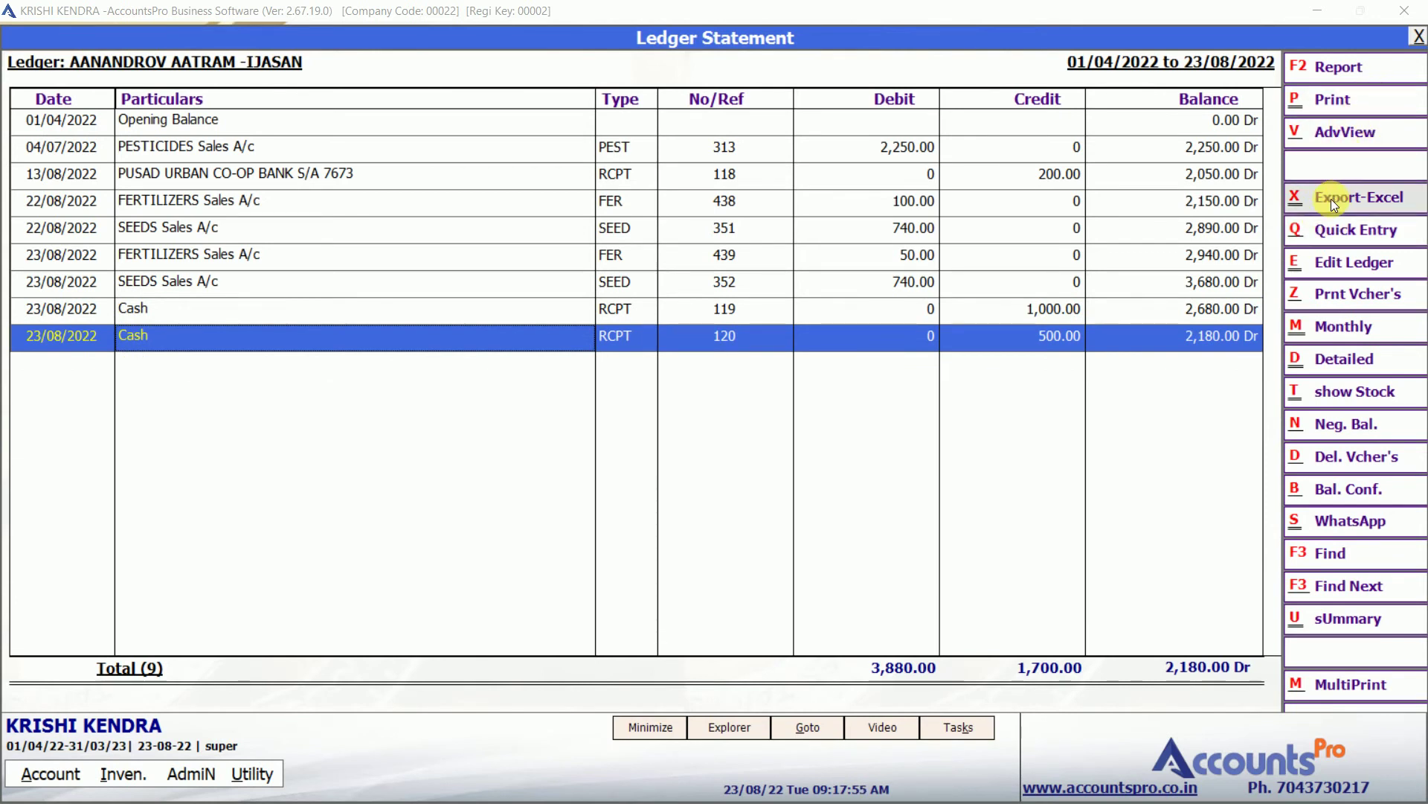
{"action": "left_click", "coordinate": [1021, 311]}
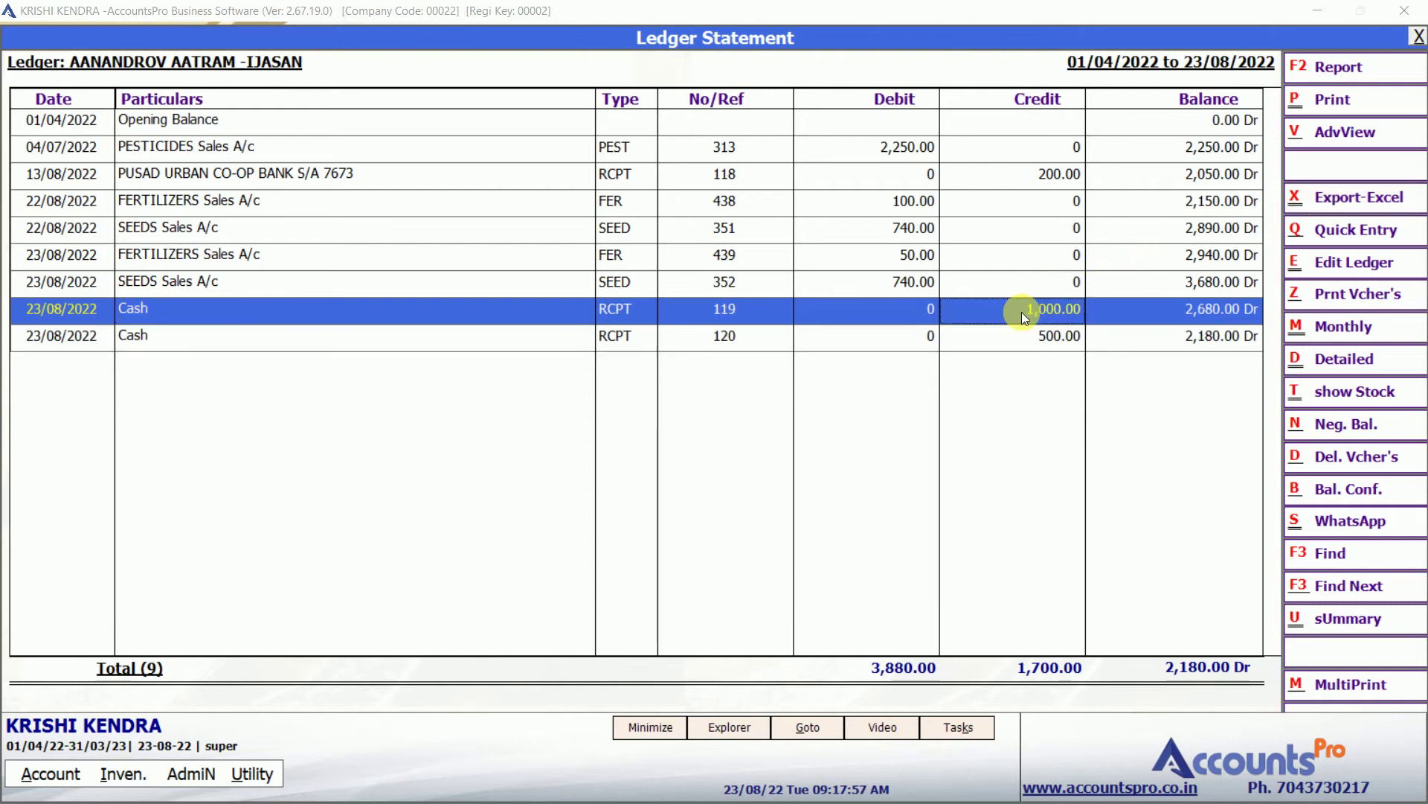
{"action": "key", "text": "Down"}
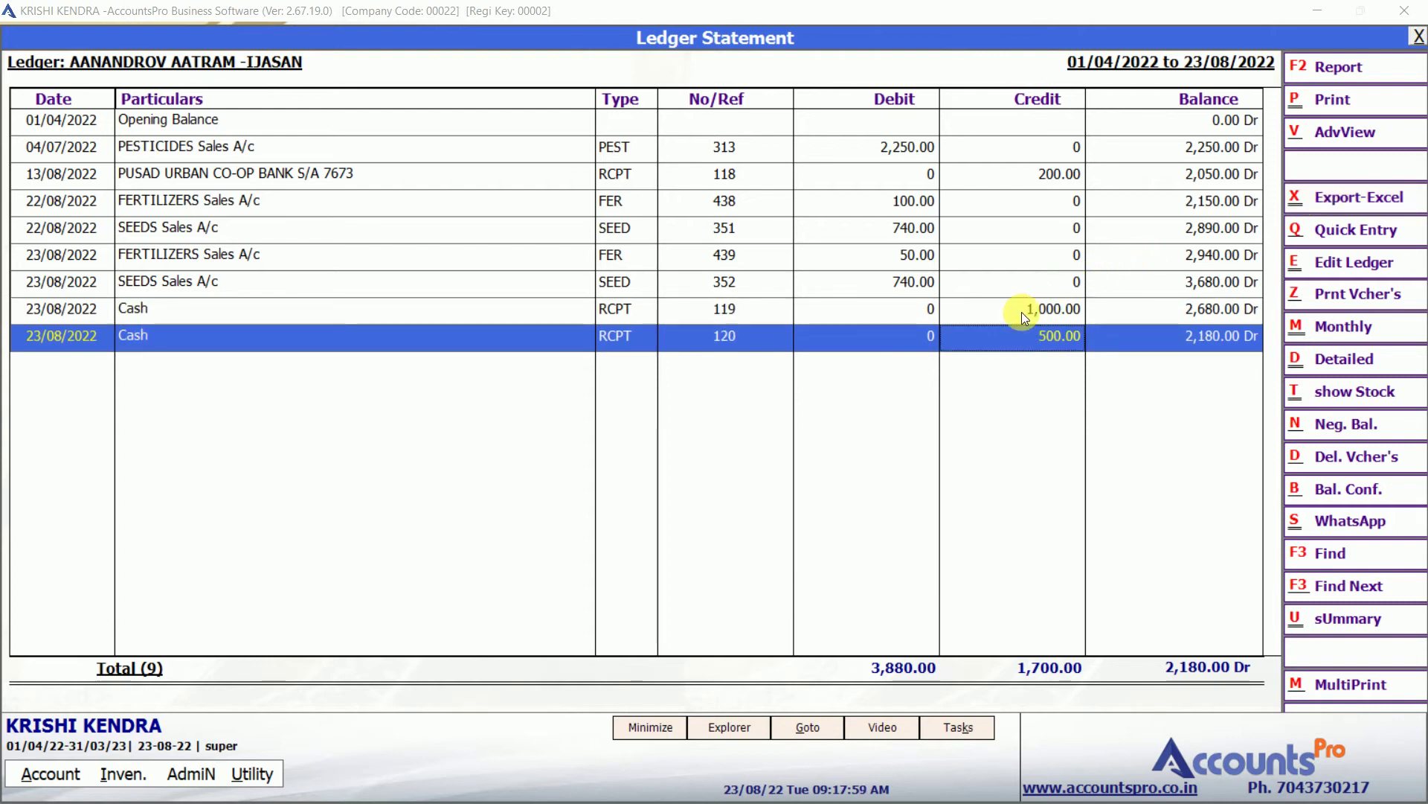
{"action": "key", "text": "Escape"}
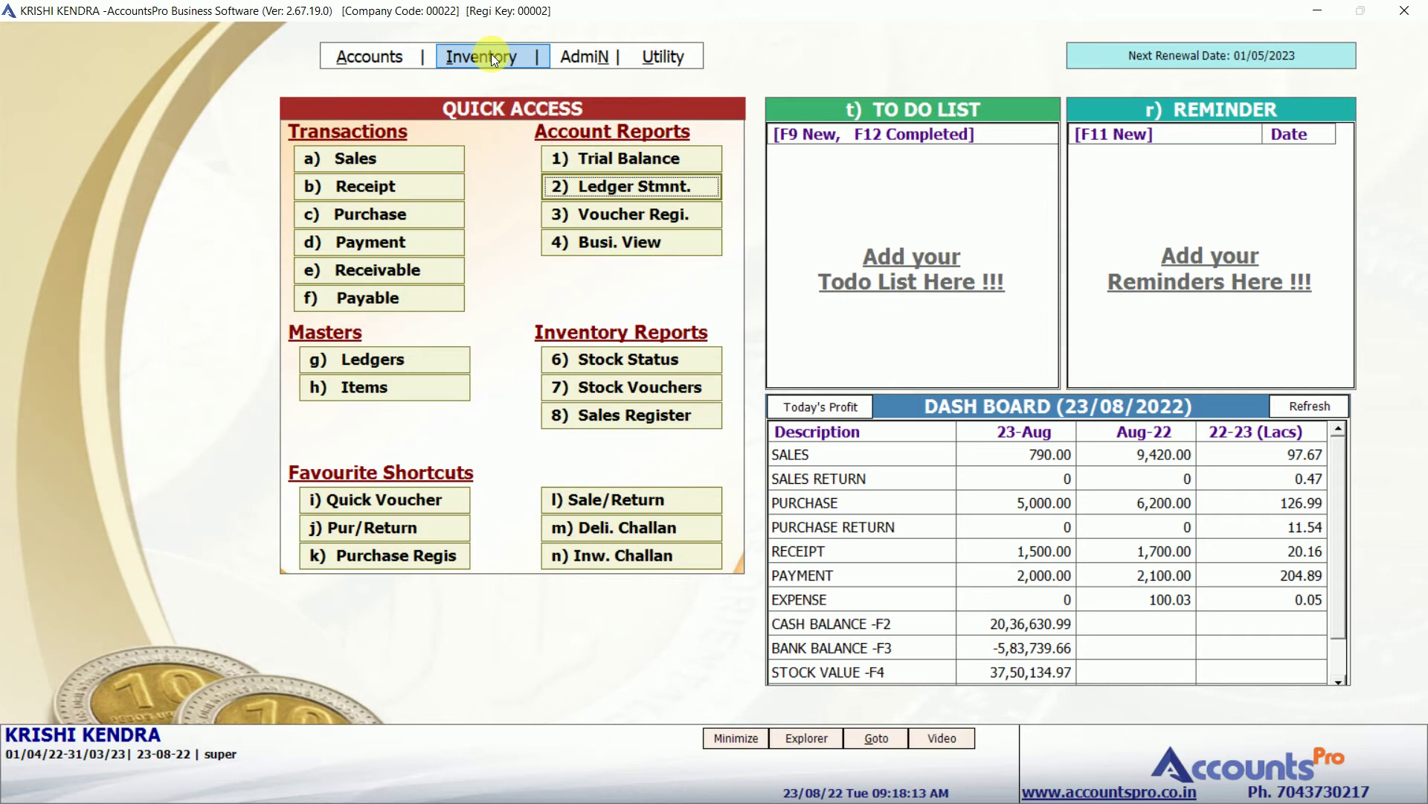
Open InActive Customers from Inventory > MIS Reports, showing its 30-day default criteria.
{"action": "left_click", "coordinate": [492, 55]}
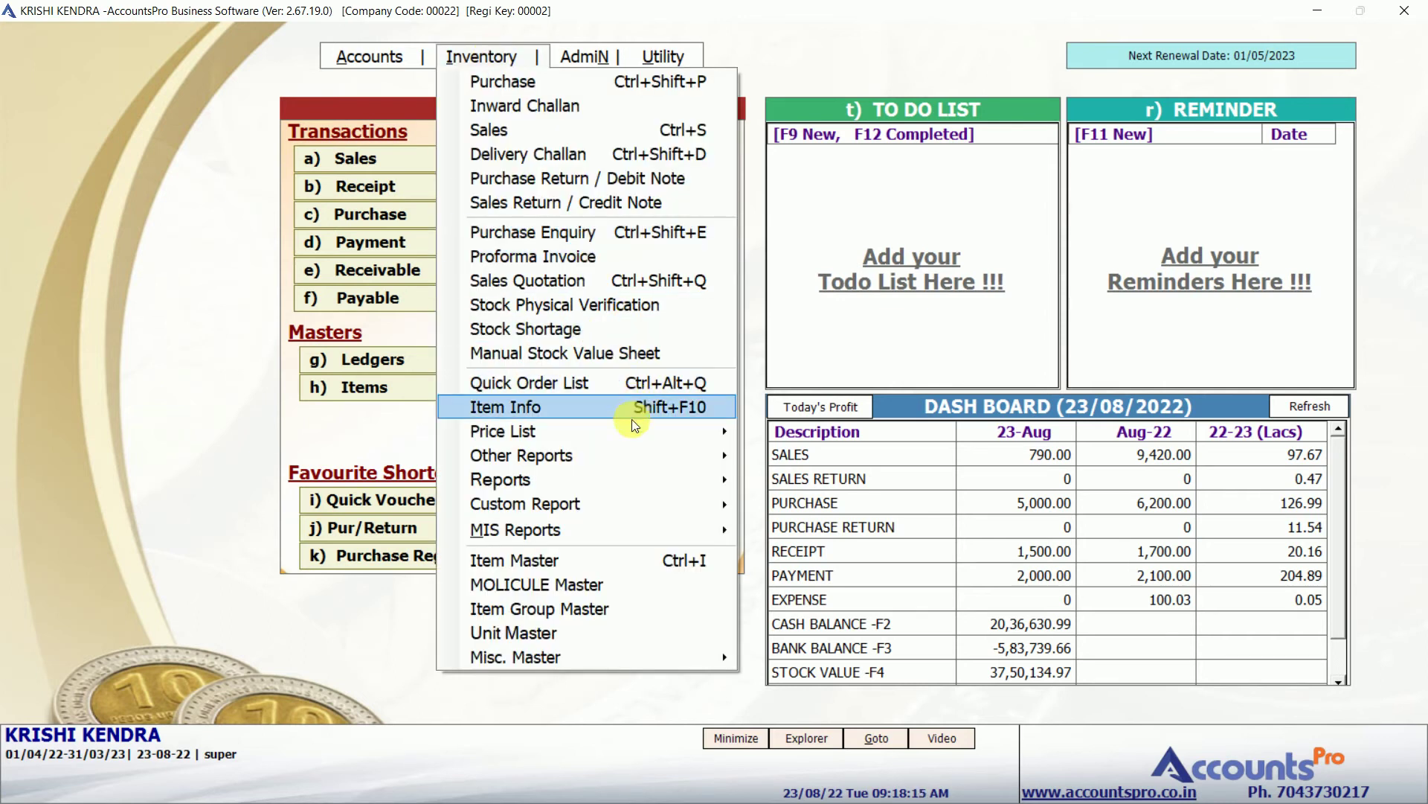
{"action": "mouse_move", "coordinate": [652, 488]}
{"action": "key", "text": "Right"}
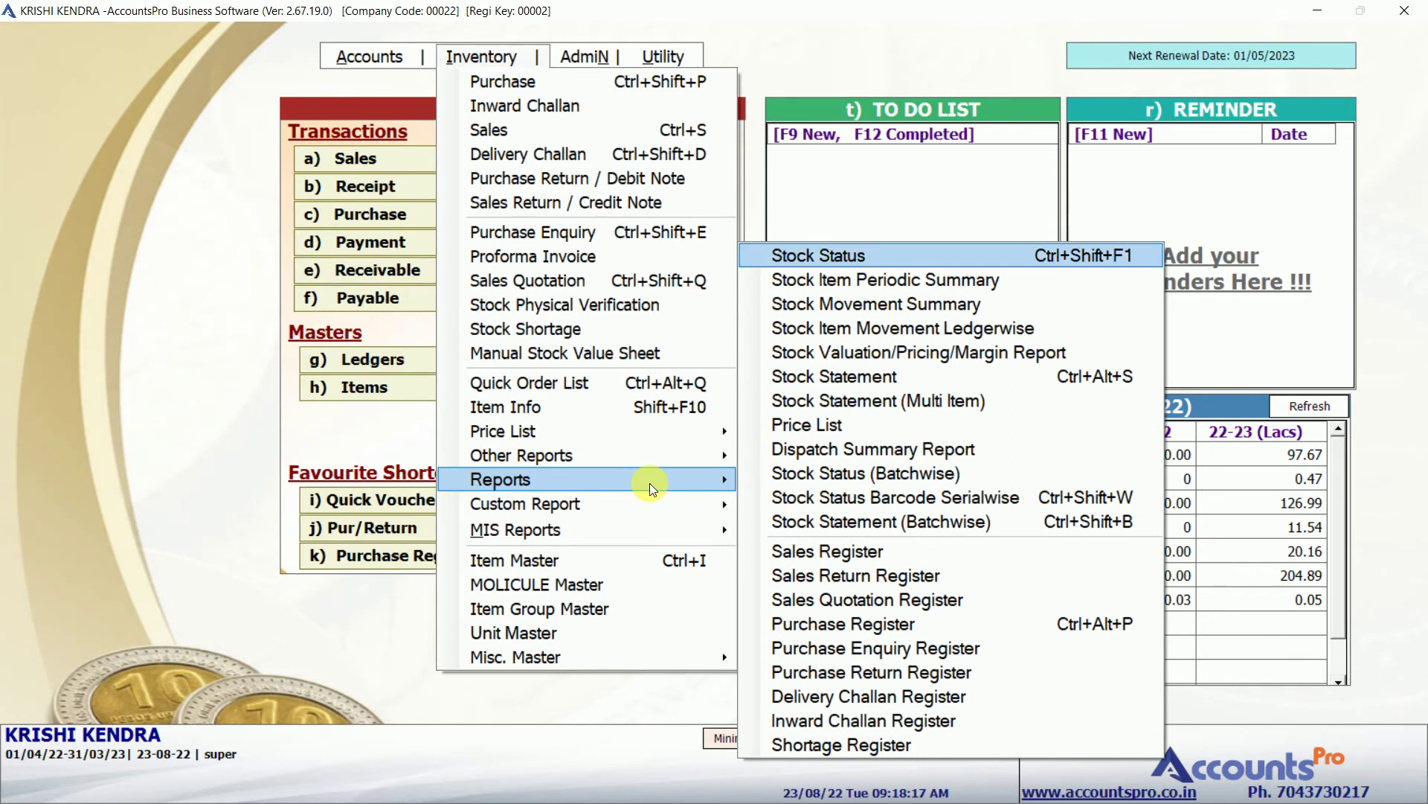
{"action": "key", "text": "Down"}
{"action": "key", "text": "Left"}
{"action": "key", "text": "Down"}
{"action": "key", "text": "Down"}
{"action": "key", "text": "Right"}
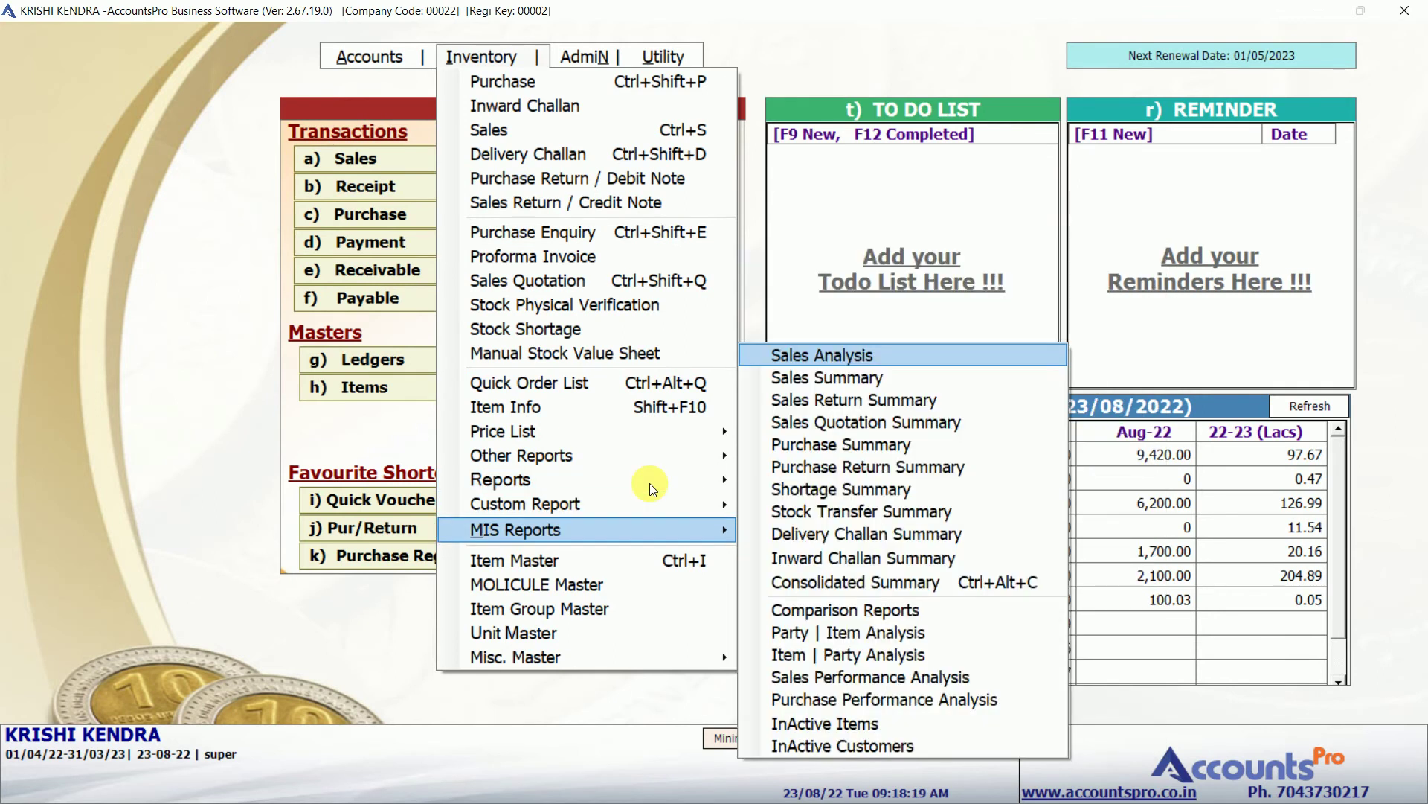
{"action": "key", "text": "Up"}
{"action": "key", "text": "Up"}
{"action": "key", "text": "Down"}
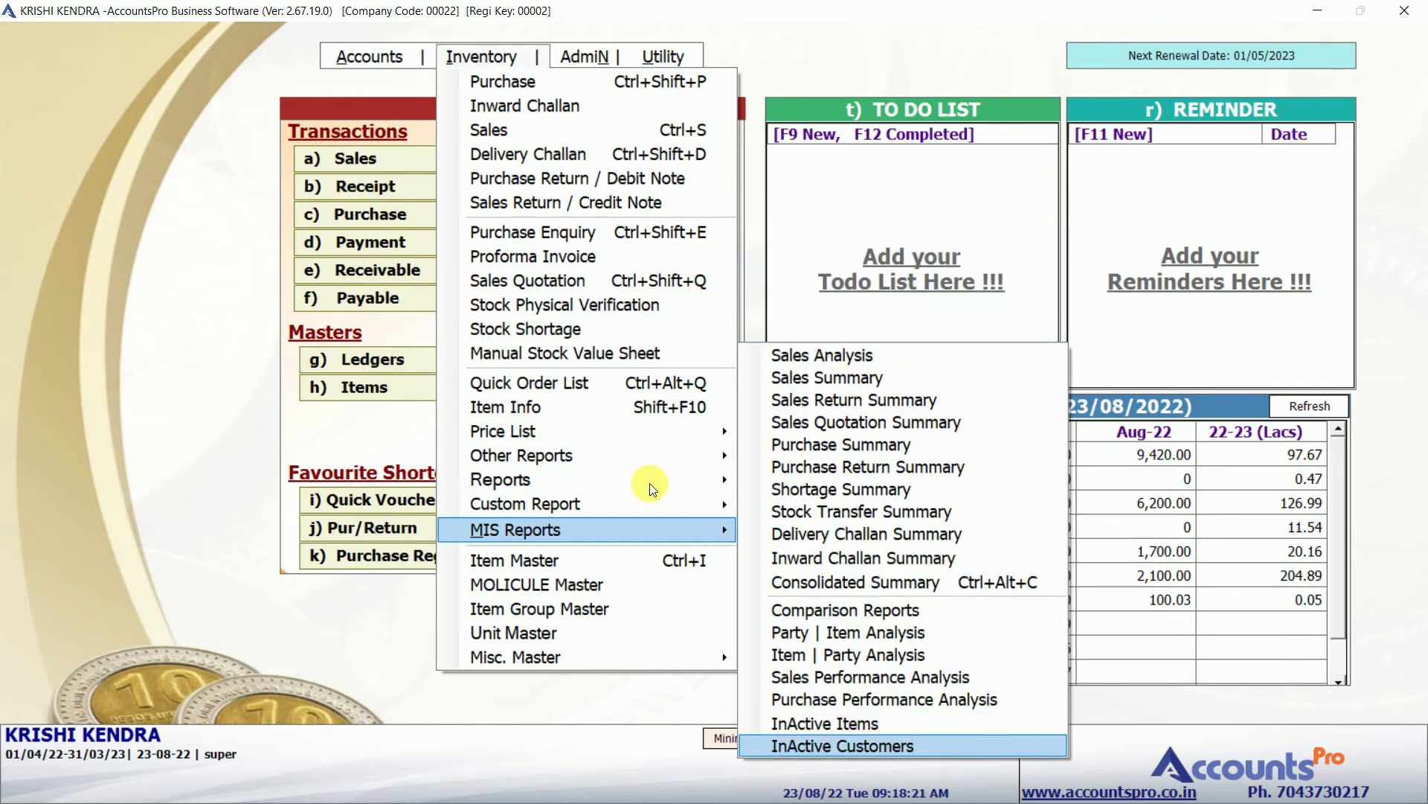
{"action": "key", "text": "Up"}
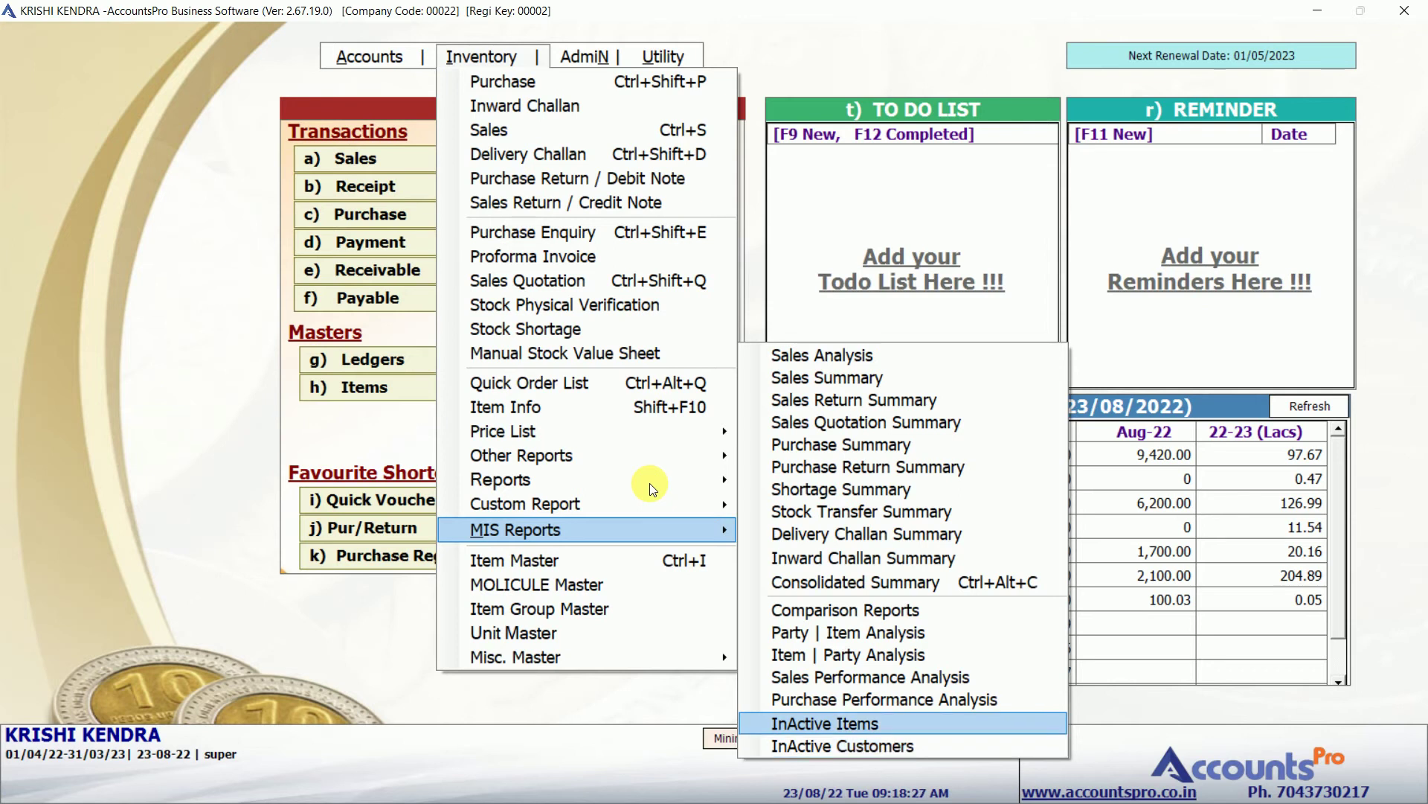
{"action": "key", "text": "Down"}
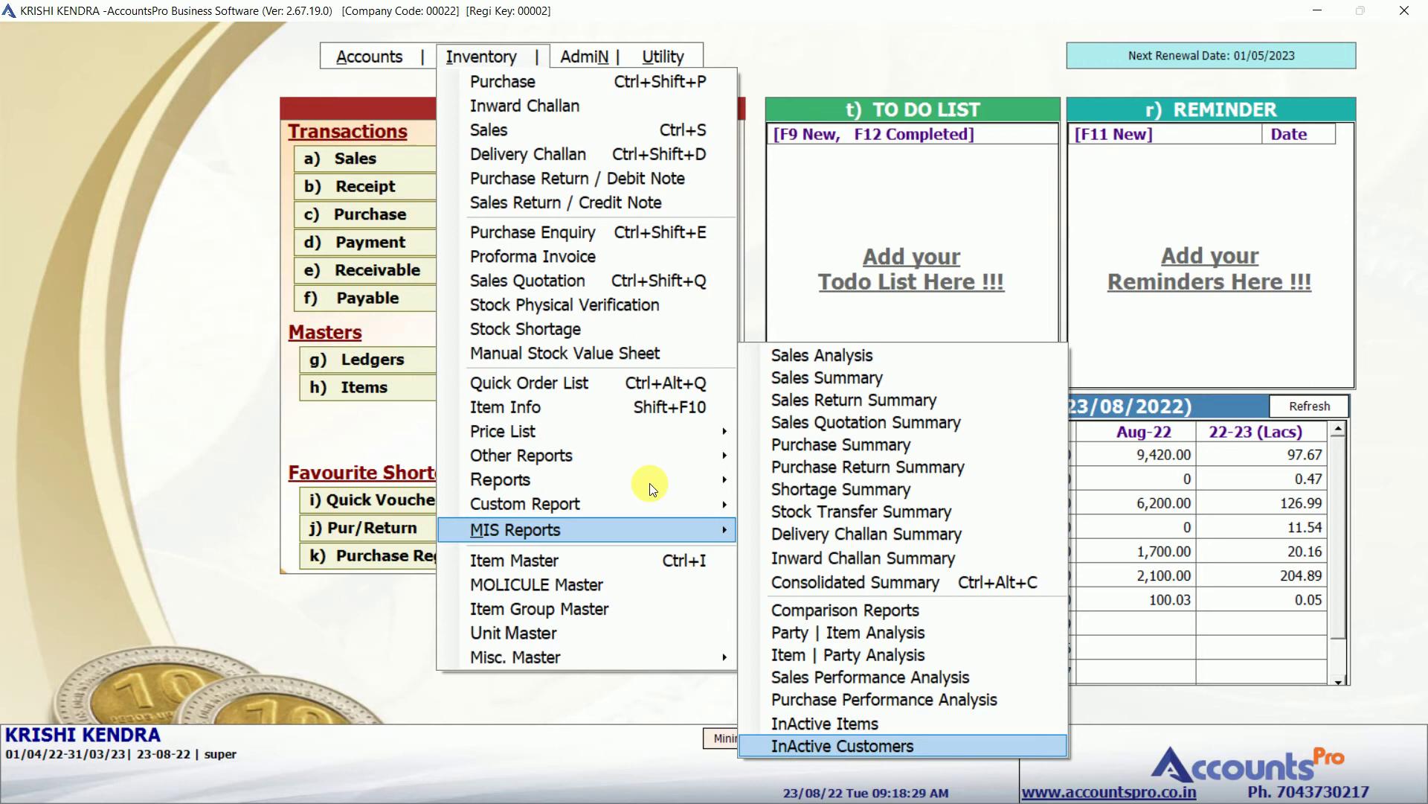
{"action": "key", "text": "Return"}
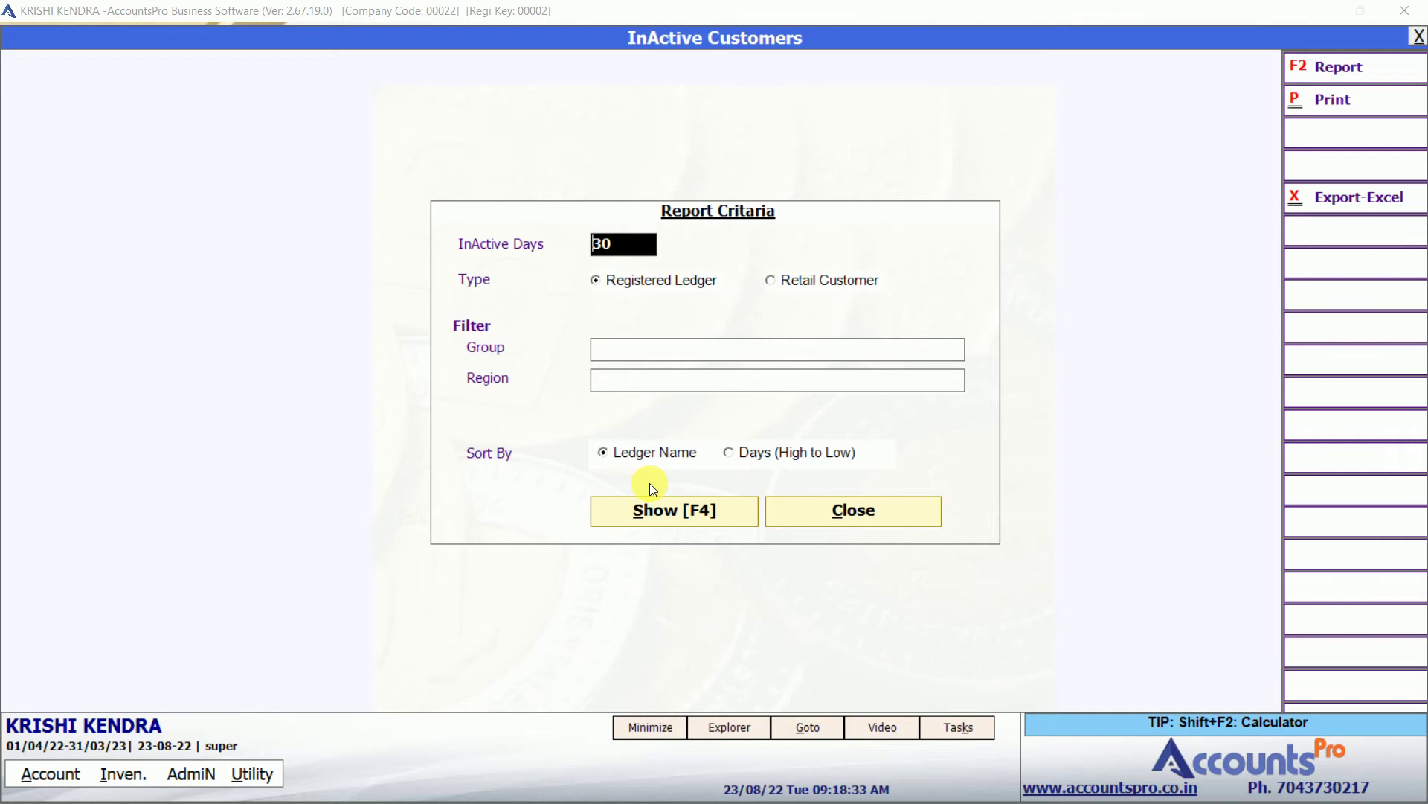
List customers inactive for 60 days, leaving group and region filters blank.
{"action": "type", "text": "60"}
{"action": "key", "text": "Return"}
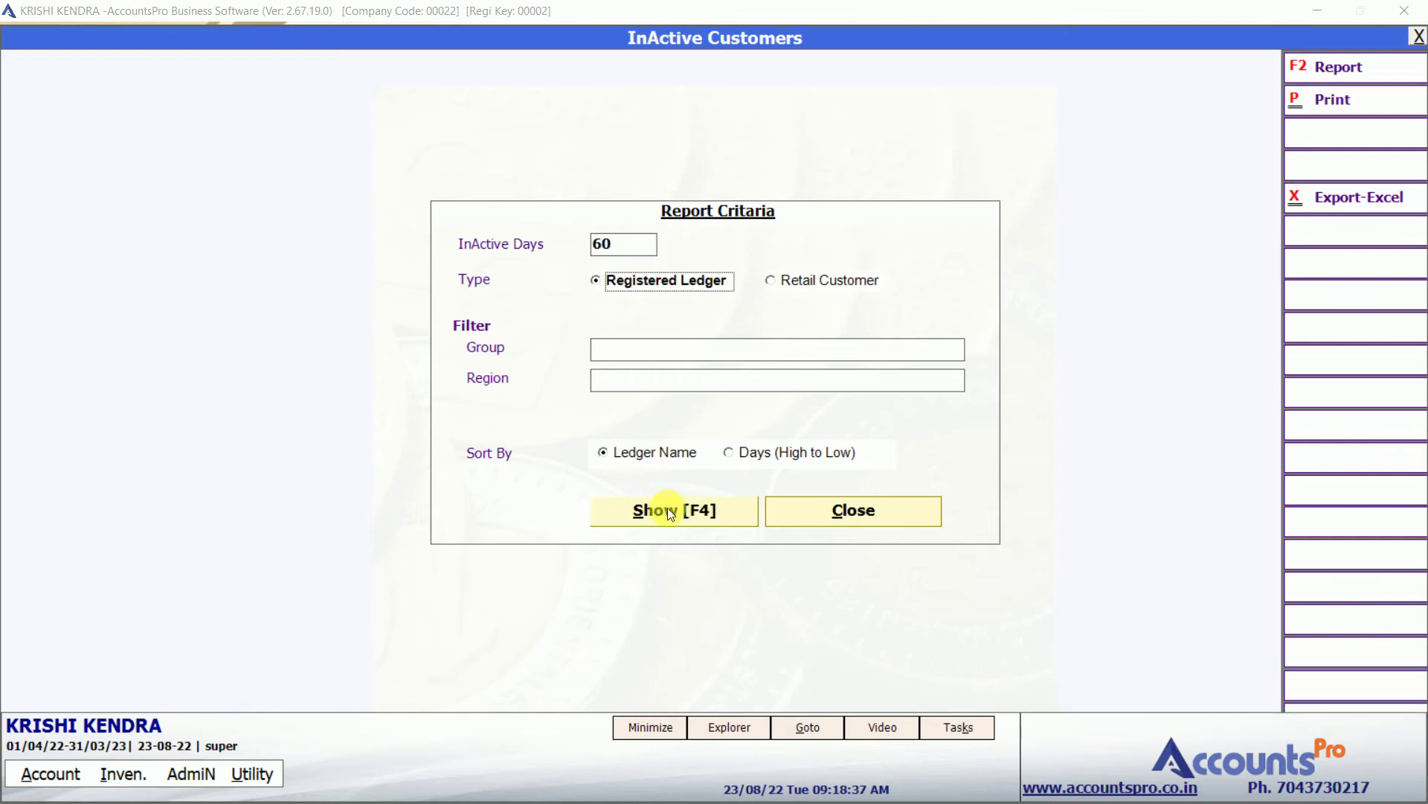
{"action": "key", "text": "Return"}
{"action": "key", "text": "Return"}
{"action": "key", "text": "Return"}
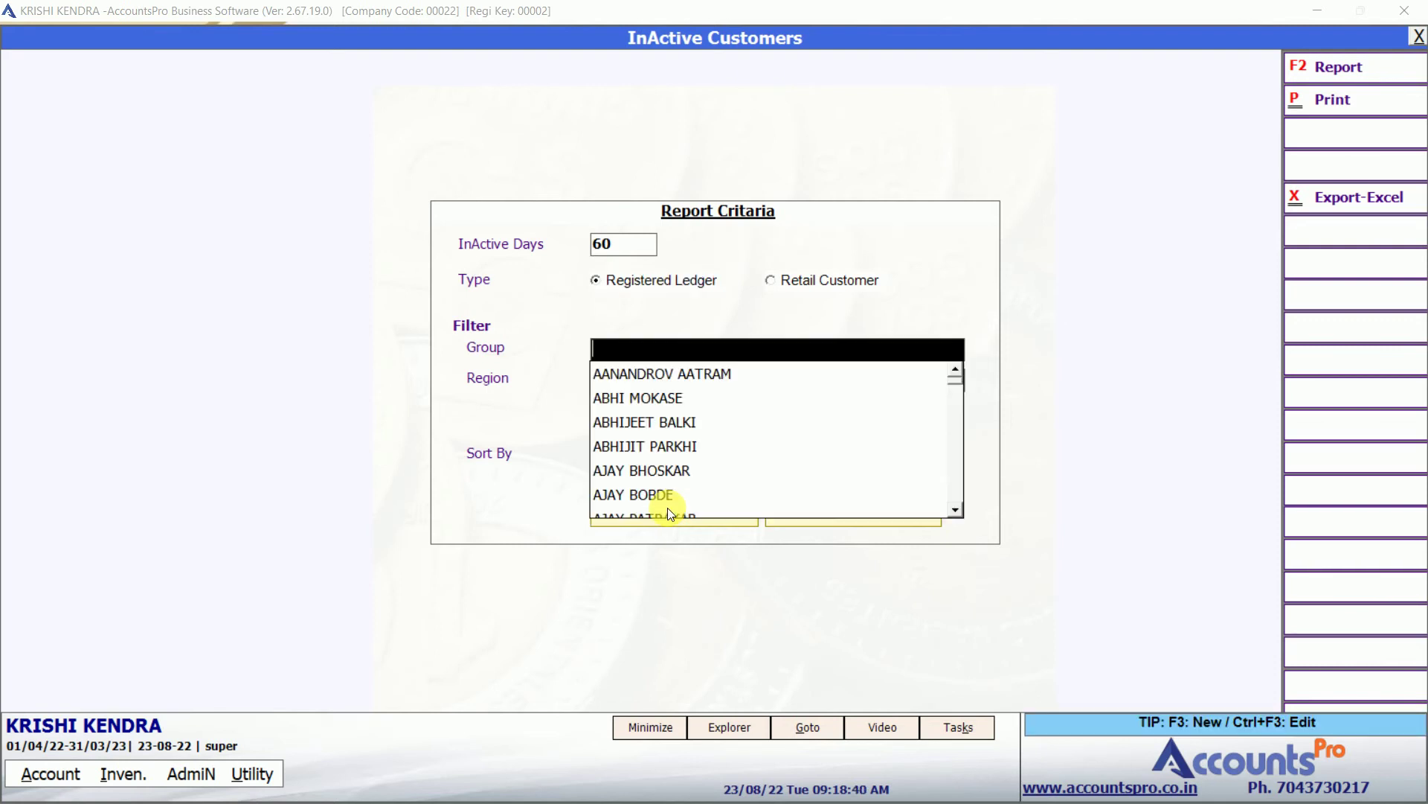
{"action": "key", "text": "Return"}
{"action": "key", "text": "Return"}
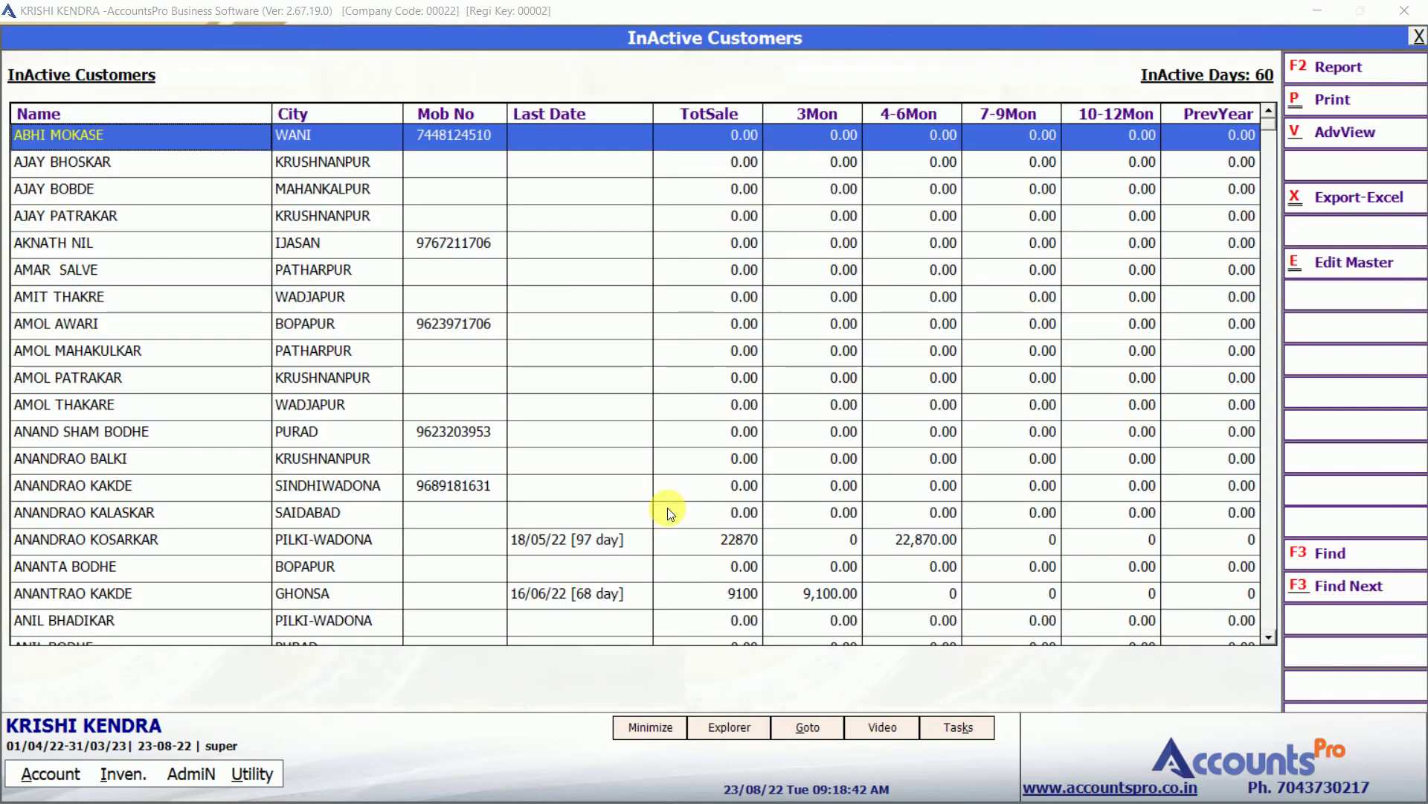
Review customers' TotSale and PrevYear figures, including the 22870 and 9100 sales, then close.
{"action": "key", "text": "Down"}
{"action": "key", "text": "Up"}
{"action": "key", "text": "Right"}
{"action": "key", "text": "Right"}
{"action": "key", "text": "Right"}
{"action": "key", "text": "Right"}
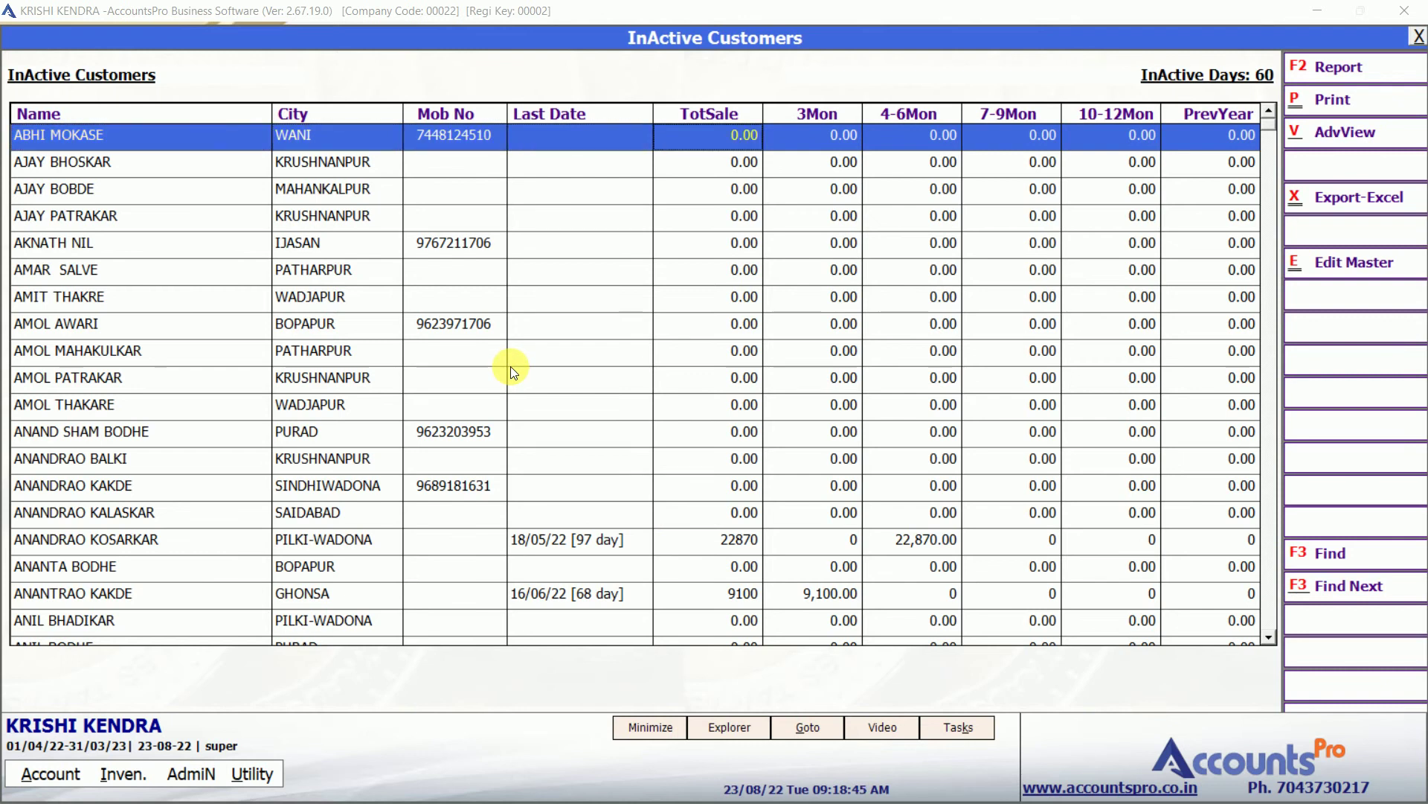
{"action": "key", "text": "Right"}
{"action": "key", "text": "Right"}
{"action": "key", "text": "Right"}
{"action": "key", "text": "Right"}
{"action": "key", "text": "Right"}
{"action": "key", "text": "Down"}
{"action": "key", "text": "Down"}
{"action": "key", "text": "Down"}
{"action": "key", "text": "Down"}
{"action": "key", "text": "Down"}
{"action": "key", "text": "Down"}
{"action": "key", "text": "Down"}
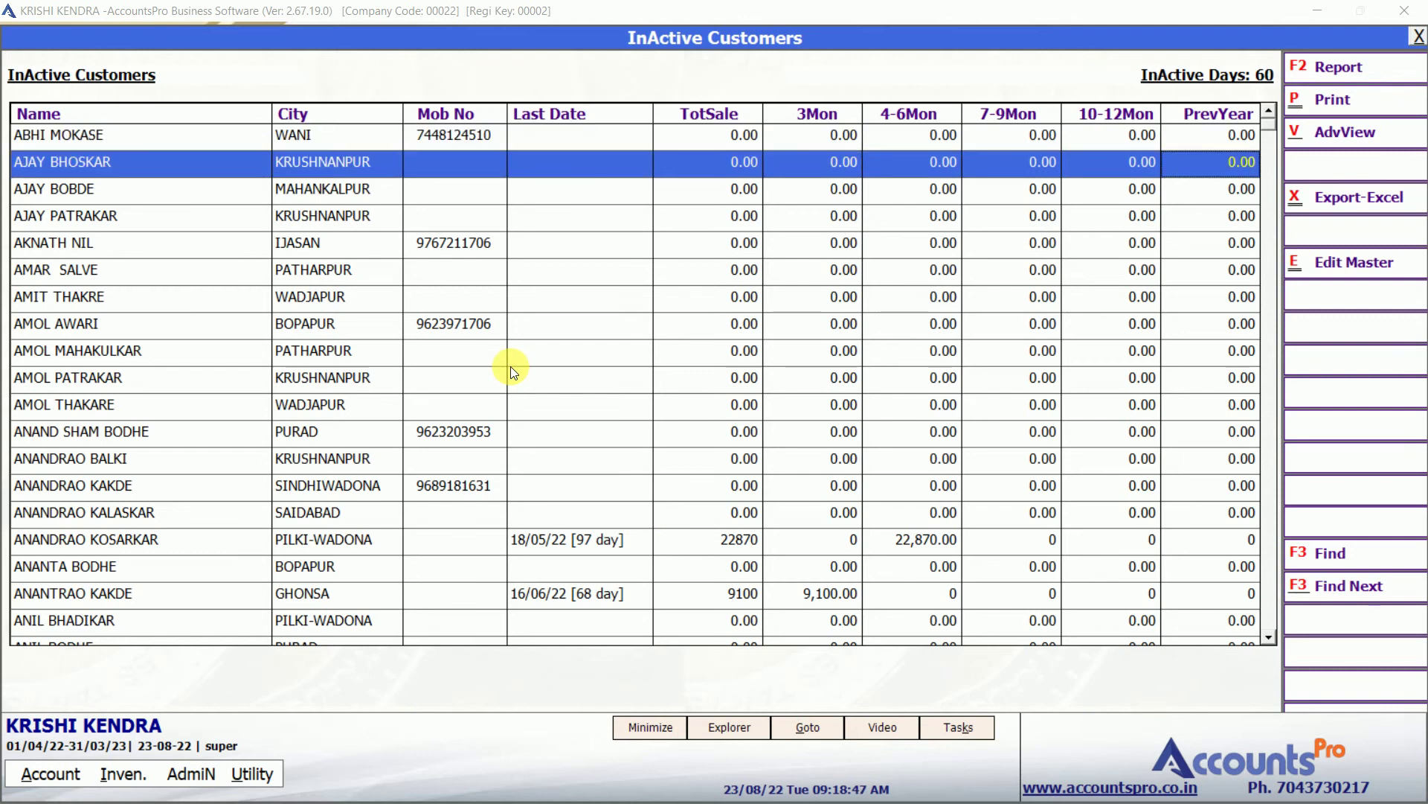
{"action": "key", "text": "Down"}
{"action": "key", "text": "Down"}
{"action": "key", "text": "Down"}
{"action": "key", "text": "Down"}
{"action": "key", "text": "Down"}
{"action": "key", "text": "Down"}
{"action": "key", "text": "Left"}
{"action": "key", "text": "Left"}
{"action": "key", "text": "Down"}
{"action": "key", "text": "Down"}
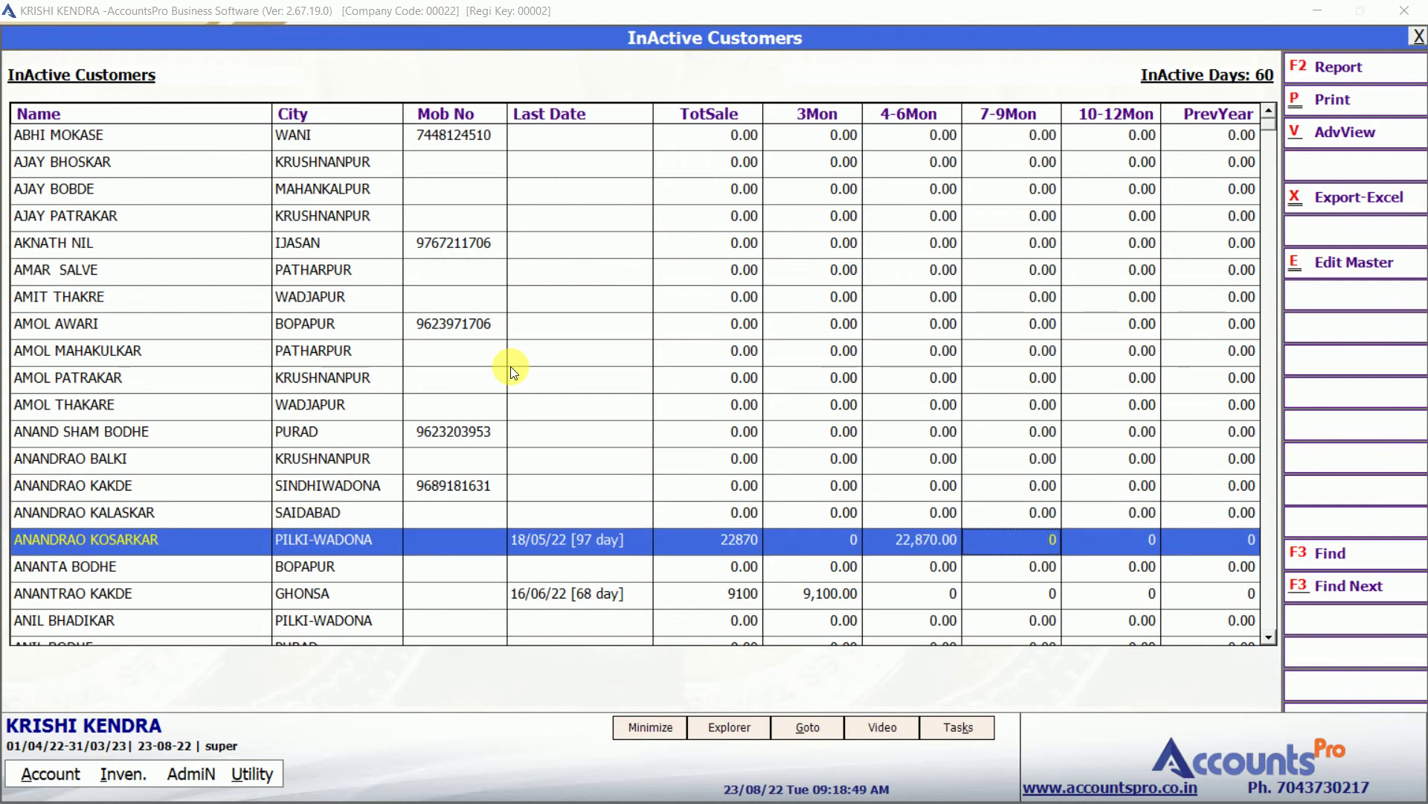
{"action": "key", "text": "Right"}
{"action": "key", "text": "Right"}
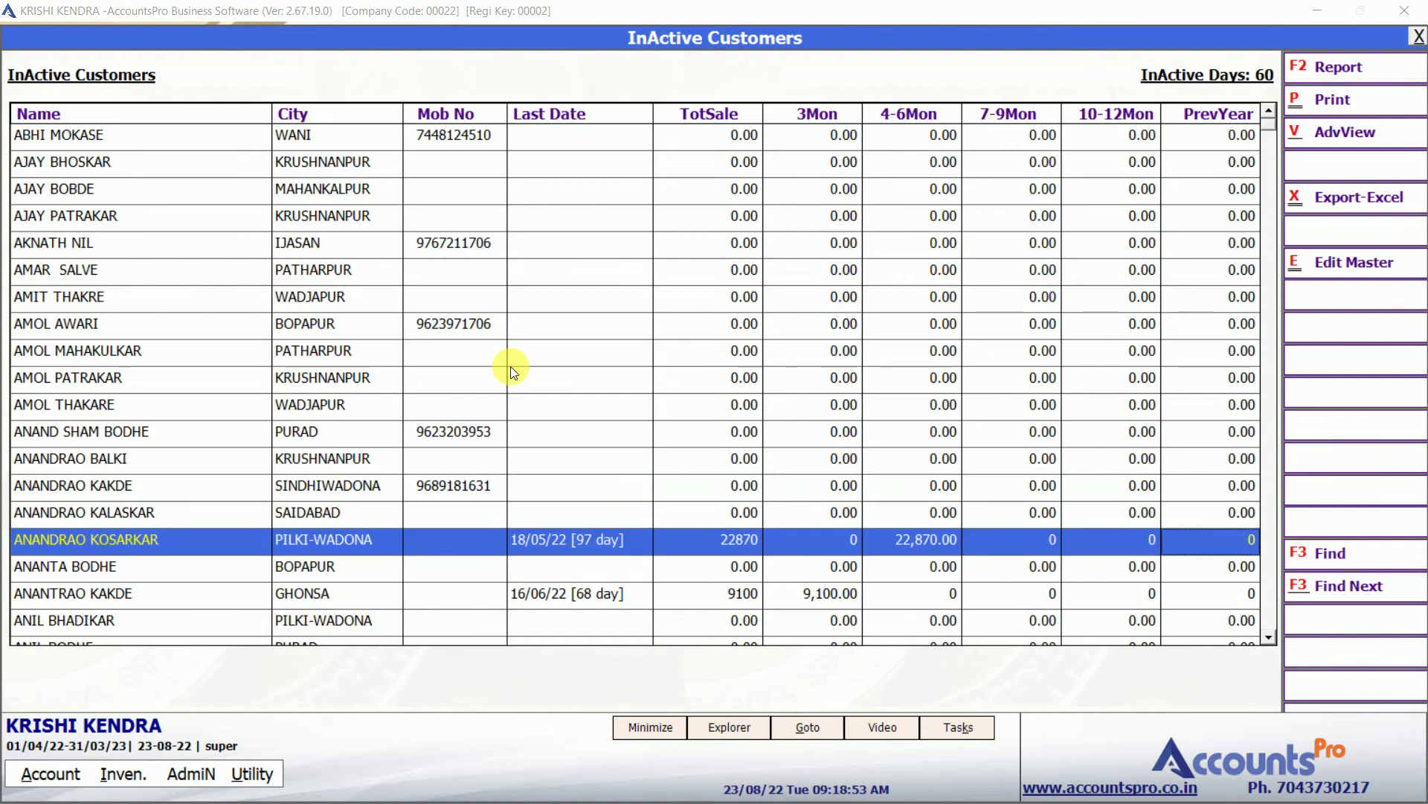
{"action": "left_click", "coordinate": [727, 544]}
{"action": "key", "text": "Down"}
{"action": "key", "text": "Down"}
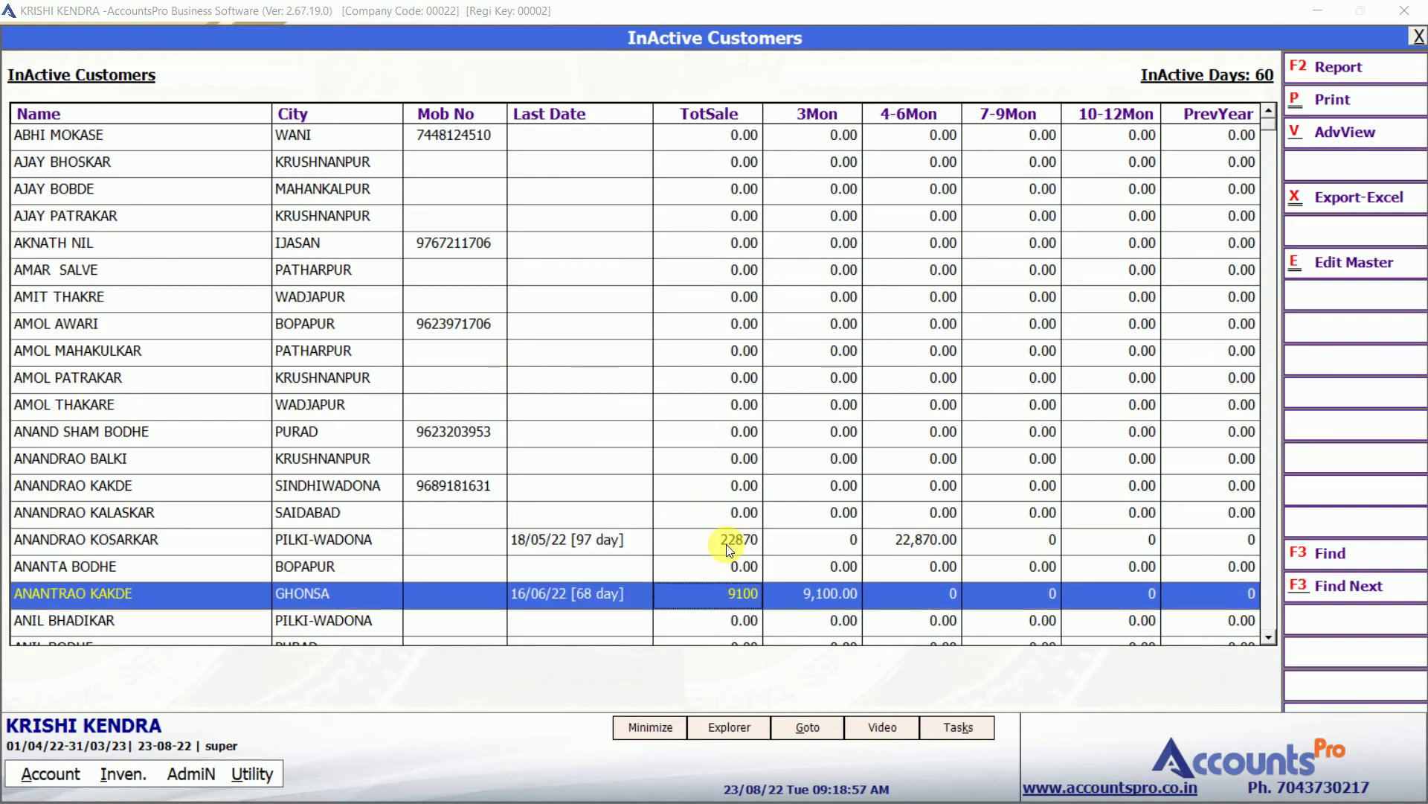
{"action": "key", "text": "Escape"}
{"action": "key", "text": "alt+i"}
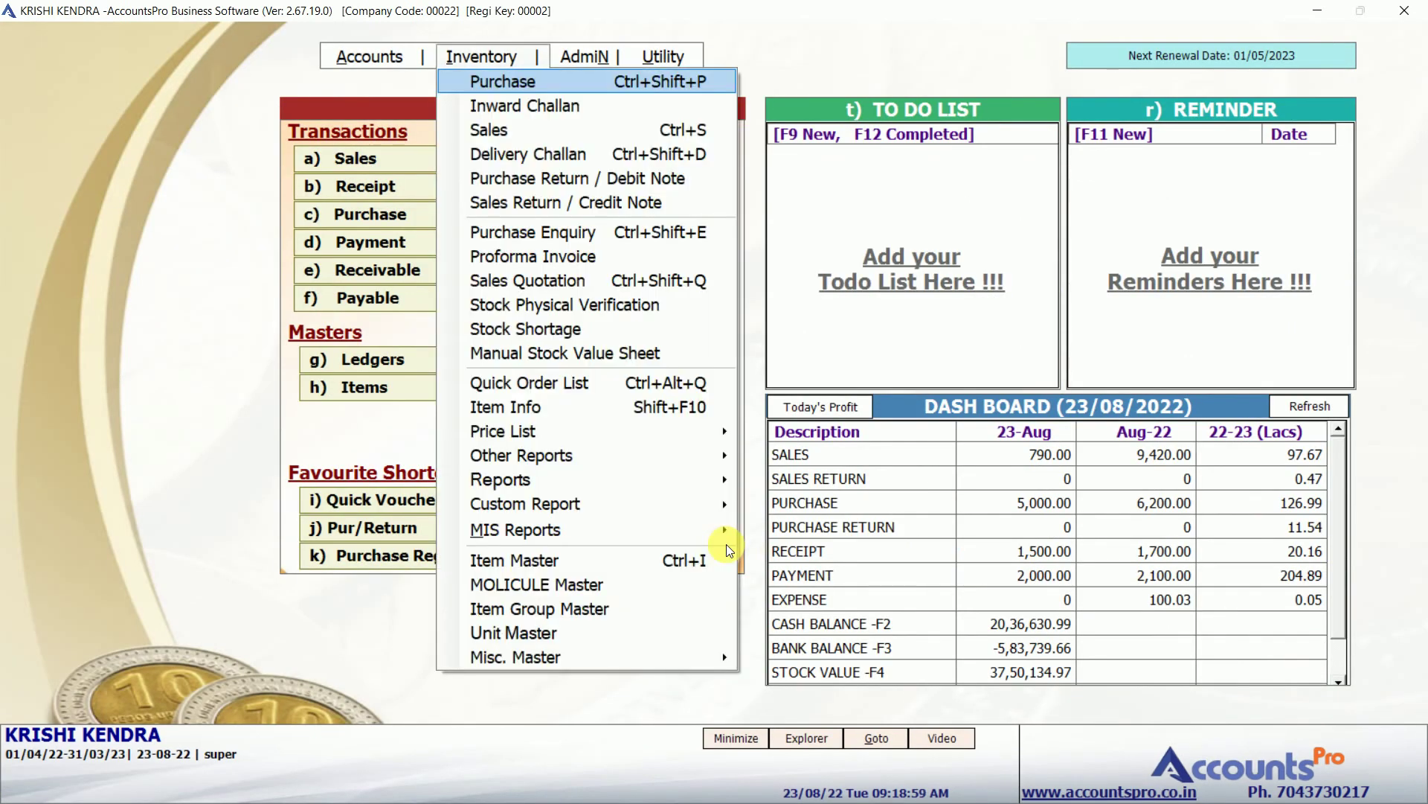
{"action": "mouse_move", "coordinate": [674, 521]}
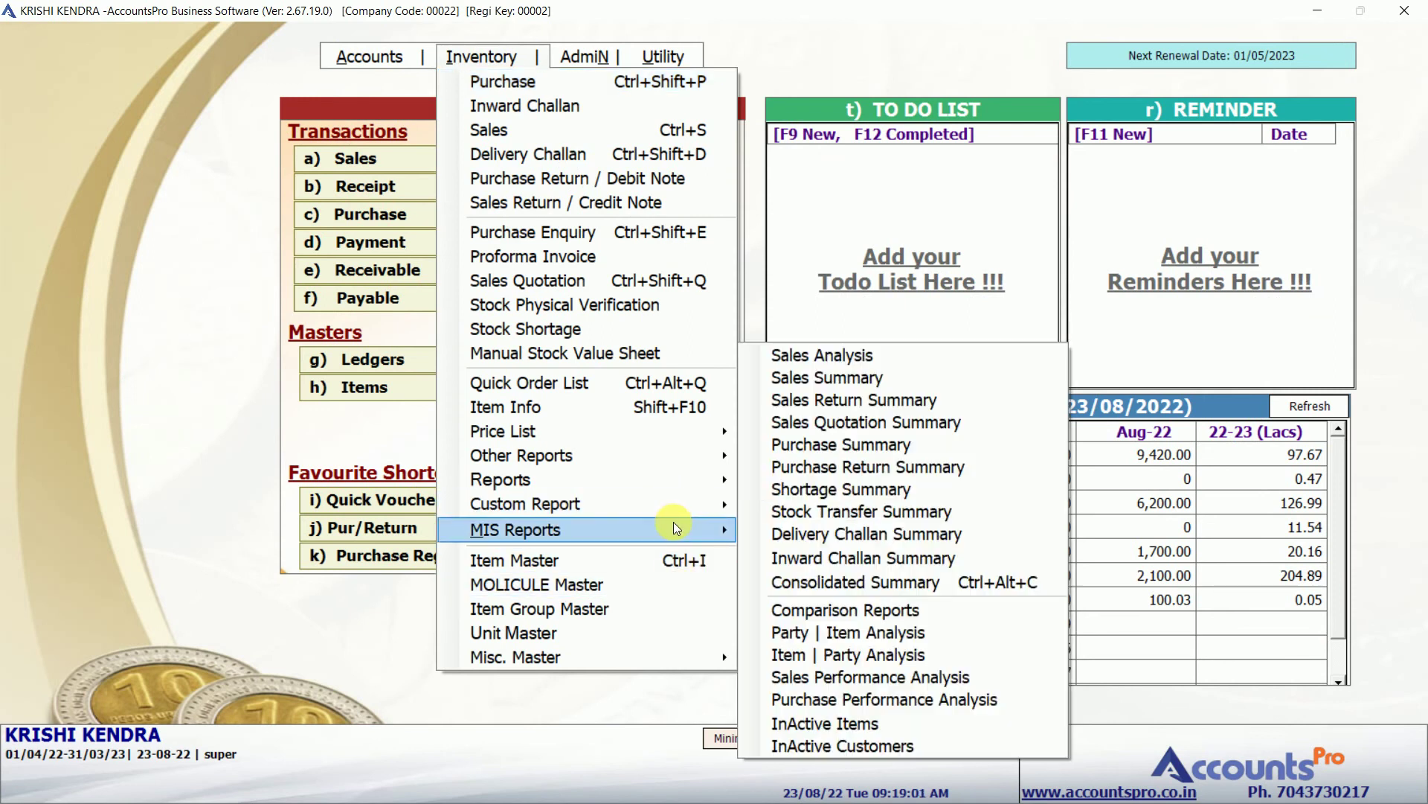
{"action": "key", "text": "Right"}
{"action": "key", "text": "Up"}
{"action": "key", "text": "Up"}
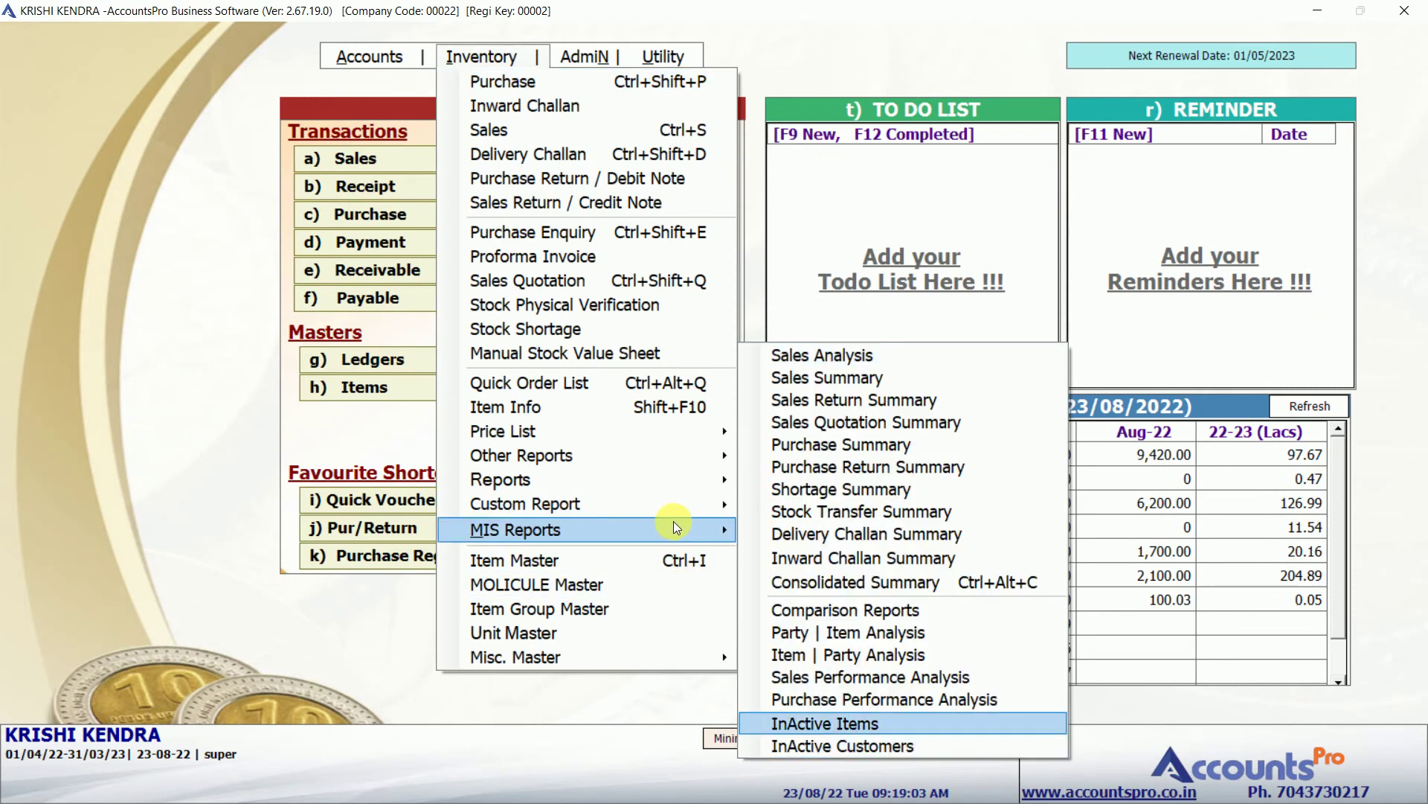
{"action": "key", "text": "Return"}
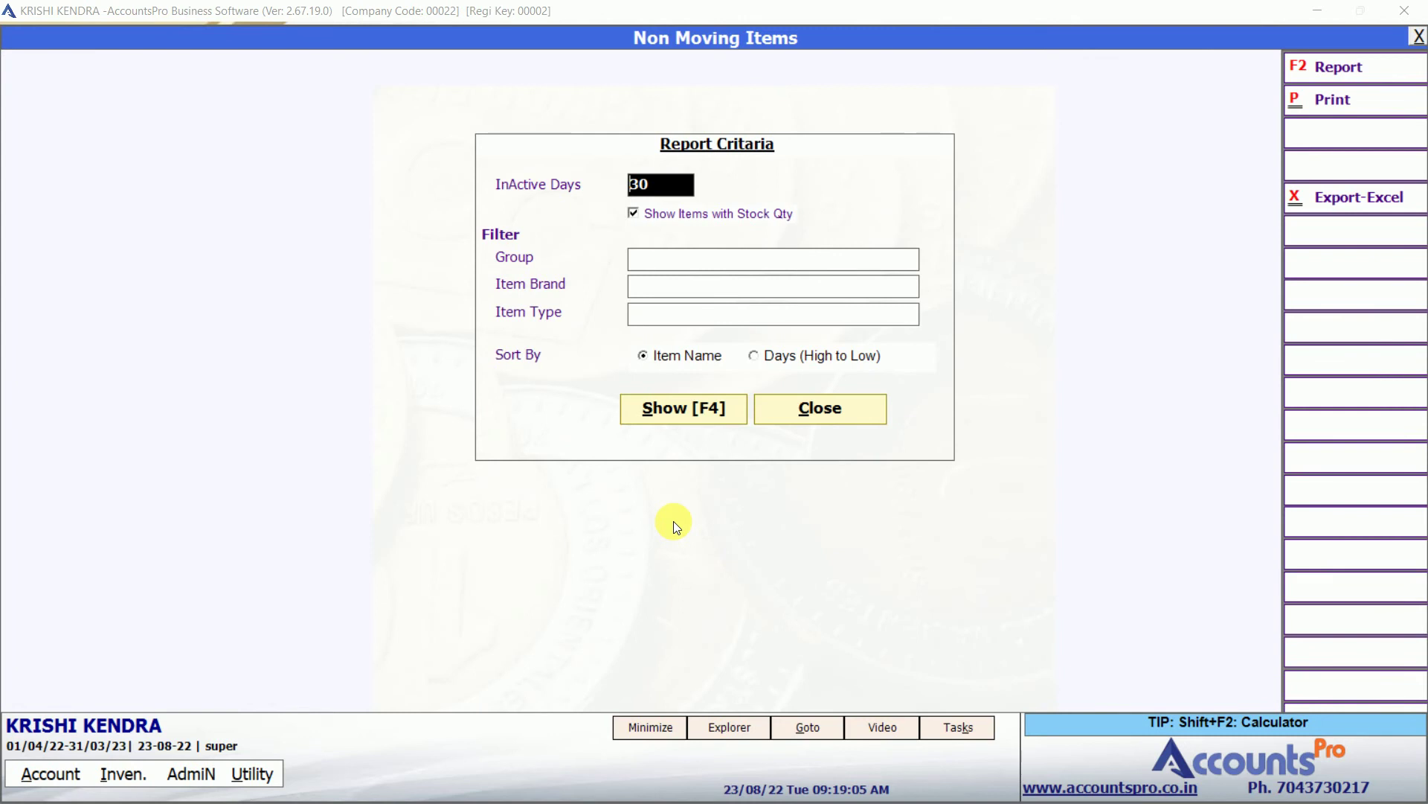
{"action": "type", "text": "60"}
{"action": "key", "text": "F4"}
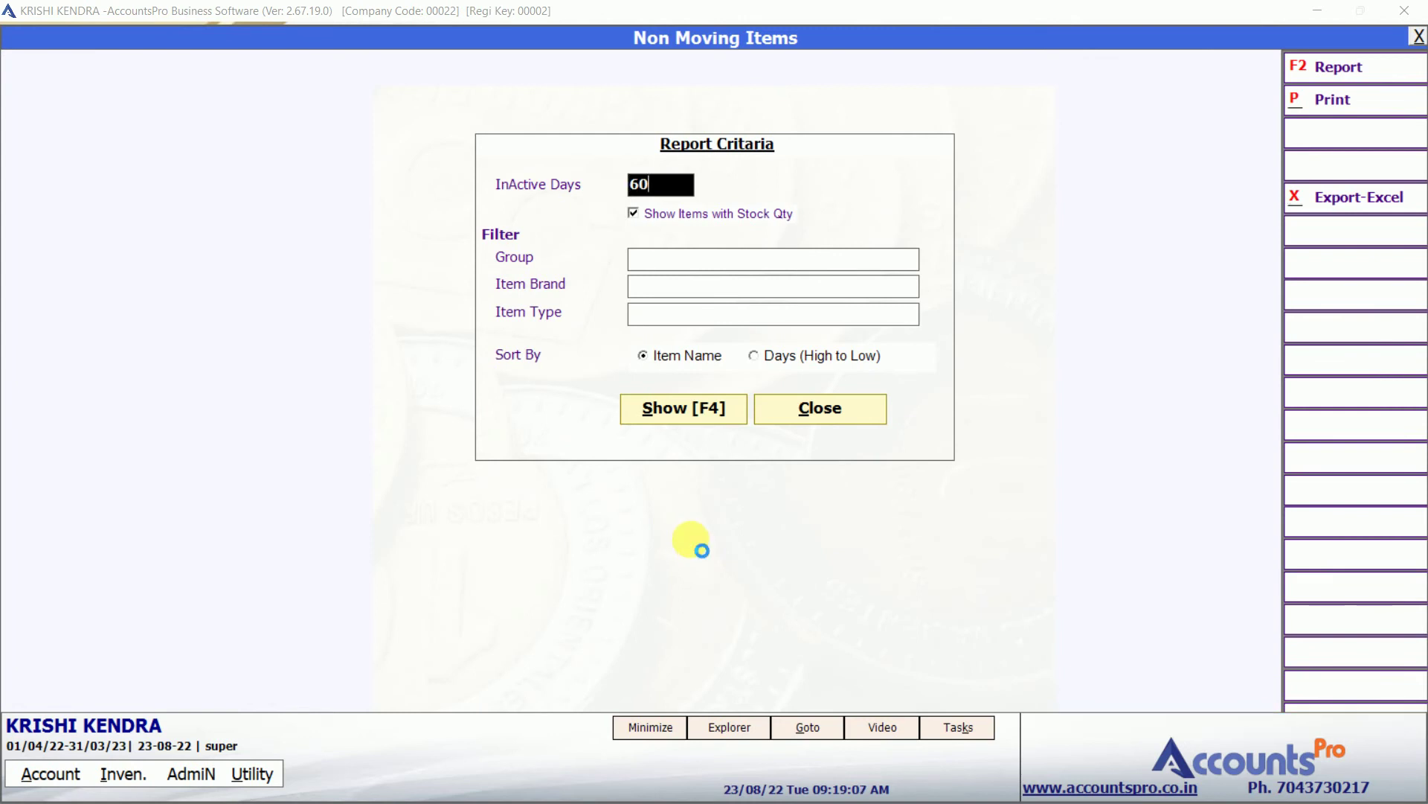
{"action": "key", "text": "Down"}
{"action": "key", "text": "Up"}
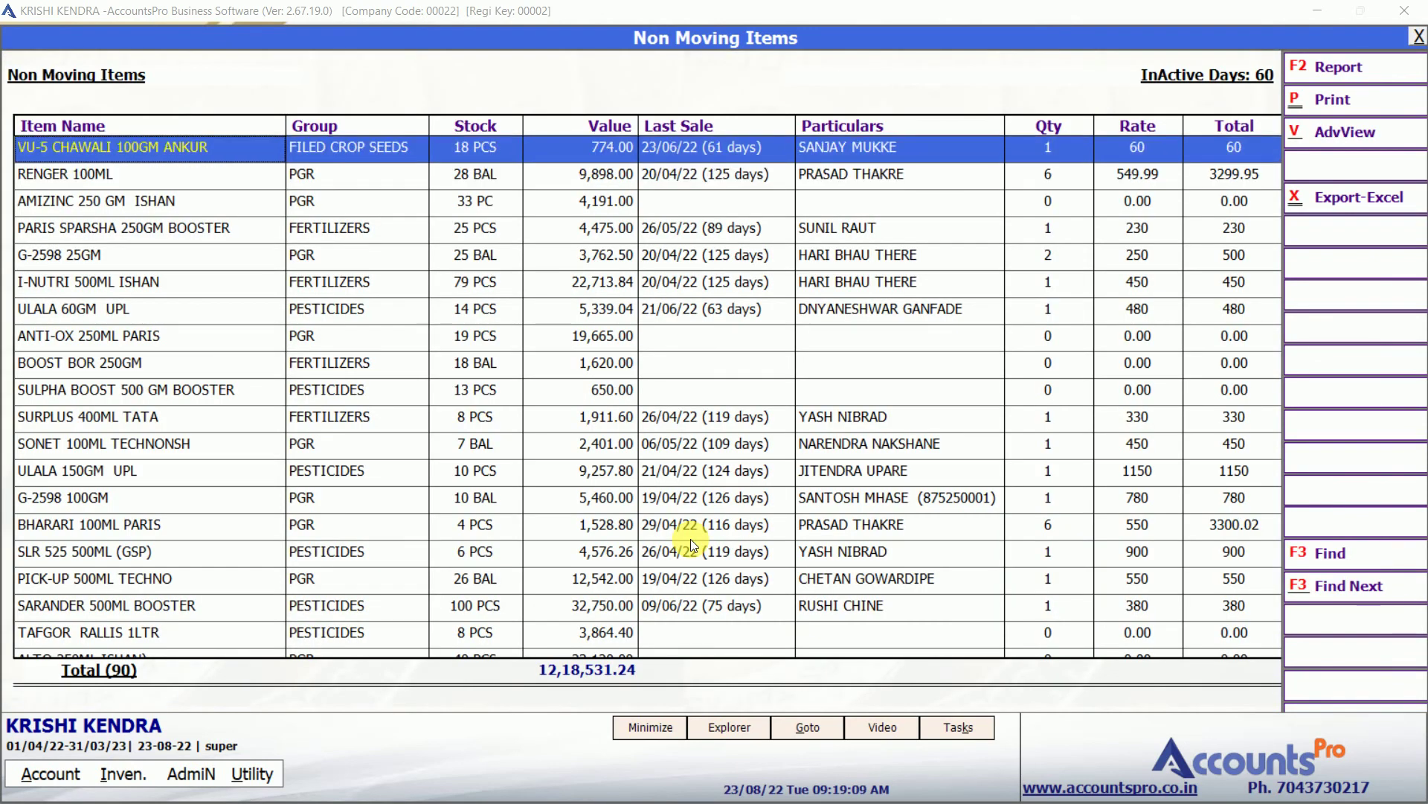
{"action": "key", "text": "Right"}
{"action": "key", "text": "Right"}
{"action": "key", "text": "Right"}
{"action": "key", "text": "Right"}
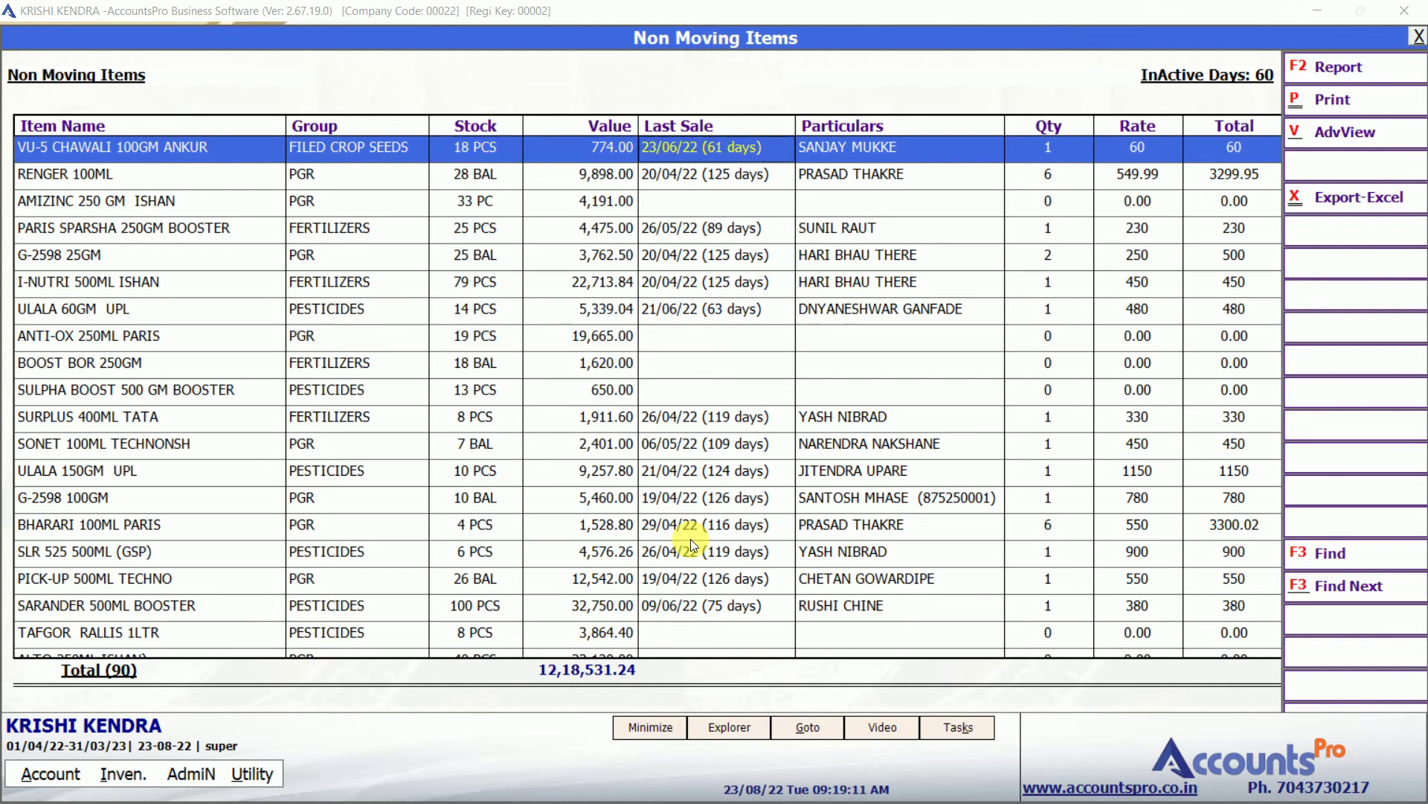
{"action": "key", "text": "Escape"}
{"action": "key", "text": "alt+i"}
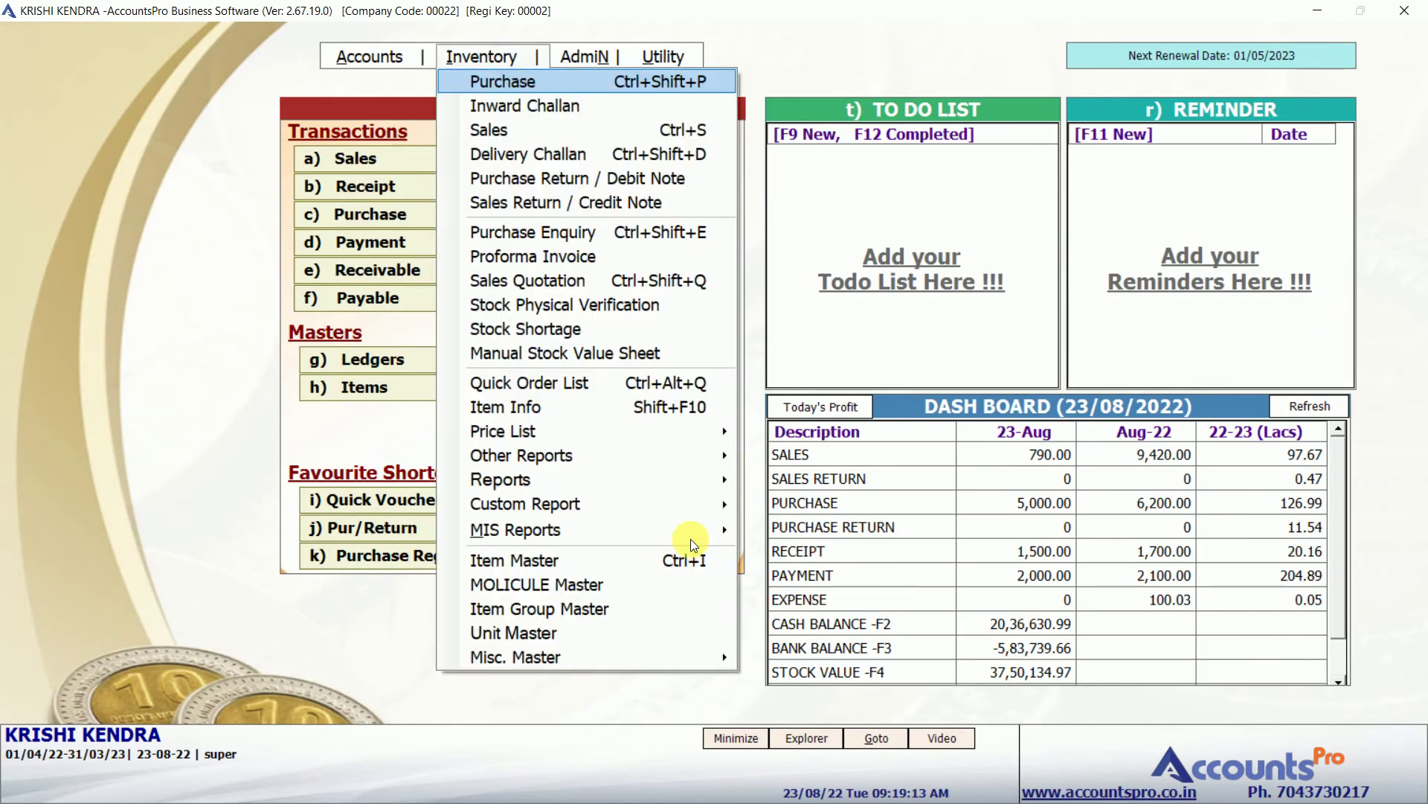
Compare the party-by-item and item-by-party analyses, open the summary criteria, then close it.
{"action": "mouse_move", "coordinate": [694, 476]}
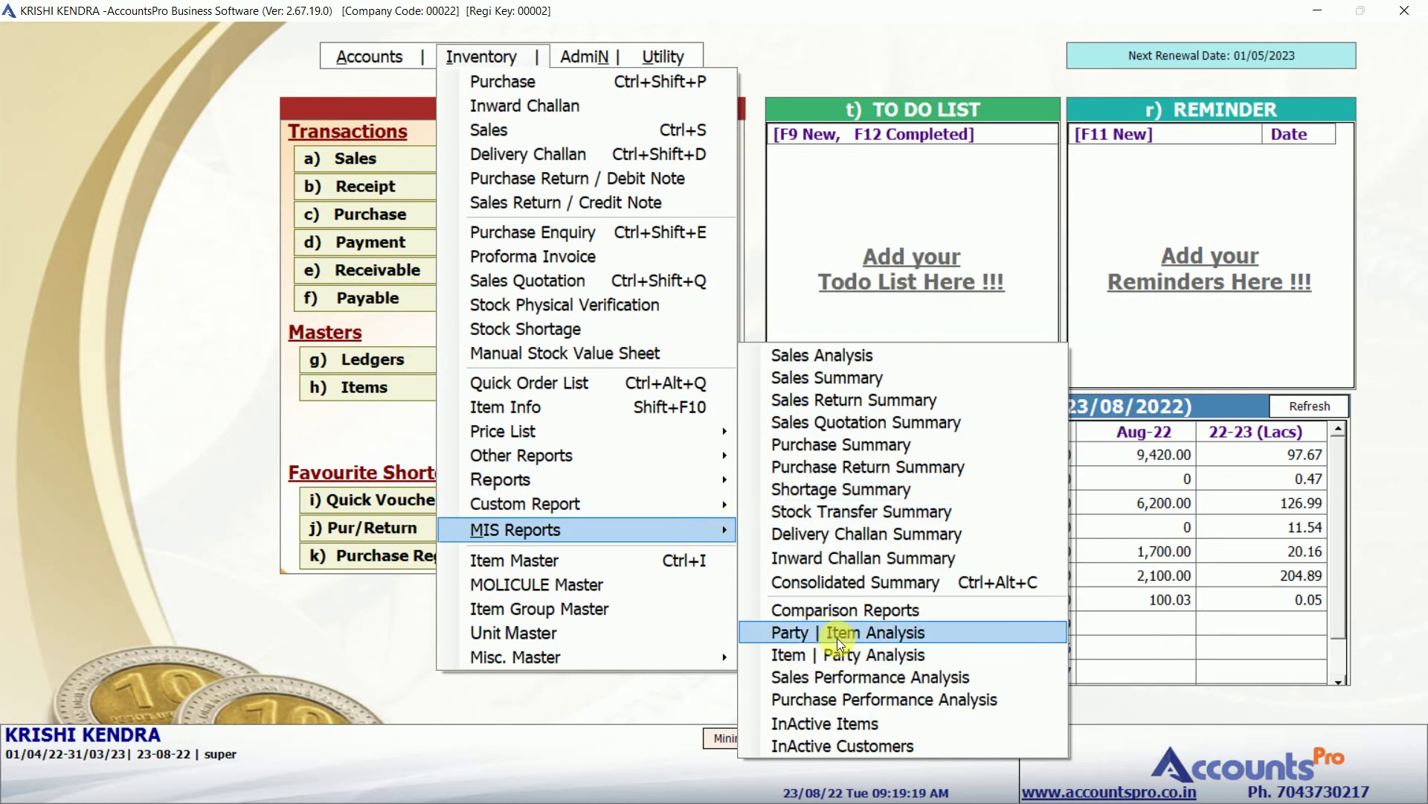
{"action": "key", "text": "Down"}
{"action": "key", "text": "Up"}
{"action": "key", "text": "Down"}
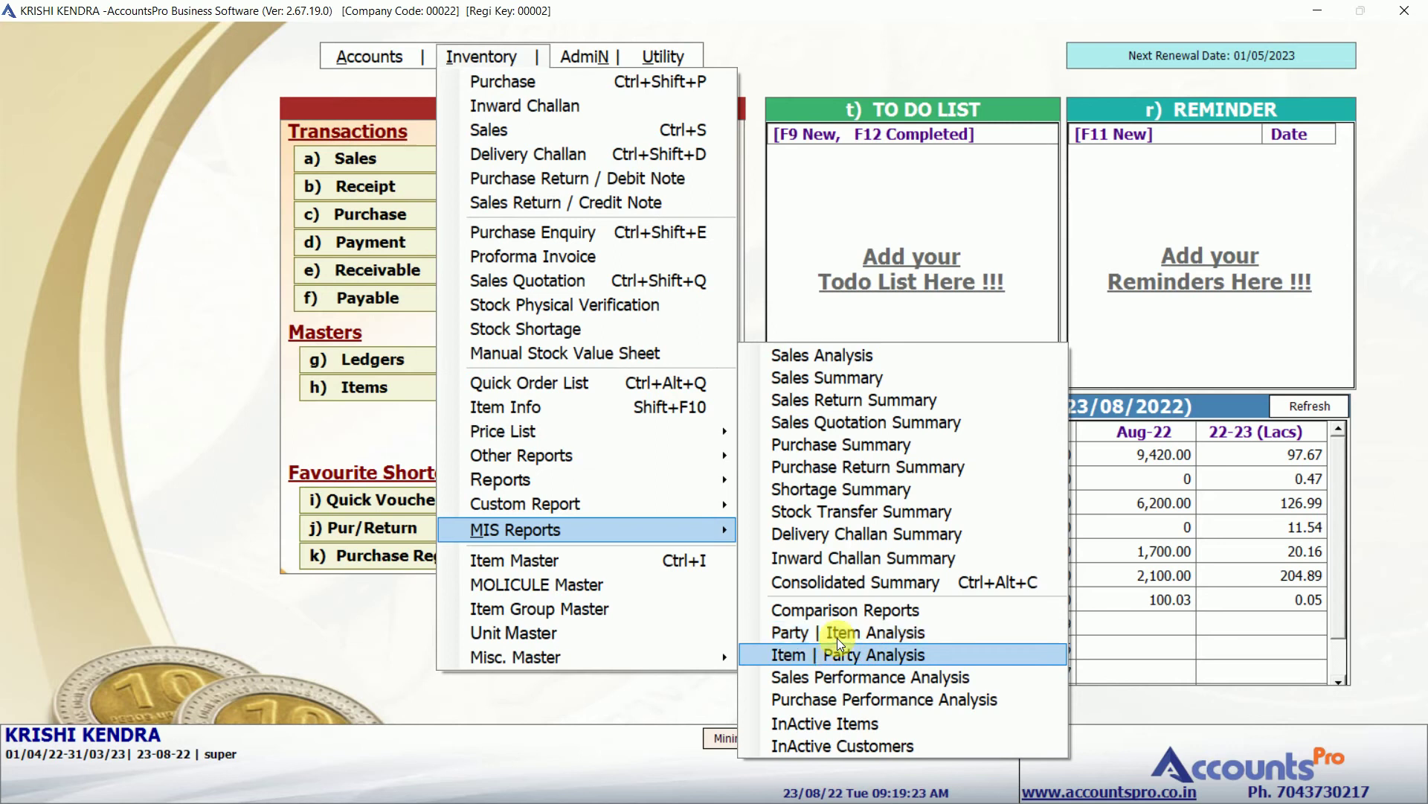
{"action": "key", "text": "Up"}
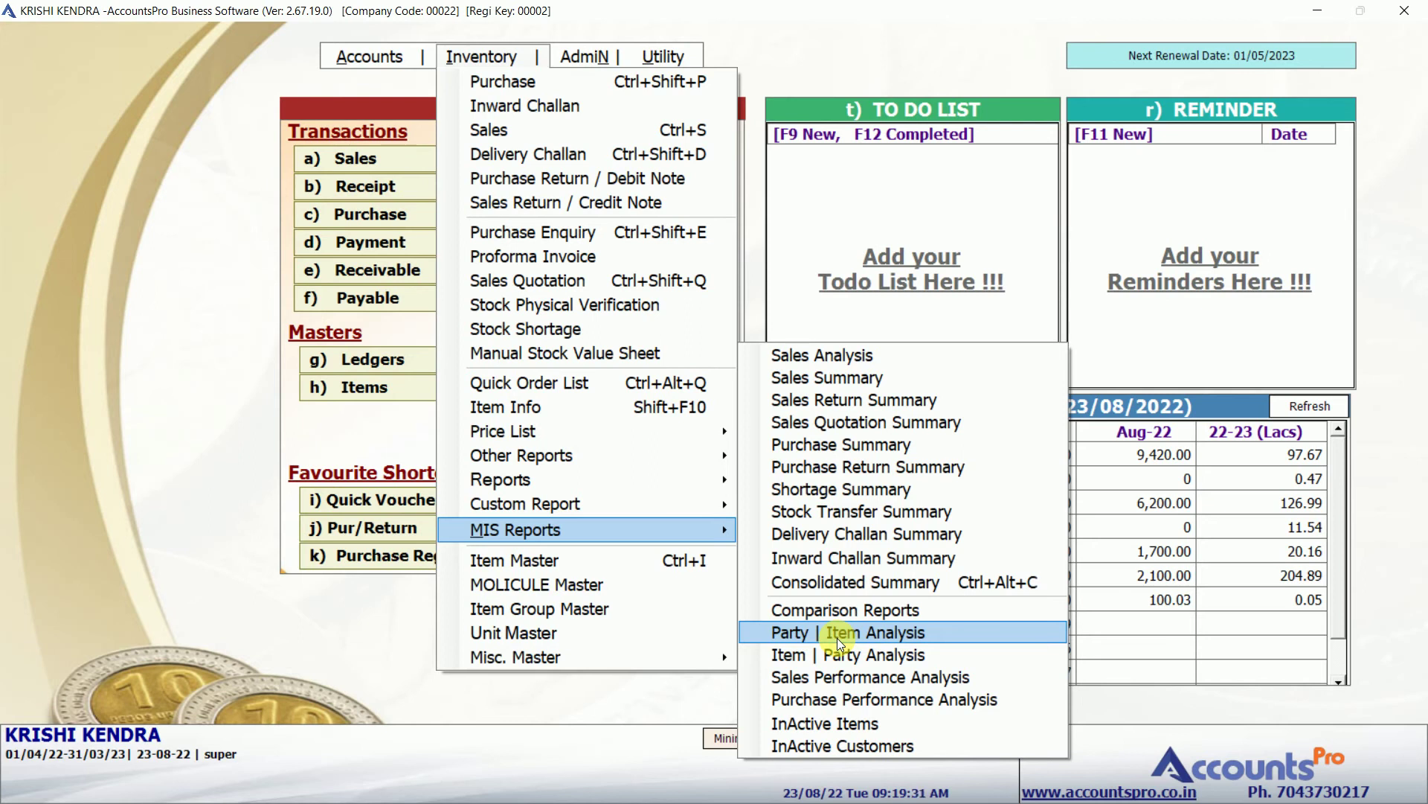
{"action": "key", "text": "Down"}
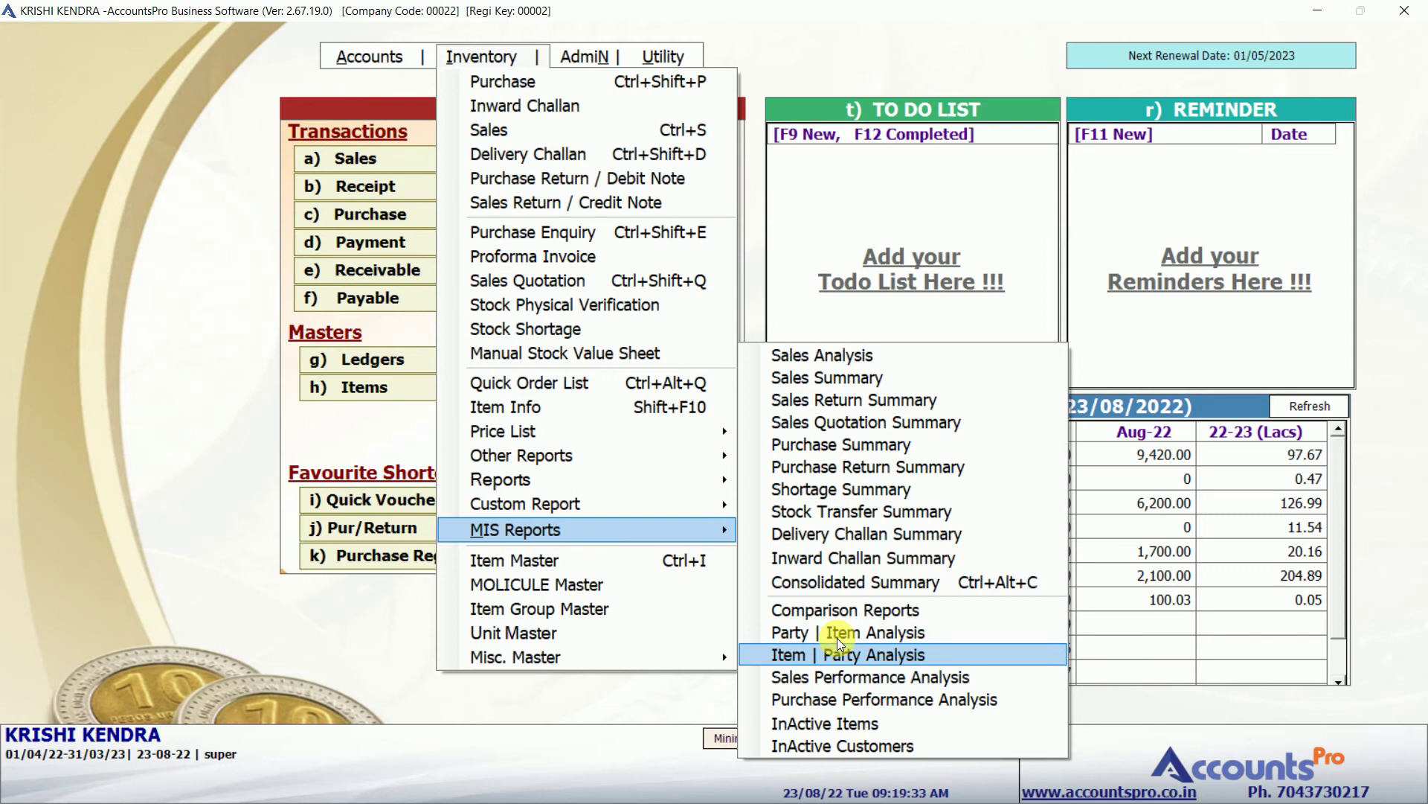
{"action": "key", "text": "Up"}
{"action": "key", "text": "Down"}
{"action": "key", "text": "Return"}
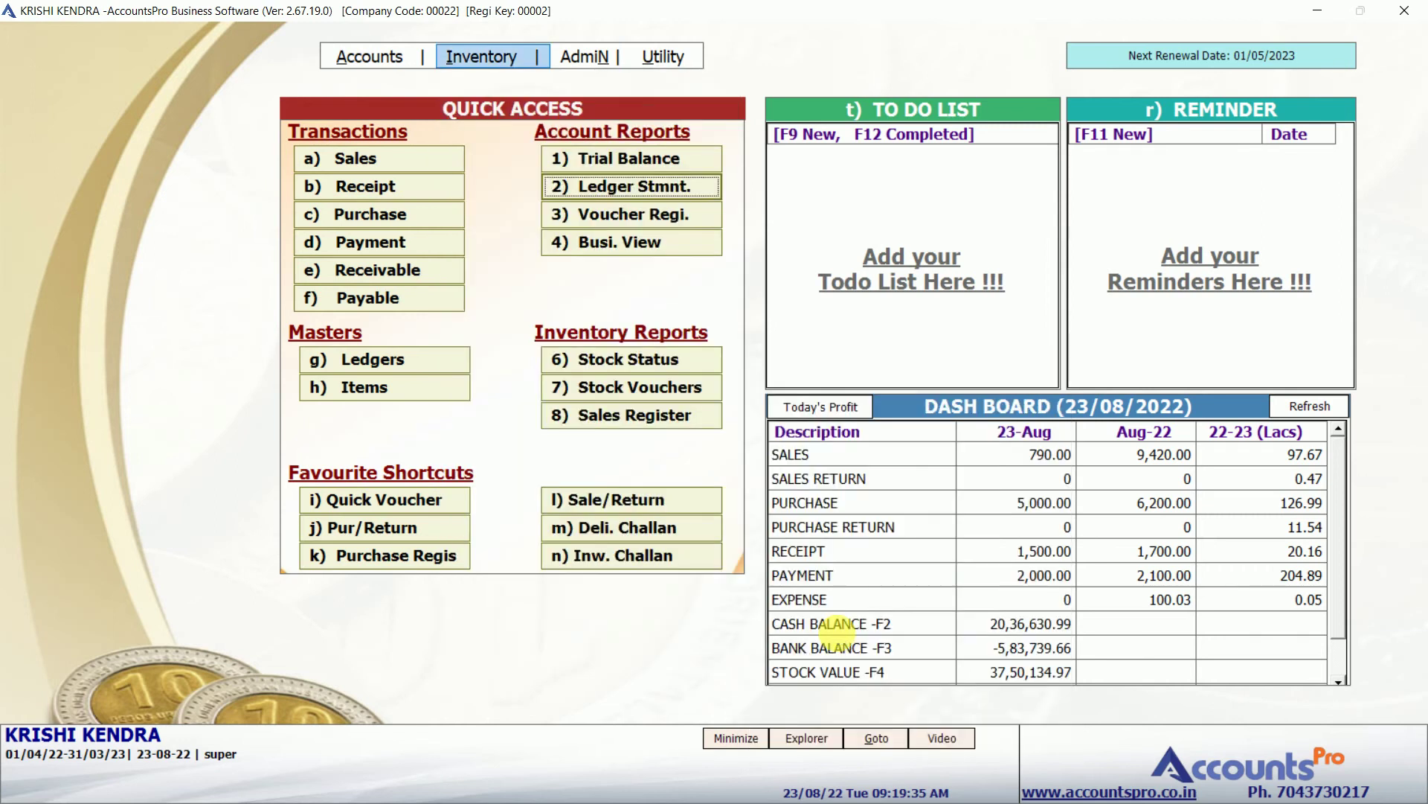
{"action": "key", "text": "Escape"}
{"action": "key", "text": "alt+i"}
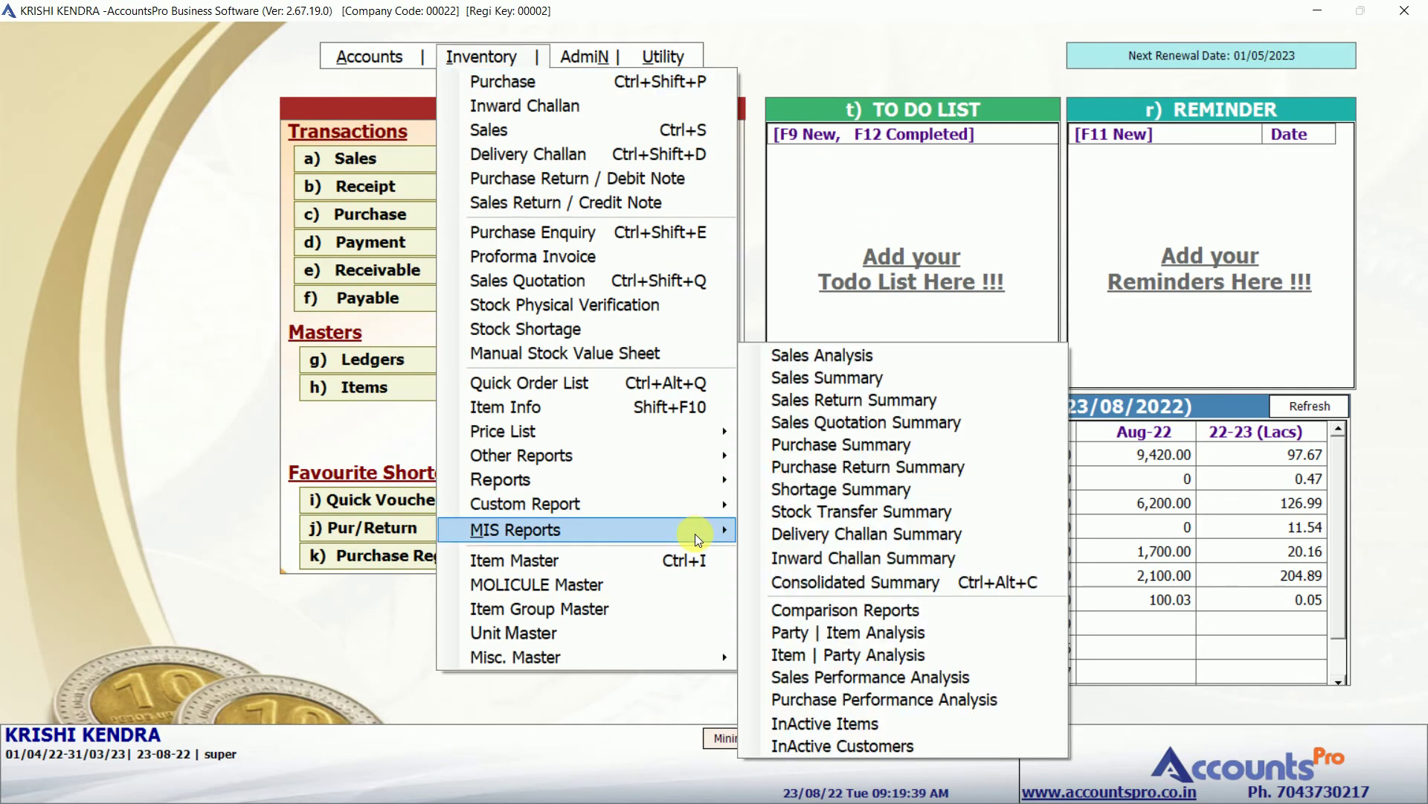
{"action": "left_click", "coordinate": [845, 654]}
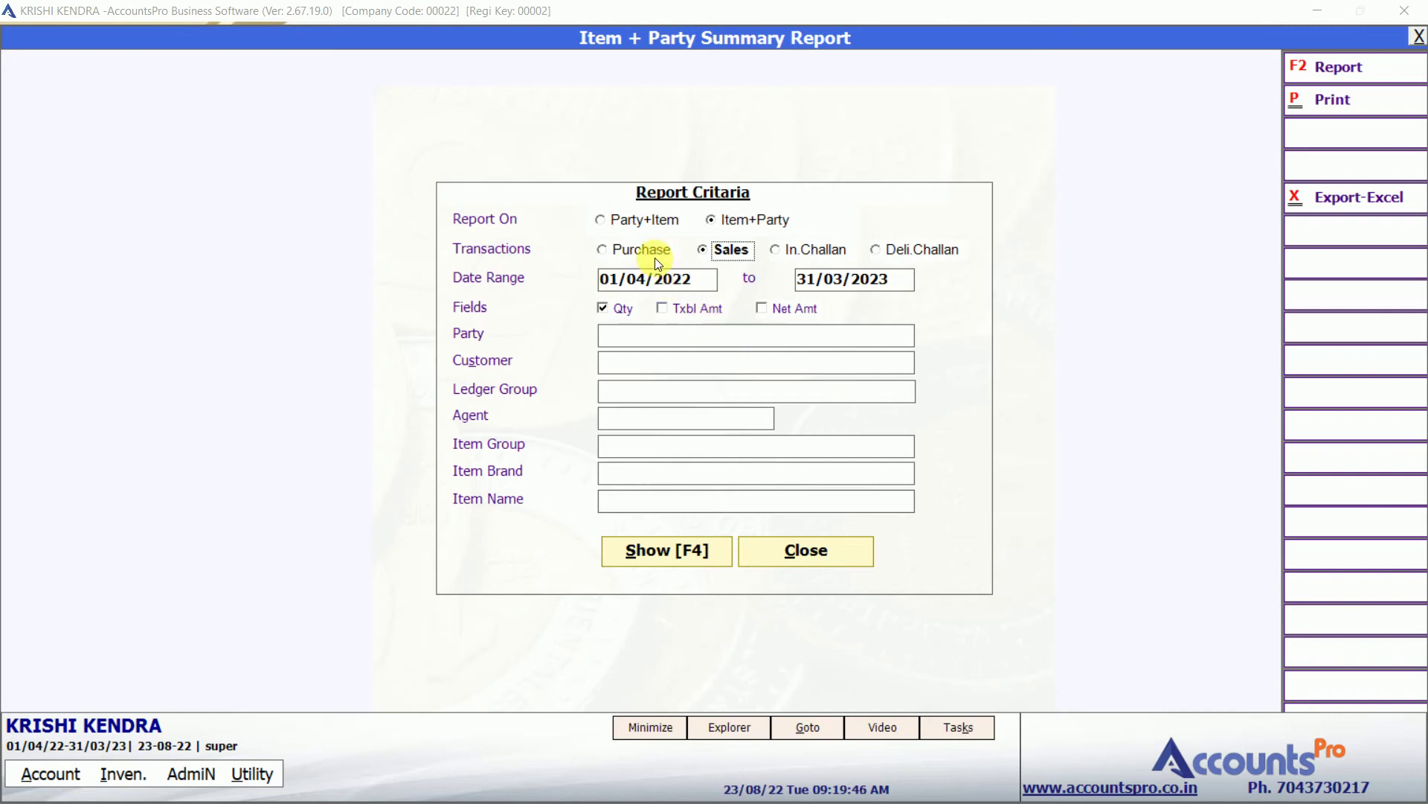
{"action": "key", "text": "Return"}
{"action": "key", "text": "Return"}
{"action": "key", "text": "Return"}
{"action": "key", "text": "Return"}
{"action": "key", "text": "Return"}
{"action": "key", "text": "Return"}
{"action": "key", "text": "Return"}
{"action": "key", "text": "Return"}
{"action": "key", "text": "Return"}
{"action": "key", "text": "Return"}
{"action": "key", "text": "Return"}
{"action": "key", "text": "Return"}
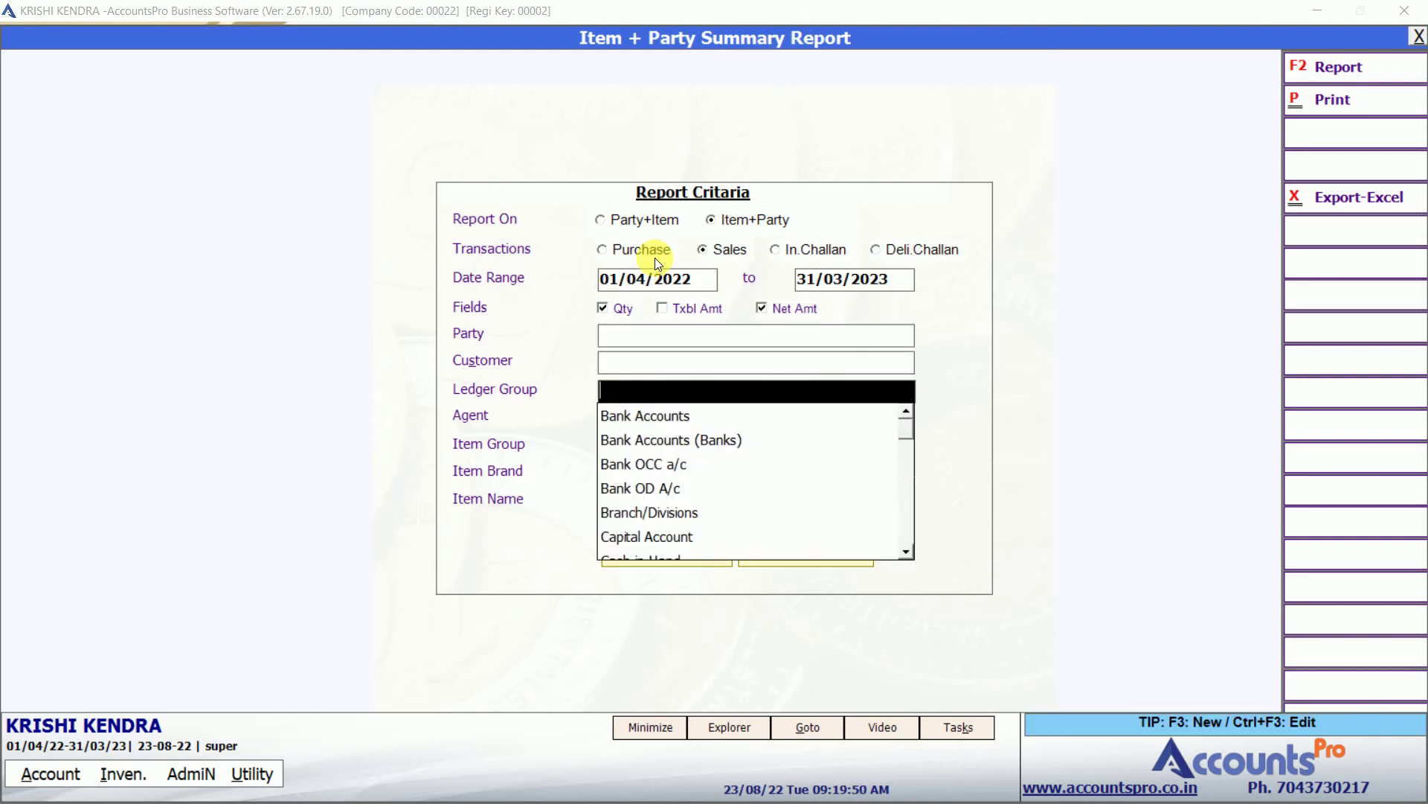
{"action": "type", "text": "3028"}
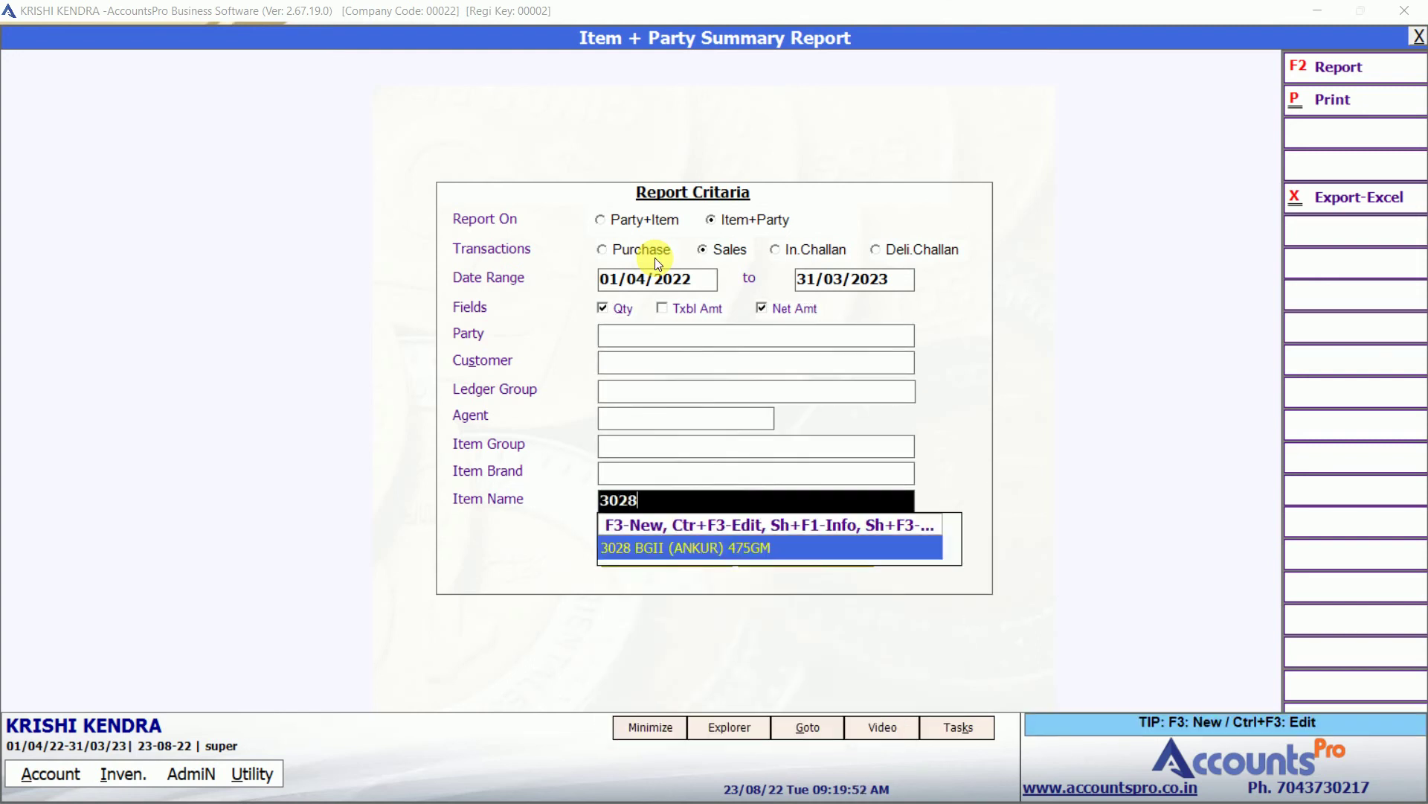
{"action": "key", "text": "Return"}
{"action": "key", "text": "Return"}
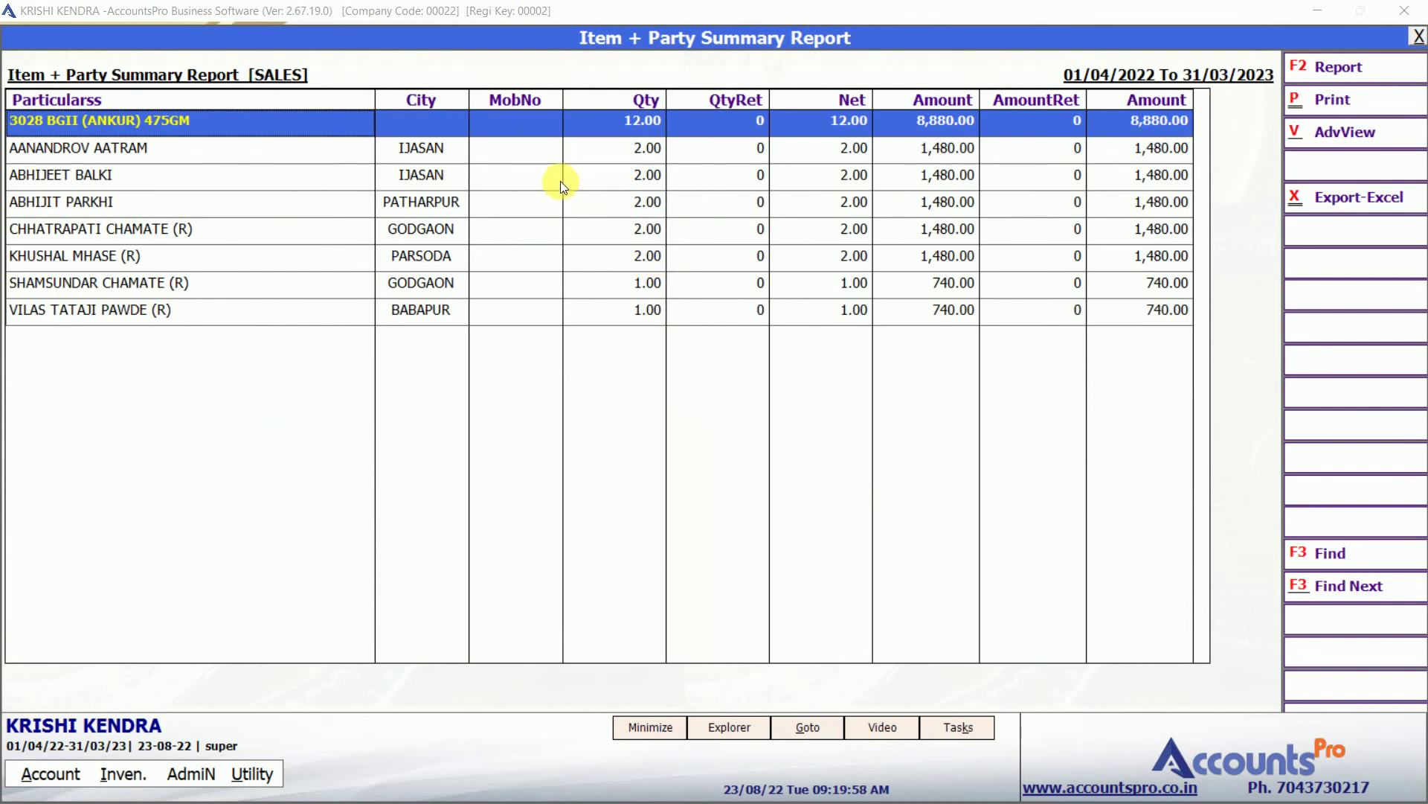
{"action": "left_click", "coordinate": [347, 148]}
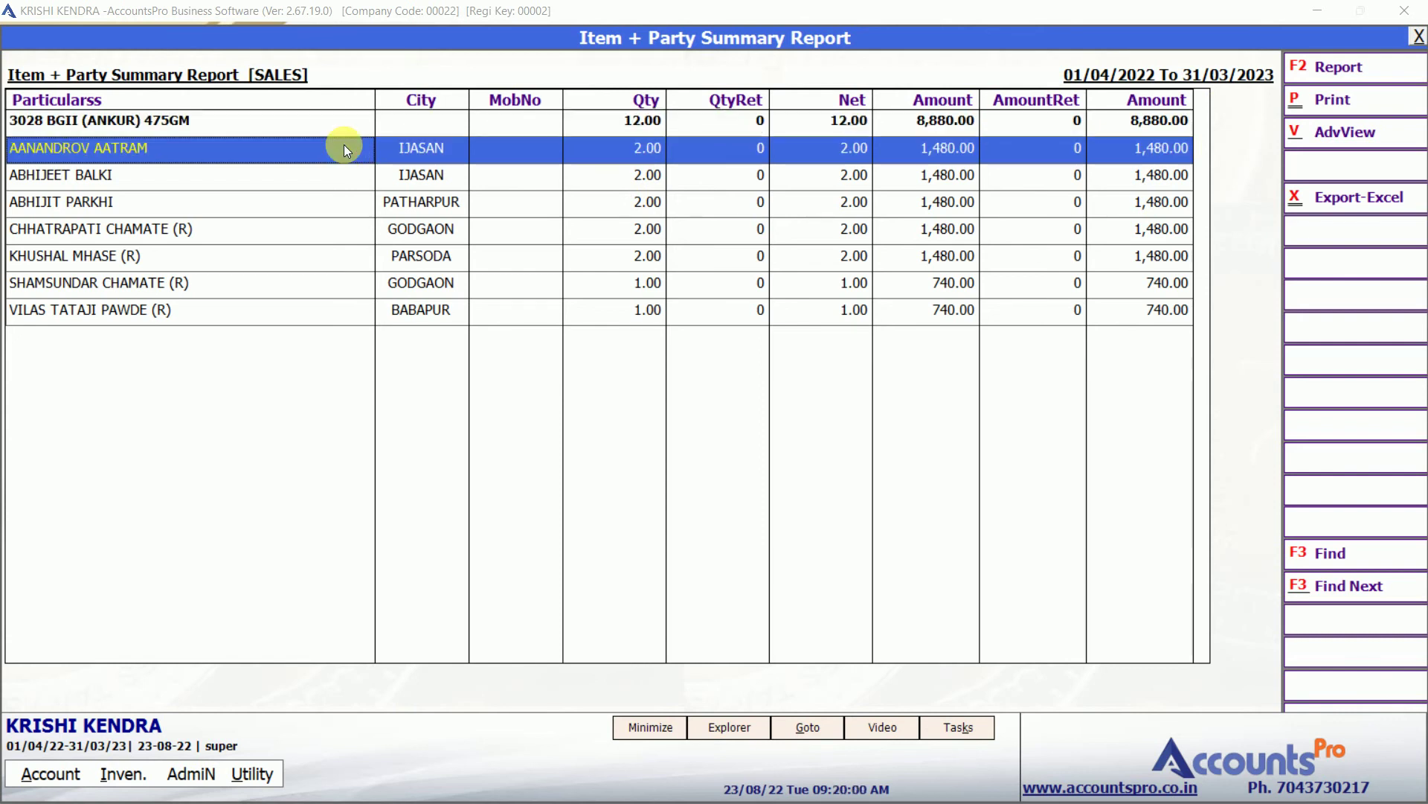
{"action": "key", "text": "Down"}
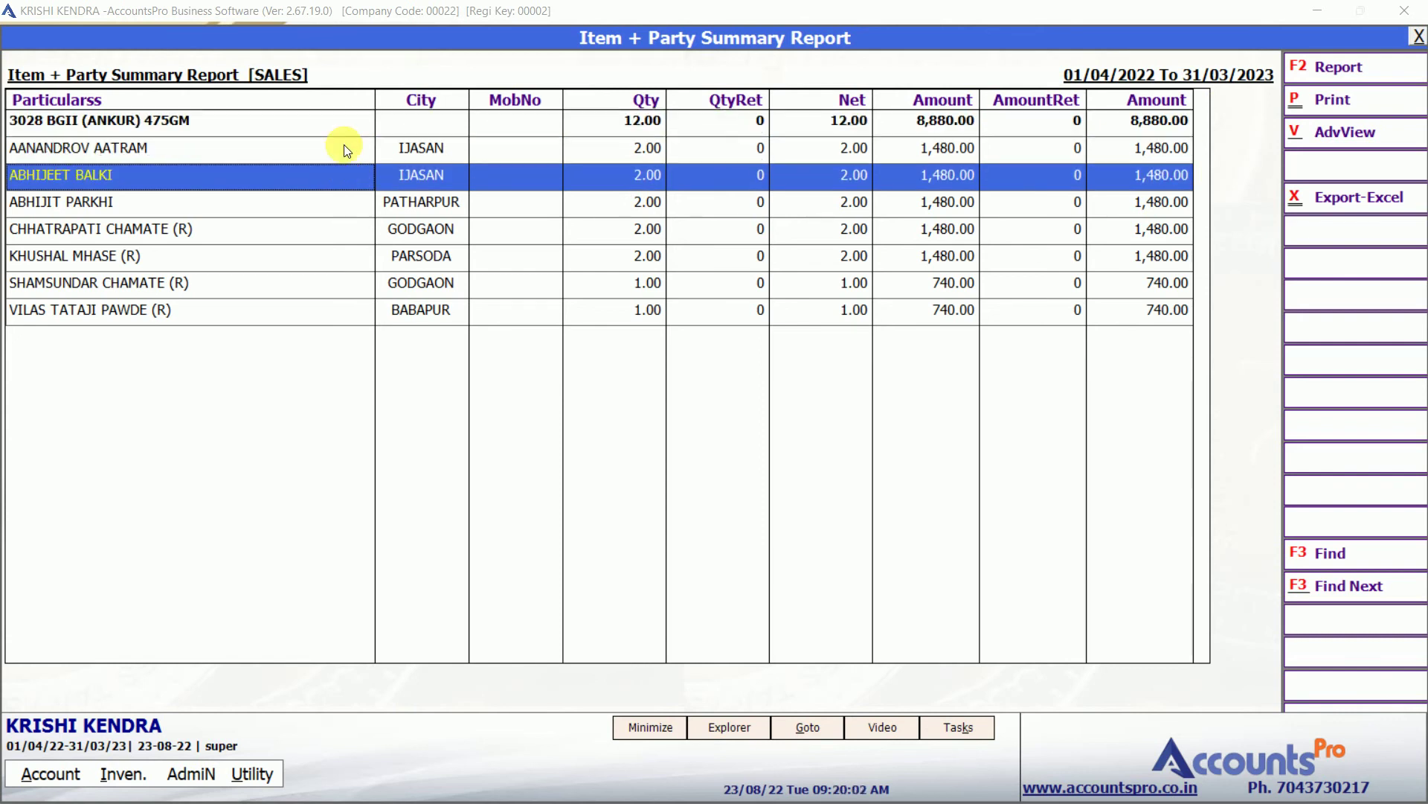
{"action": "key", "text": "Down"}
{"action": "key", "text": "Down"}
{"action": "key", "text": "Down"}
{"action": "key", "text": "Down"}
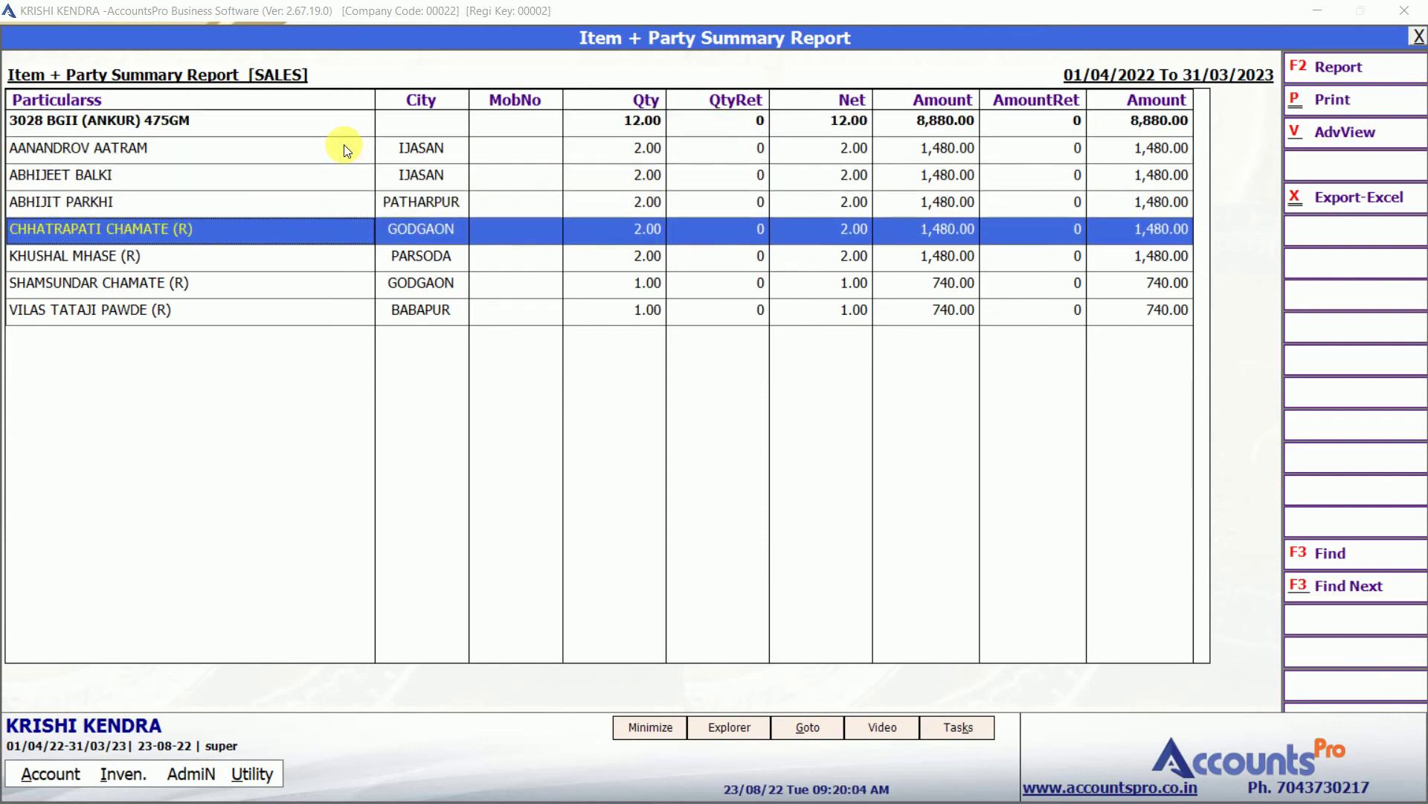
{"action": "key", "text": "Escape"}
{"action": "key", "text": "alt+i"}
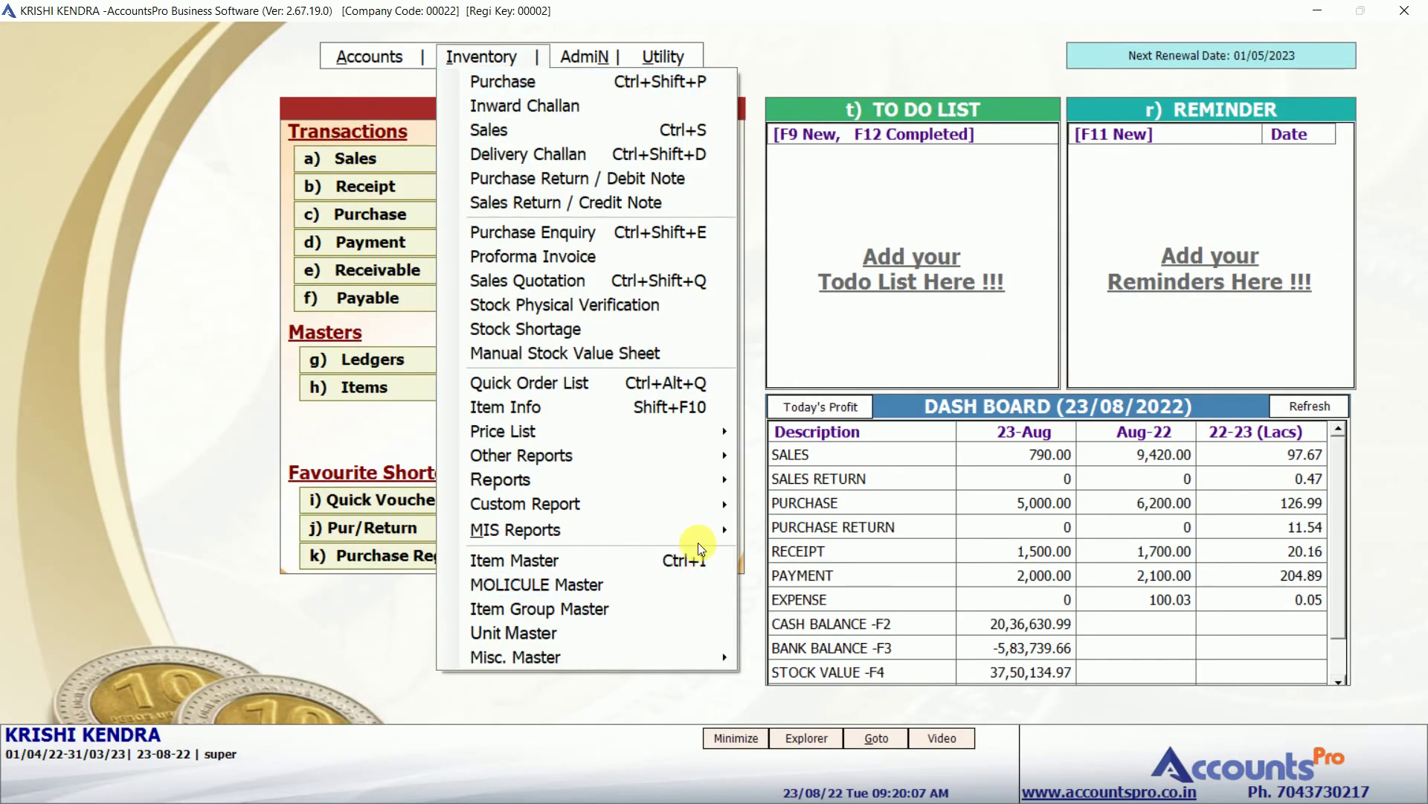
Set the Party + Item summary criteria to include net amounts, filtered to the first party.
{"action": "mouse_move", "coordinate": [712, 542]}
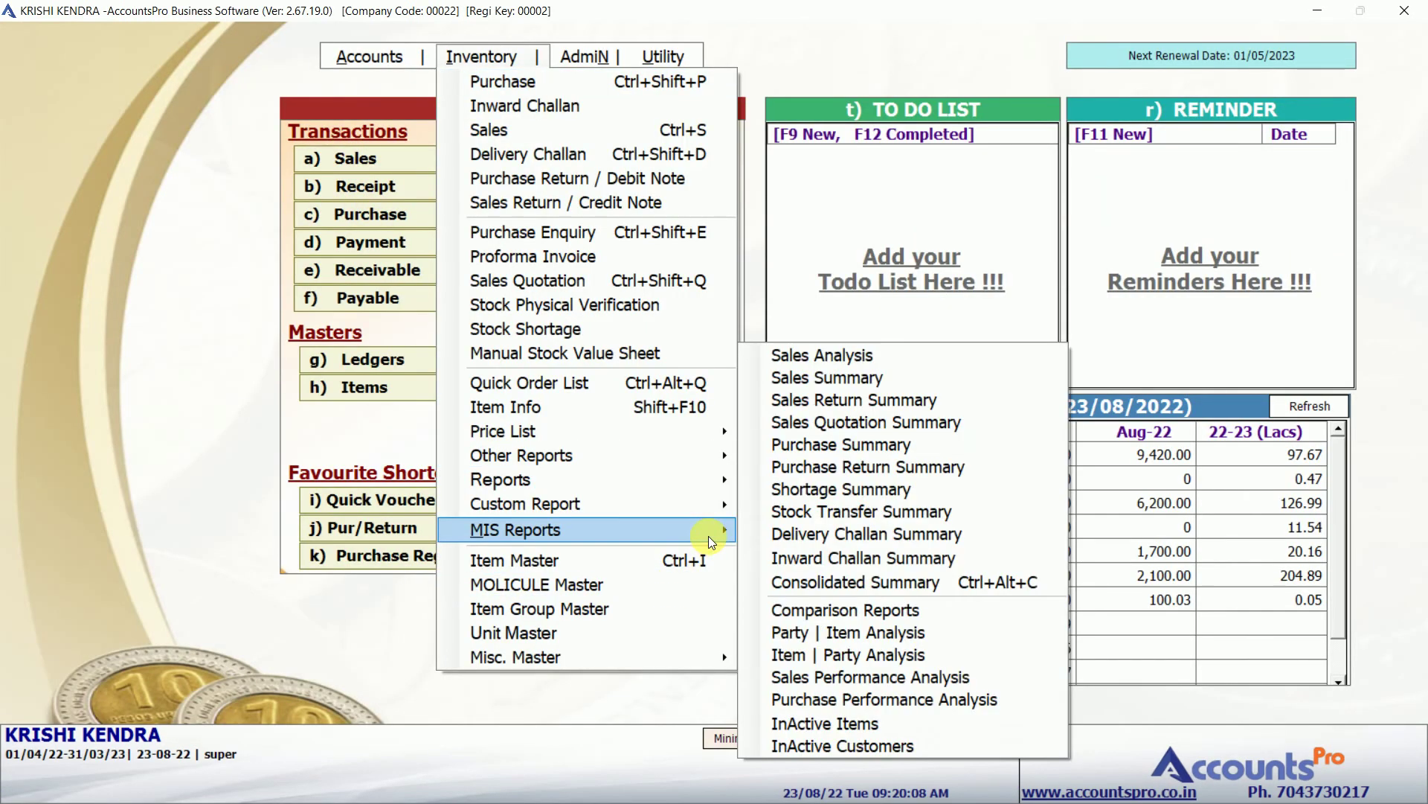
{"action": "left_click", "coordinate": [848, 635]}
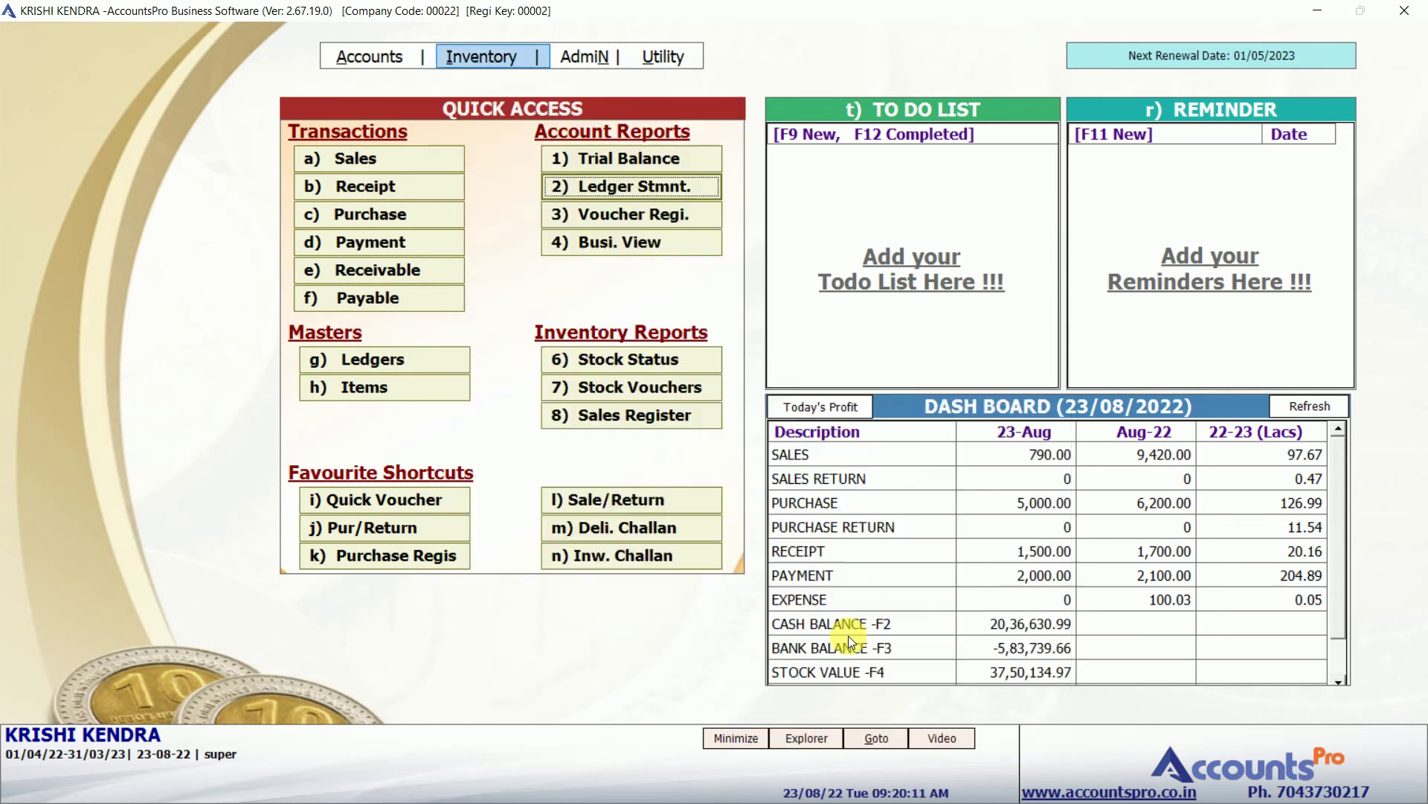
{"action": "key", "text": "Return"}
{"action": "key", "text": "Return"}
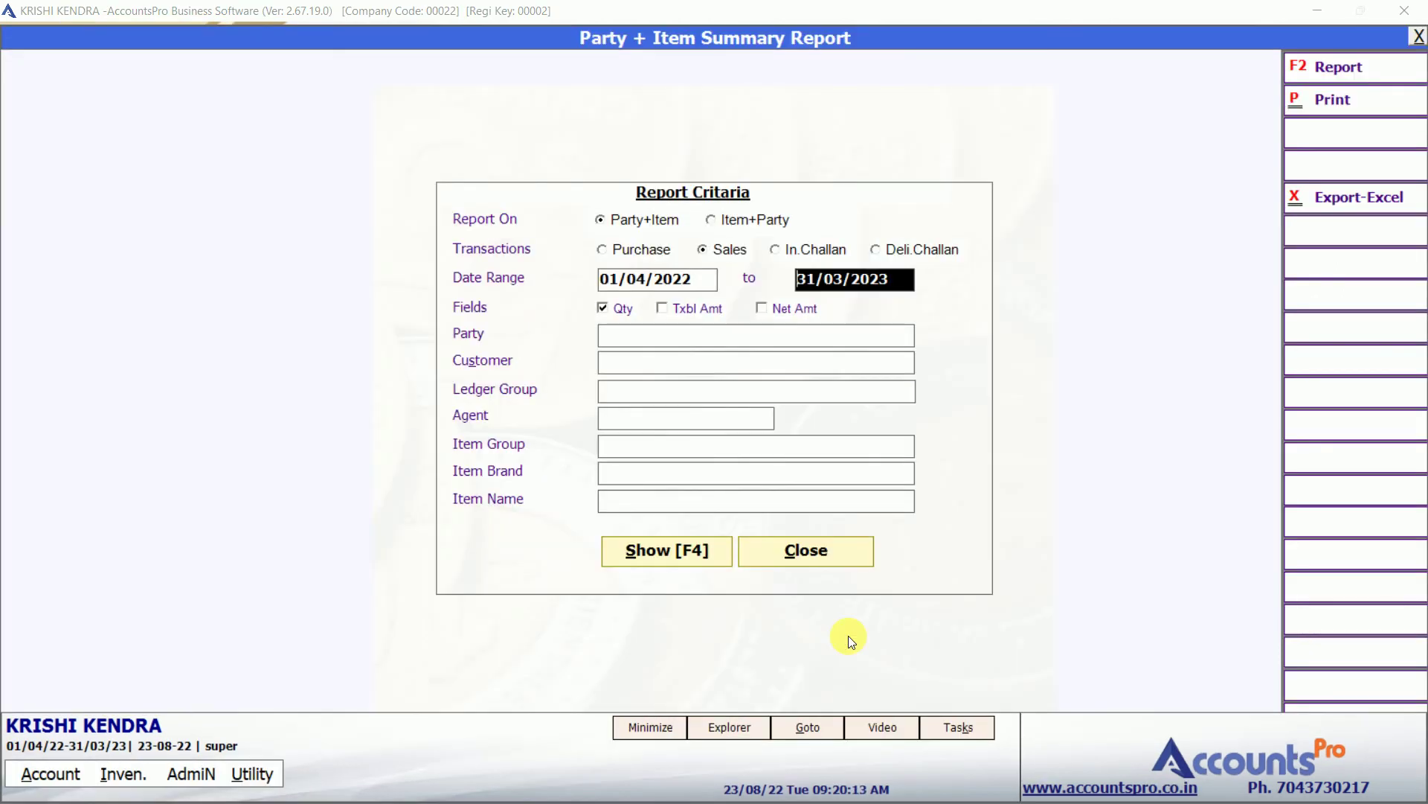
{"action": "key", "text": "Return"}
{"action": "key", "text": "Return"}
{"action": "key", "text": "Return"}
{"action": "key", "text": "space"}
{"action": "key", "text": "Return"}
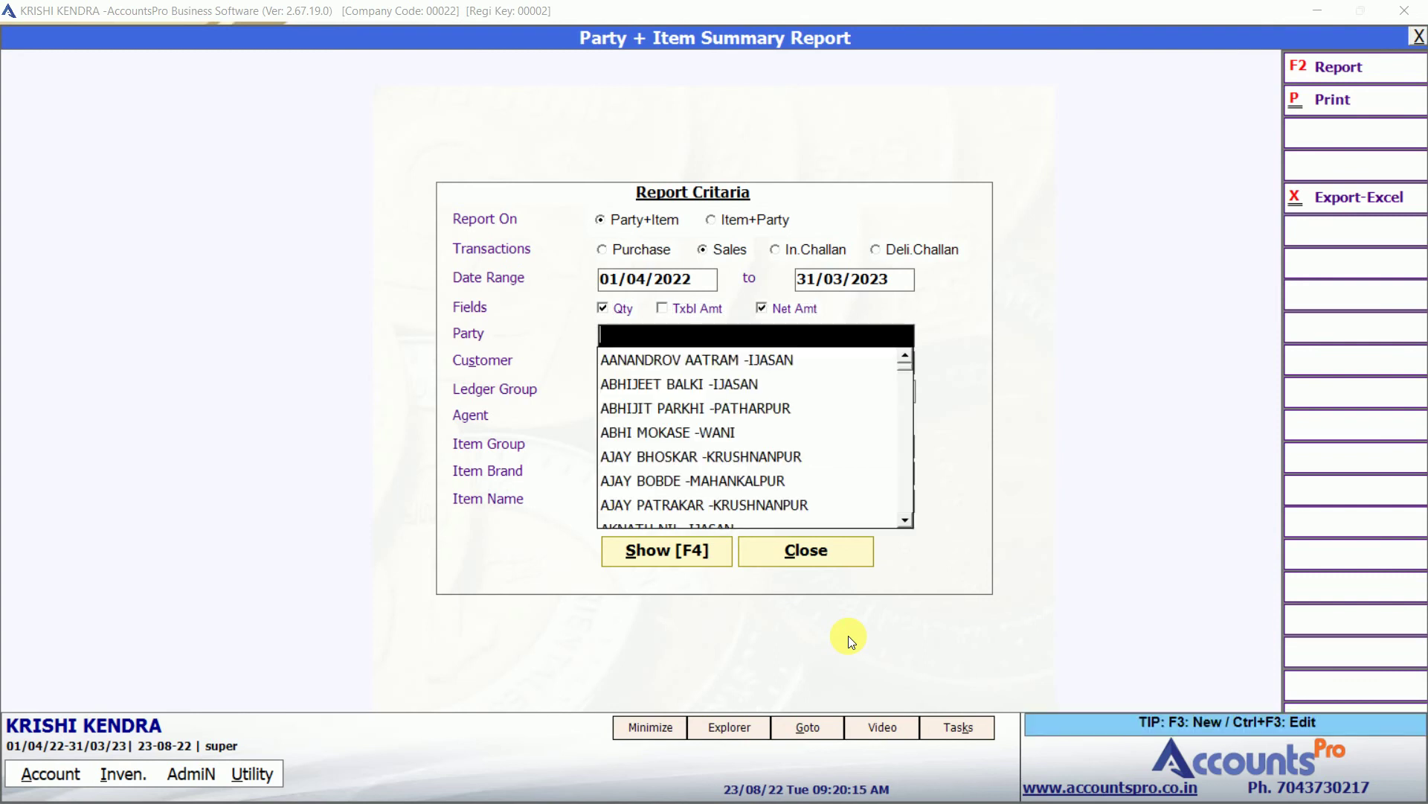
{"action": "type", "text": "an"}
{"action": "key", "text": "BackSpace"}
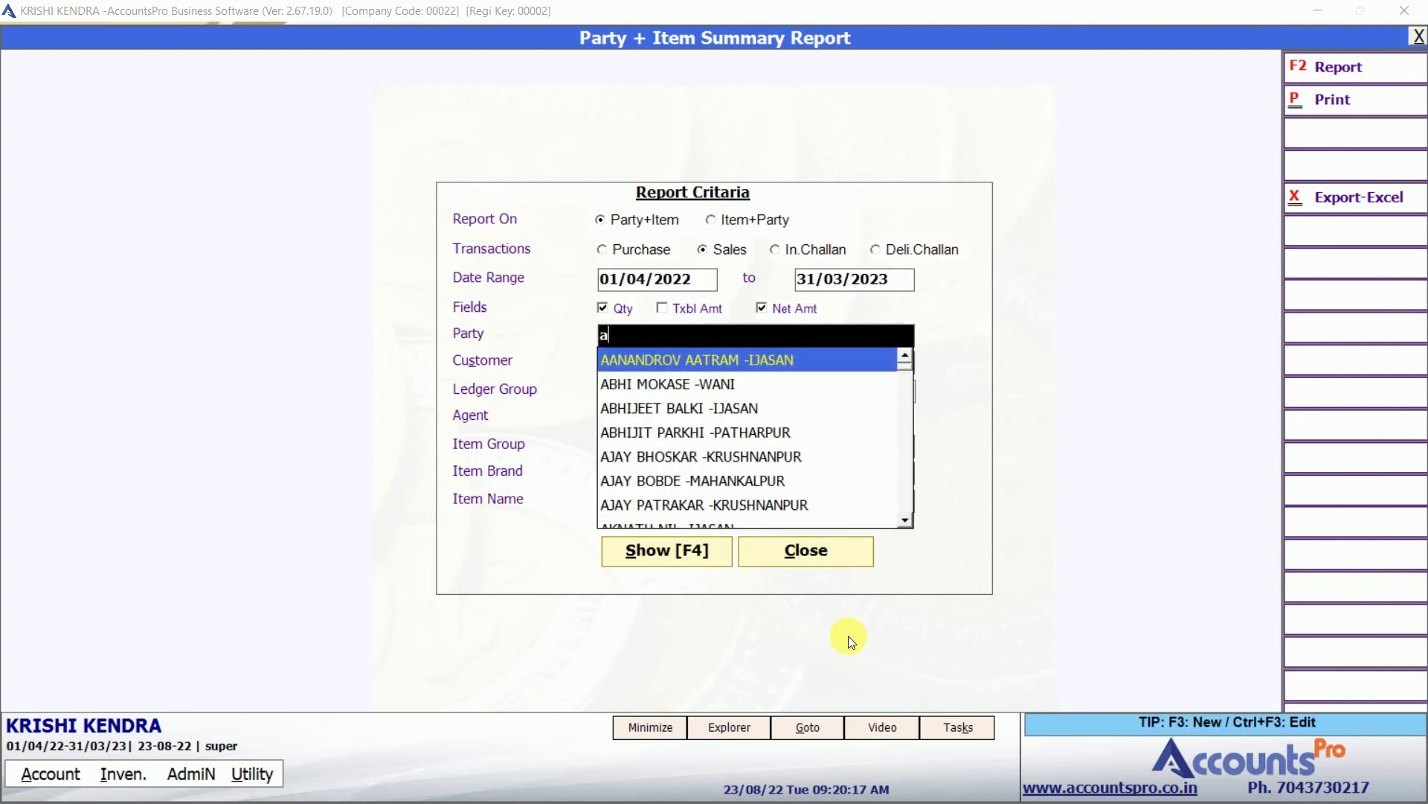
{"action": "key", "text": "BackSpace"}
{"action": "key", "text": "Down"}
{"action": "key", "text": "Up"}
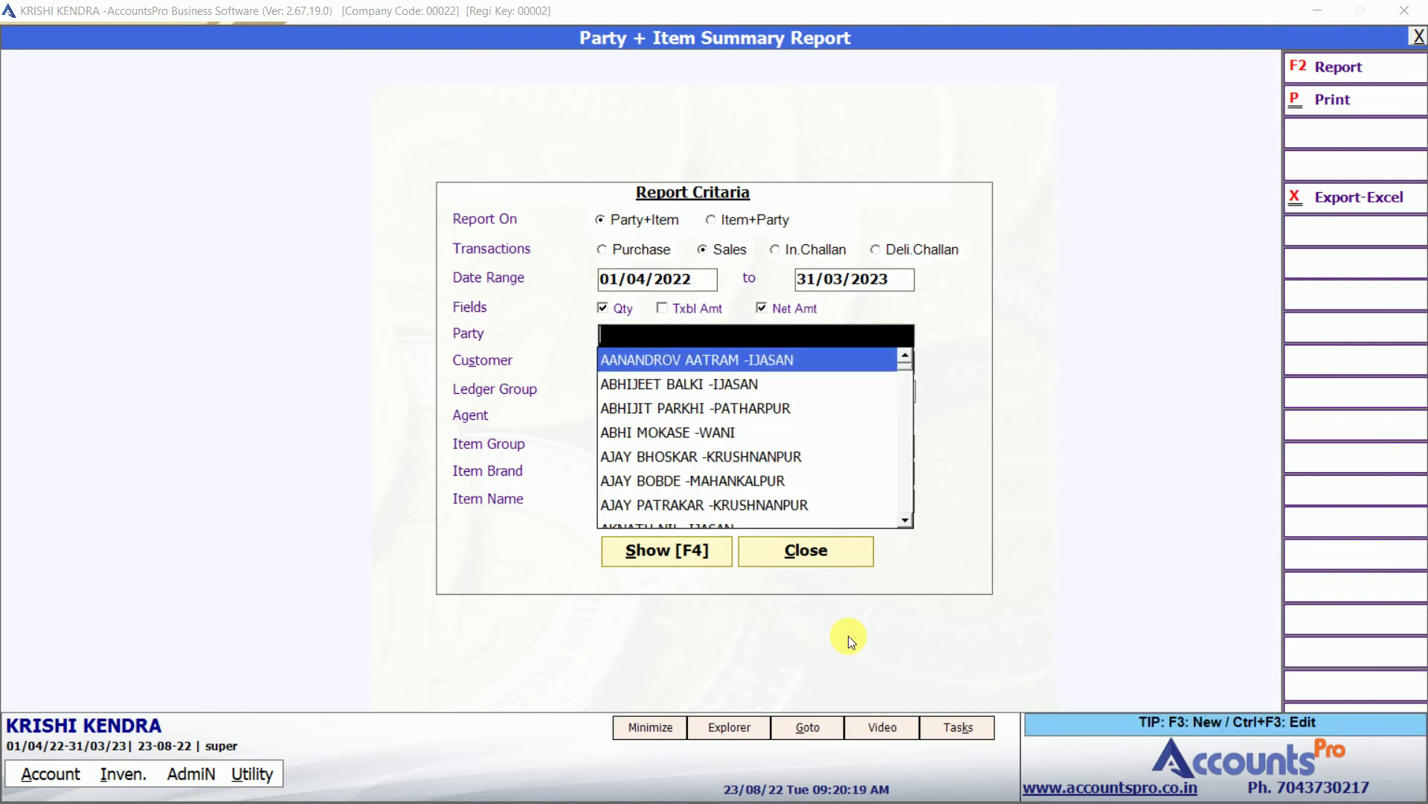
{"action": "key", "text": "Down"}
{"action": "key", "text": "Return"}
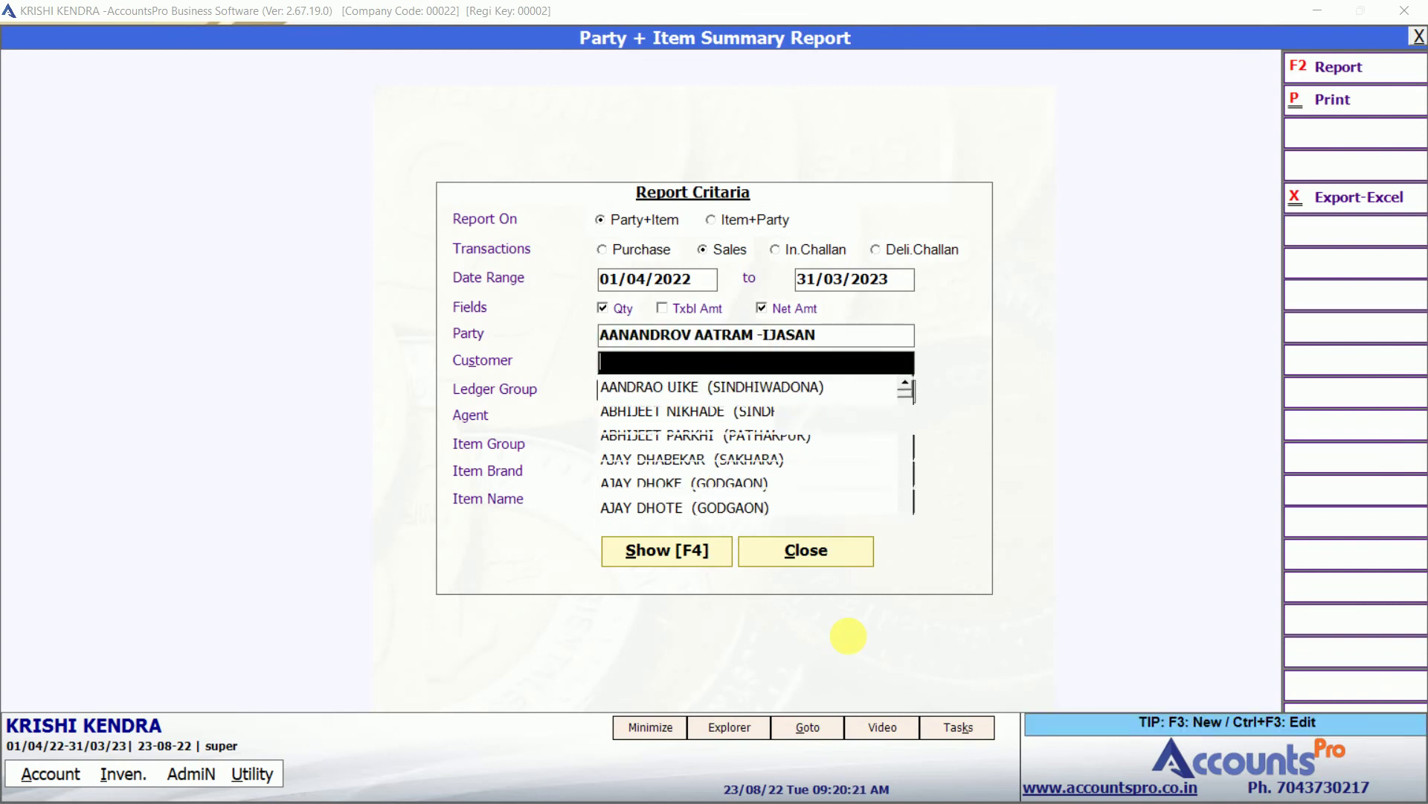
Show the Party + Item sales report, browse to the 3028 BGII (ANKUR) 475GM row, and close it.
{"action": "key", "text": "F4"}
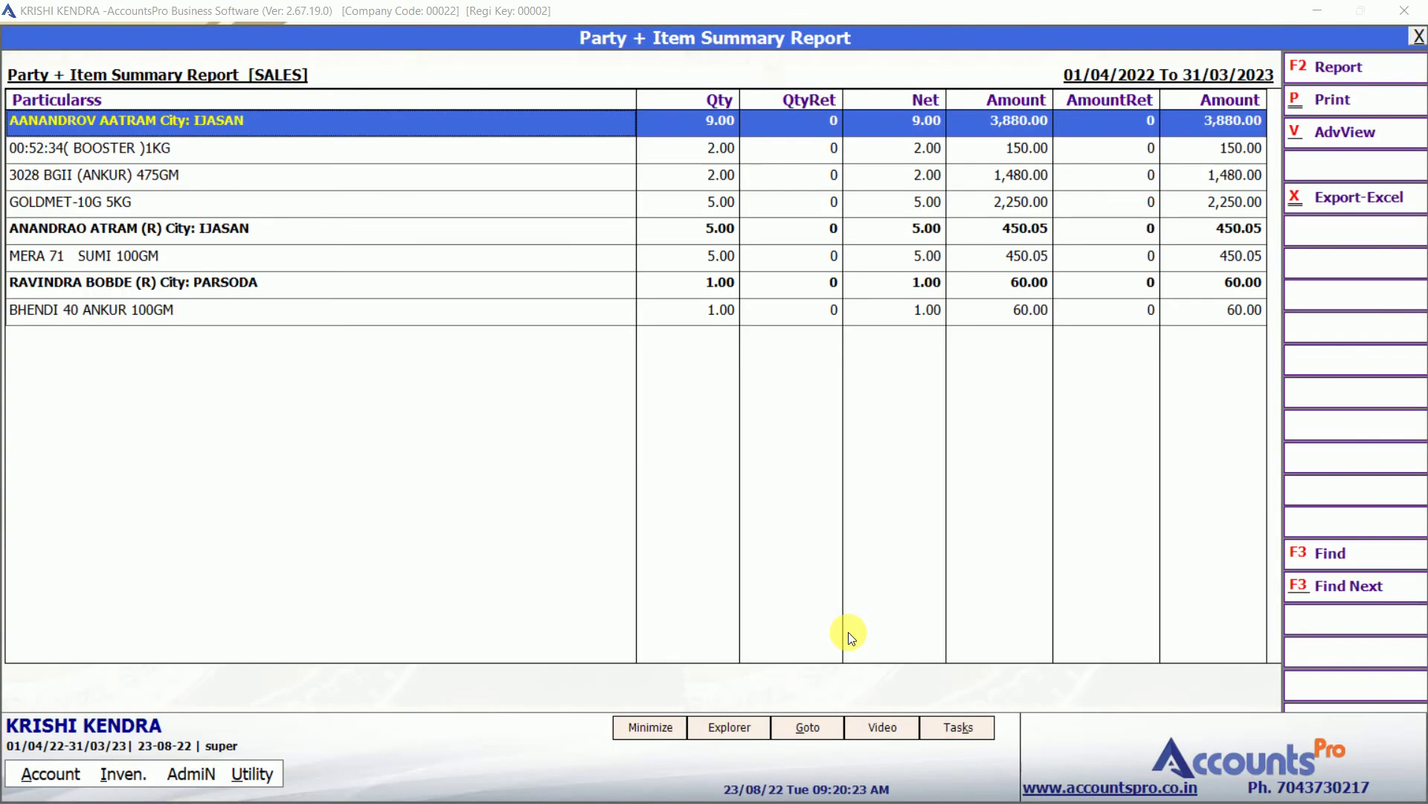
{"action": "key", "text": "Down"}
{"action": "key", "text": "Down"}
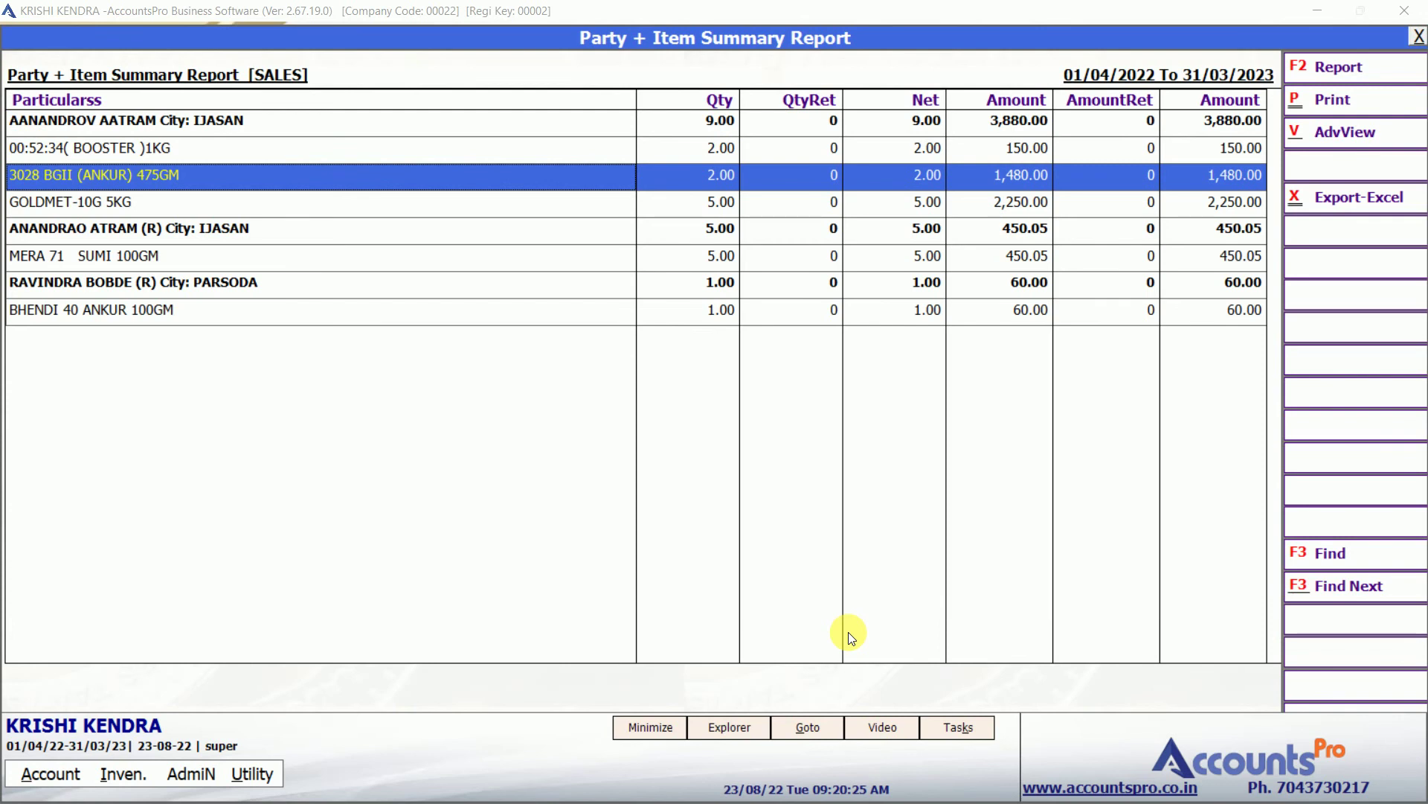
{"action": "key", "text": "Up"}
{"action": "key", "text": "Escape"}
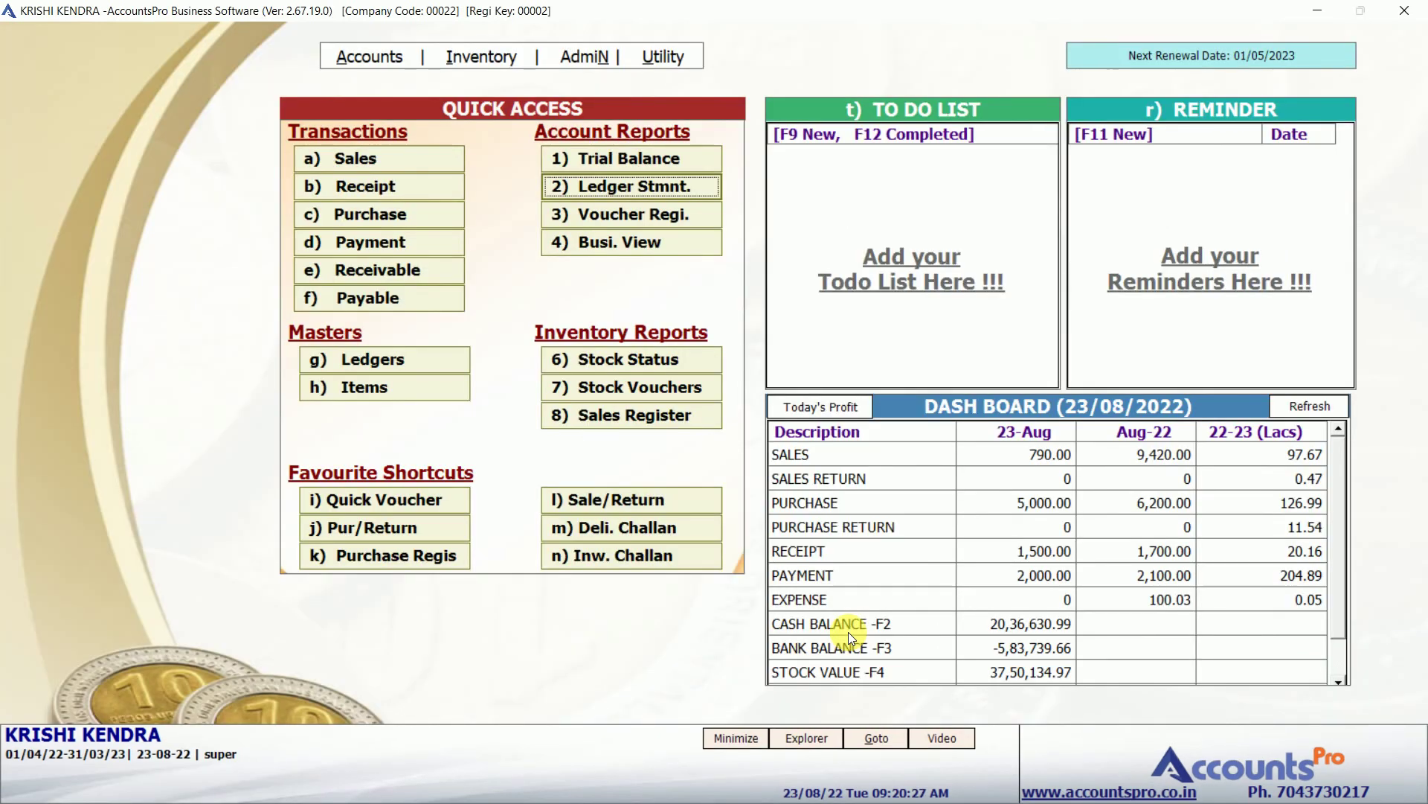
Preview the fertiliser stock register (रासायनिक खताचा साठा रजिष्टर) for item 3028 BGII (ANKUR) 475GM in Agriculture Reports.
{"action": "key", "text": "alt+i"}
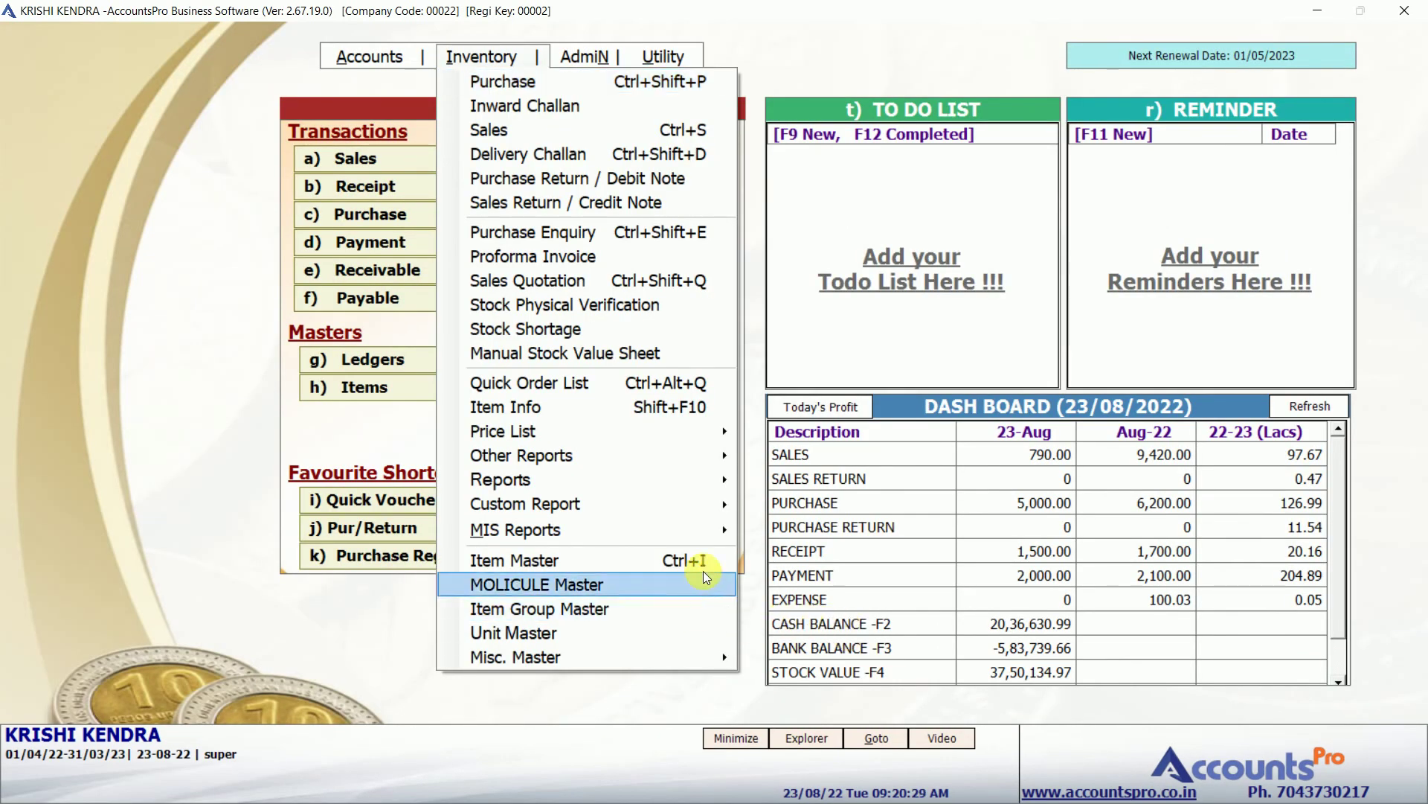
{"action": "mouse_move", "coordinate": [719, 536]}
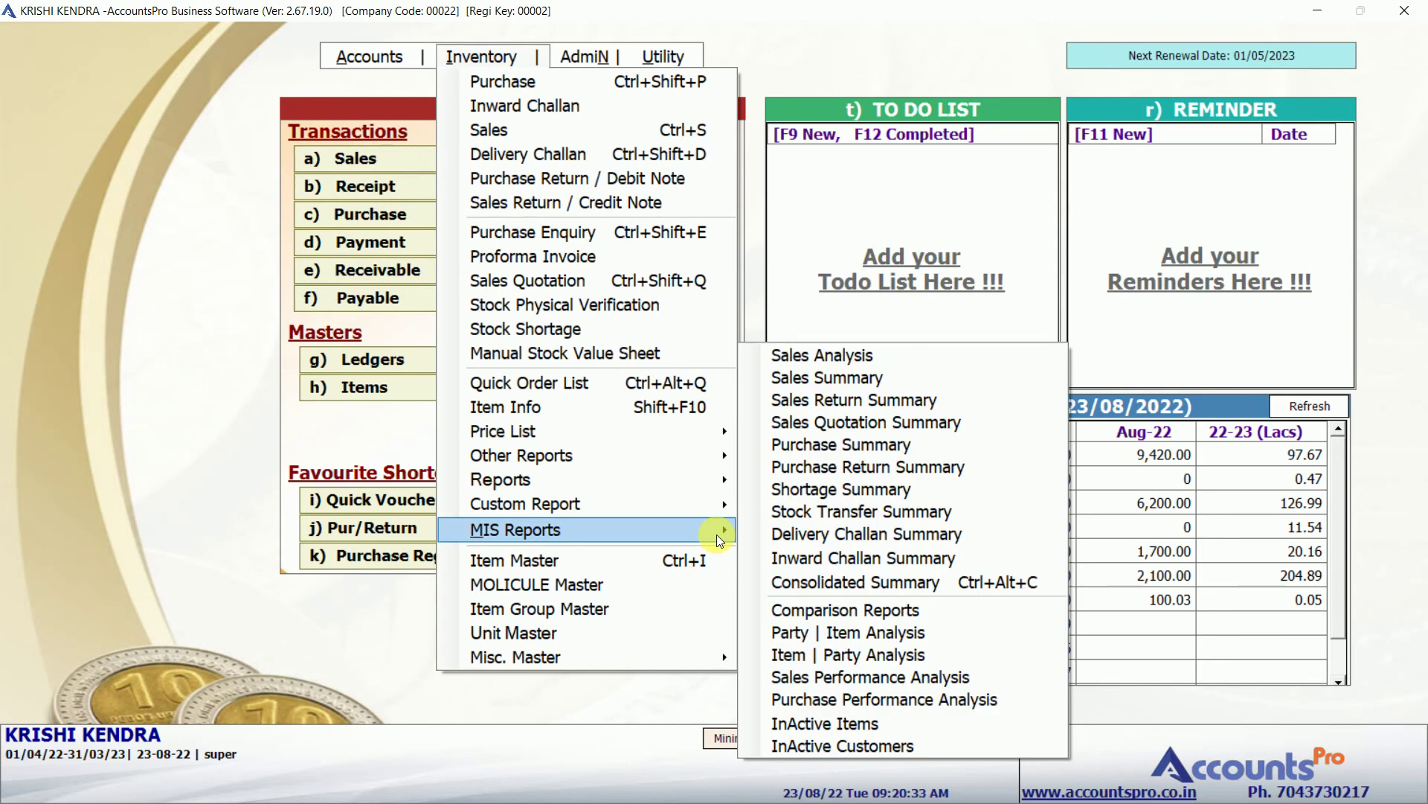
{"action": "mouse_move", "coordinate": [706, 461]}
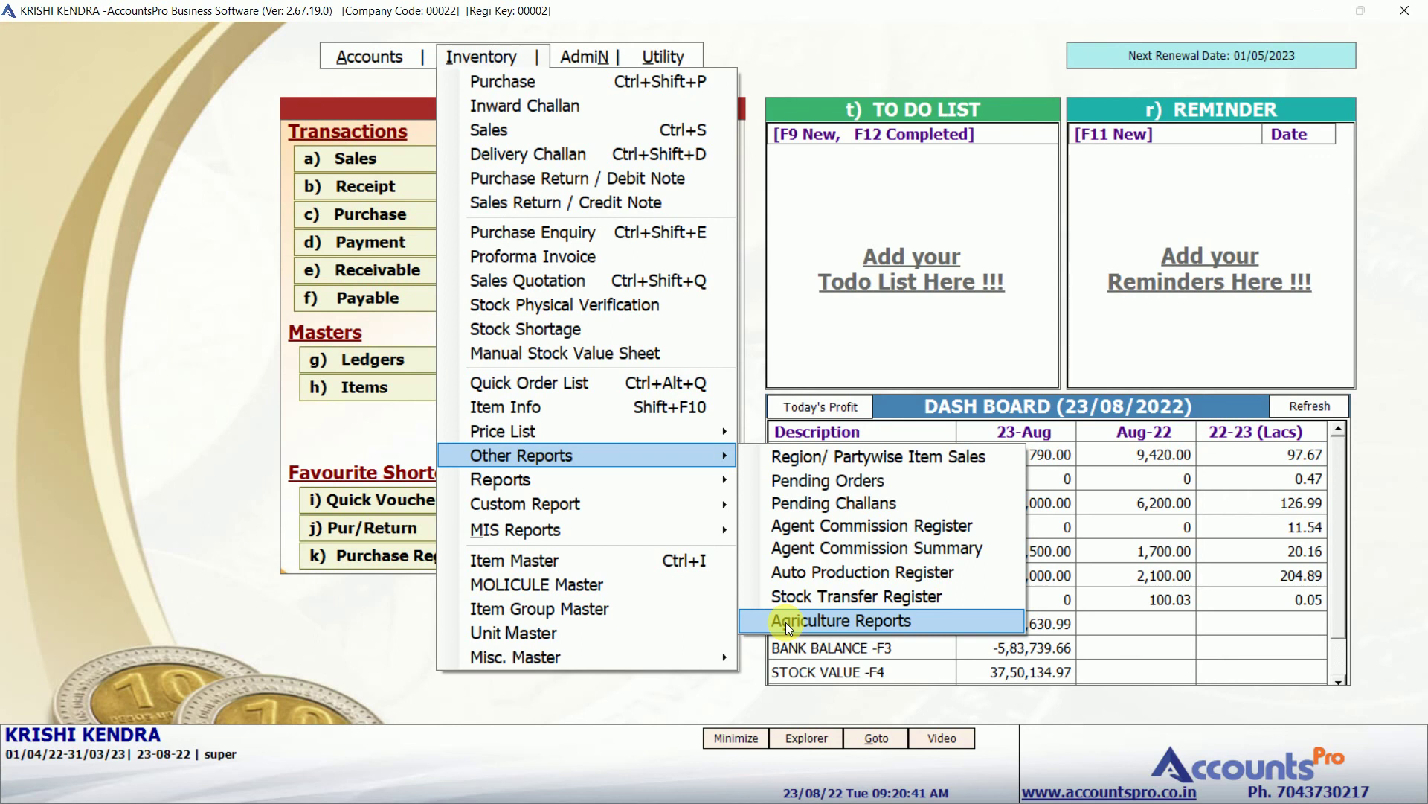
{"action": "left_click", "coordinate": [787, 626]}
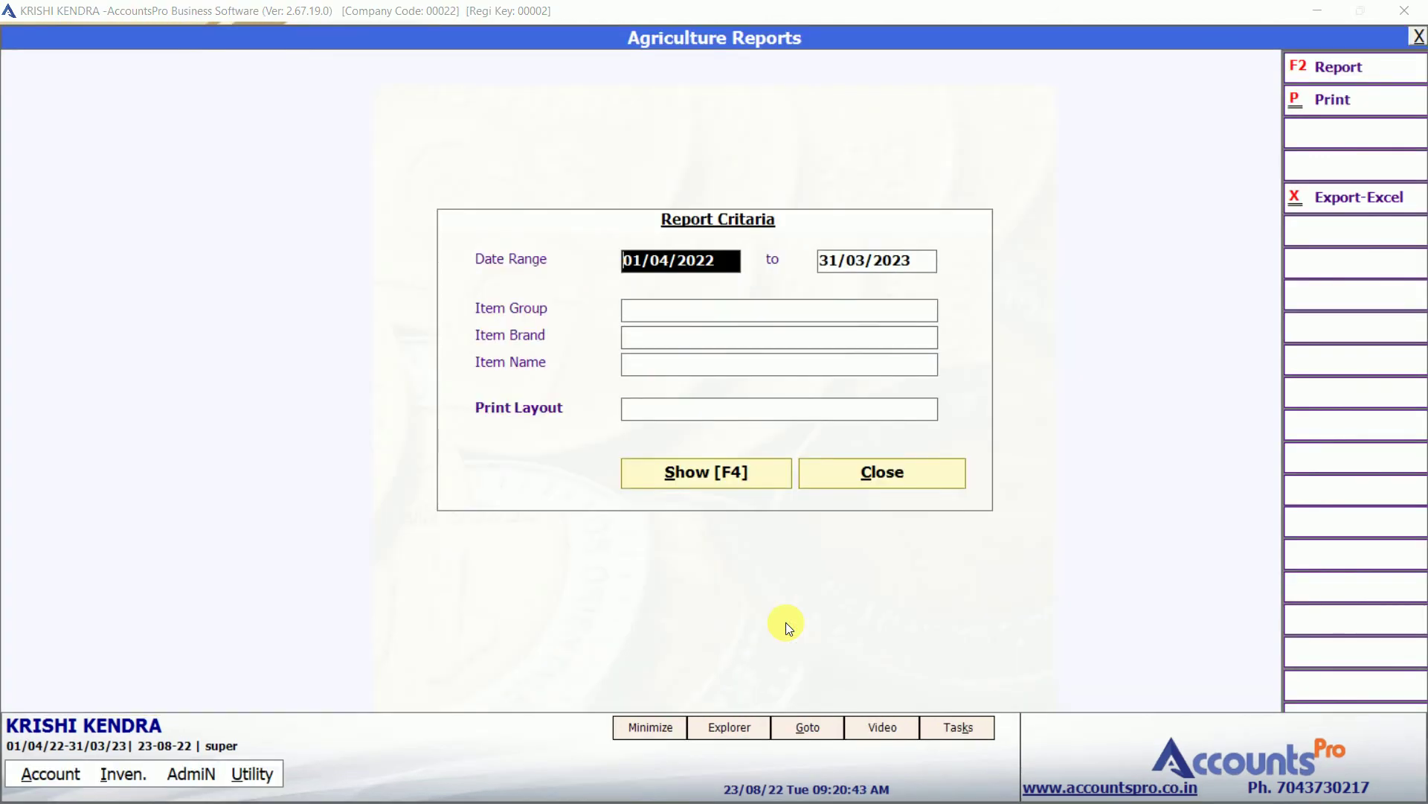
{"action": "key", "text": "Return"}
{"action": "key", "text": "Return"}
{"action": "key", "text": "Return"}
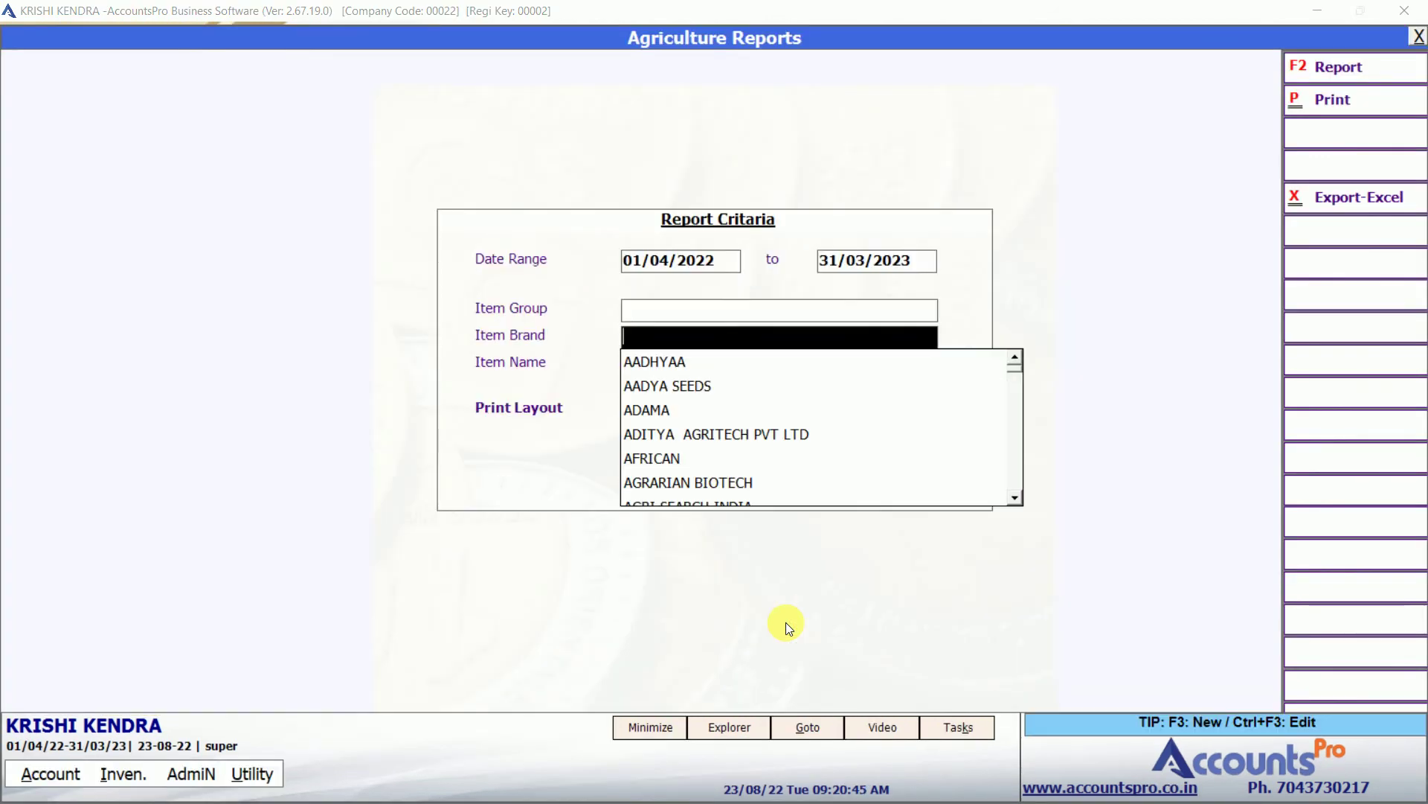
{"action": "key", "text": "Return"}
{"action": "type", "text": "302"}
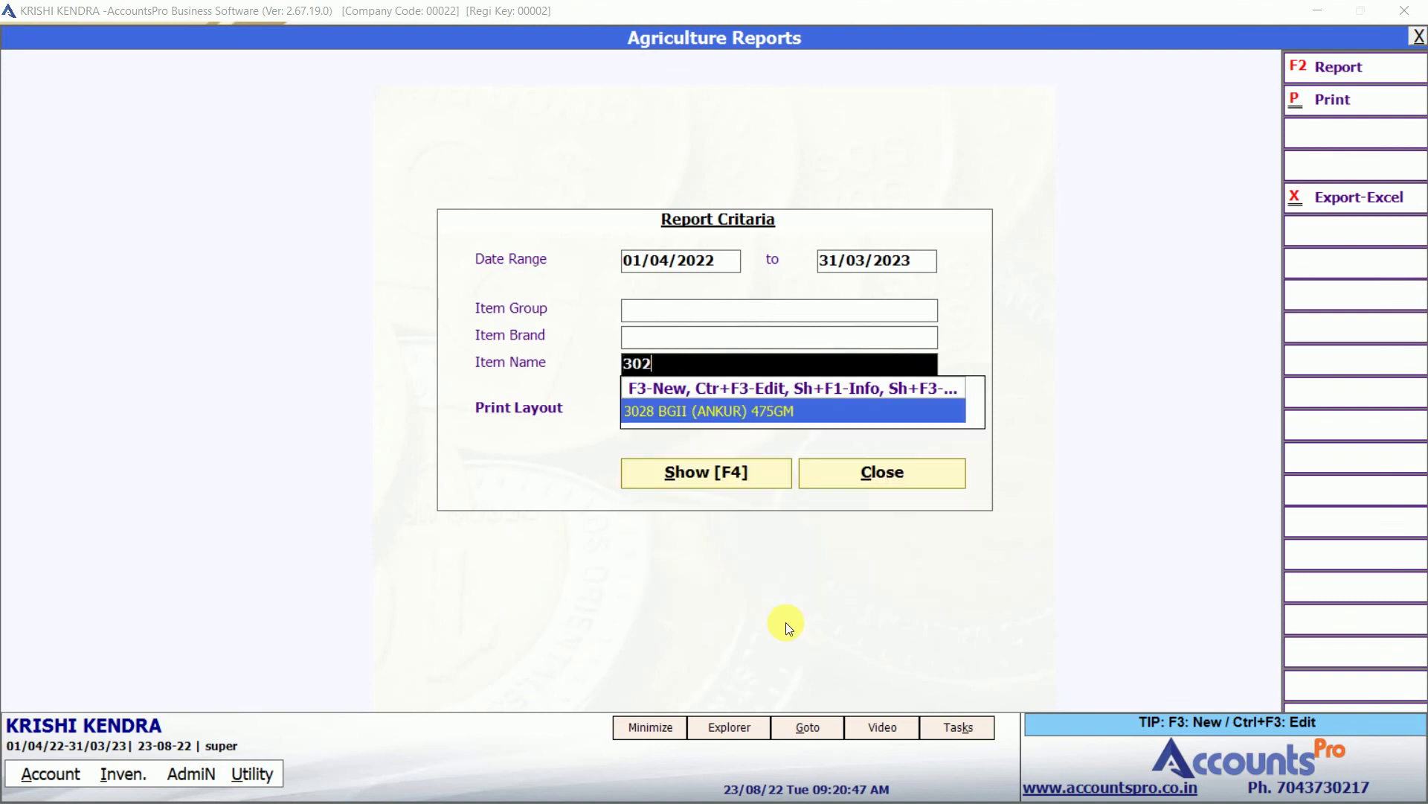
{"action": "key", "text": "Return"}
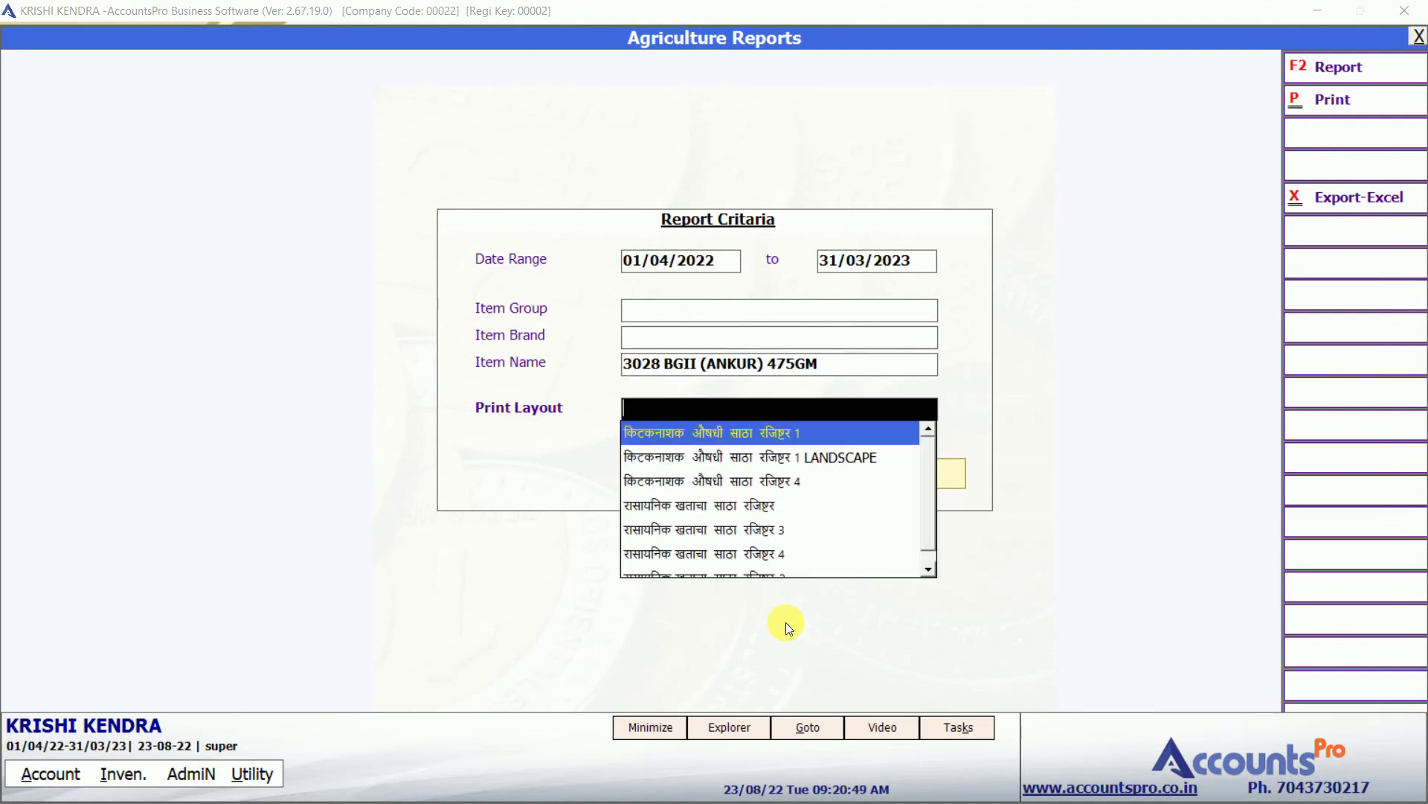
{"action": "key", "text": "Down"}
{"action": "key", "text": "Down"}
{"action": "key", "text": "Down"}
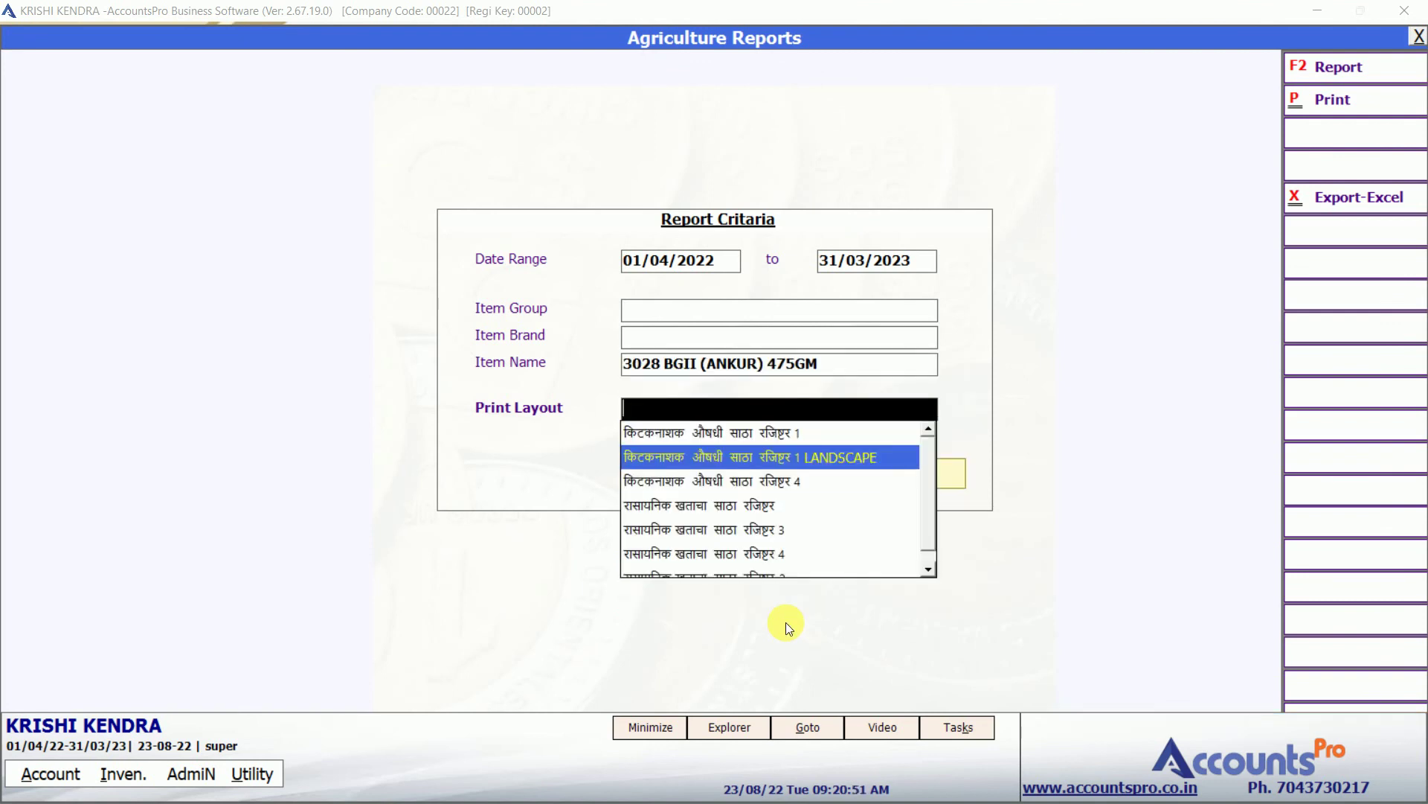
{"action": "key", "text": "Return"}
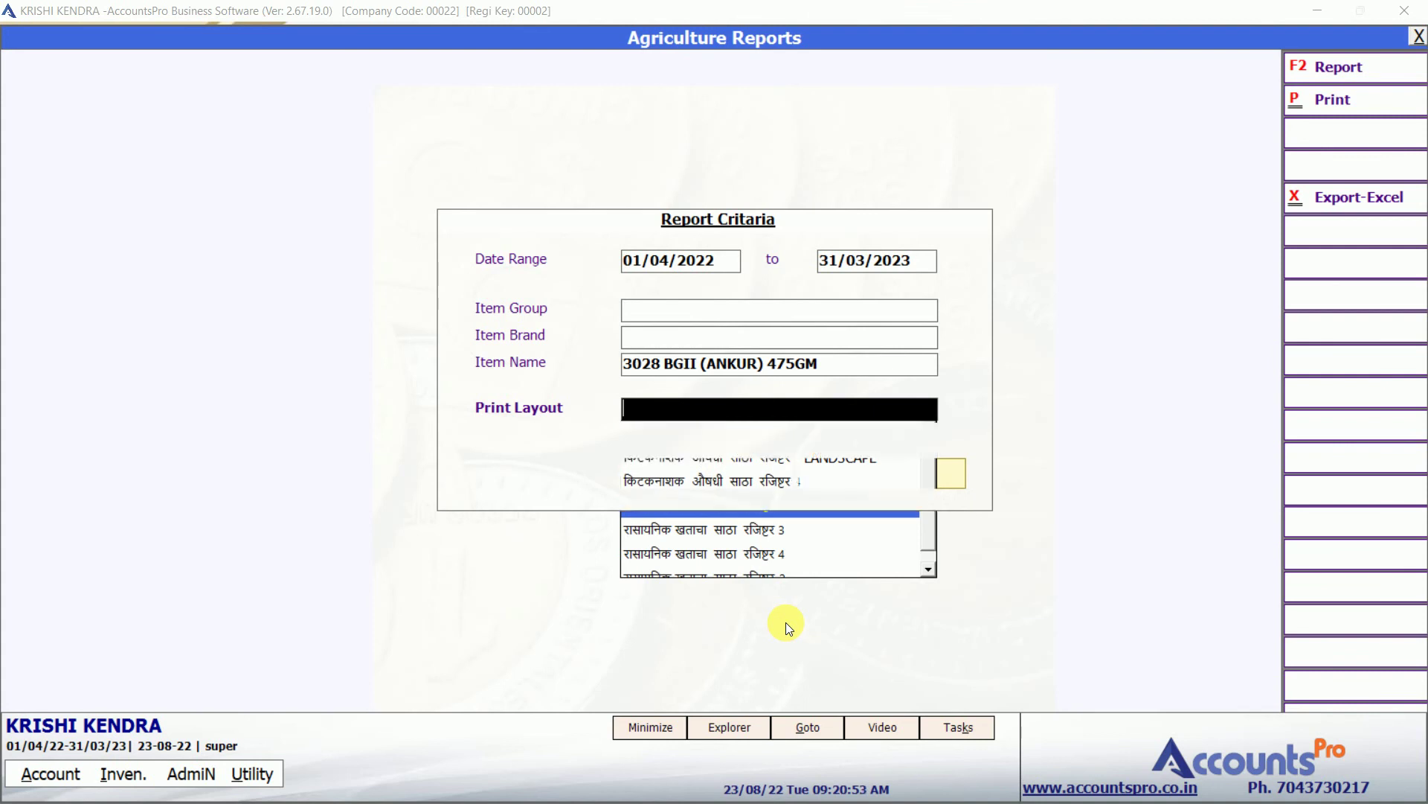
{"action": "key", "text": "Return"}
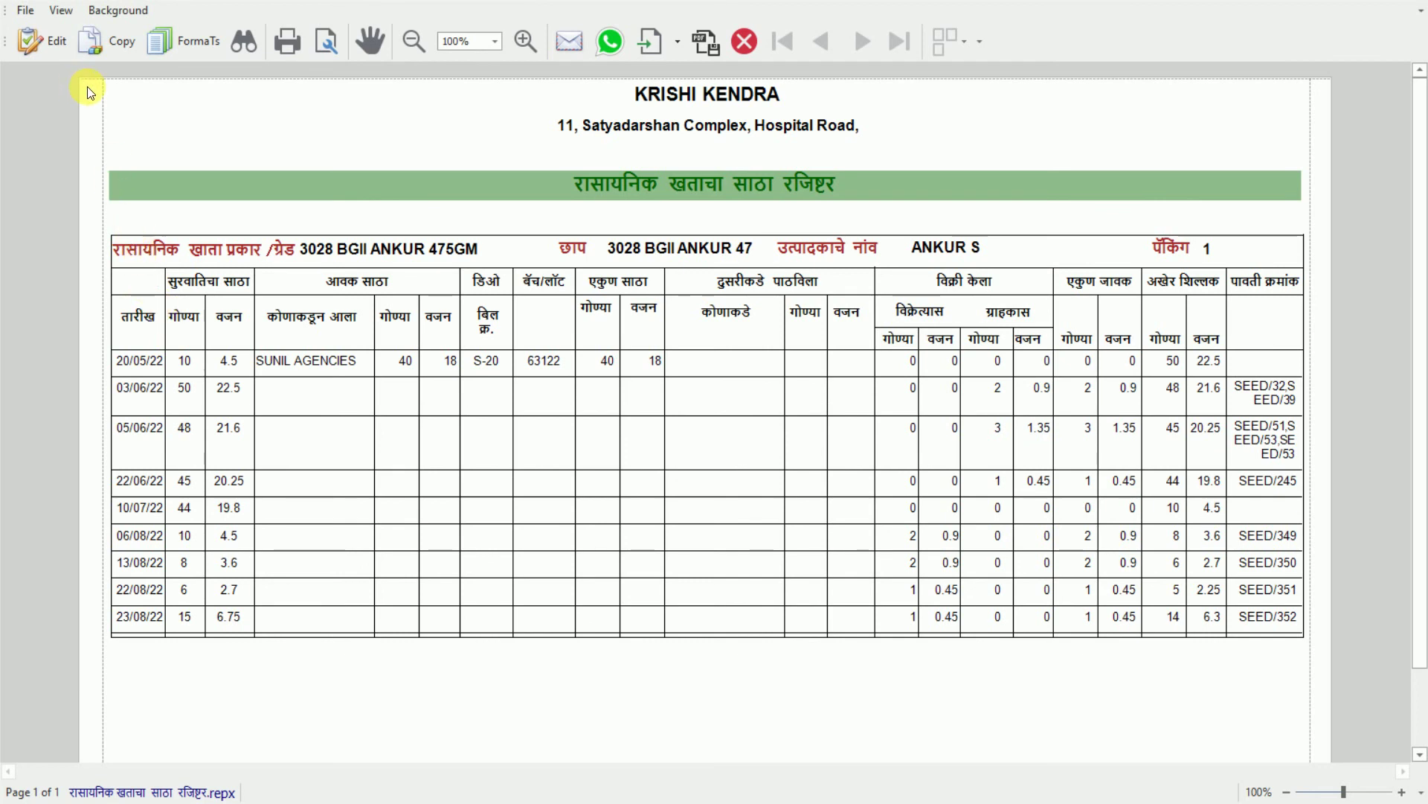
Close the stock register preview, confirming the quit, and close the Agriculture Reports window.
{"action": "left_click_drag", "start_coordinate": [88, 90], "coordinate": [1280, 680]}
{"action": "left_click", "coordinate": [1279, 679]}
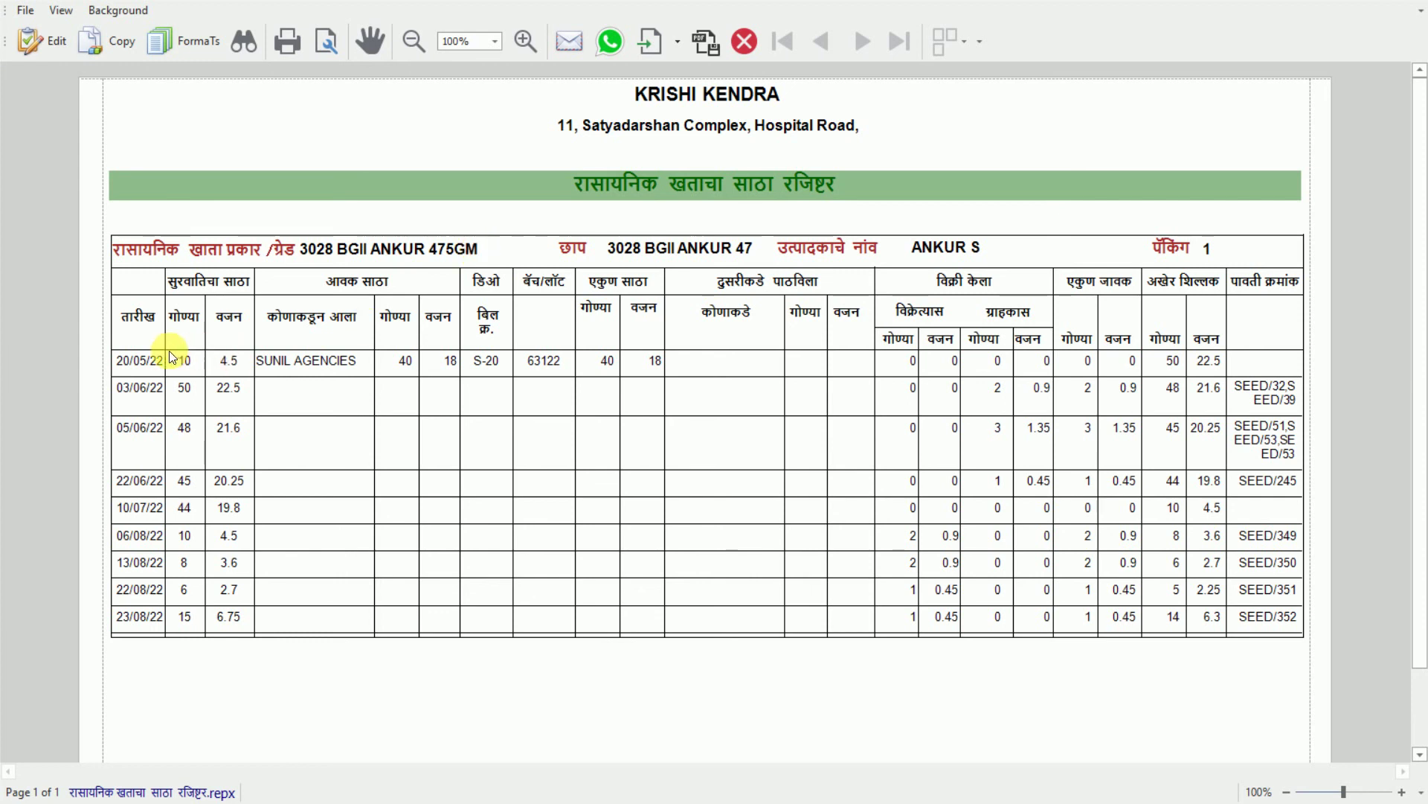
{"action": "key", "text": "Escape"}
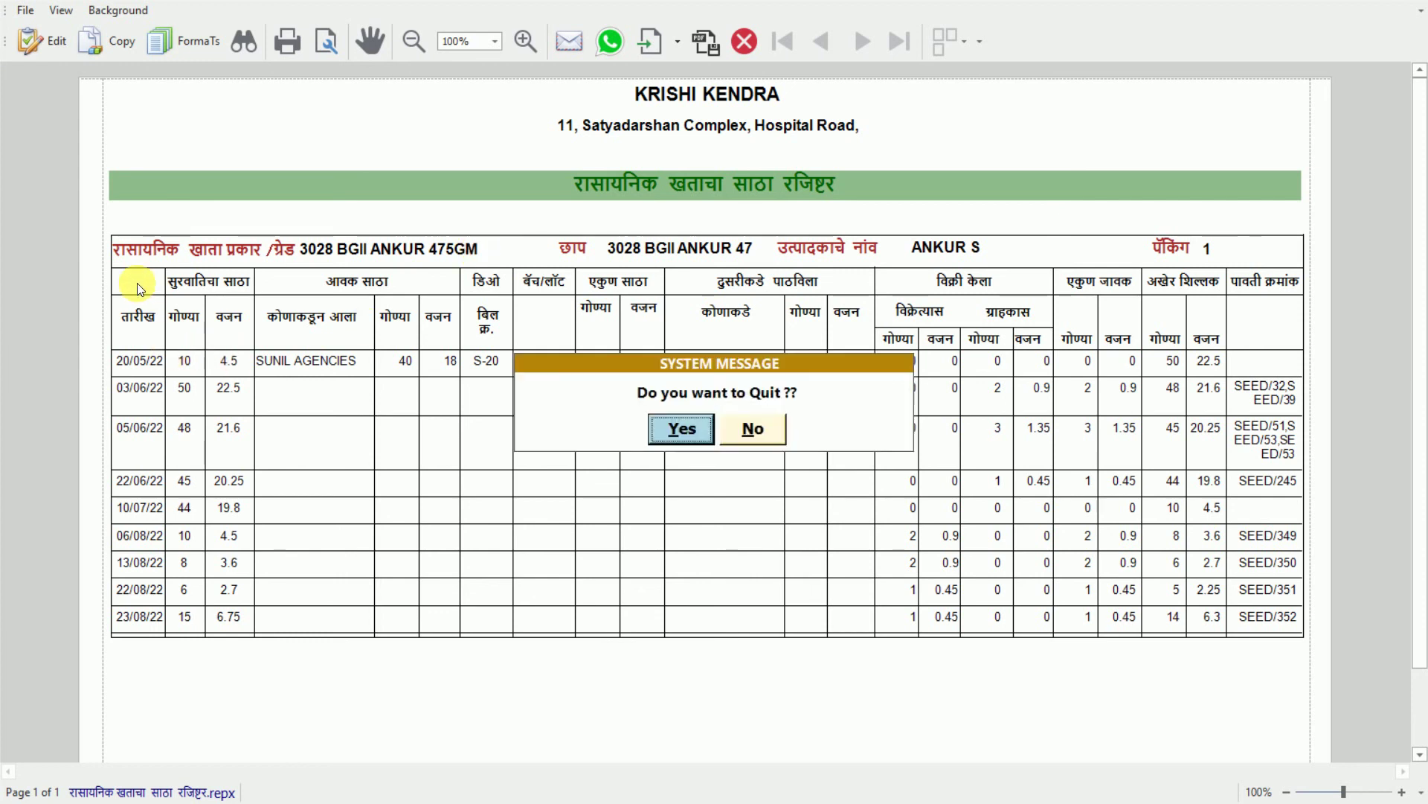
{"action": "key", "text": "Return"}
{"action": "key", "text": "Escape"}
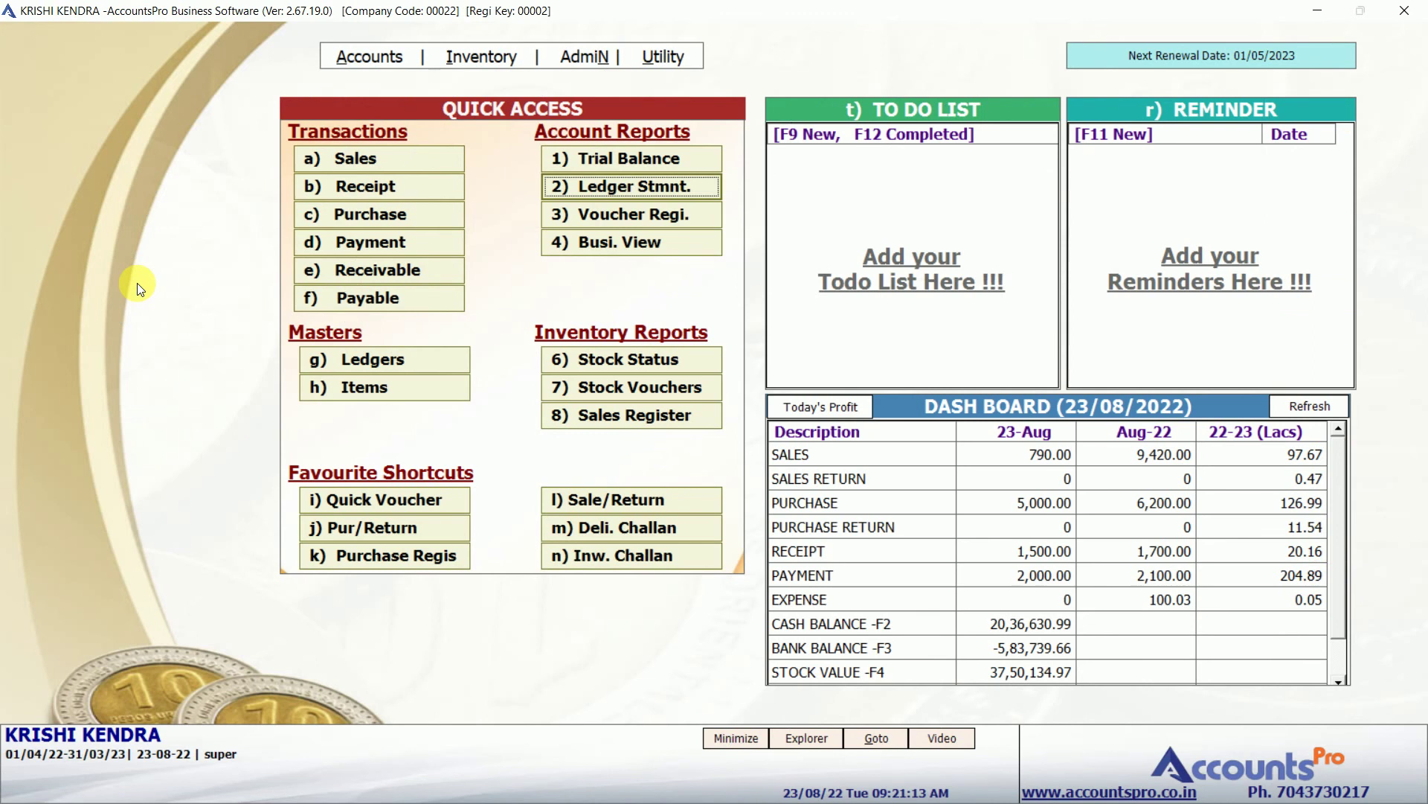
Bring up the Final Reports list under the Accounts menu.
{"action": "key", "text": "alt+a"}
{"action": "key", "text": "Up"}
{"action": "key", "text": "Right"}
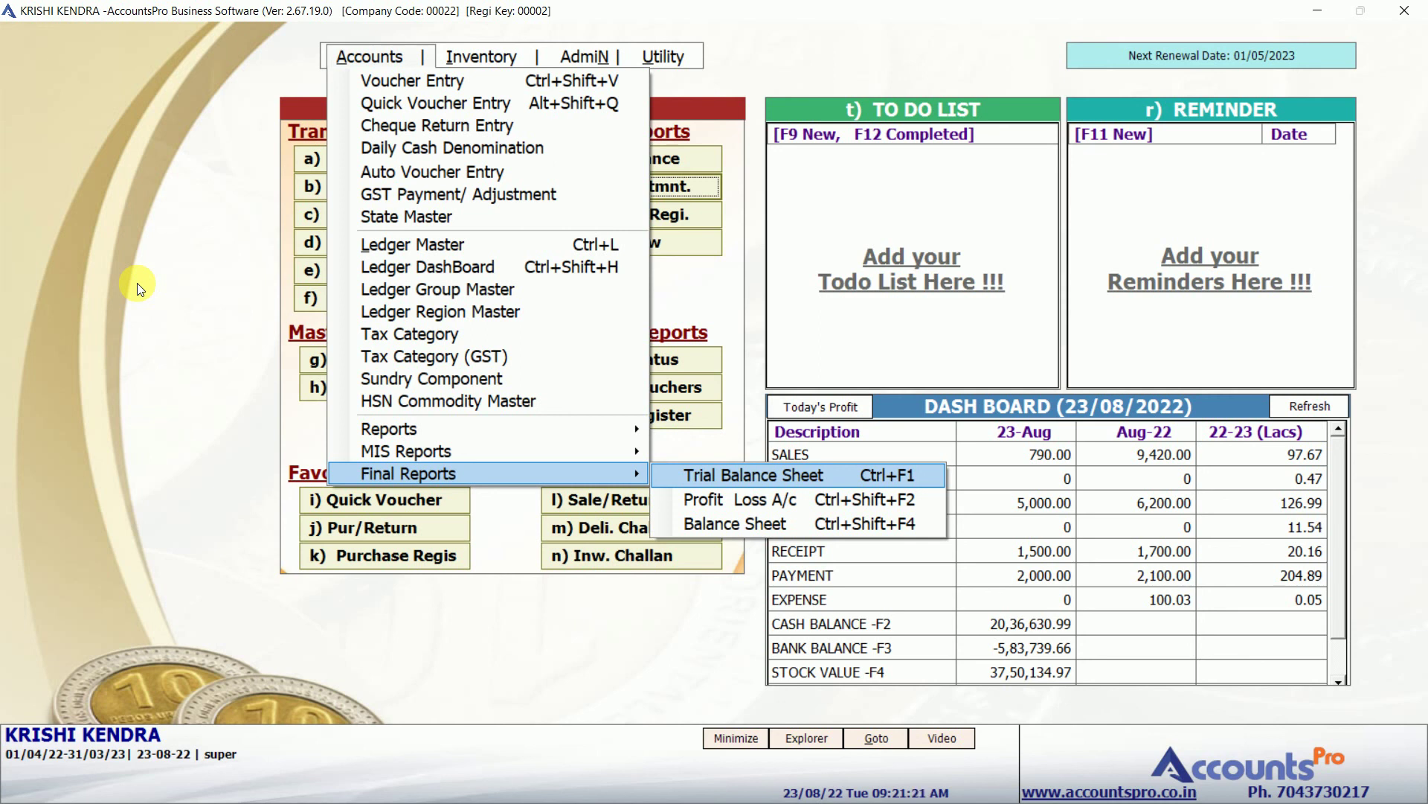
{"action": "key", "text": "Return"}
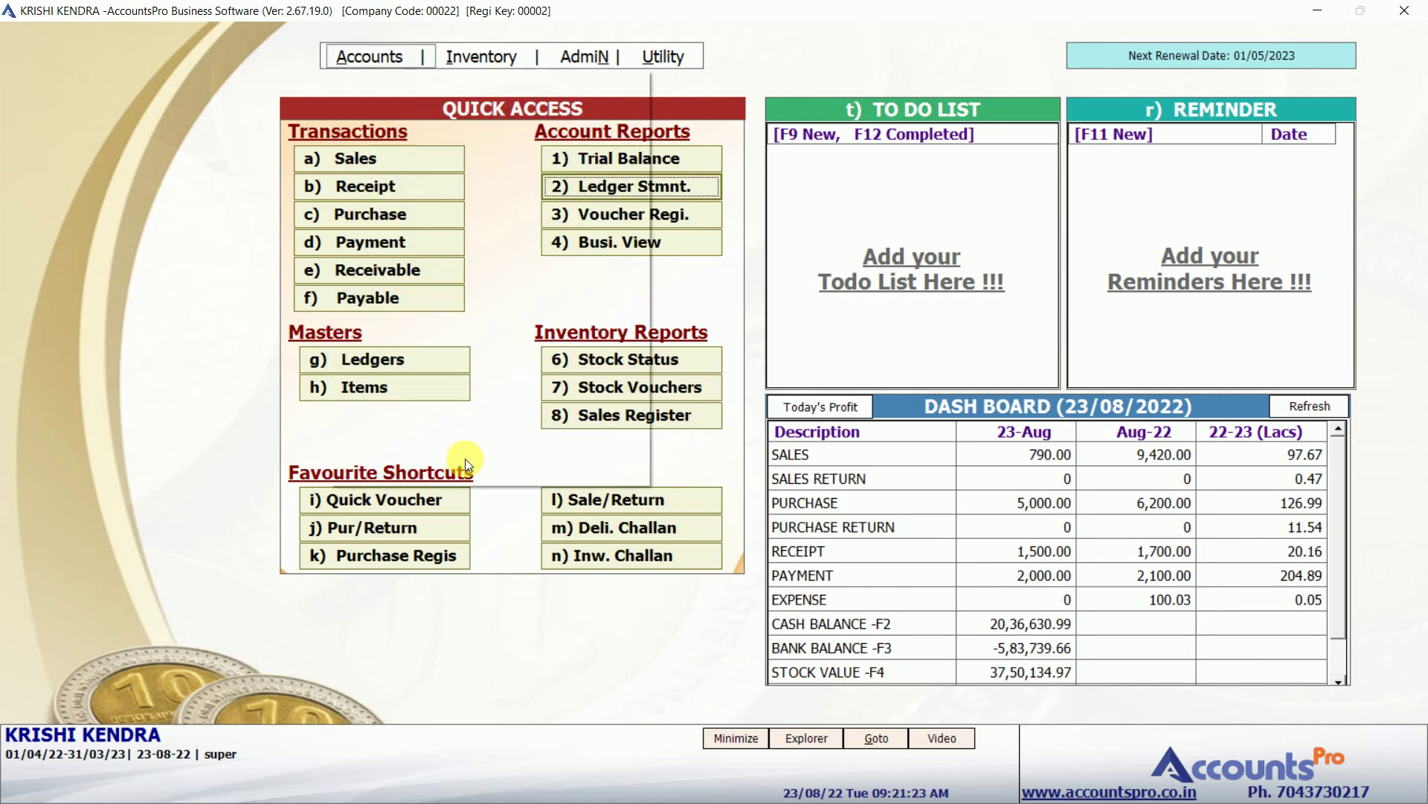
{"action": "key", "text": "alt+a"}
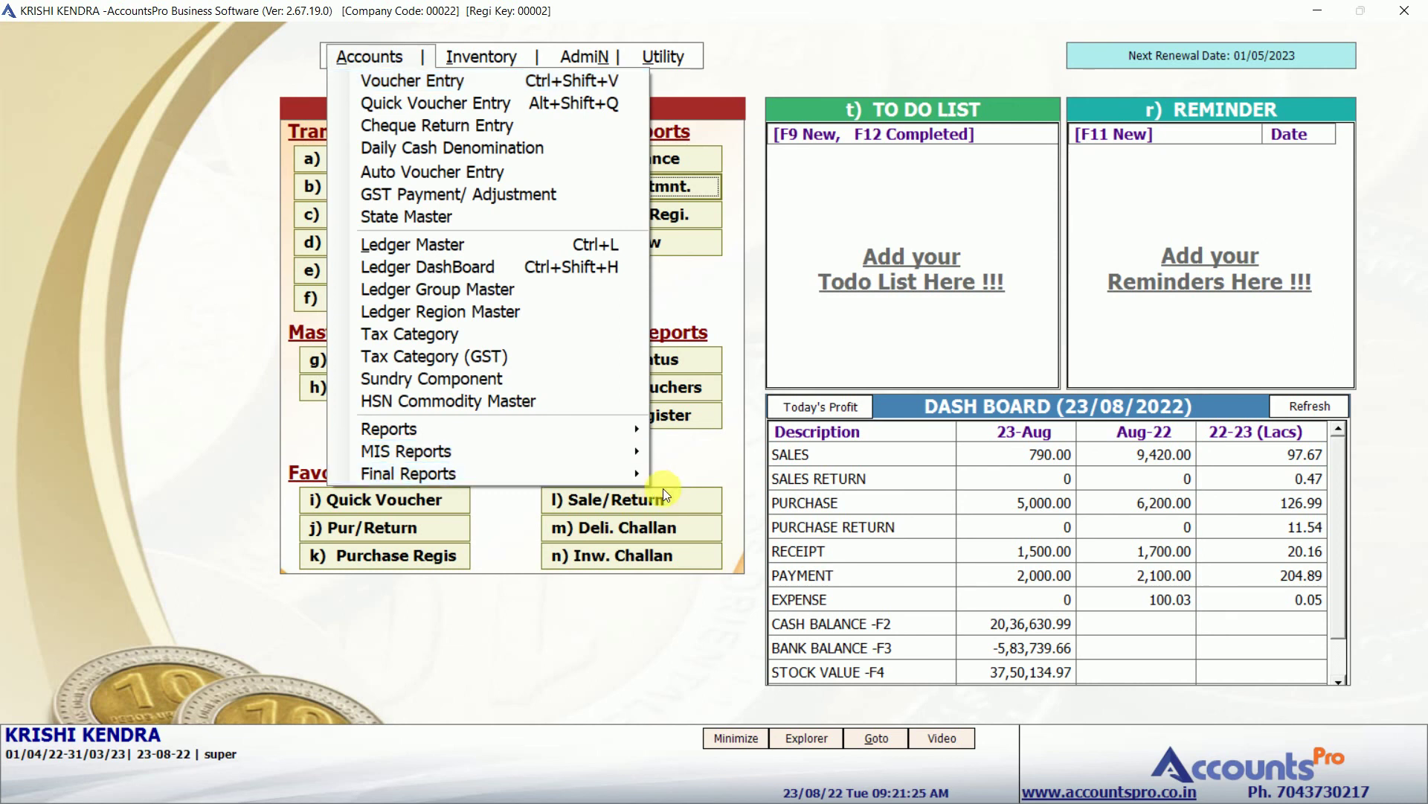
{"action": "left_click", "coordinate": [640, 452]}
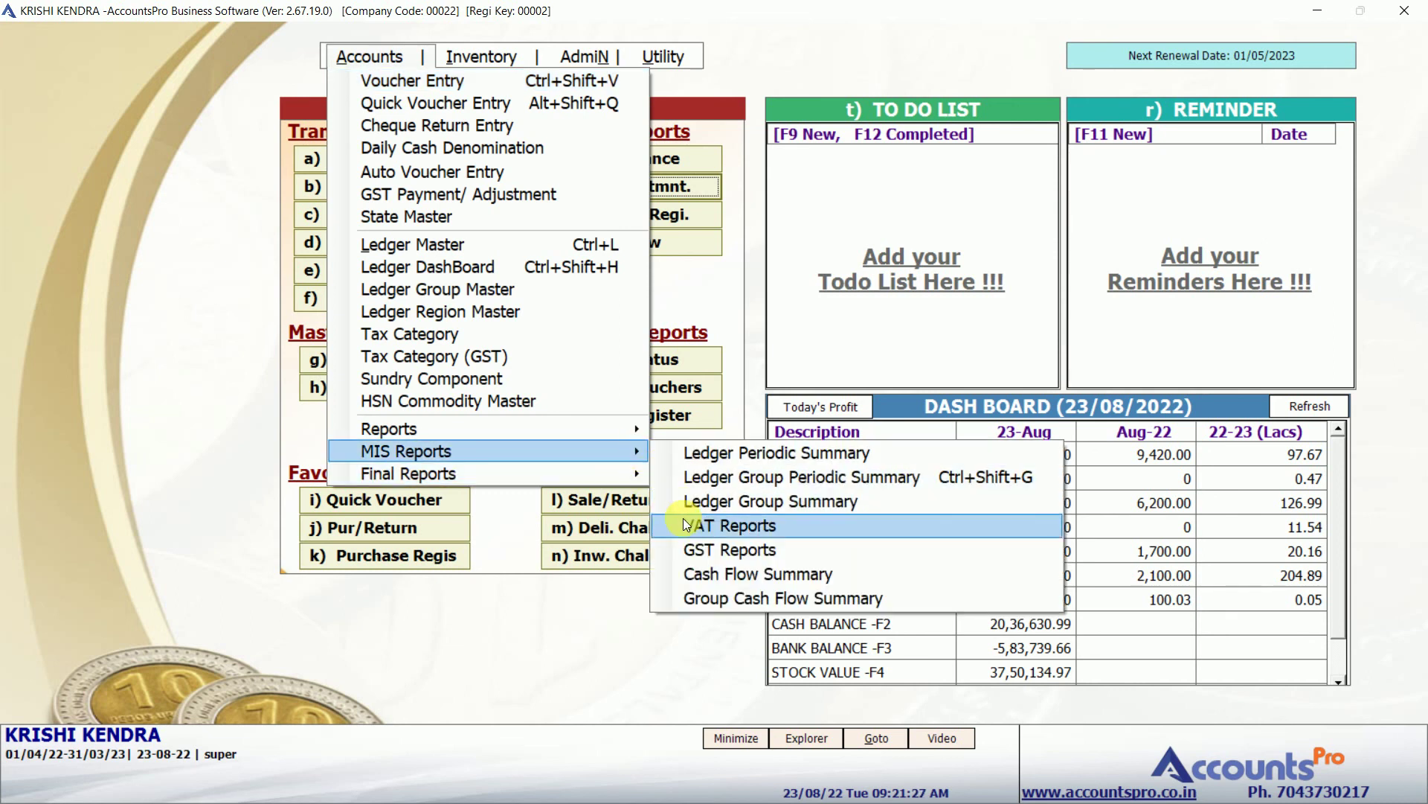
{"action": "left_click", "coordinate": [690, 549]}
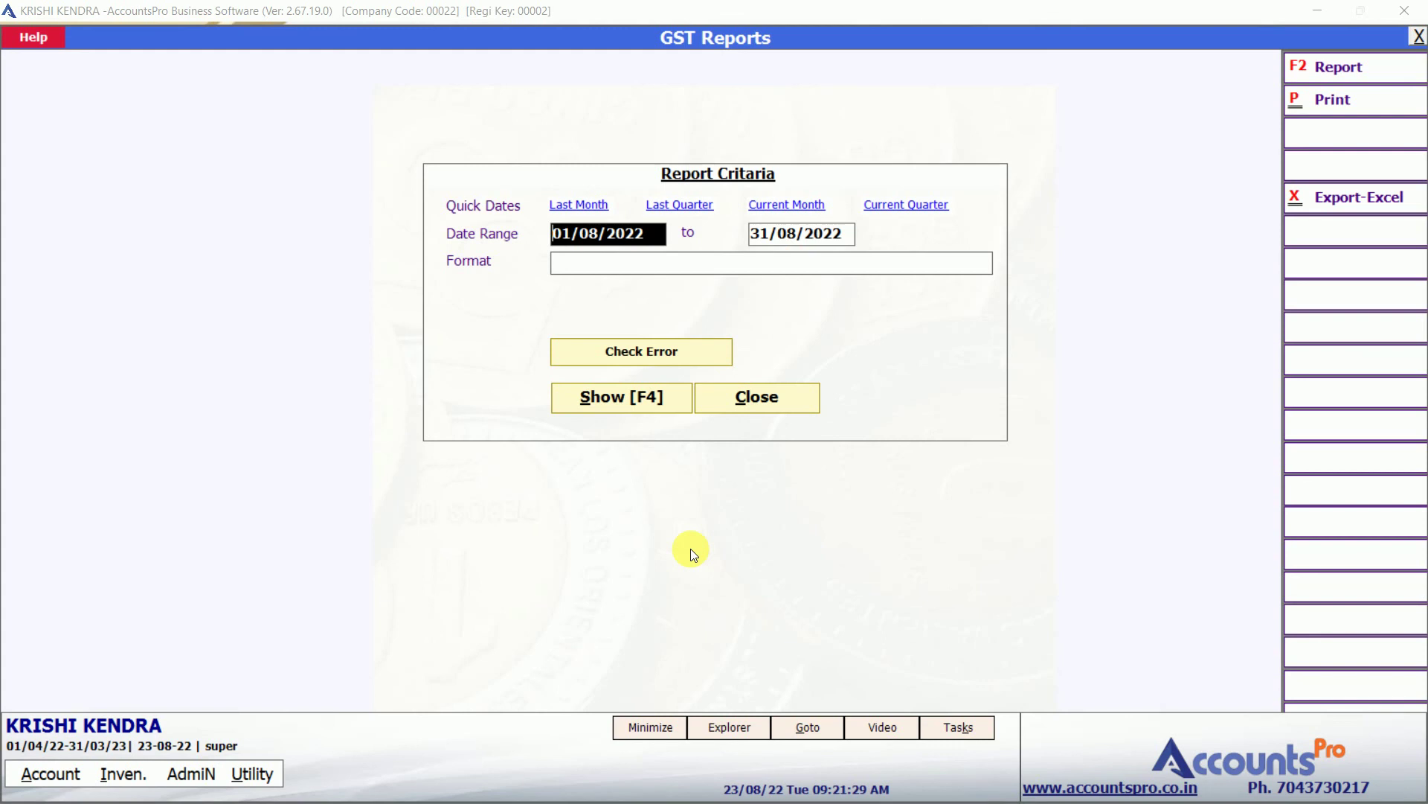
{"action": "key", "text": "Return"}
{"action": "key", "text": "Return"}
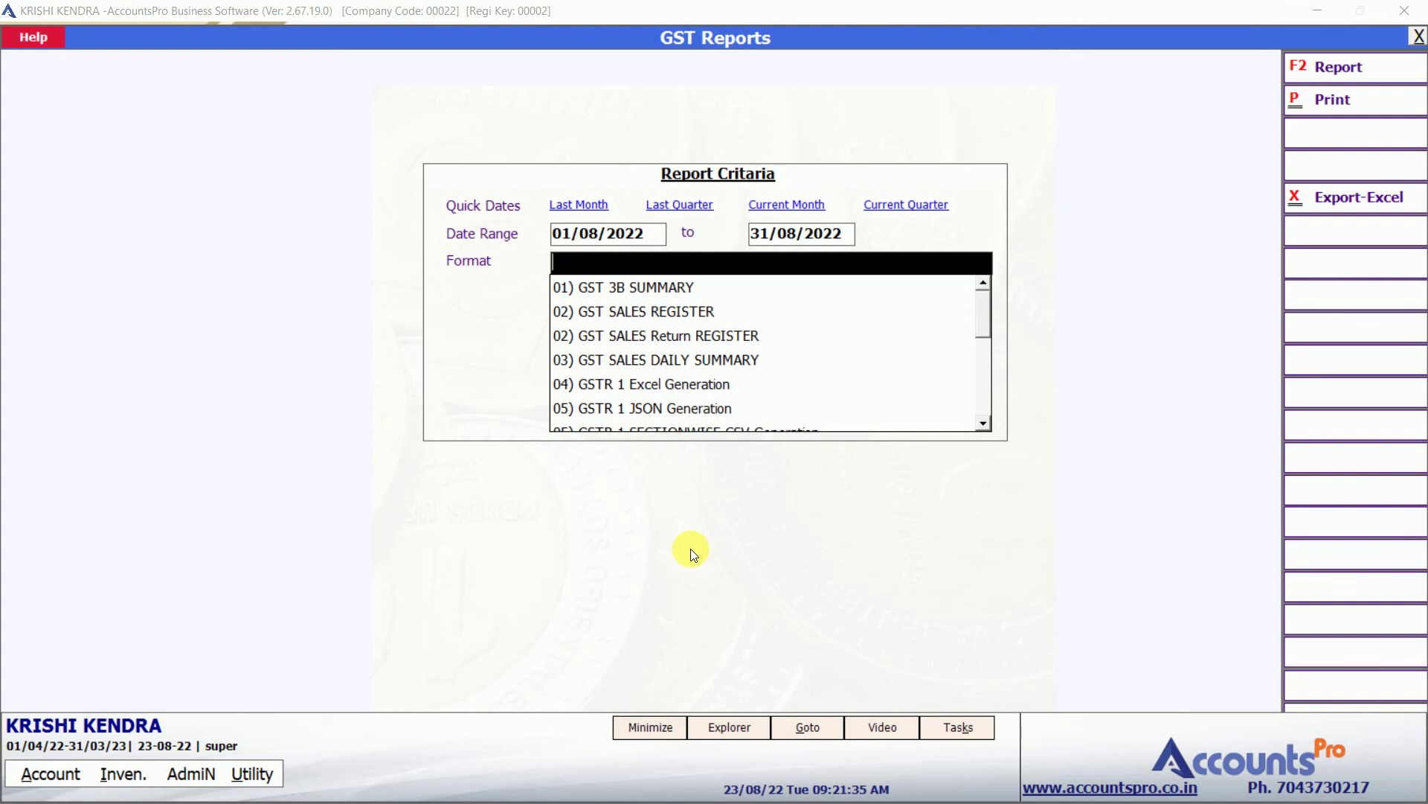
{"action": "key", "text": "Escape"}
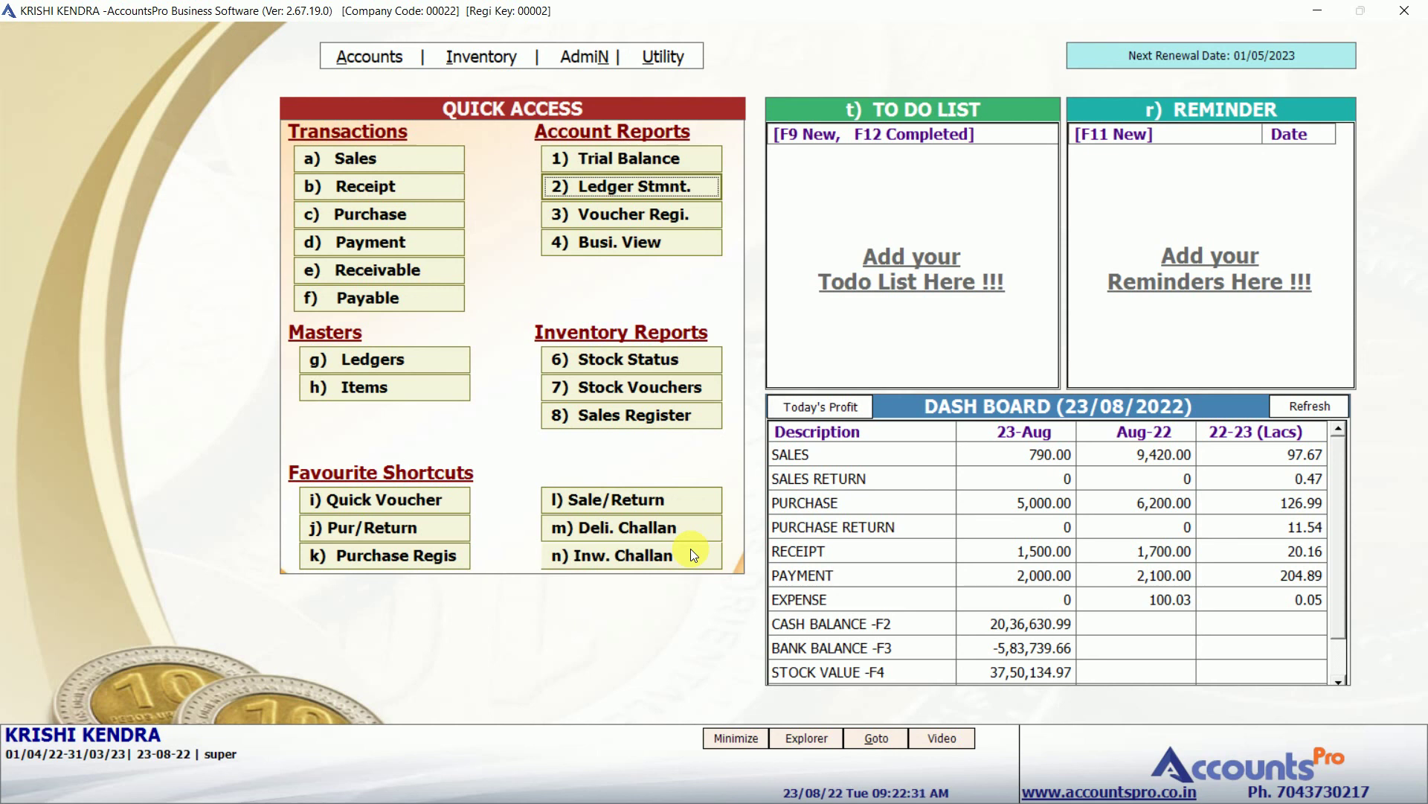
{"action": "key", "text": "alt+Tab"}
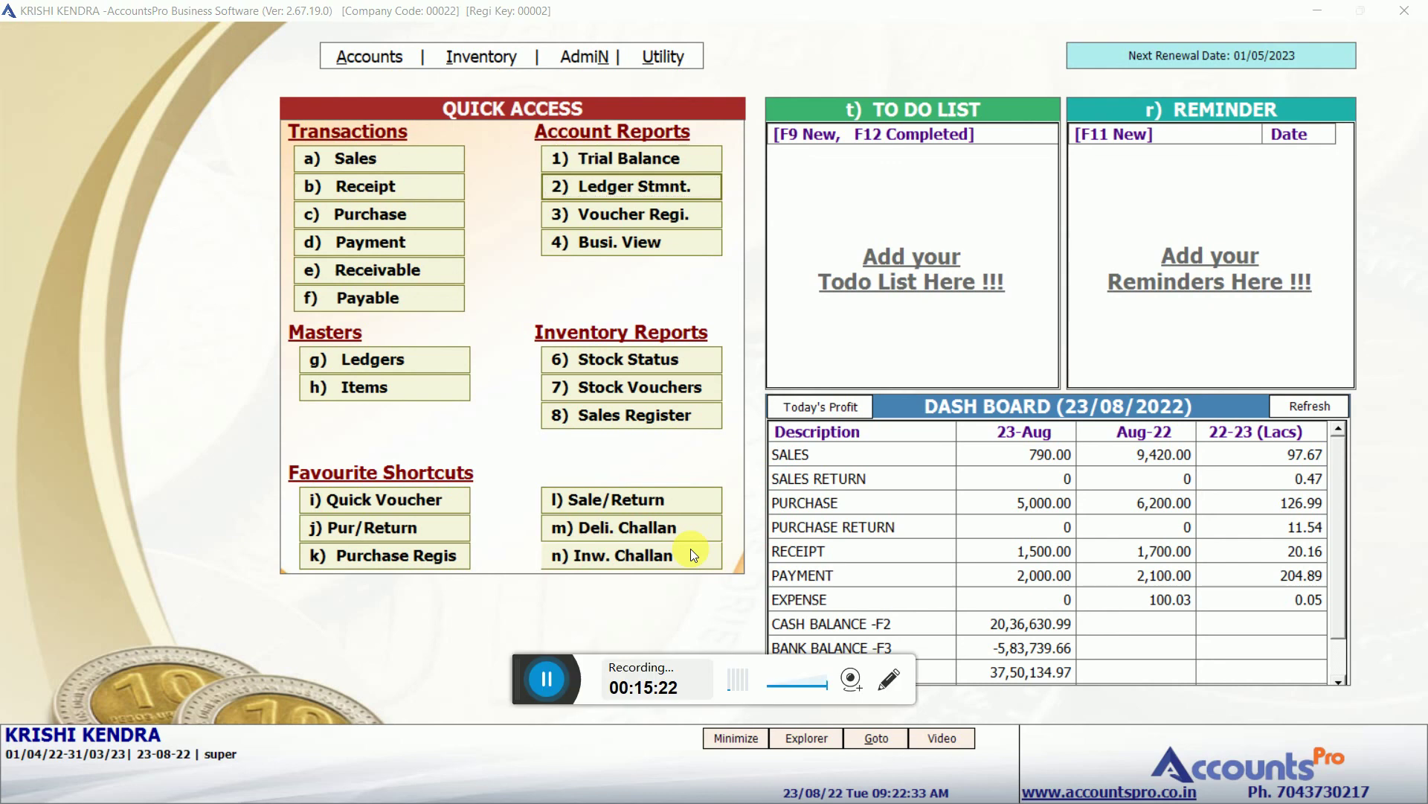